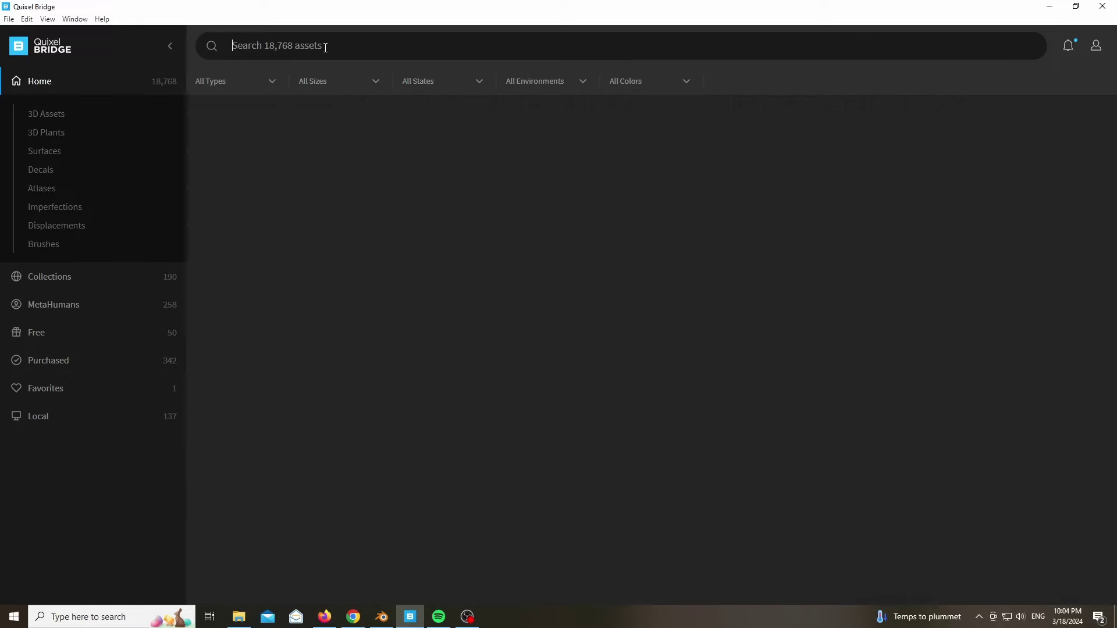
# Search the asset library for "stair" and narrow the results to 3D assets
pyautogui.write('stair')
pyautogui.press('Return')
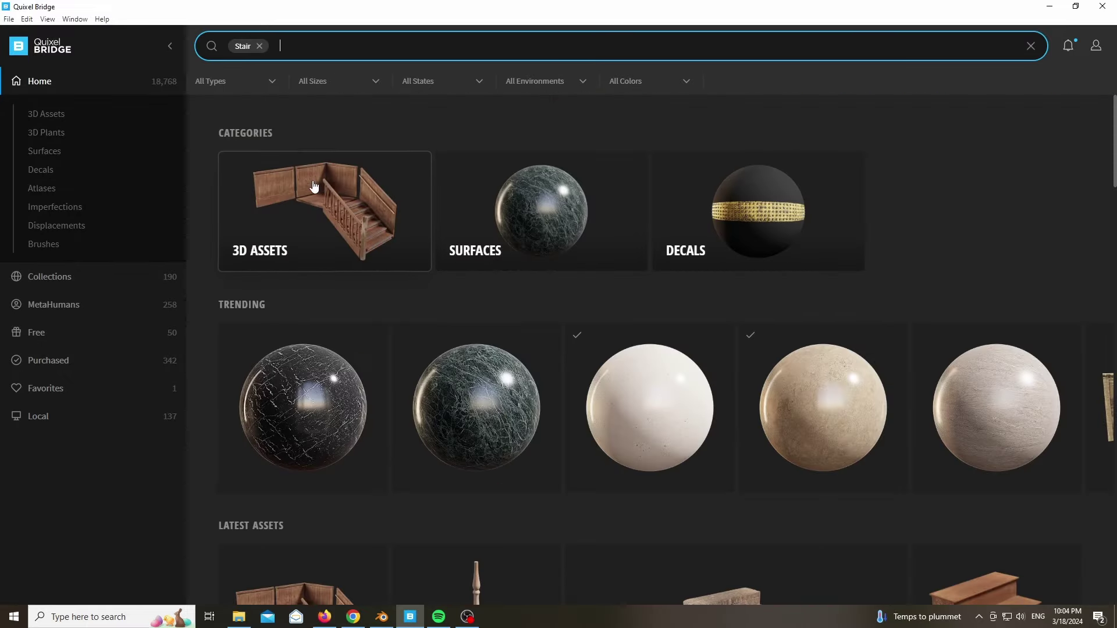
pyautogui.click(315, 187)
# Find the Japanese Shrine Stairs asset among the results and export it to Blender
pyautogui.scroll(-10, 505, 332)
pyautogui.scroll(-10, 503, 330)
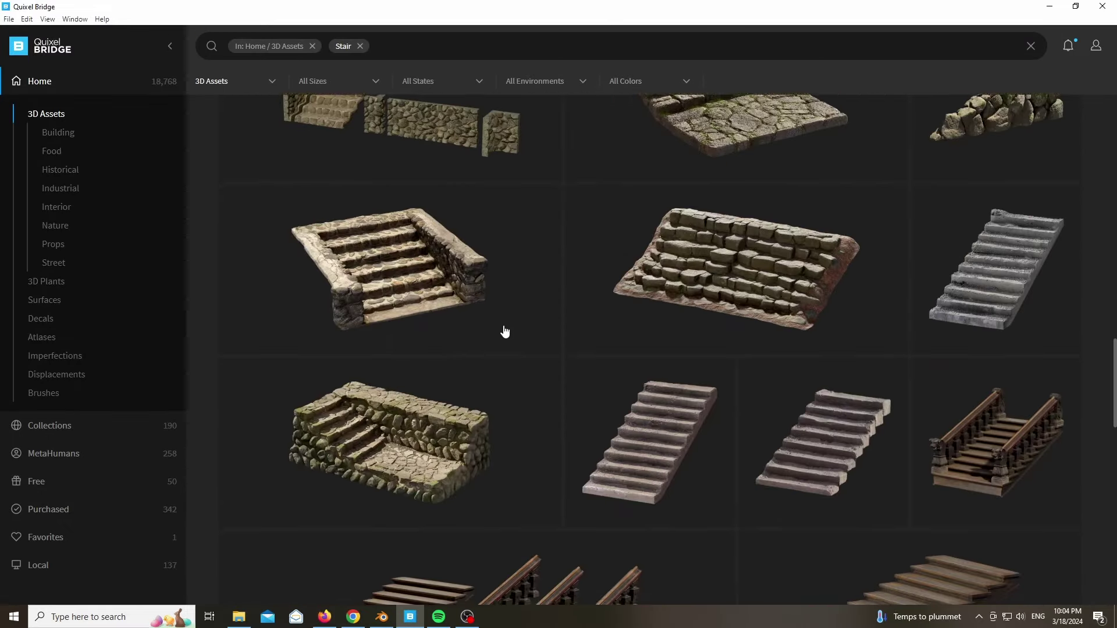
pyautogui.click(459, 293)
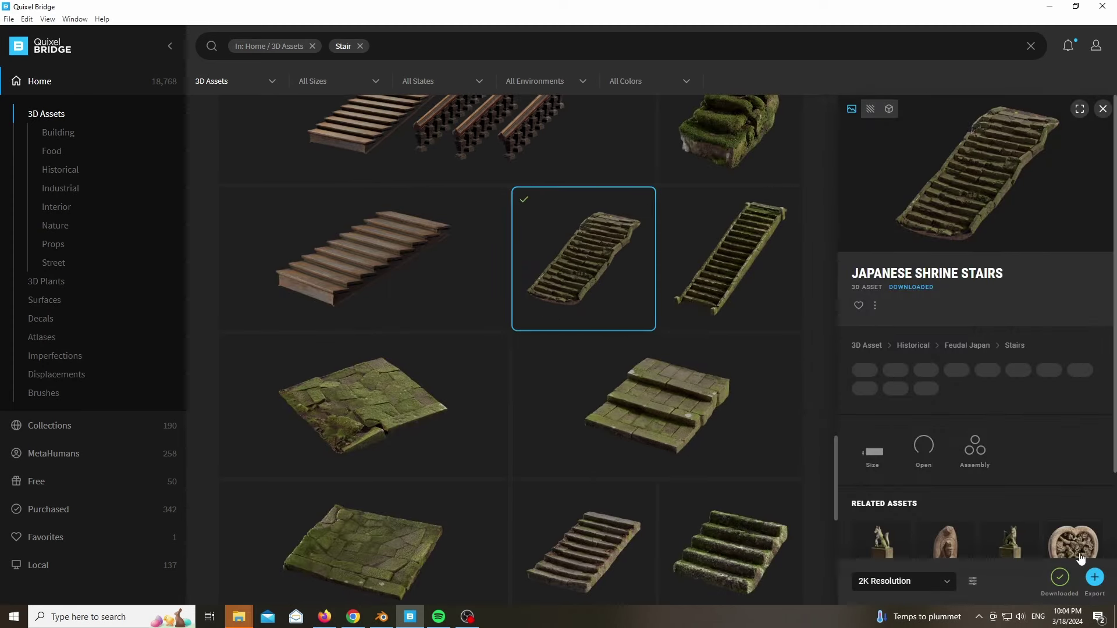
pyautogui.click(1093, 582)
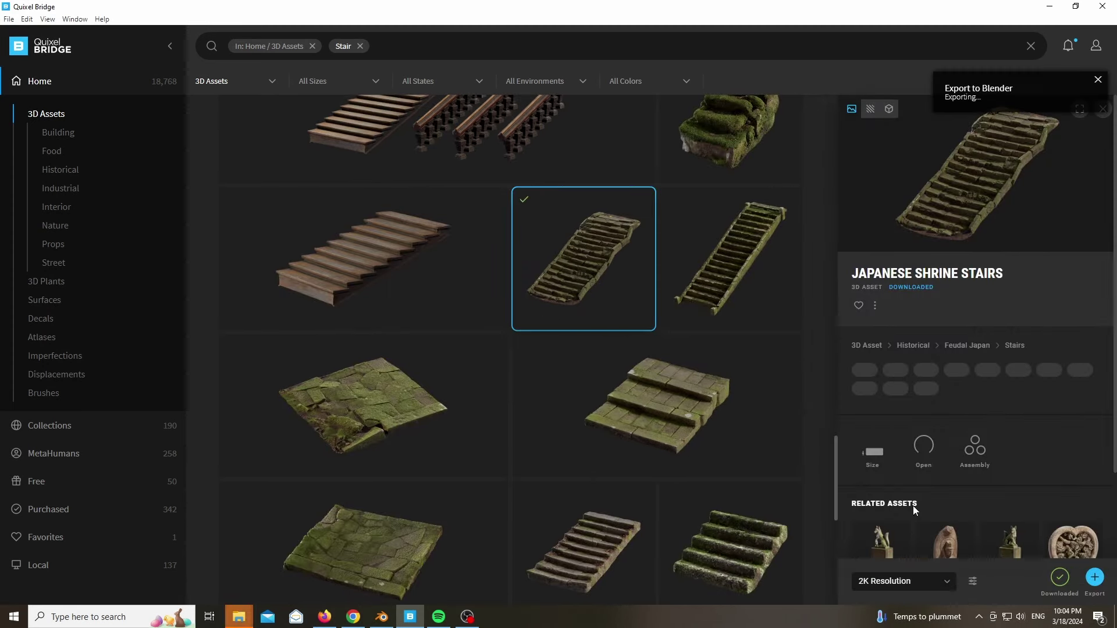
# Review the available resolutions and the texture export settings for the Japanese Shrine Stairs
pyautogui.scroll(-2, 913, 505)
pyautogui.click(951, 584)
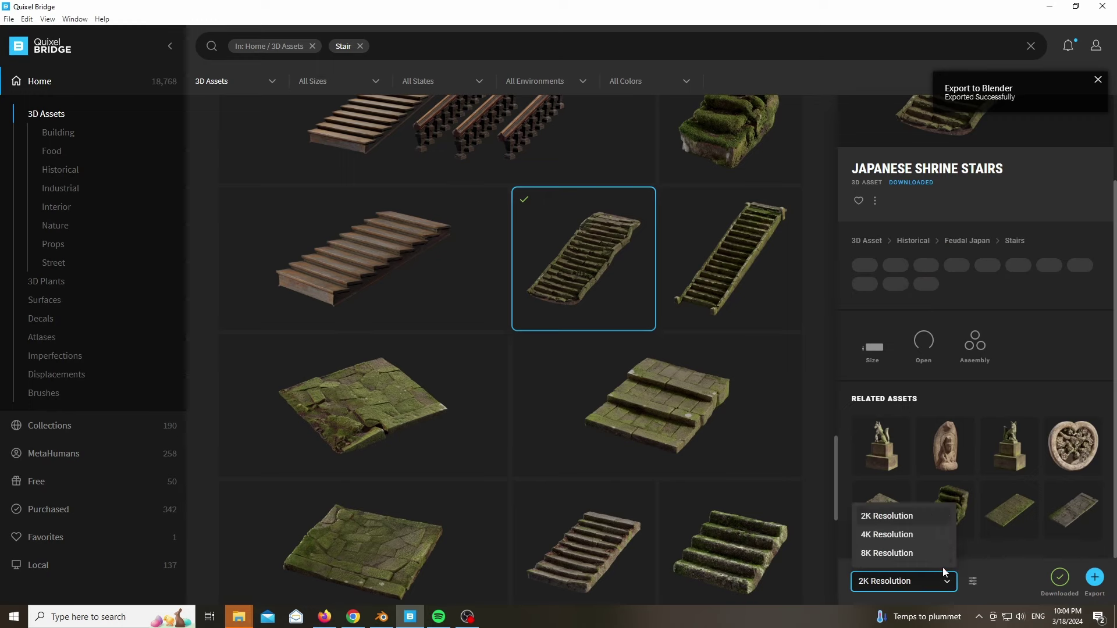
pyautogui.click(972, 581)
pyautogui.click(989, 560)
pyautogui.click(948, 137)
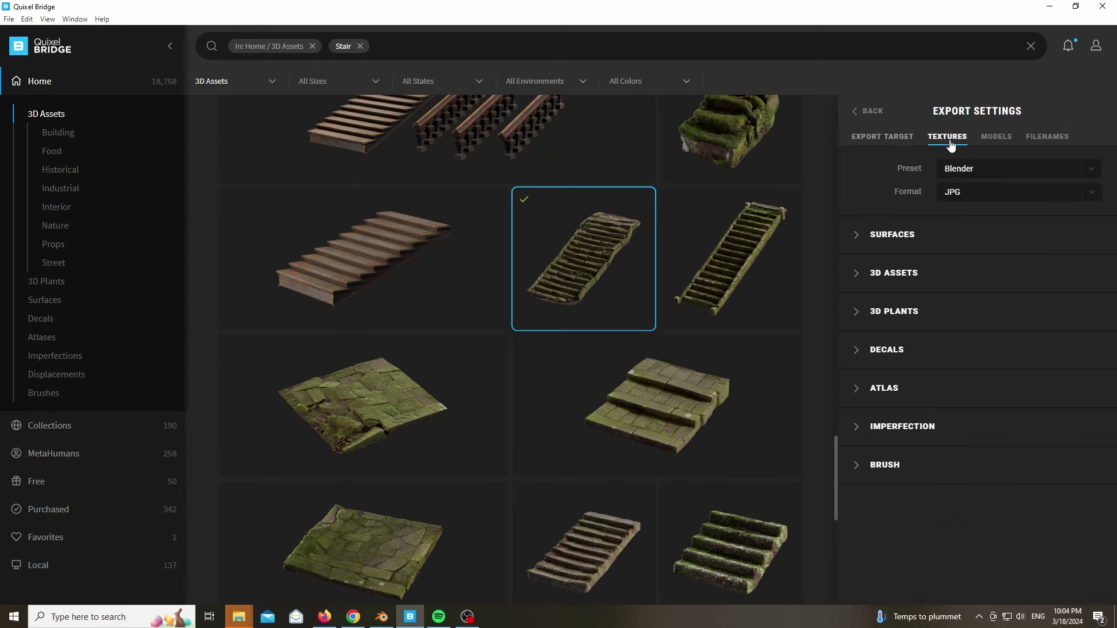
pyautogui.click(867, 112)
# Switch to Blender and display the imported stairs in Material Preview shading
pyautogui.click(382, 617)
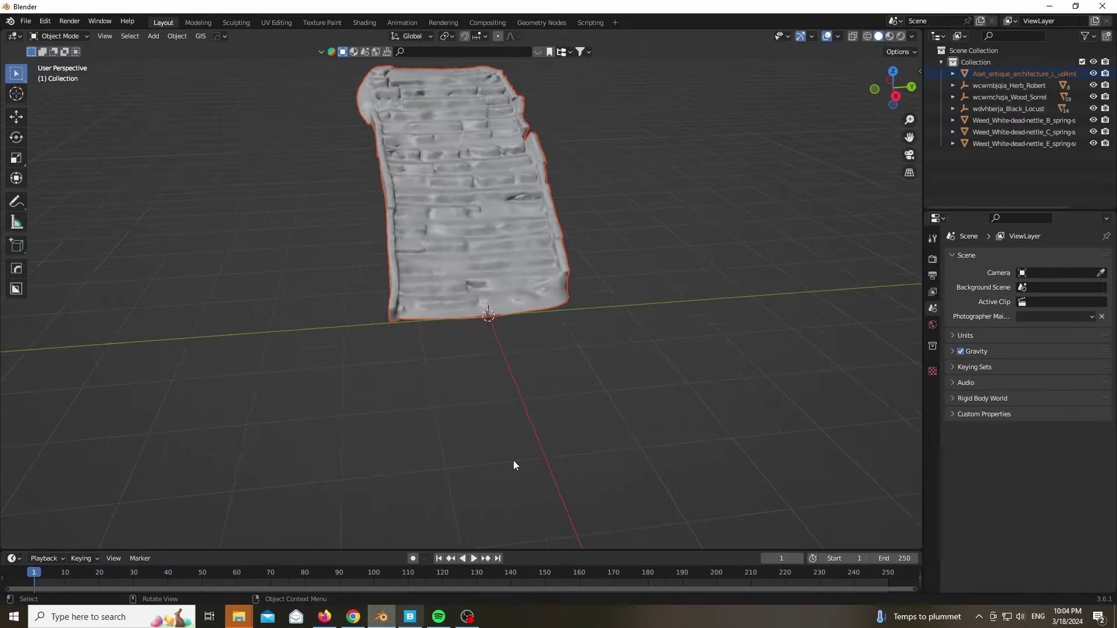
pyautogui.scroll(6, 456, 139)
pyautogui.press('z')
pyautogui.click(501, 362)
# Split the 3D viewport into two areas and turn the new one into a Shader Editor
pyautogui.moveTo(907, 93); pyautogui.dragTo(2, 46)
pyautogui.moveTo(281, 67); pyautogui.dragTo(416, 67)
pyautogui.click(14, 36)
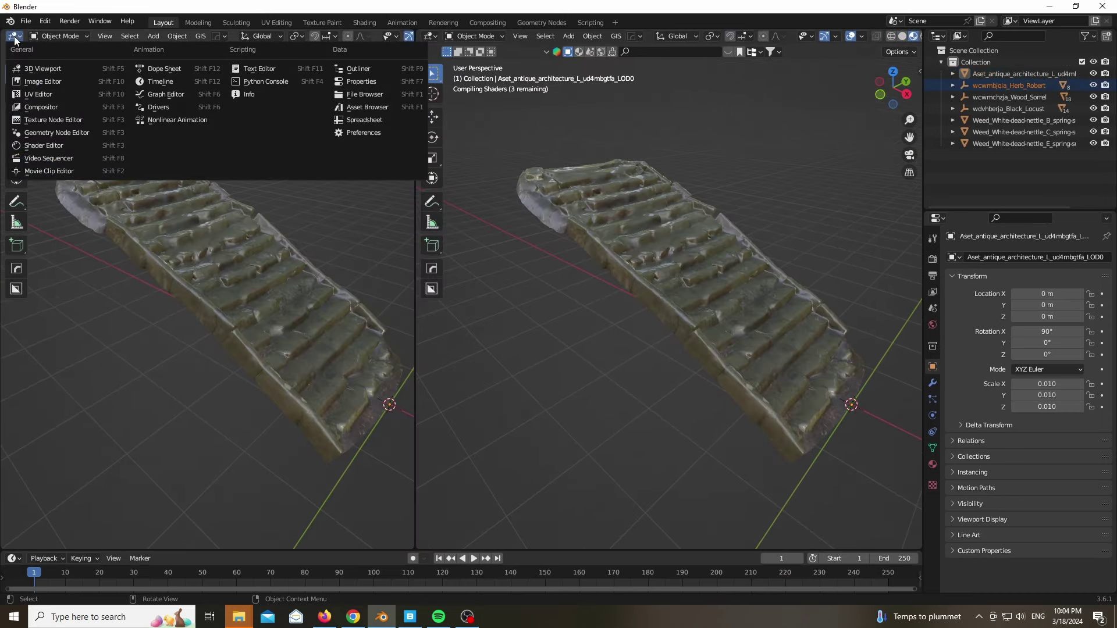
pyautogui.click(57, 151)
# Replace the image in the 2K albedo texture node with ud4mbgtfa_4K_Albedo.jpg
pyautogui.scroll(5, 288, 191)
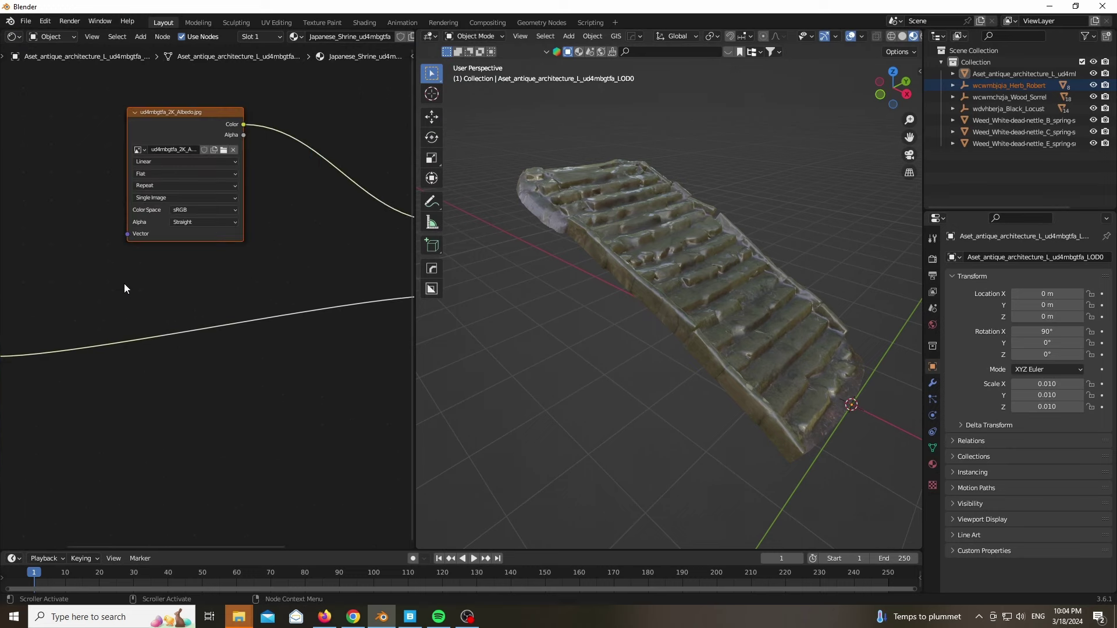
pyautogui.moveTo(128, 284); pyautogui.dragTo(172, 285, button='middle')
pyautogui.click(267, 150)
pyautogui.doubleClick(434, 317)
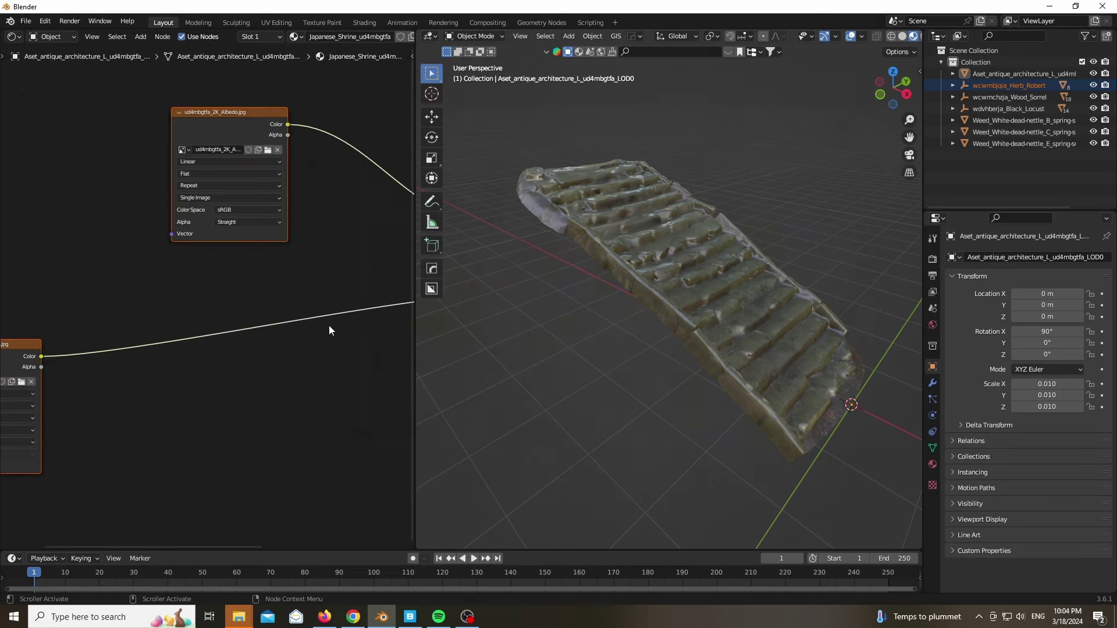
# Replace the image in the 2K roughness texture node with ud4mbgtfa_4K_Roughness.jpg
pyautogui.moveTo(156, 358); pyautogui.dragTo(247, 271, button='middle')
pyautogui.click(109, 295)
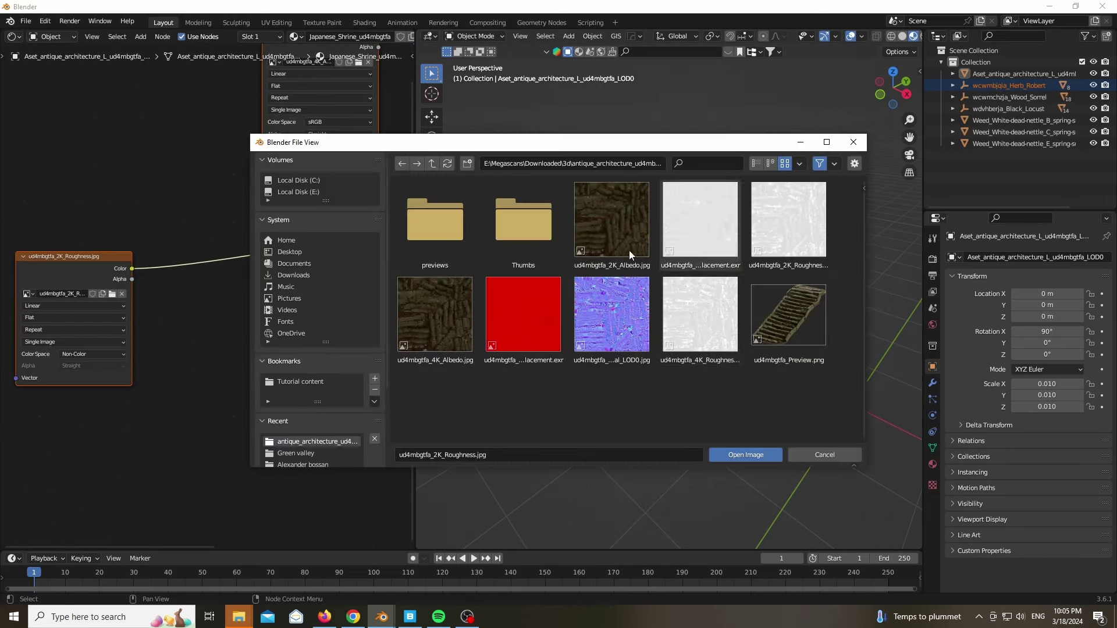
pyautogui.click(691, 318)
pyautogui.doubleClick(690, 318)
# Duplicate the roughness image node below the original and connect its Color output to the Normal input of the Principled BSDF
pyautogui.scroll(-6, 157, 191)
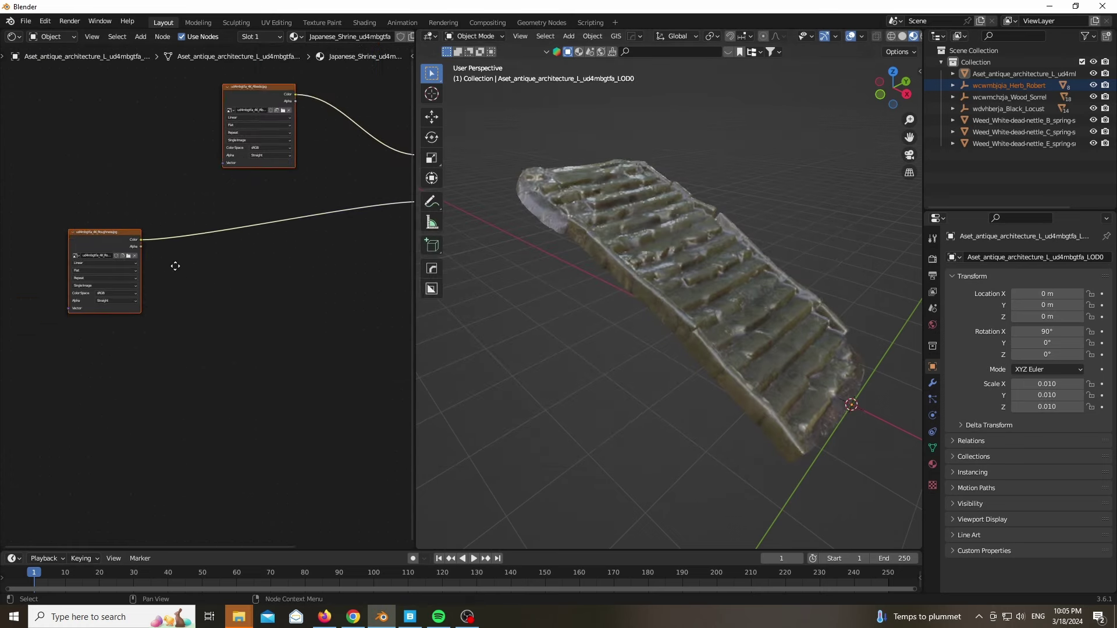
pyautogui.moveTo(175, 267); pyautogui.dragTo(102, 246, button='middle')
pyautogui.hotkey('shift', 'd')
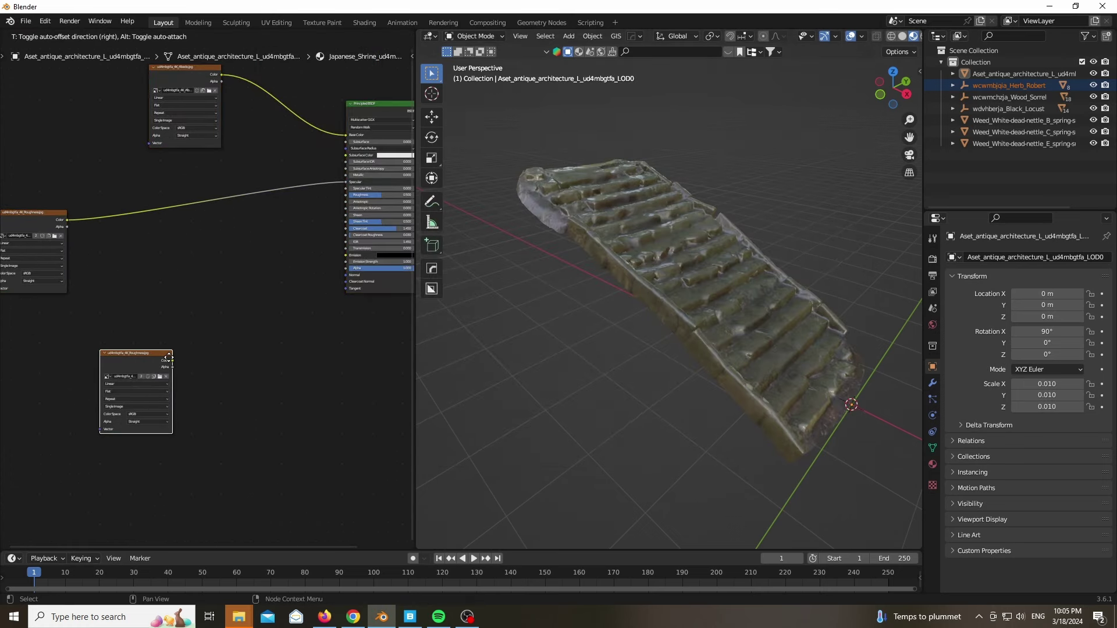
pyautogui.click(170, 355)
pyautogui.scroll(2, 341, 399)
pyautogui.moveTo(342, 236); pyautogui.dragTo(351, 240)
# Insert a Normal Map node between the duplicated image node and the Principled BSDF, and set the image's color space to Non-Color
pyautogui.hotkey('shift', 'a')
pyautogui.click(242, 235)
pyautogui.write('n')
pyautogui.click(281, 268)
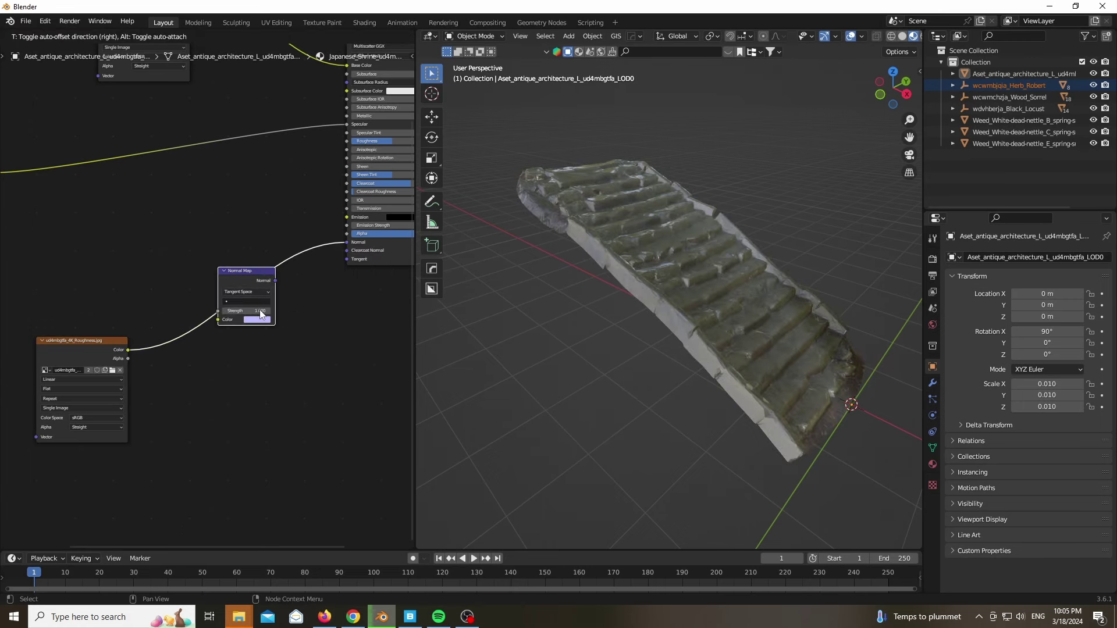
pyautogui.click(256, 310)
pyautogui.click(86, 420)
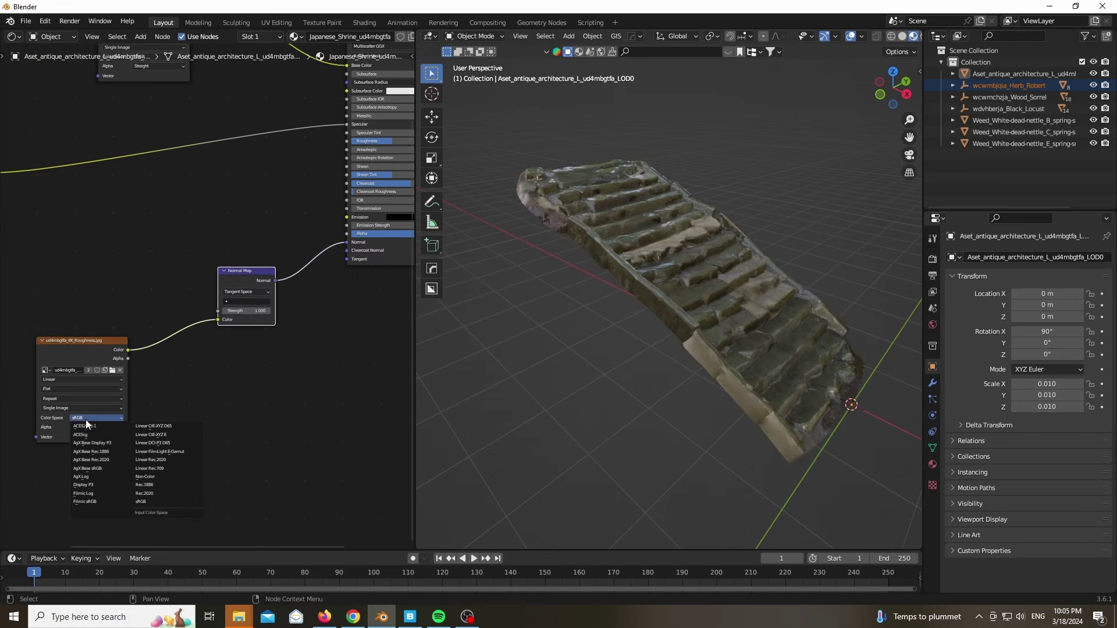
pyautogui.click(149, 477)
# Load ud4mbgtfa_4K_Normal_LOD0.jpg into the duplicated image node and set its color space to Non-Color
pyautogui.scroll(4, 732, 313)
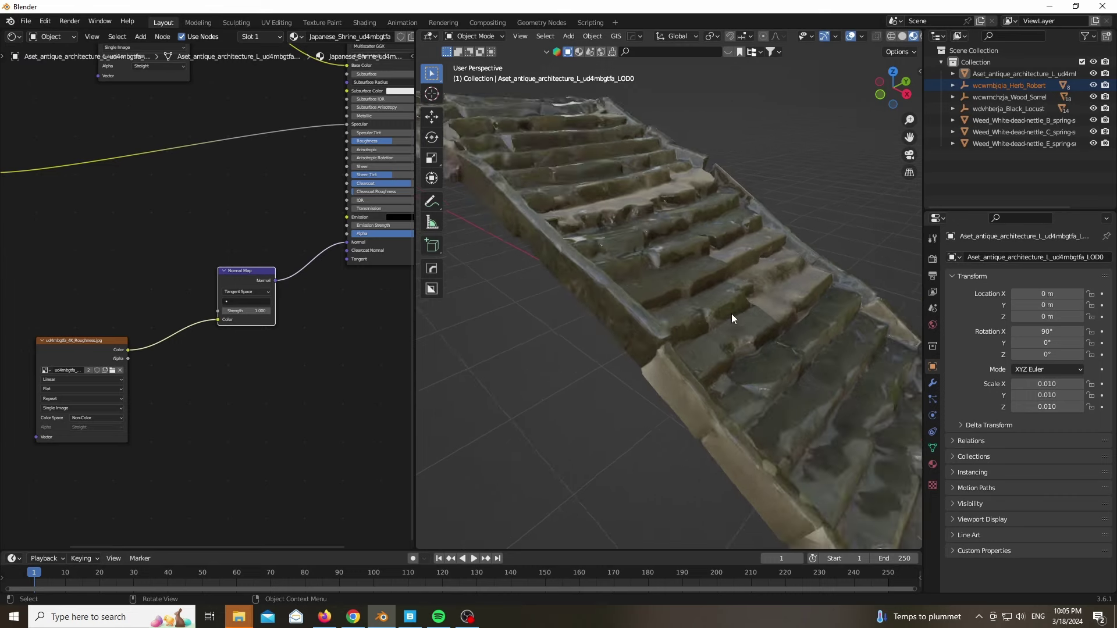
pyautogui.scroll(1, 85, 444)
pyautogui.click(119, 360)
pyautogui.click(621, 312)
pyautogui.doubleClick(620, 312)
pyautogui.scroll(-4, 575, 283)
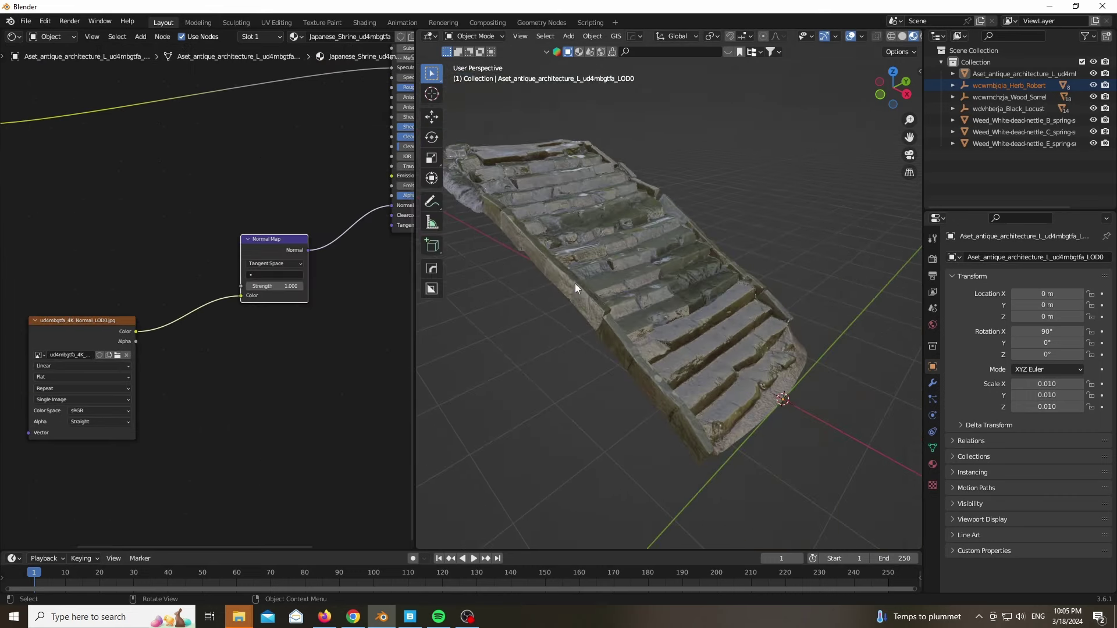
pyautogui.click(100, 410)
pyautogui.click(135, 460)
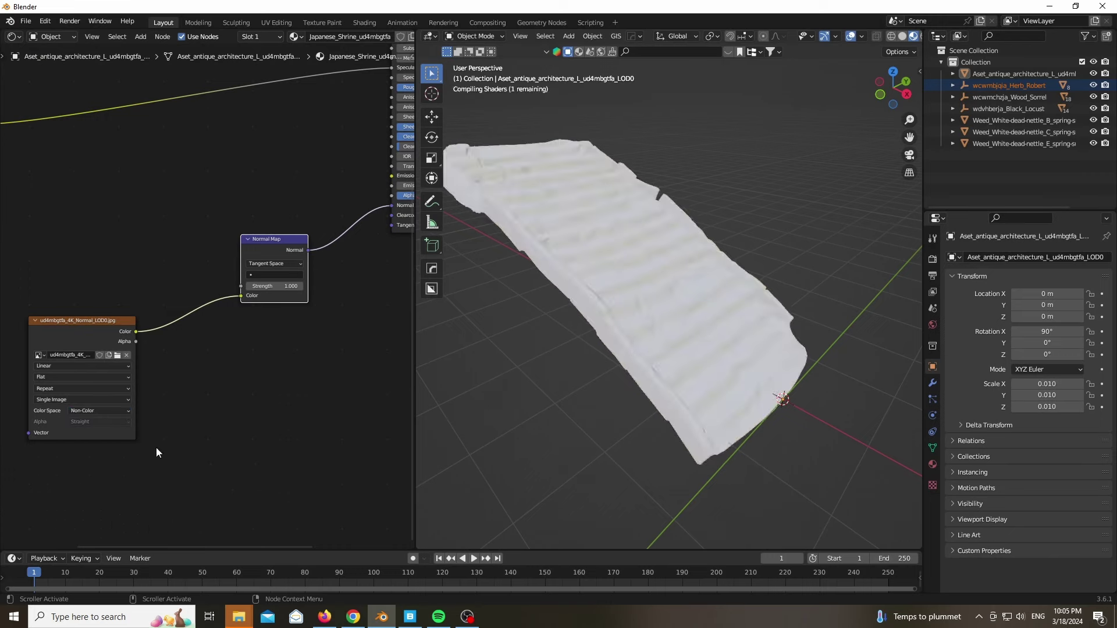
# Move the roughness image node closer to the Principled BSDF
pyautogui.scroll(3, 628, 285)
pyautogui.scroll(-5, 628, 285)
pyautogui.moveTo(284, 391); pyautogui.dragTo(143, 546, button='middle')
pyautogui.scroll(4, 209, 273)
pyautogui.moveTo(209, 274); pyautogui.dragTo(137, 279, button='middle')
pyautogui.moveTo(21, 233); pyautogui.dragTo(135, 249, button='middle')
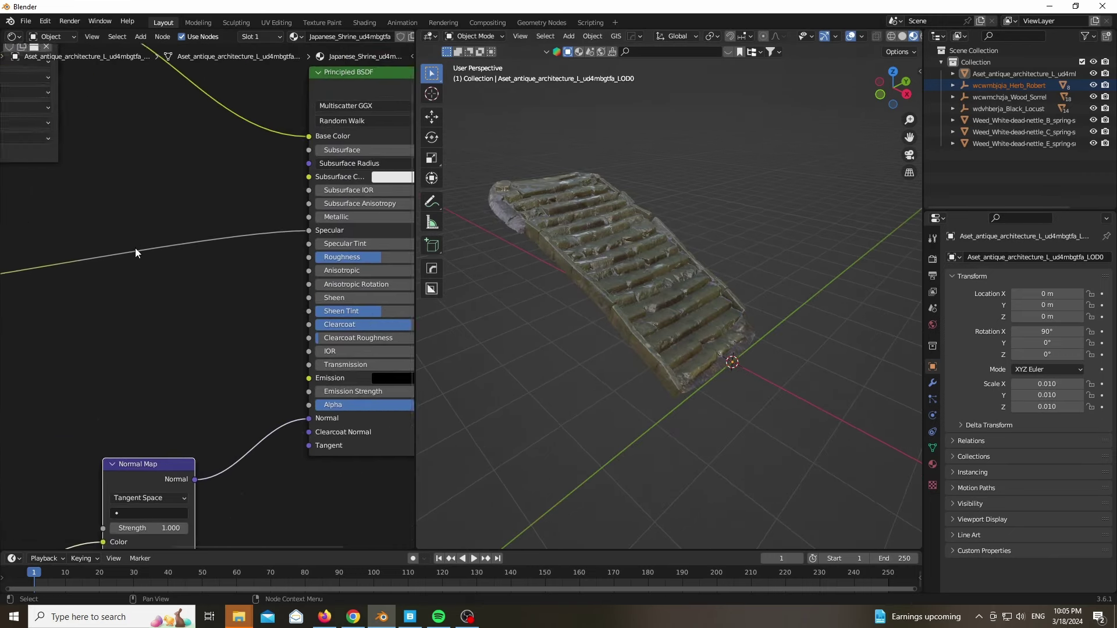
pyautogui.scroll(-9, 134, 250)
pyautogui.moveTo(87, 289); pyautogui.dragTo(231, 279, button='middle')
pyautogui.scroll(3, 93, 372)
pyautogui.moveTo(30, 203); pyautogui.dragTo(248, 184)
# Reconnect the roughness texture from the Specular to the Roughness input and lower the Principled BSDF's Clearcoat to 0
pyautogui.moveTo(344, 141); pyautogui.dragTo(111, 199, button='middle')
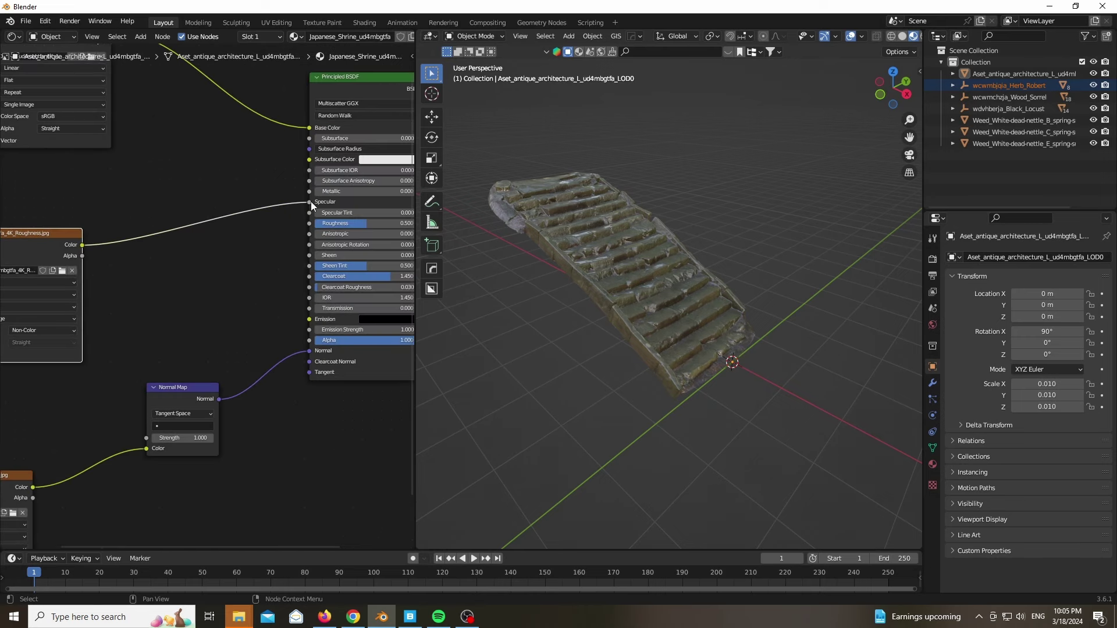
pyautogui.moveTo(311, 201); pyautogui.dragTo(310, 223)
pyautogui.moveTo(378, 281); pyautogui.dragTo(314, 264)
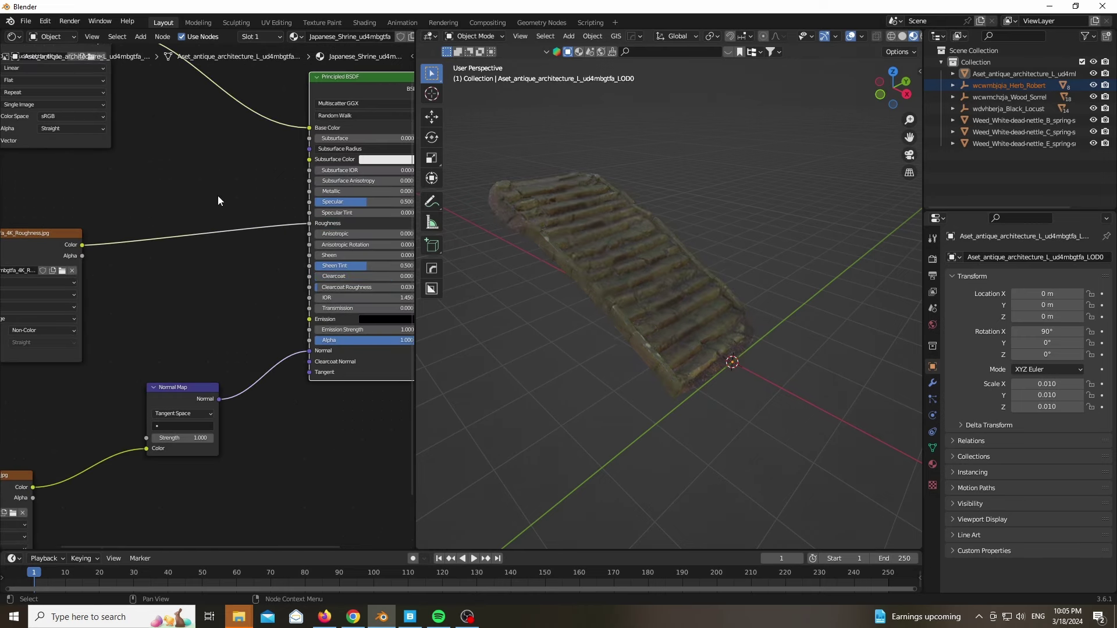
# Move the Material Output node farther away from the Principled BSDF
pyautogui.scroll(6, 648, 287)
pyautogui.moveTo(893, 89)
pyautogui.mouseDown()
pyautogui.moveTo(855, 93)
pyautogui.moveTo(873, 96)
pyautogui.mouseUp()
pyautogui.scroll(6, 680, 455)
pyautogui.scroll(-4, 679, 455)
pyautogui.scroll(-4, 654, 381)
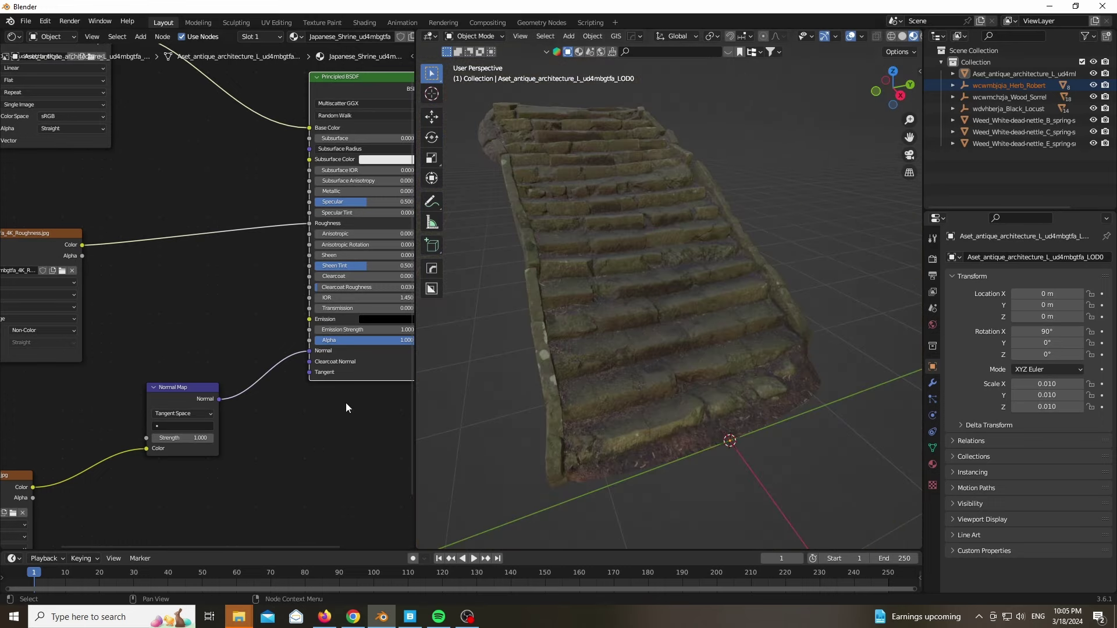
pyautogui.scroll(-4, 202, 260)
pyautogui.moveTo(335, 201); pyautogui.dragTo(393, 201)
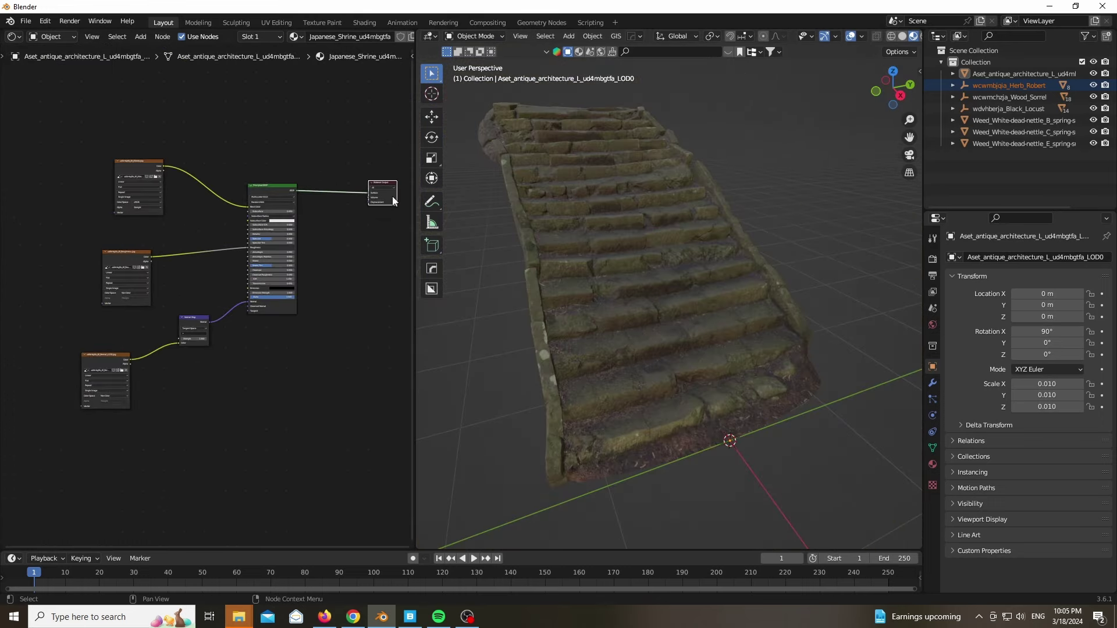
# Add ud4mbgtfa_4K_Displacement.exr from the asset folder as an image node in the stairs material, and enlarge the 3D viewport
pyautogui.moveTo(247, 620)
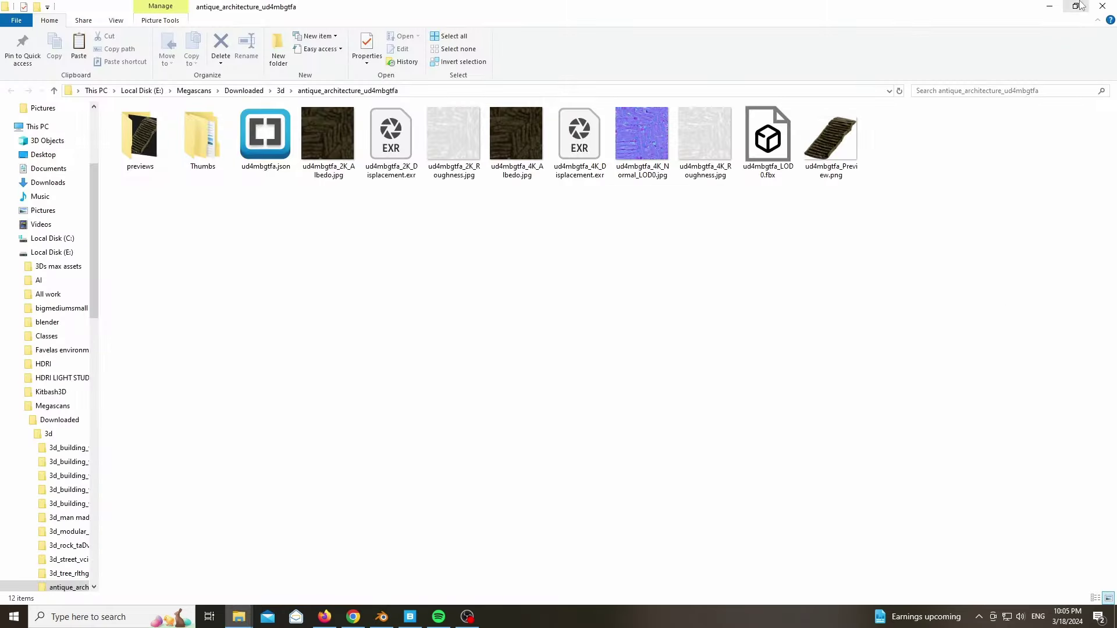
pyautogui.click(303, 570)
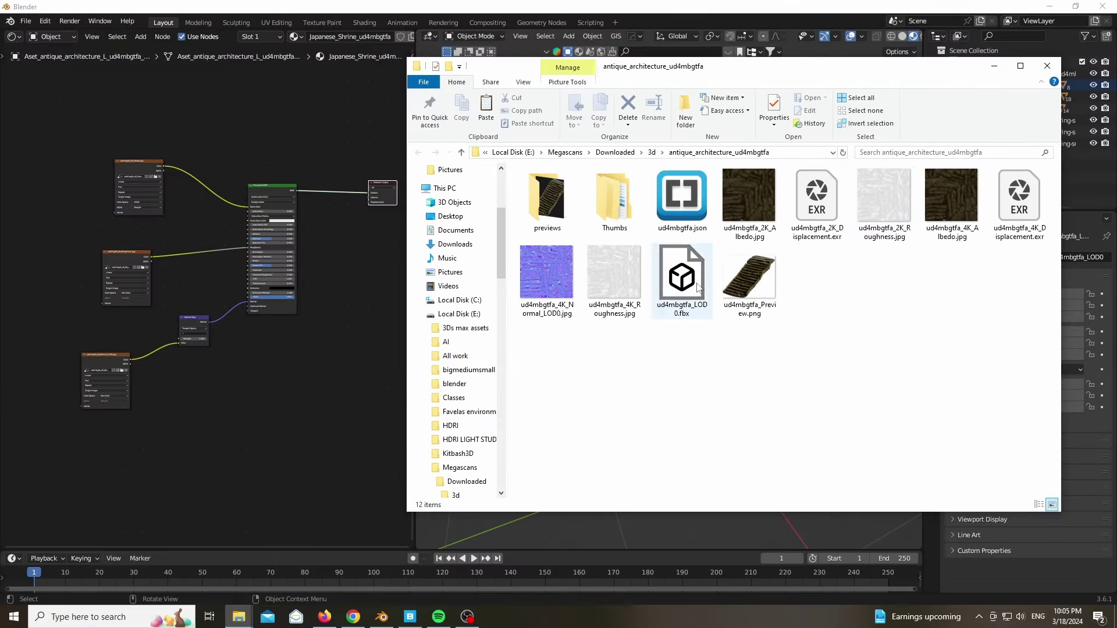
pyautogui.click(1048, 233)
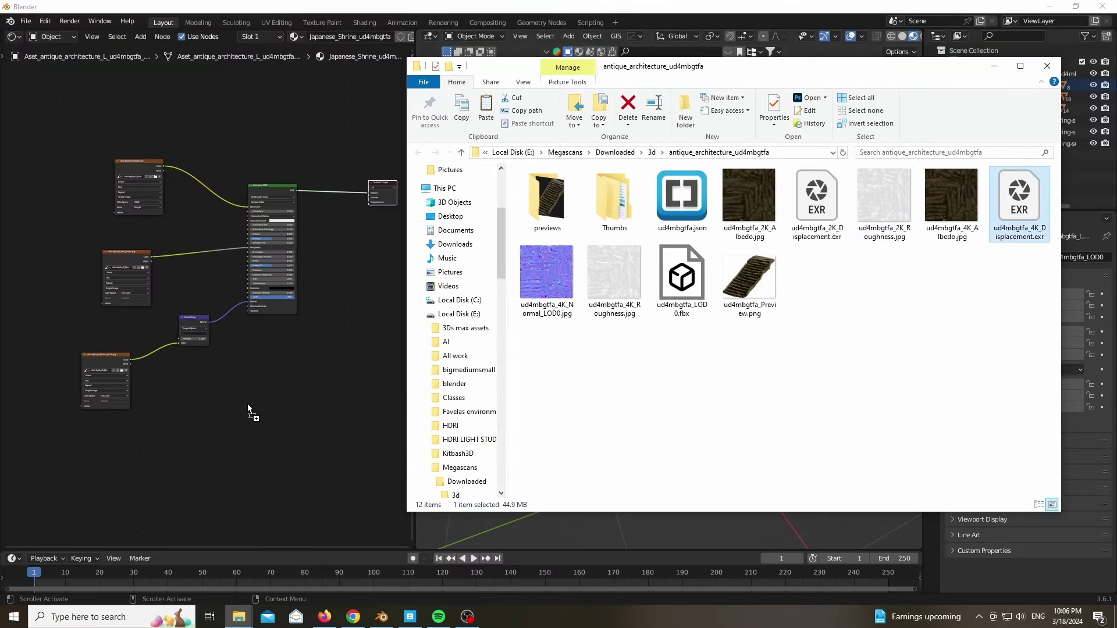
pyautogui.moveTo(246, 404); pyautogui.dragTo(251, 397)
pyautogui.moveTo(413, 384); pyautogui.dragTo(236, 384)
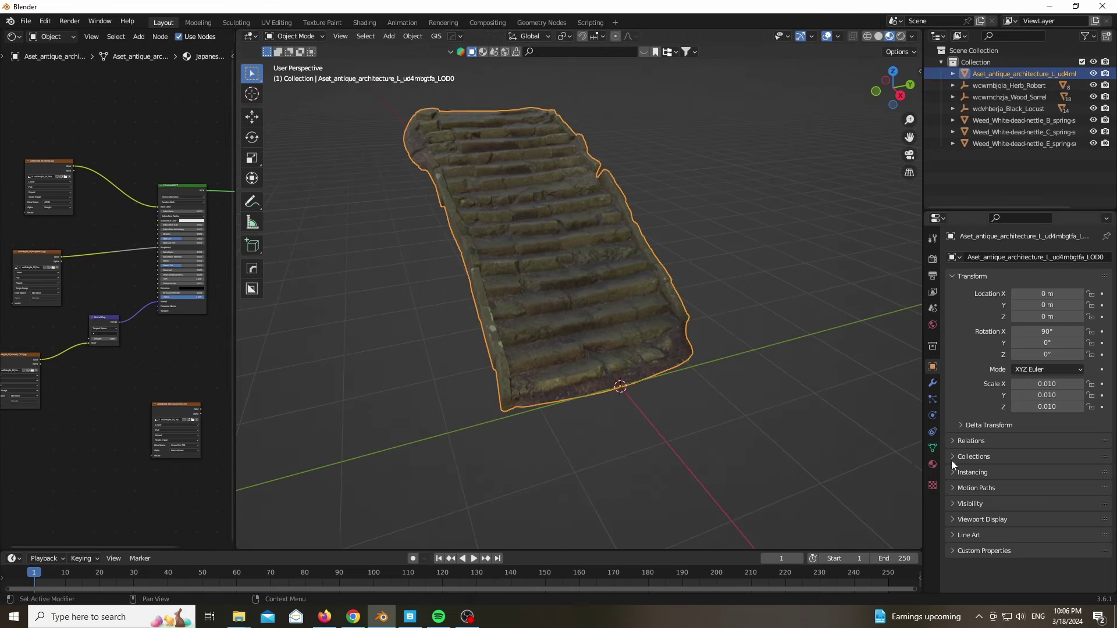
# Add a Subdivision Surface modifier to the stairs and enable Statistics in the viewport overlays
pyautogui.click(933, 383)
pyautogui.click(989, 257)
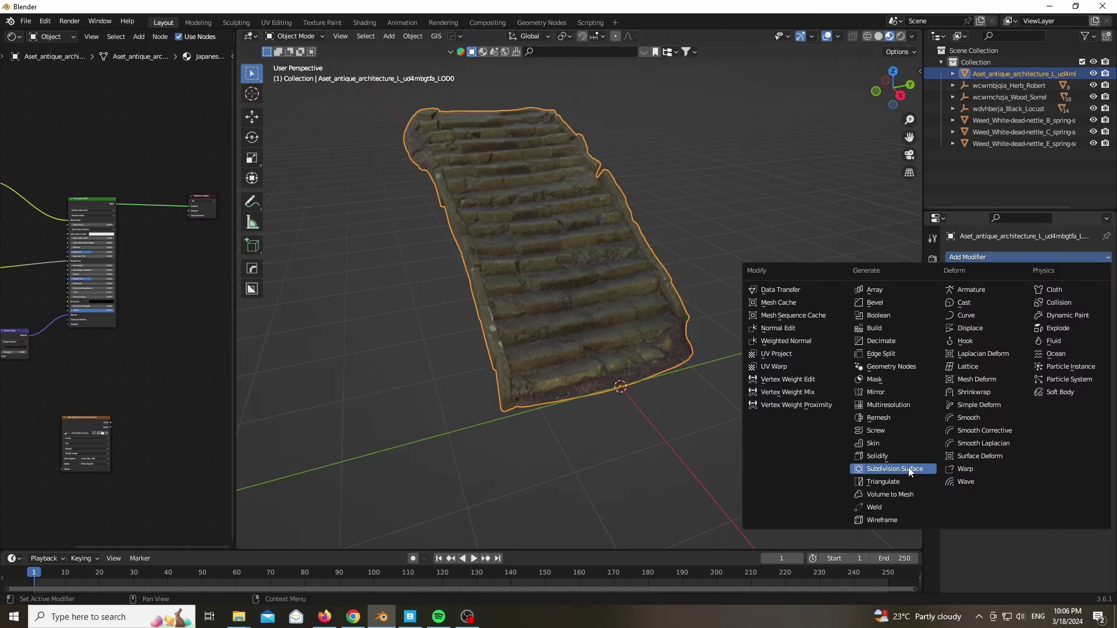
pyautogui.click(895, 468)
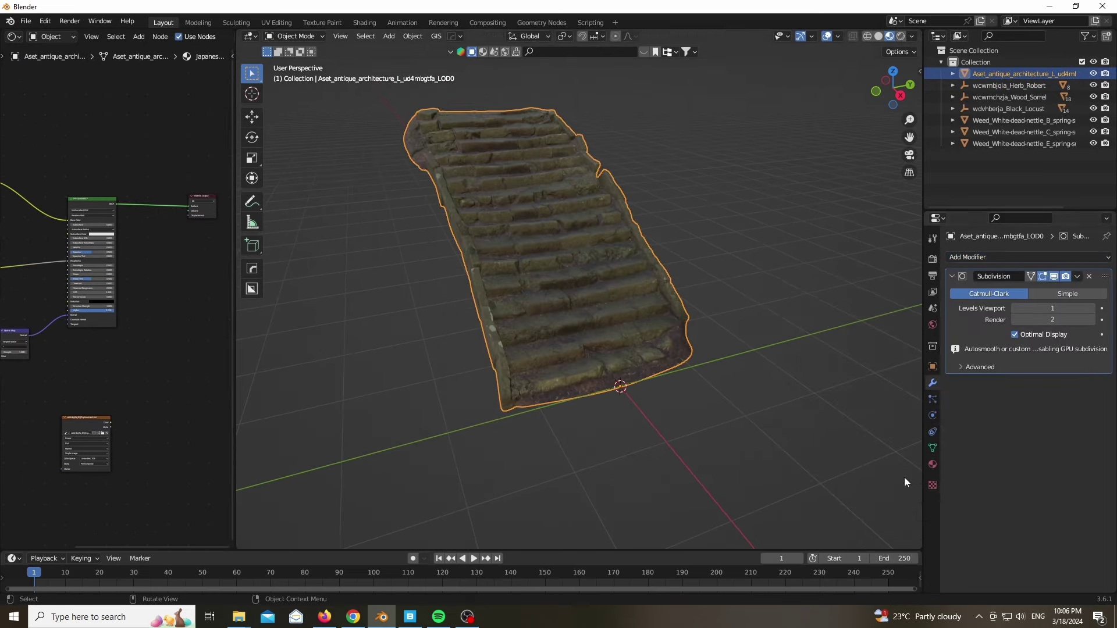
pyautogui.press('KP_Decimal')
pyautogui.click(838, 36)
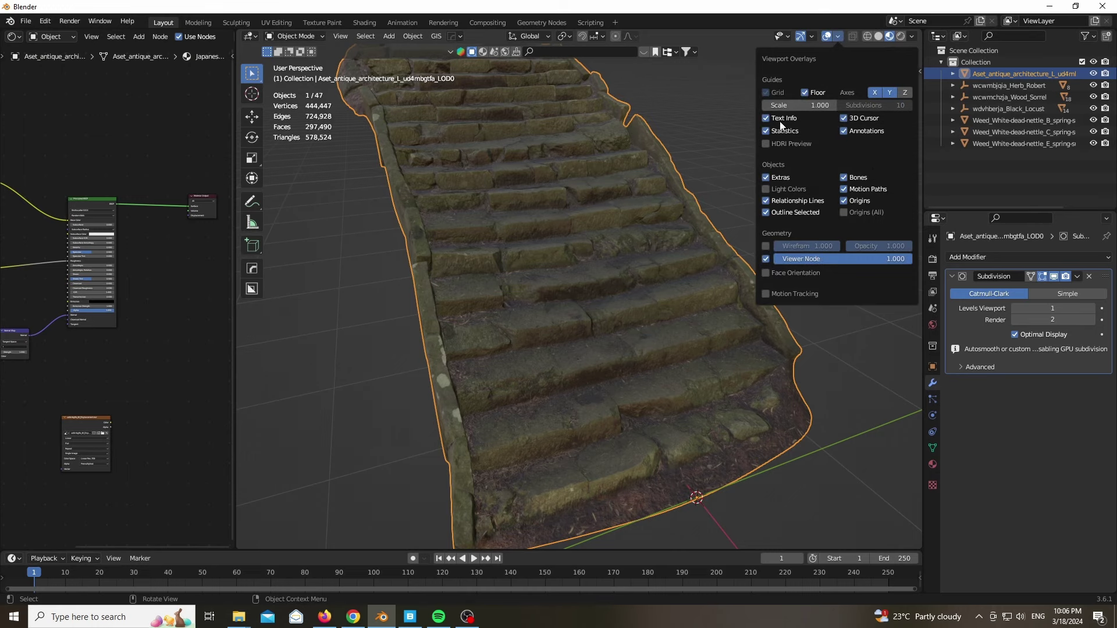
# Add a Displace modifier to the stairs with a new texture that uses the ud4mbgtfa_4K_Displacement.exr image
pyautogui.scroll(-2, 732, 333)
pyautogui.click(989, 257)
pyautogui.click(963, 339)
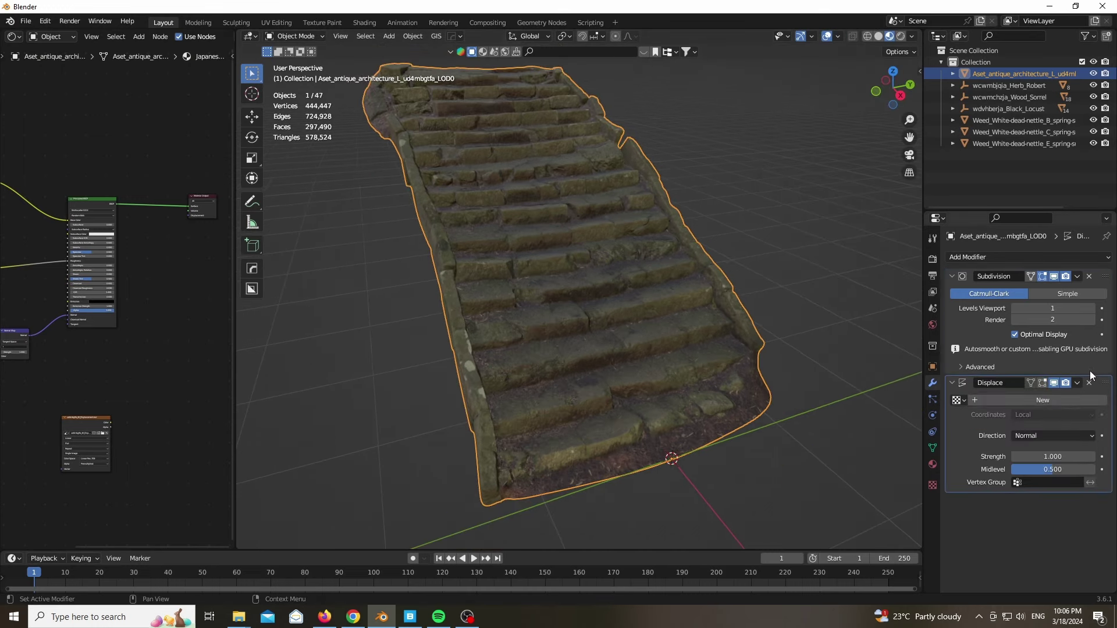
pyautogui.click(1065, 402)
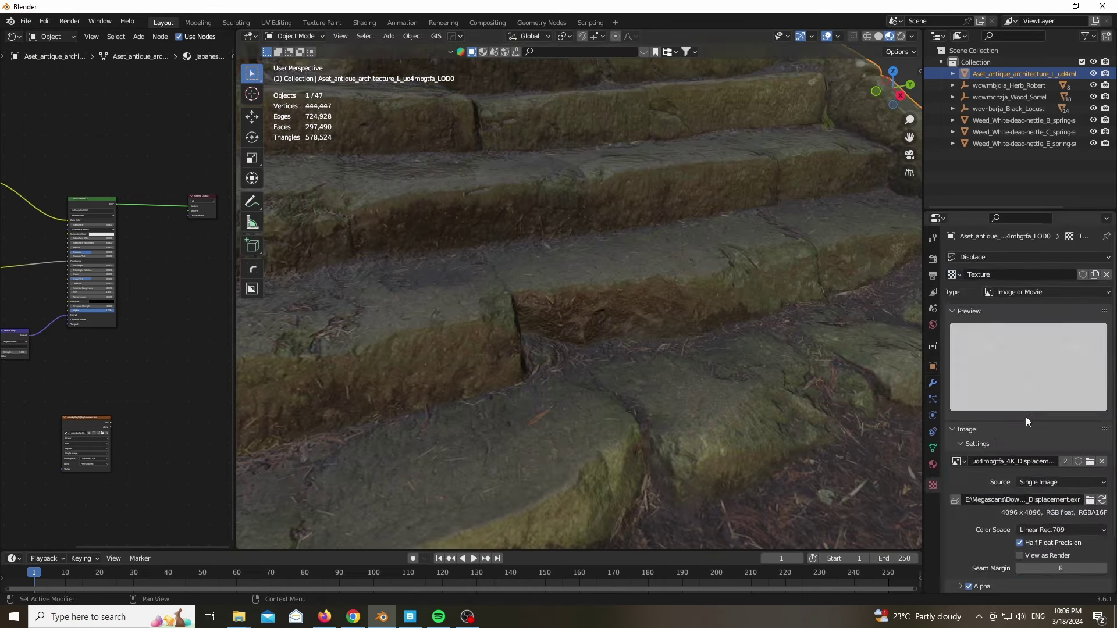
pyautogui.click(933, 383)
# Switch the viewport to Solid shading and change its lighting to examine the stair geometry up close
pyautogui.press('z')
pyautogui.scroll(-6, 591, 358)
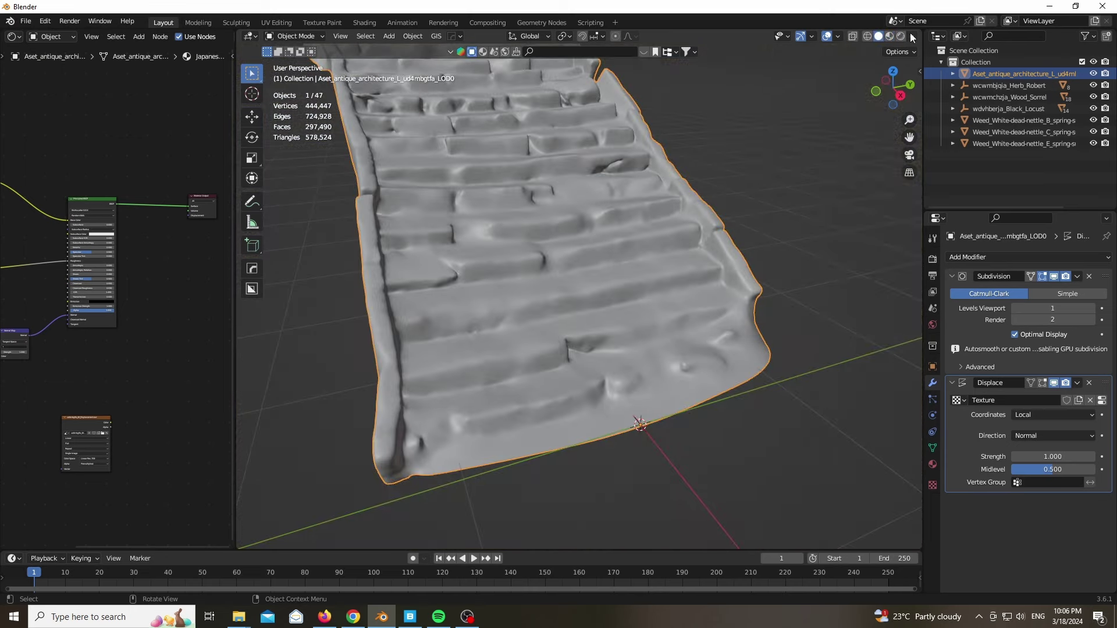
pyautogui.click(911, 35)
pyautogui.click(898, 89)
pyautogui.click(846, 283)
pyautogui.scroll(6, 536, 387)
pyautogui.scroll(1, 537, 389)
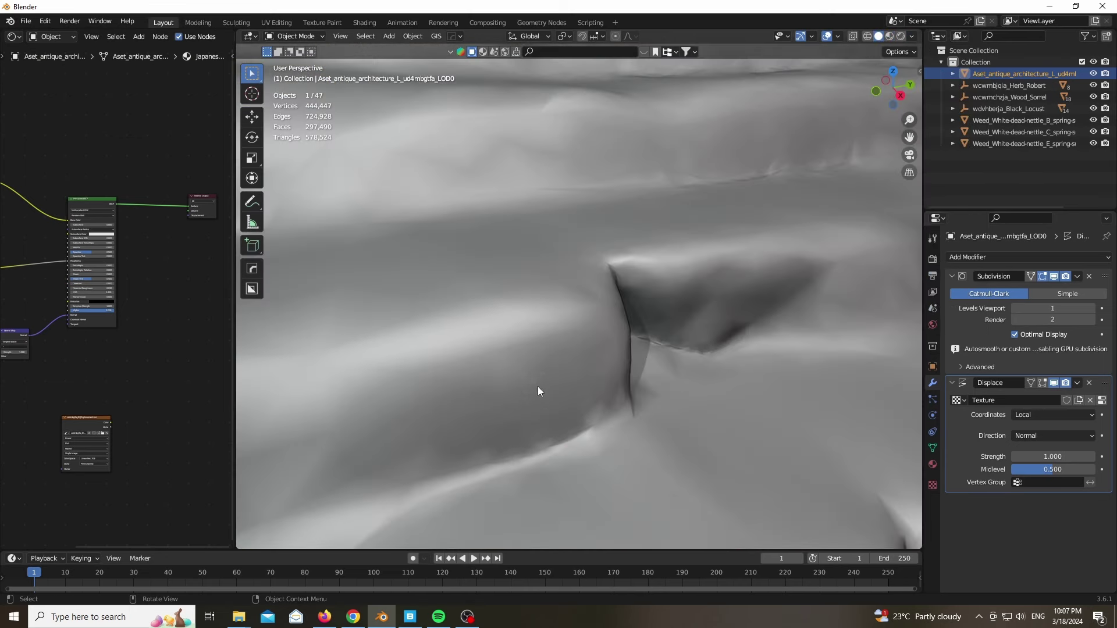
# Map the Displace modifier's texture by UV coordinates and apply the scale of the stairs
pyautogui.scroll(-7, 554, 414)
pyautogui.click(1070, 415)
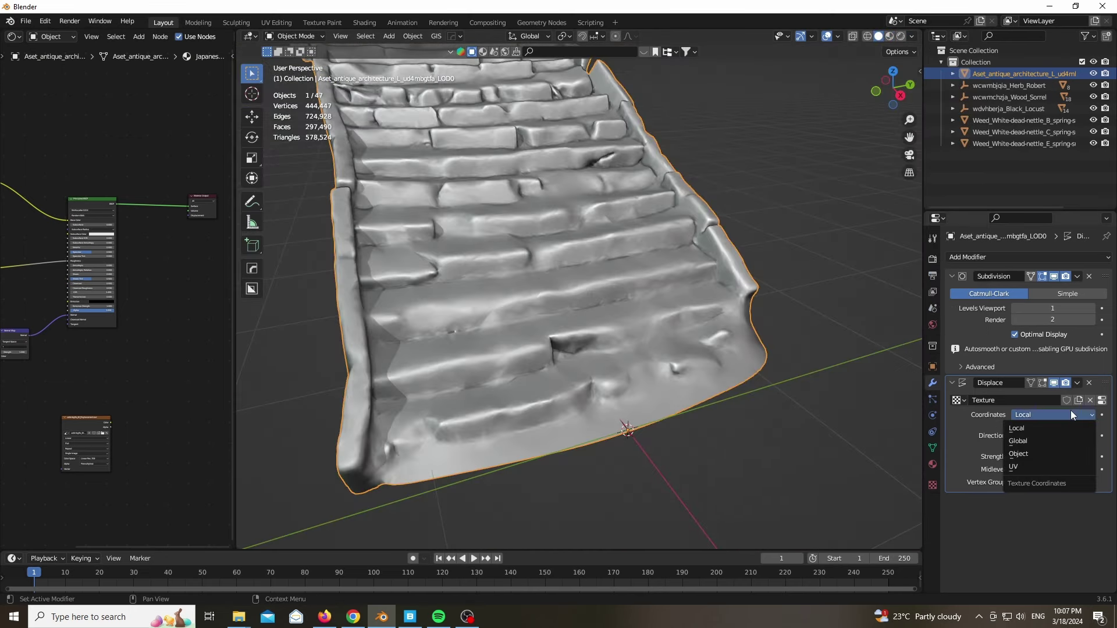
pyautogui.click(1023, 467)
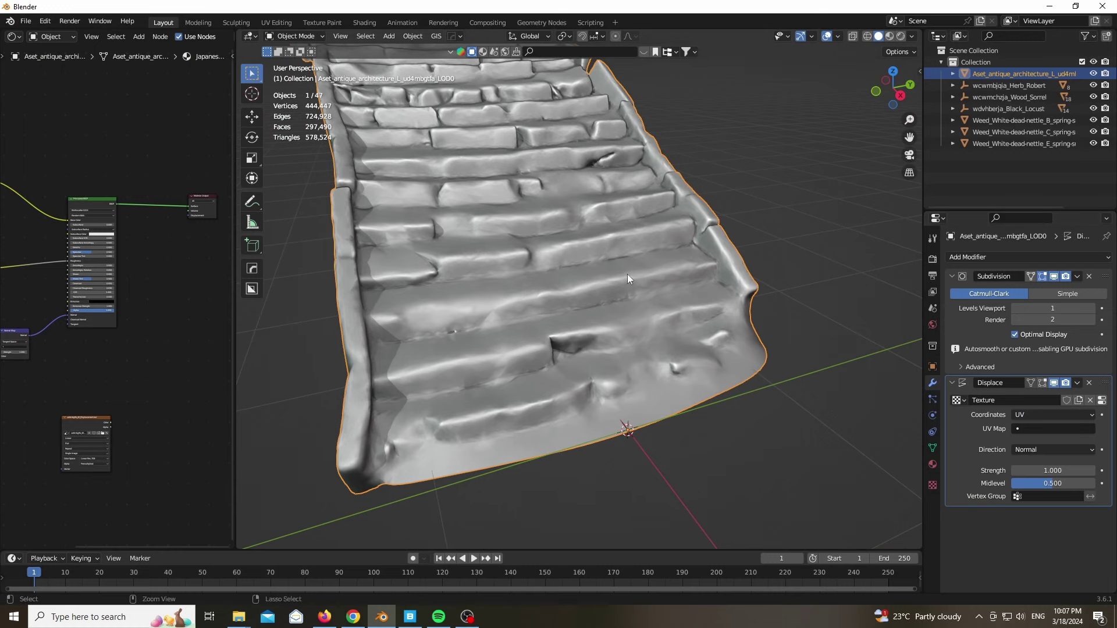
pyautogui.press('n')
pyautogui.hotkey('ctrl', 'a')
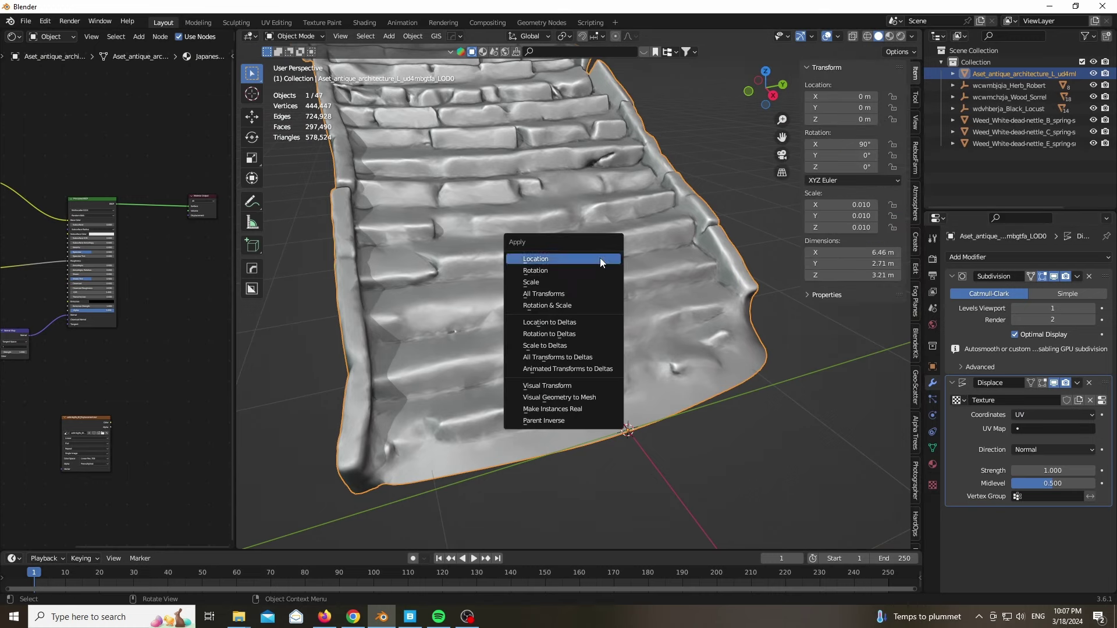
pyautogui.click(566, 283)
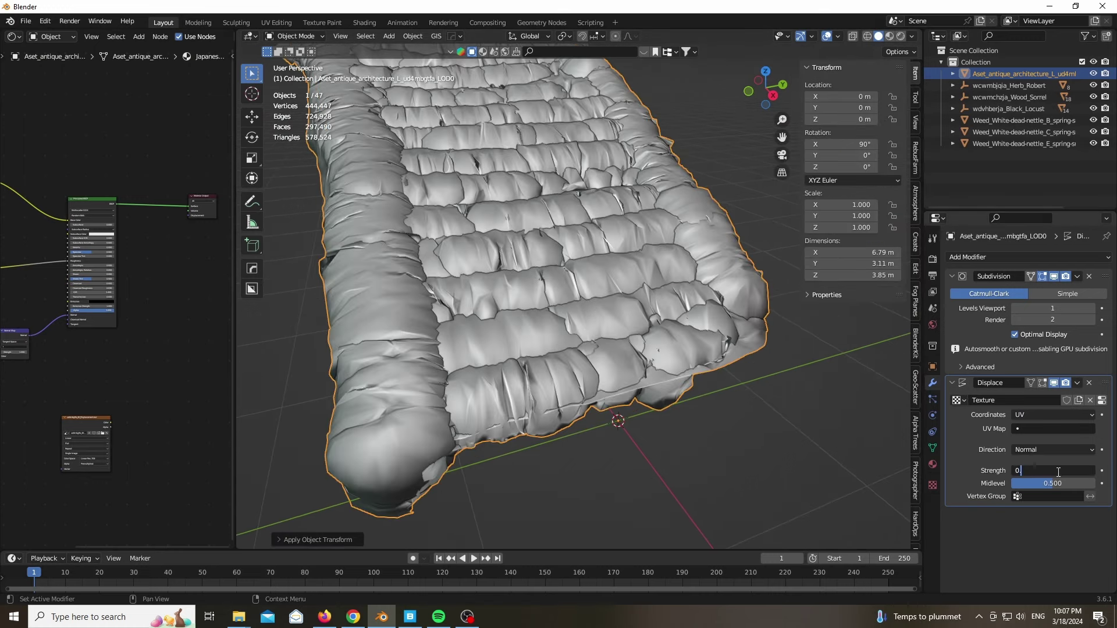
# Set the Displace modifier's strength to 0.1 and its midlevel to 0.8
pyautogui.press('Return')
pyautogui.scroll(5, 578, 389)
pyautogui.scroll(-1, 578, 389)
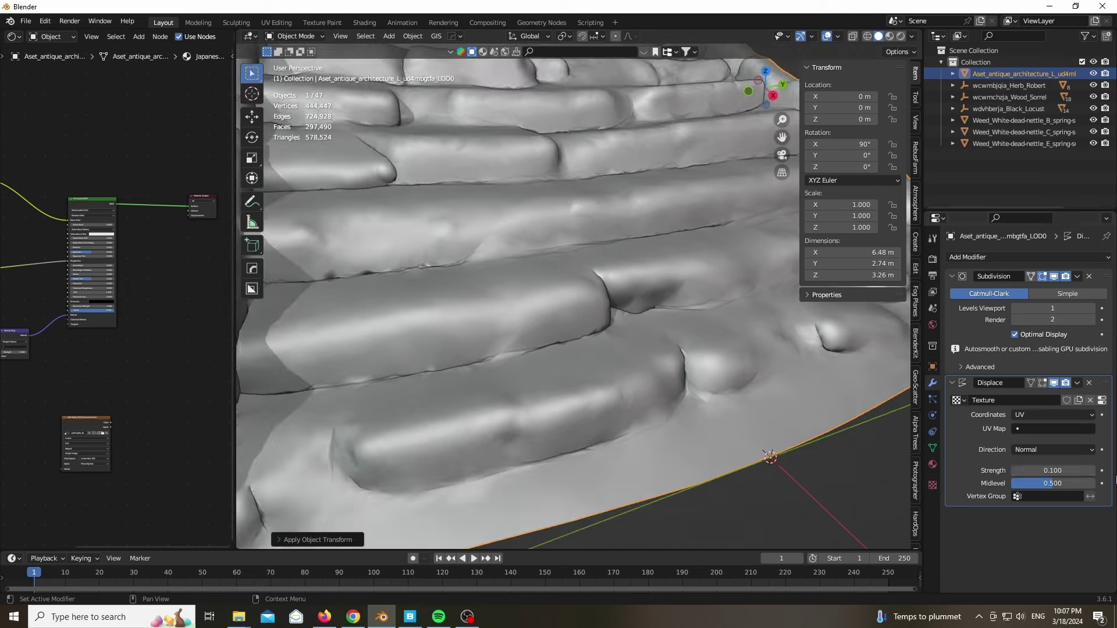
pyautogui.click(1052, 484)
pyautogui.write('1')
pyautogui.press('Return')
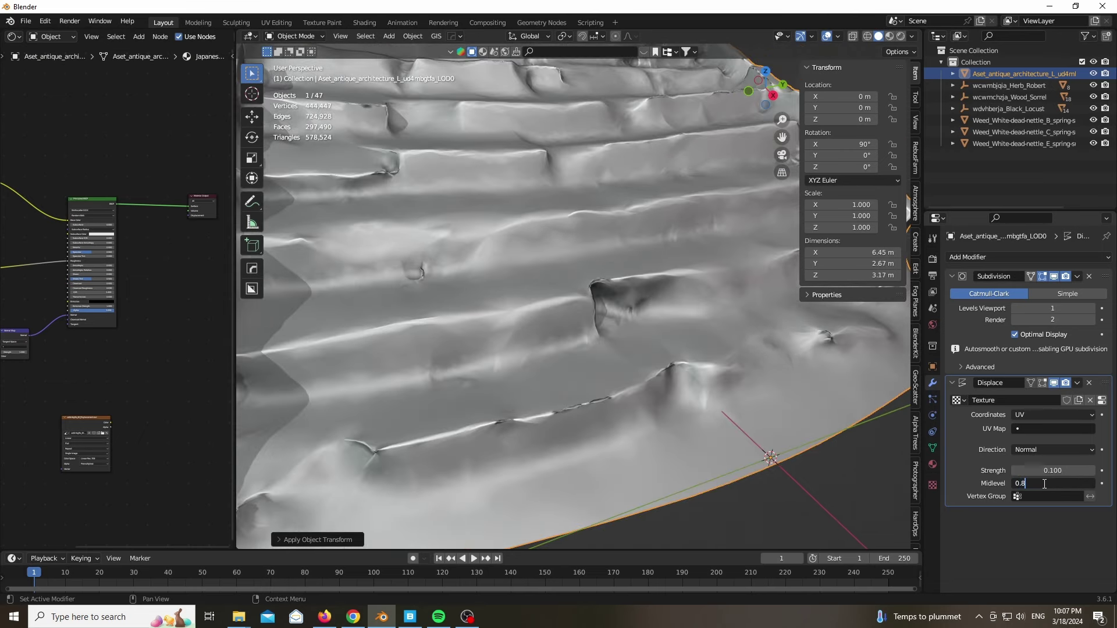
pyautogui.press('Return')
pyautogui.scroll(-5, 572, 366)
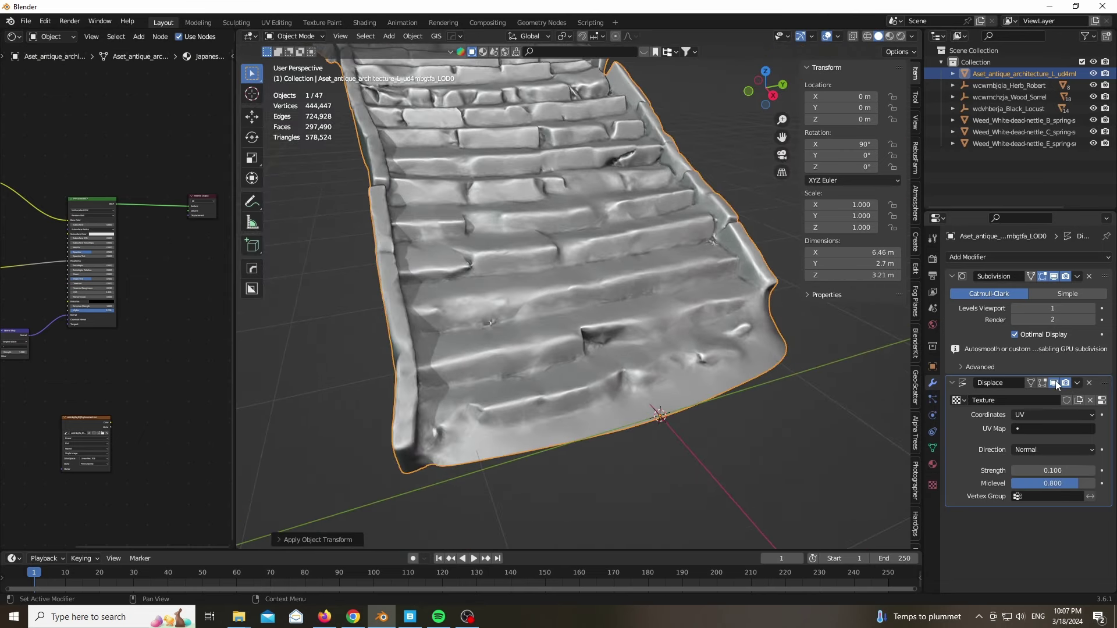
# Raise the stairs' viewport subdivision level to 2 and the displacement strength to 0.4
pyautogui.click(1093, 308)
pyautogui.scroll(3, 676, 369)
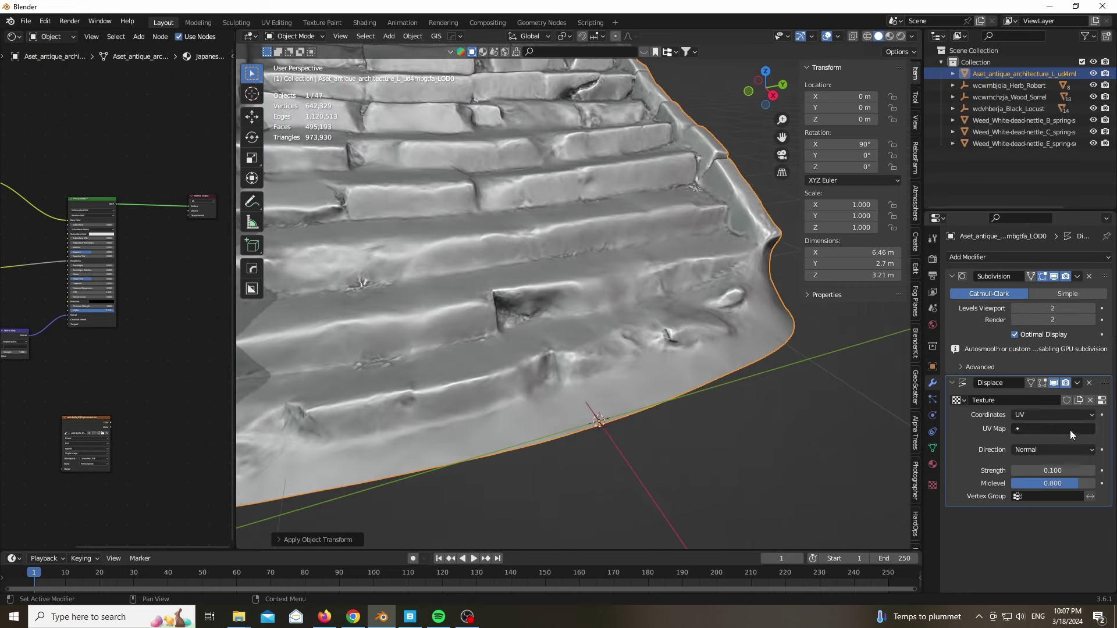
pyautogui.click(1093, 470)
pyautogui.click(1093, 471)
pyautogui.click(1093, 471)
pyautogui.scroll(-4, 568, 393)
pyautogui.scroll(3, 541, 116)
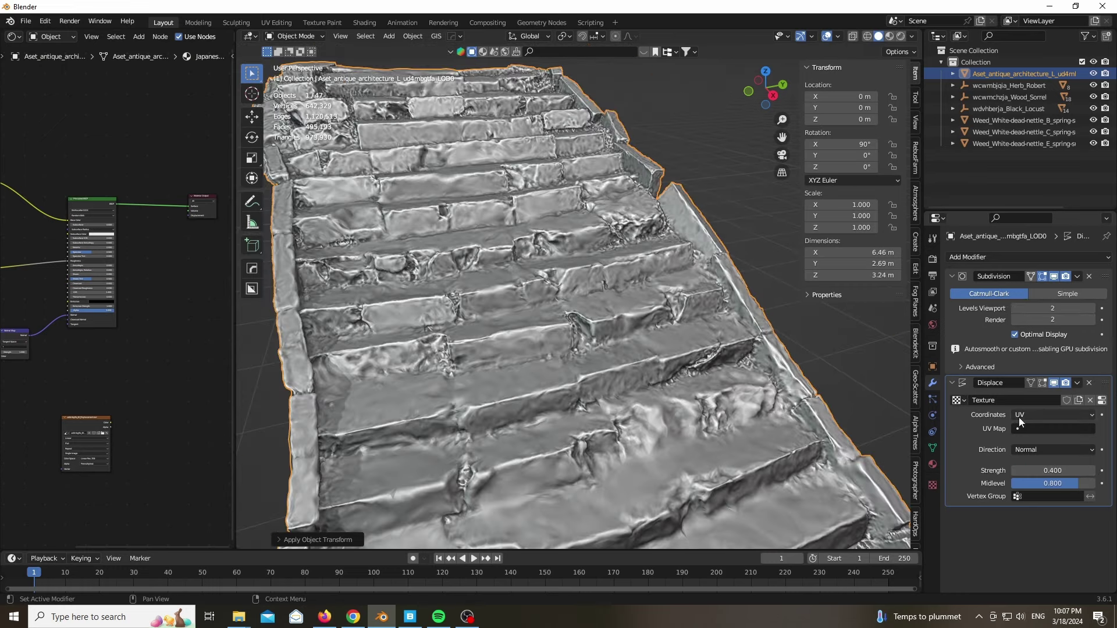
# Compare the stairs with displacement off and on, and examine the stone surface up close in Material Preview
pyautogui.click(1055, 383)
pyautogui.click(1054, 384)
pyautogui.scroll(-4, 406, 211)
pyautogui.scroll(3, 445, 371)
pyautogui.press('z')
pyautogui.press('z')
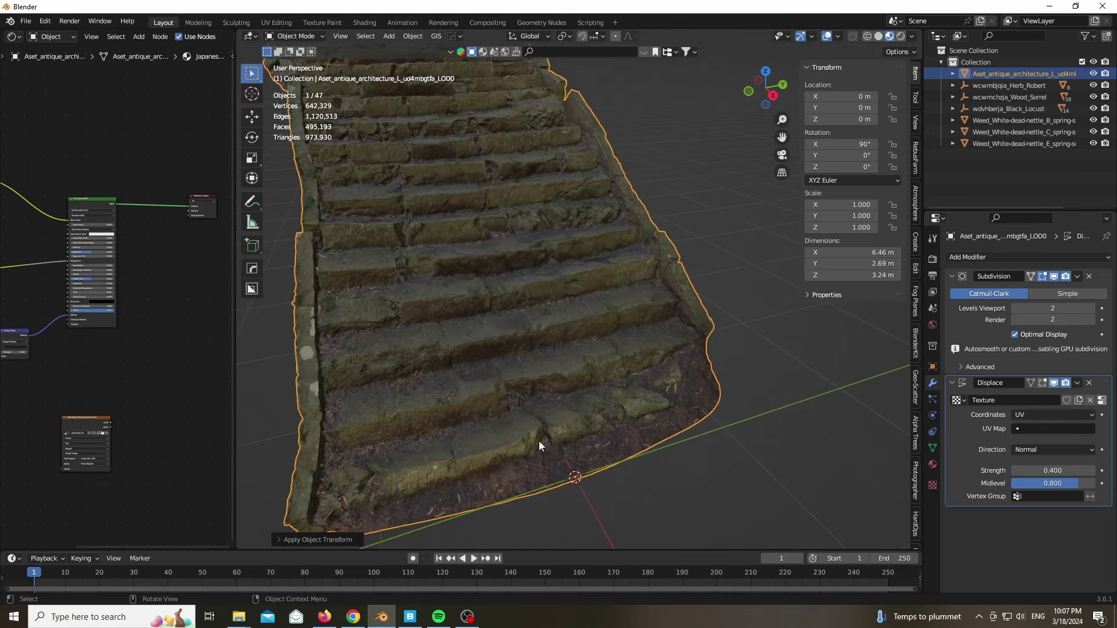
pyautogui.moveTo(758, 93); pyautogui.dragTo(694, 60)
pyautogui.scroll(4, 585, 315)
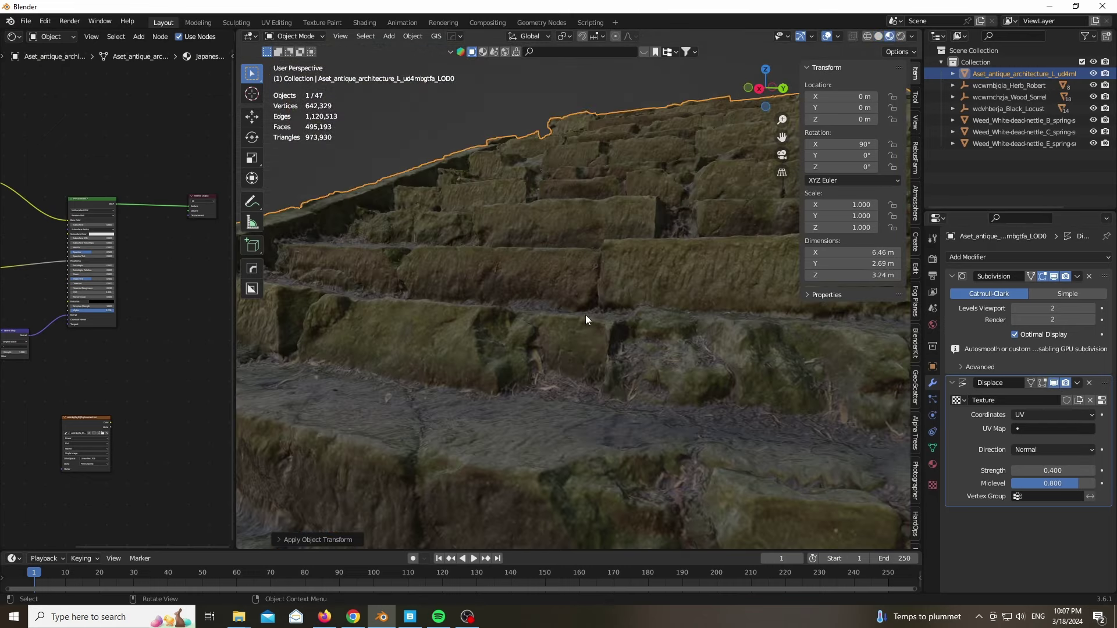
pyautogui.scroll(-3, 584, 316)
pyautogui.scroll(-3, 544, 279)
# Raise the stairs' render subdivision by one level, set the viewport level to 1, and return to Solid shading
pyautogui.click(1090, 320)
pyautogui.click(1014, 308)
pyautogui.moveTo(784, 90); pyautogui.dragTo(791, 123)
pyautogui.scroll(-6, 426, 207)
pyautogui.scroll(7, 480, 240)
pyautogui.scroll(-5, 481, 240)
pyautogui.press('z')
pyautogui.click(578, 315)
# Enlarge the 3D viewport over the node editor, hide the sidebar and add a plane to the scene
pyautogui.moveTo(235, 336); pyautogui.dragTo(18, 344)
pyautogui.press('n')
pyautogui.hotkey('shift', 'a')
pyautogui.moveTo(328, 150)
pyautogui.click(364, 150)
pyautogui.scroll(-3, 491, 253)
# In Edit Mode, scale the plane up well beyond the stairs and move it about 5 m in negative X
pyautogui.press('Tab')
pyautogui.press('s')
pyautogui.click(581, 307)
pyautogui.press('g')
pyautogui.press('y')
pyautogui.press('x')
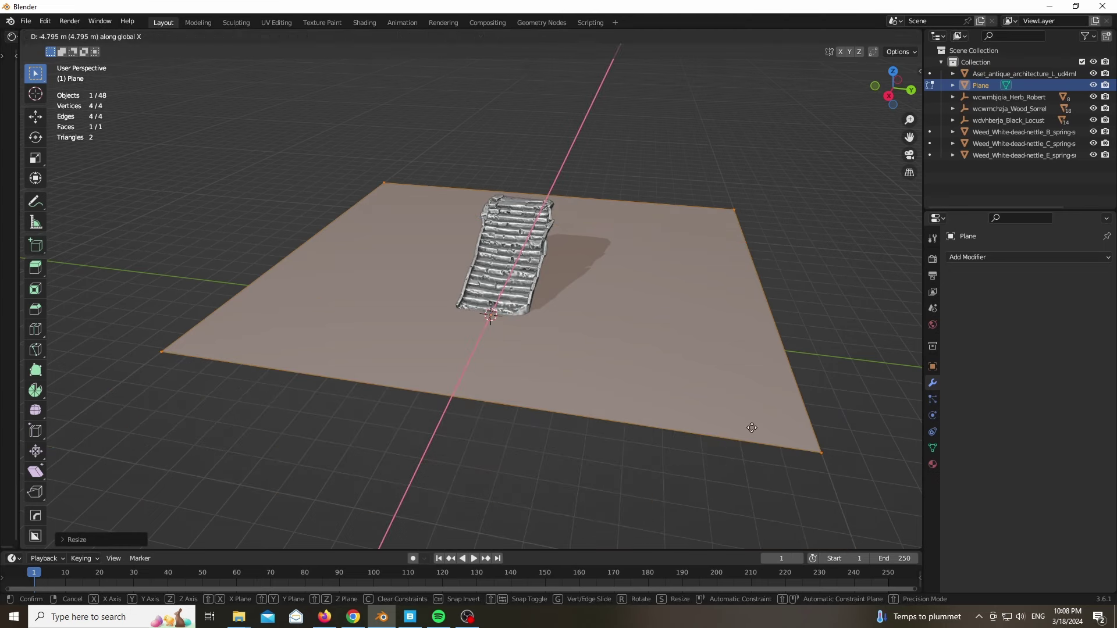
pyautogui.click(743, 443)
# Raise the plane's two far corner vertices along Z so the ground slopes up with the stairs
pyautogui.click(736, 215)
pyautogui.keyDown('shift'); pyautogui.click(379, 187); pyautogui.keyUp('shift')
pyautogui.press('g')
pyautogui.press('z')
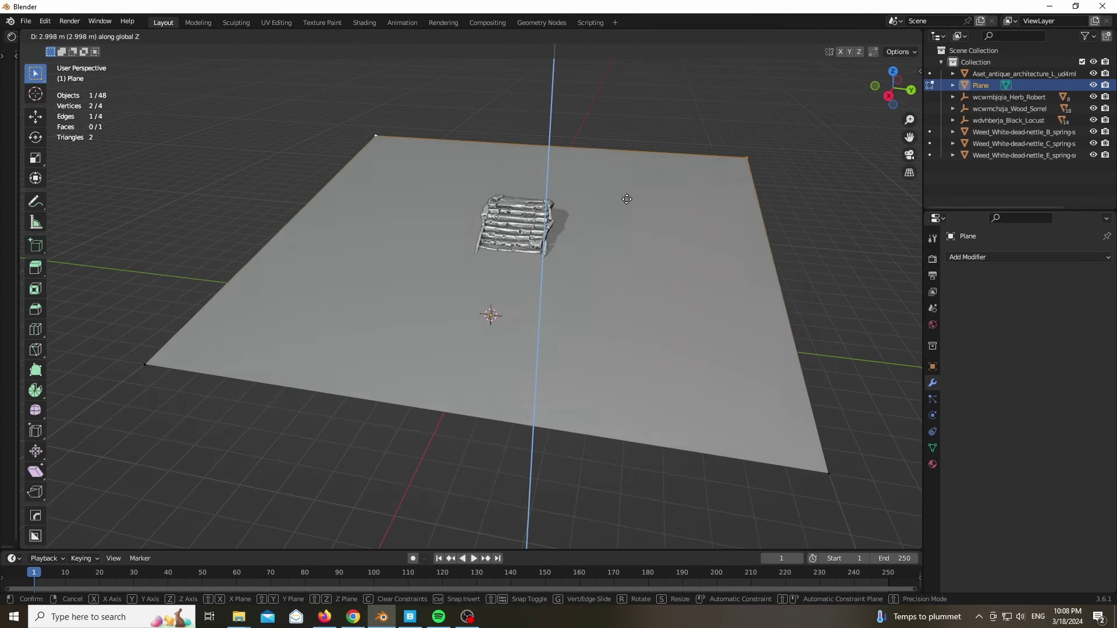
pyautogui.click(618, 162)
pyautogui.press('g')
pyautogui.press('z')
pyautogui.rightClick(793, 317)
# Cut the plane through its middle in both directions and try moving its centre vertex along Z
pyautogui.hotkey('ctrl', 'r')
pyautogui.click(518, 130)
pyautogui.rightClick(518, 130)
pyautogui.click(515, 227)
pyautogui.press('g')
pyautogui.press('z')
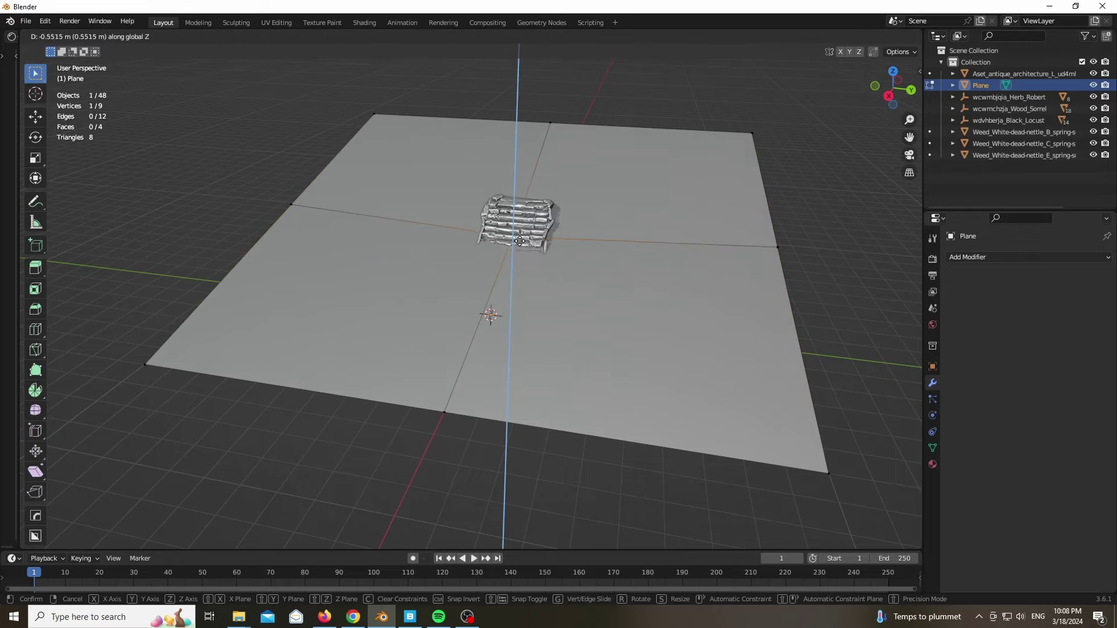
pyautogui.rightClick(547, 221)
# Select the whole plane and subdivide it six times to get a dense ground mesh
pyautogui.press('a')
pyautogui.rightClick(547, 221)
pyautogui.click(515, 214)
pyautogui.rightClick(514, 214)
pyautogui.click(514, 215)
pyautogui.rightClick(514, 214)
pyautogui.click(515, 214)
pyautogui.click(514, 214)
pyautogui.rightClick(515, 214)
pyautogui.click(515, 214)
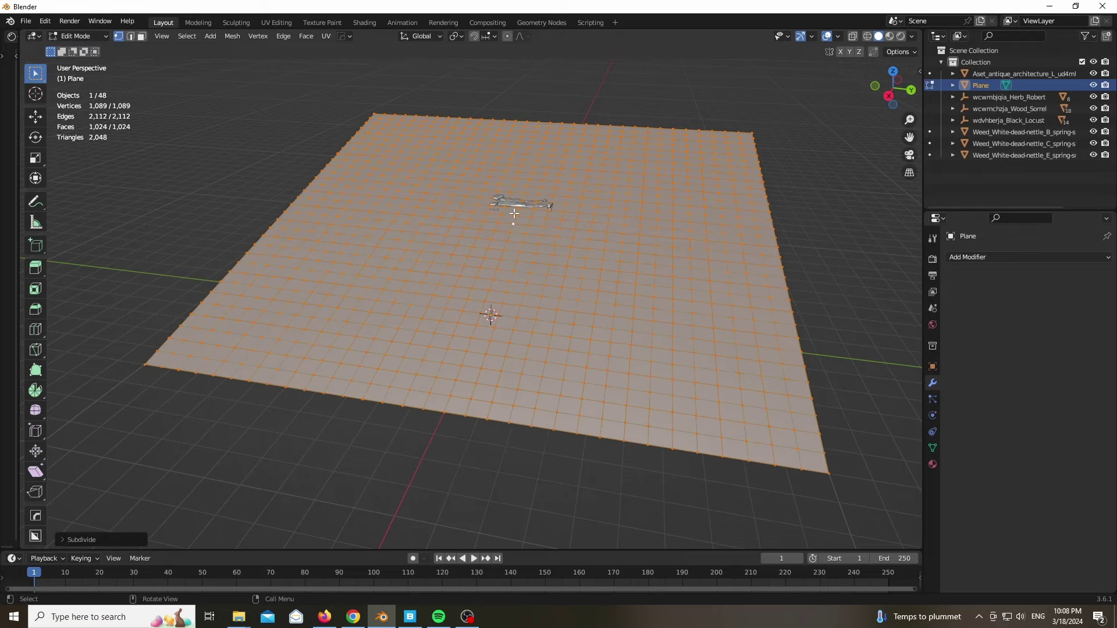
pyautogui.rightClick(556, 242)
pyautogui.click(556, 243)
# Enable proportional editing and lower a ground vertex at the stairs along Z with a falloff radius of about 6 m
pyautogui.scroll(1, 511, 232)
pyautogui.click(510, 201)
pyautogui.press('g')
pyautogui.press('z')
pyautogui.rightClick(513, 208)
pyautogui.press('o')
pyautogui.press('g')
pyautogui.press('z')
pyautogui.scroll(-5, 514, 216)
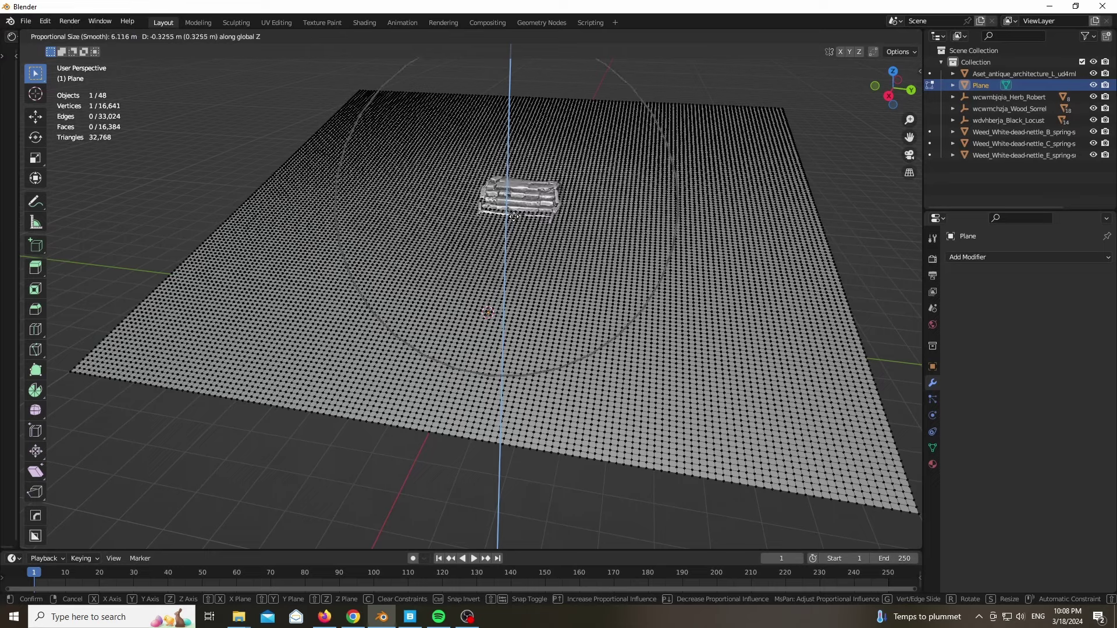
pyautogui.click(518, 220)
# Move a ground vertex near the stairs with a smaller proportional falloff to fit the slope from the side
pyautogui.moveTo(893, 88); pyautogui.dragTo(747, 49)
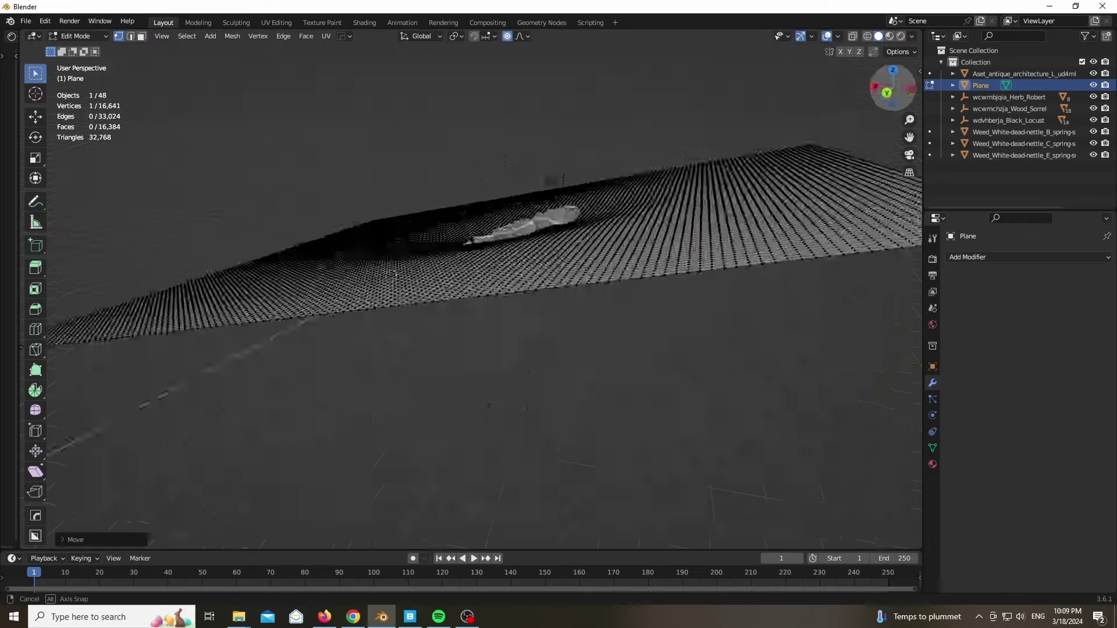
pyautogui.scroll(4, 571, 231)
pyautogui.click(525, 233)
pyautogui.press('g')
pyautogui.scroll(10, 624, 302)
pyautogui.click(622, 292)
# Lower a ground vertex at the stairs along Z with a wide falloff radius of about 9.9 m
pyautogui.moveTo(622, 292); pyautogui.dragTo(598, 269, button='middle')
pyautogui.click(623, 267)
pyautogui.press('g')
pyautogui.press('z')
pyautogui.scroll(-10, 638, 276)
pyautogui.scroll(-5, 640, 291)
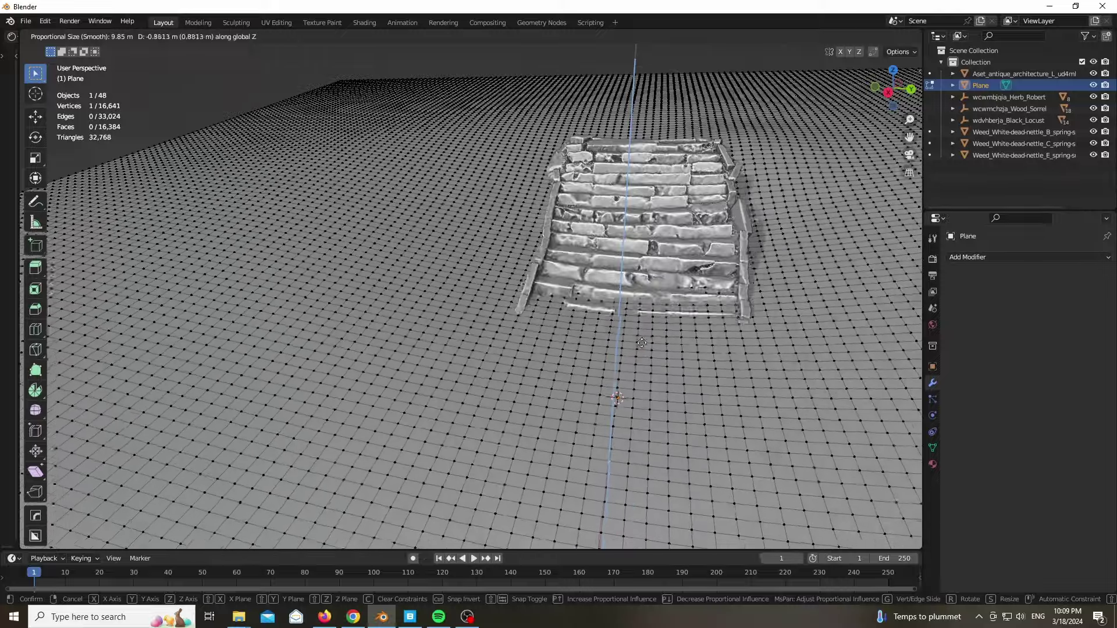
pyautogui.click(642, 389)
# Move a ground vertex beside the stairs upward by about 0.4 m with a falloff radius of about 5 m
pyautogui.moveTo(642, 326); pyautogui.dragTo(550, 290, button='middle')
pyautogui.click(507, 310)
pyautogui.press('g')
pyautogui.scroll(9, 585, 356)
pyautogui.scroll(-2, 585, 352)
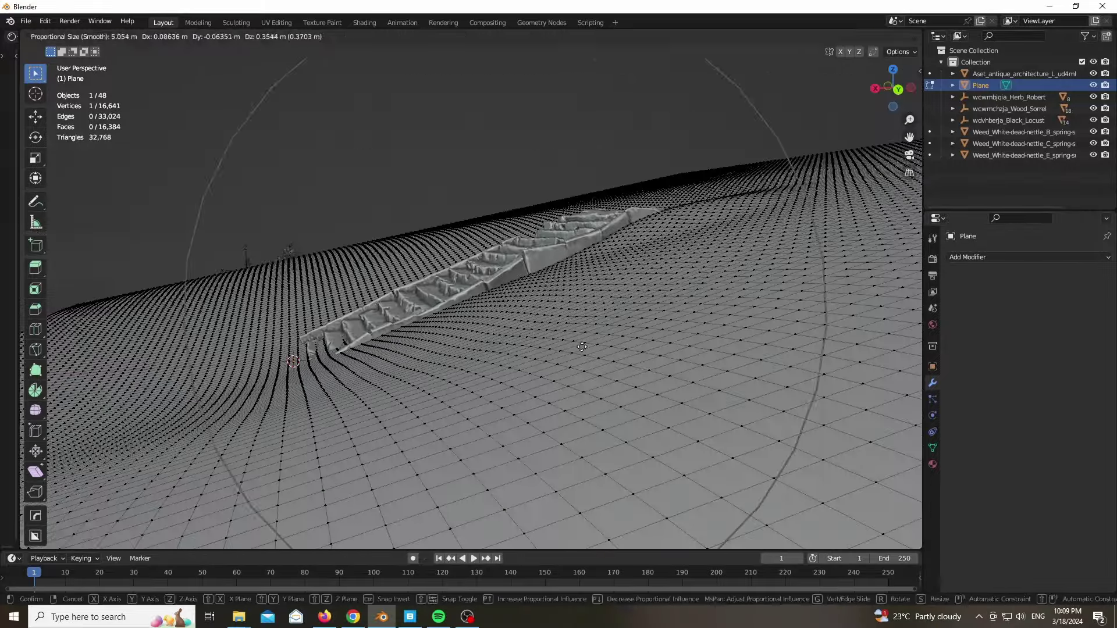
pyautogui.click(584, 352)
# Raise the ground along the opposite side of the stairs with a slightly smaller proportional falloff
pyautogui.scroll(-5, 469, 310)
pyautogui.moveTo(885, 107); pyautogui.dragTo(653, 224, button='middle')
pyautogui.scroll(5, 468, 309)
pyautogui.press('g')
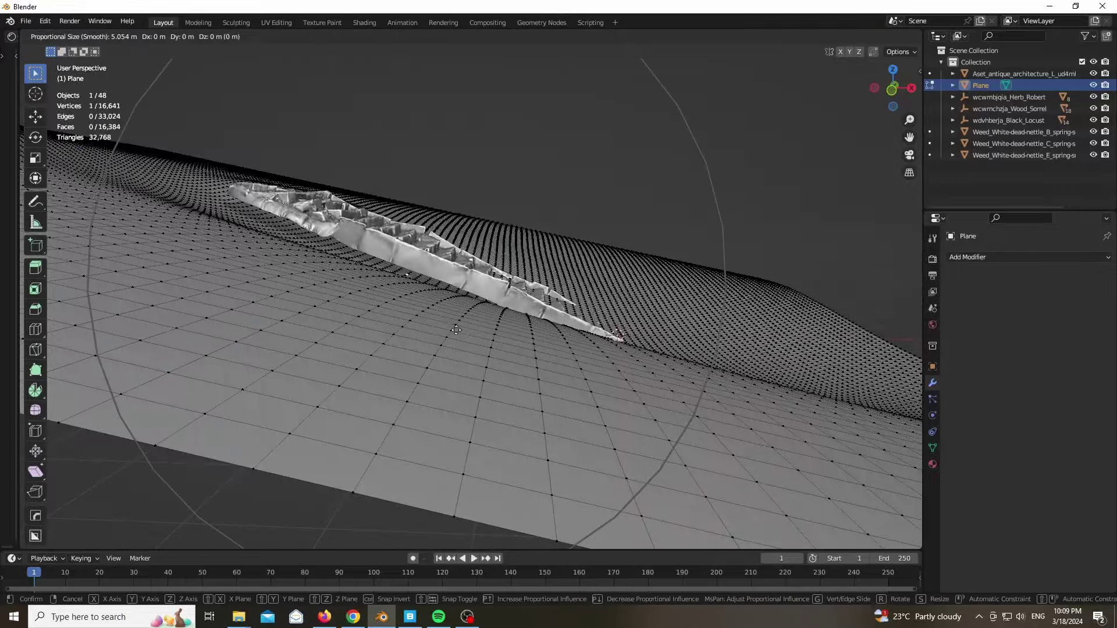
pyautogui.scroll(2, 458, 320)
pyautogui.click(458, 313)
# Raise a ground vertex beside the upper stairs about 0.4 m along Z with a falloff radius of about 3.1 m
pyautogui.moveTo(459, 313); pyautogui.dragTo(311, 355, button='middle')
pyautogui.scroll(-4, 419, 153)
pyautogui.scroll(3, 523, 128)
pyautogui.click(505, 152)
pyautogui.press('g')
pyautogui.press('z')
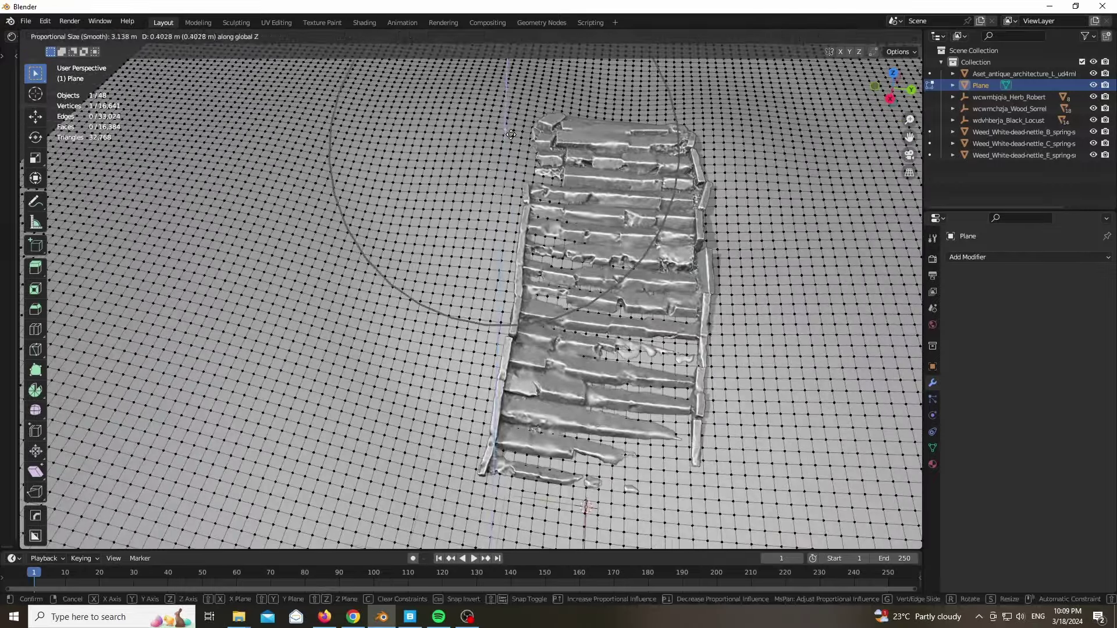
pyautogui.click(511, 134)
# Switch the plane to Sculpt Mode and start sculpting the ground at the foot and side of the stairs with the Draw brush
pyautogui.click(76, 37)
pyautogui.click(73, 79)
pyautogui.scroll(-6, 448, 256)
pyautogui.scroll(5, 517, 238)
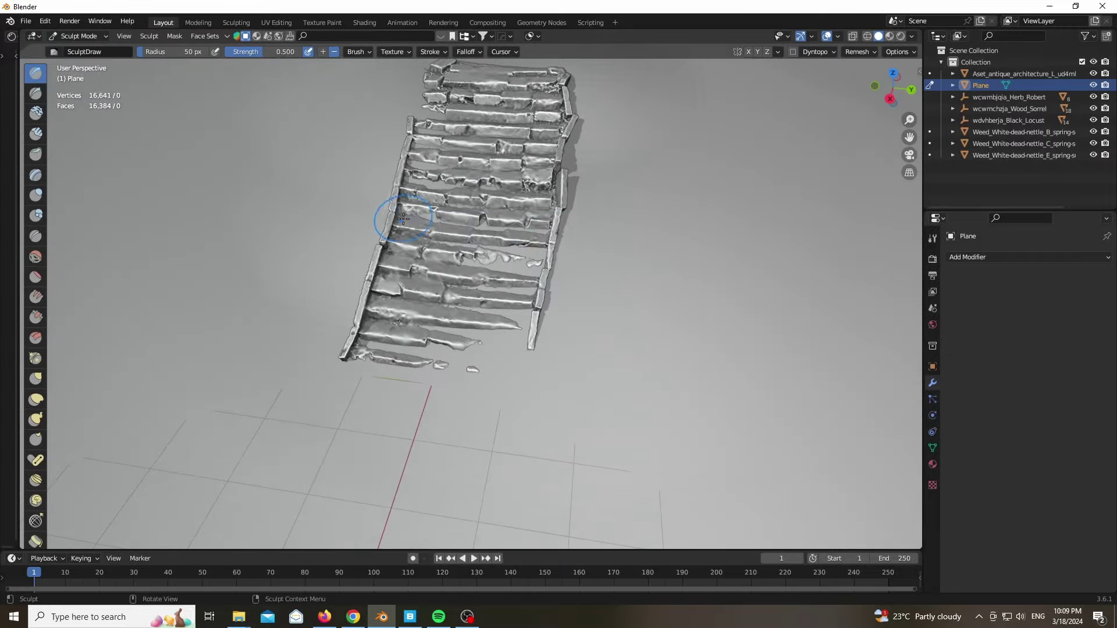
pyautogui.moveTo(480, 351)
pyautogui.mouseDown()
pyautogui.moveTo(468, 368)
pyautogui.moveTo(478, 388)
pyautogui.moveTo(481, 372)
pyautogui.mouseUp()
pyautogui.click(332, 52)
pyautogui.scroll(-3, 386, 249)
pyautogui.scroll(4, 477, 221)
pyautogui.moveTo(477, 221); pyautogui.dragTo(403, 99, button='middle')
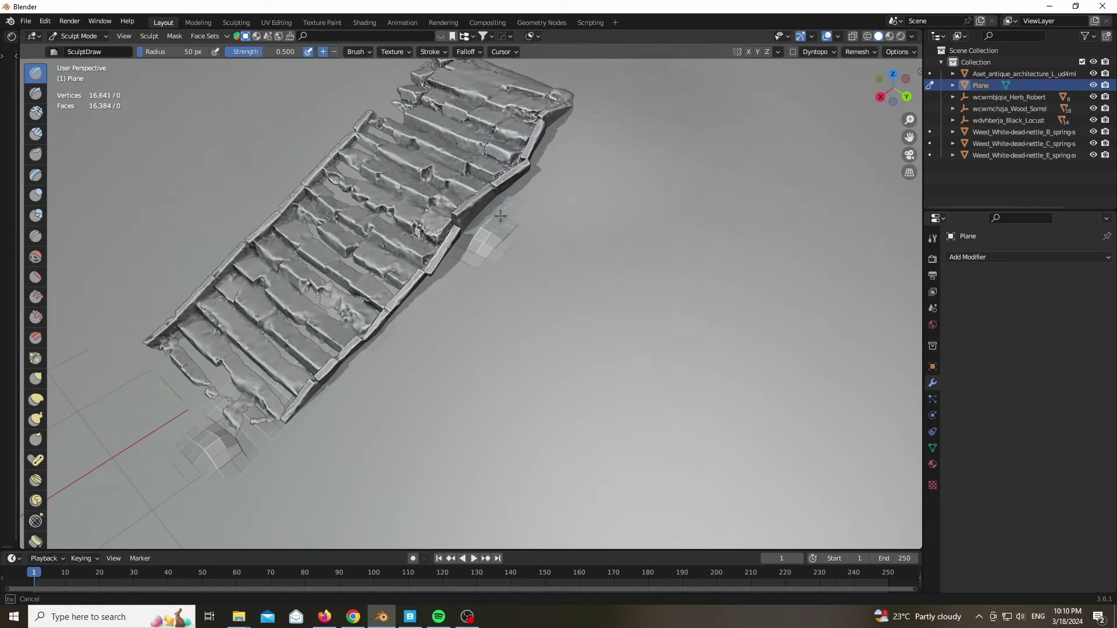
# Sculpt the ground along both sides and around the upper end of the stairs with the Draw brush
pyautogui.moveTo(442, 280)
pyautogui.mouseDown(button='middle')
pyautogui.moveTo(704, 280)
pyautogui.moveTo(756, 291)
pyautogui.moveTo(503, 381)
pyautogui.mouseUp(button='middle')
pyautogui.moveTo(322, 281); pyautogui.dragTo(177, 204)
pyautogui.scroll(-3, 281, 215)
pyautogui.moveTo(239, 163); pyautogui.dragTo(204, 200)
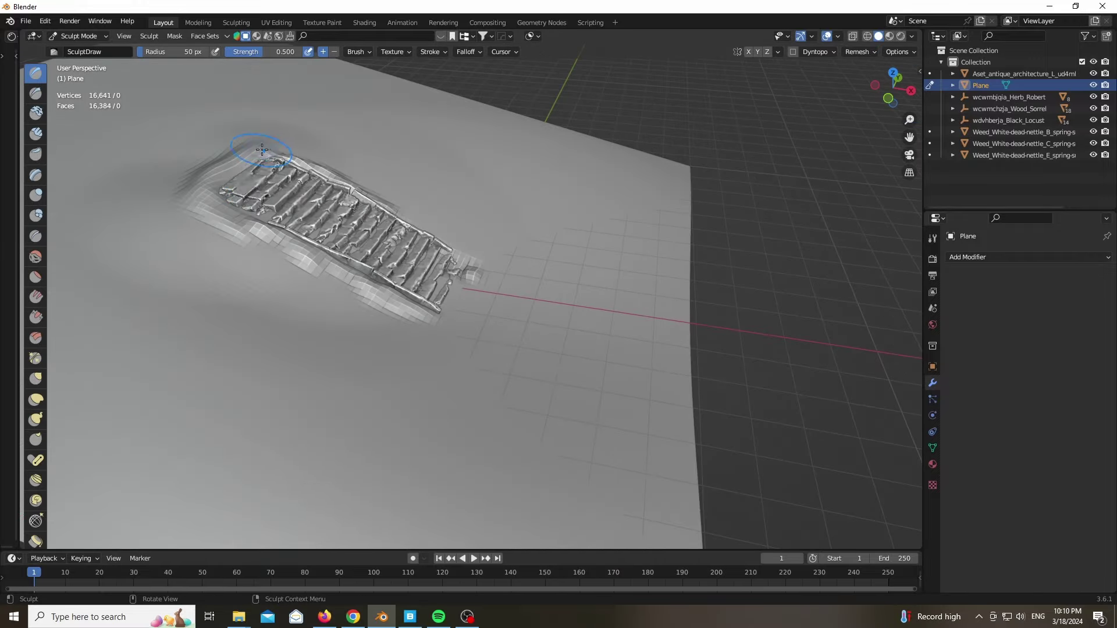
pyautogui.scroll(3, 280, 116)
pyautogui.keyDown('shift'); pyautogui.moveTo(496, 347); pyautogui.dragTo(634, 434, button='middle'); pyautogui.keyUp('shift')
pyautogui.scroll(1, 350, 253)
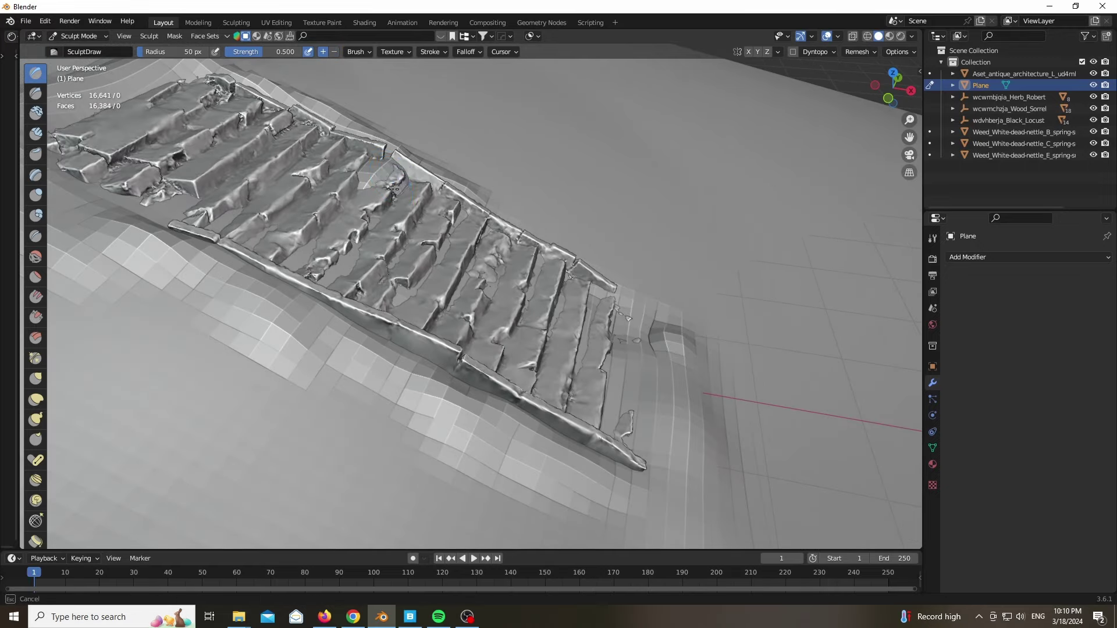
# Touch up the ground between the steps using the Smooth brush and the Draw brush
pyautogui.hotkey('shift', 's')
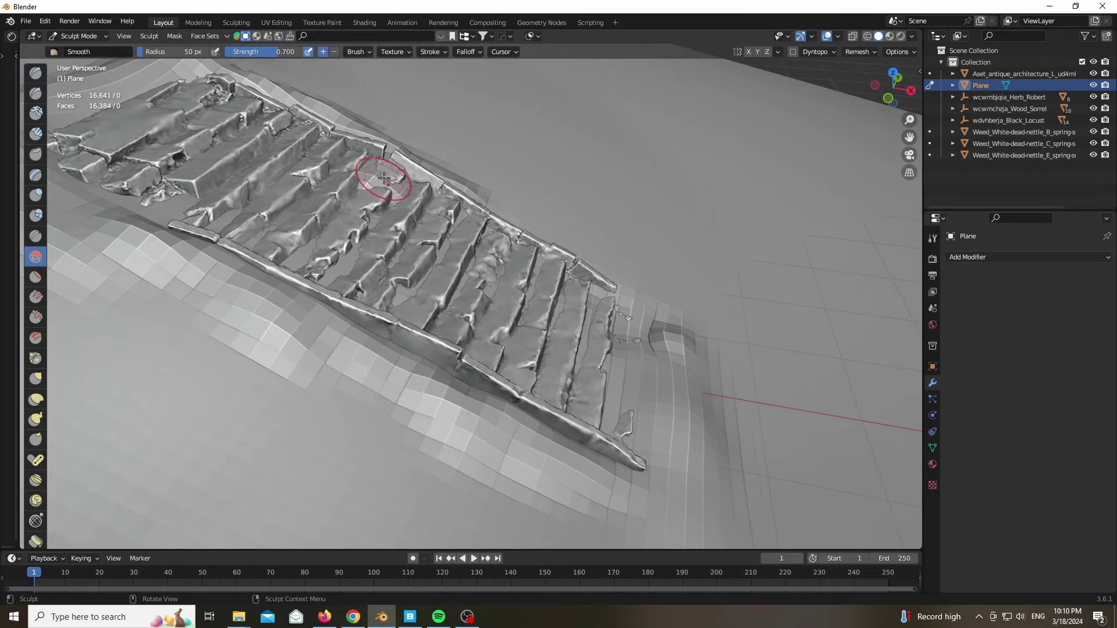
pyautogui.scroll(-5, 346, 242)
pyautogui.scroll(-3, 366, 323)
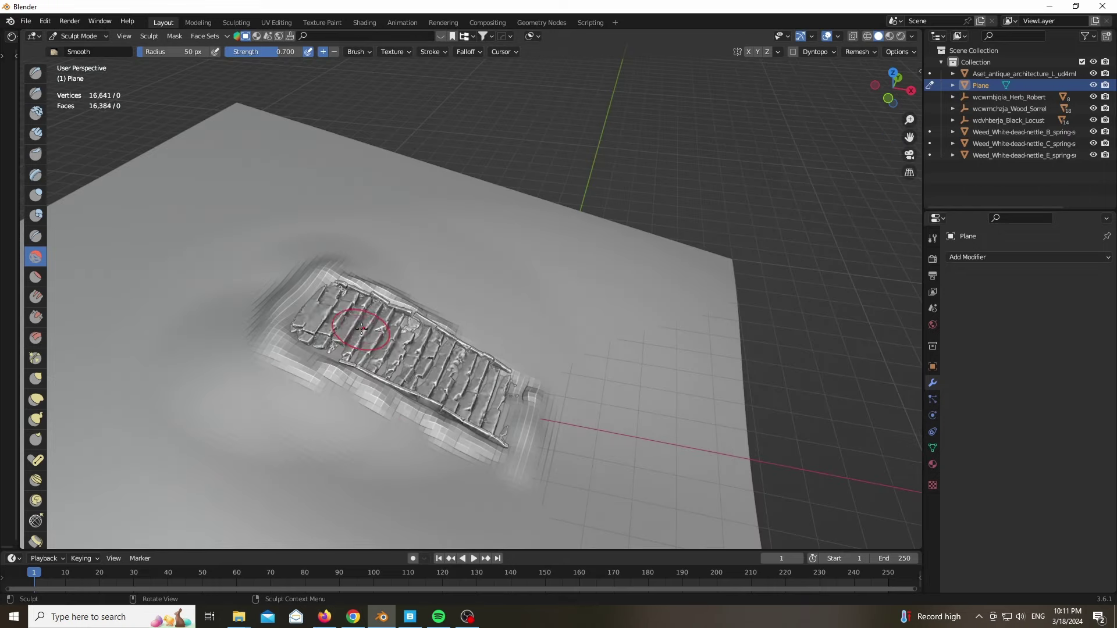
pyautogui.scroll(2, 357, 335)
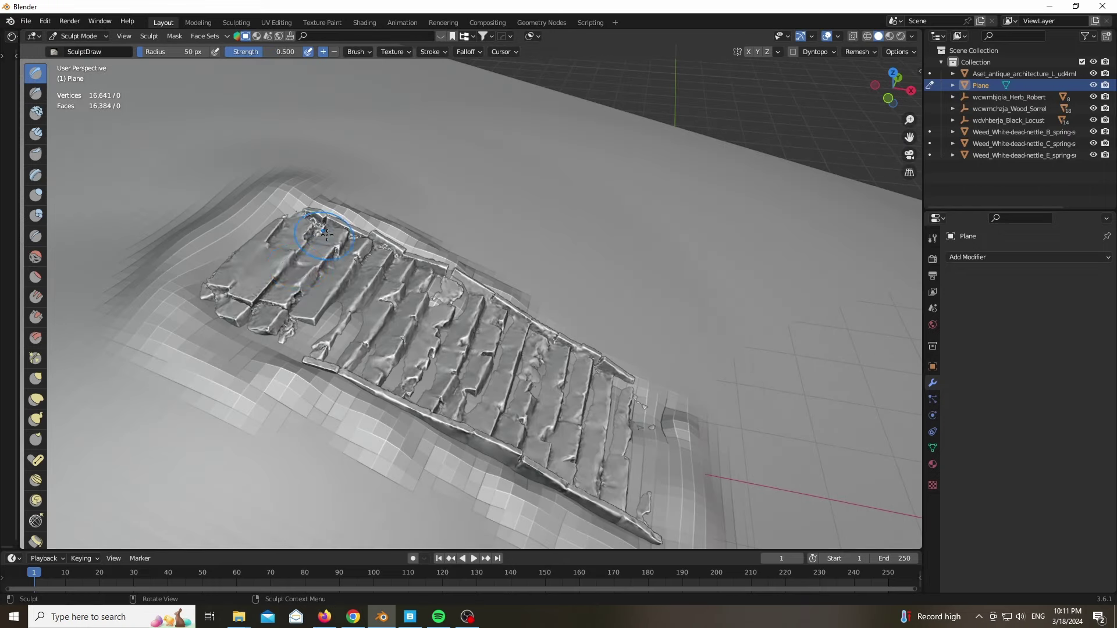
pyautogui.scroll(-3, 307, 256)
pyautogui.scroll(2, 396, 309)
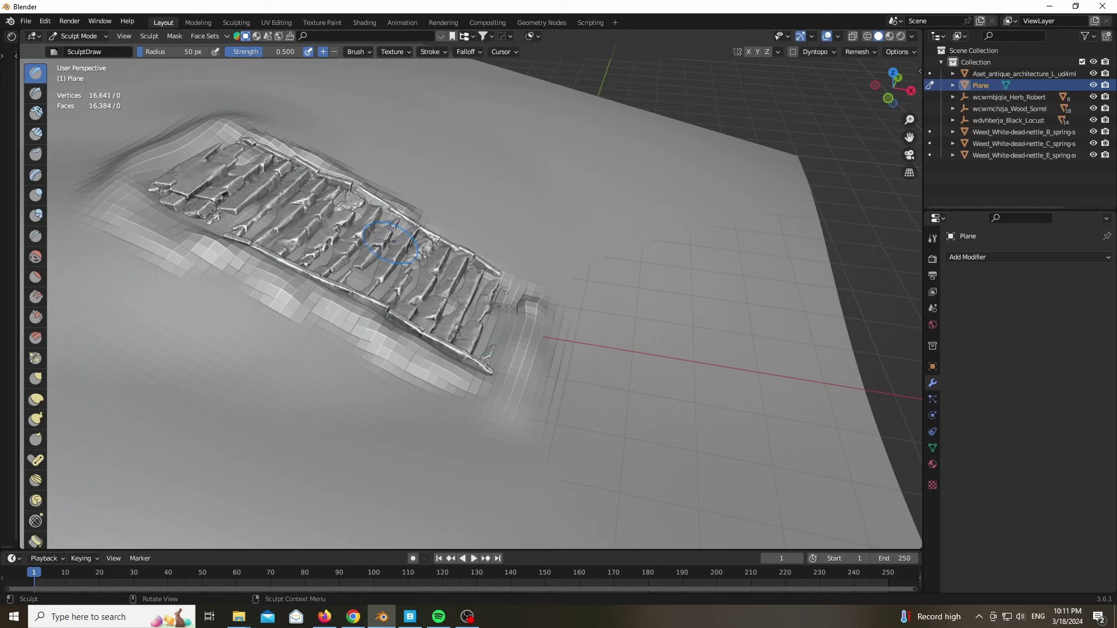
# Return to Object Mode, add a Subdivision Surface modifier to the ground plane and shade it smooth
pyautogui.click(85, 37)
pyautogui.click(82, 50)
pyautogui.scroll(-2, 473, 348)
pyautogui.click(1028, 257)
pyautogui.click(876, 468)
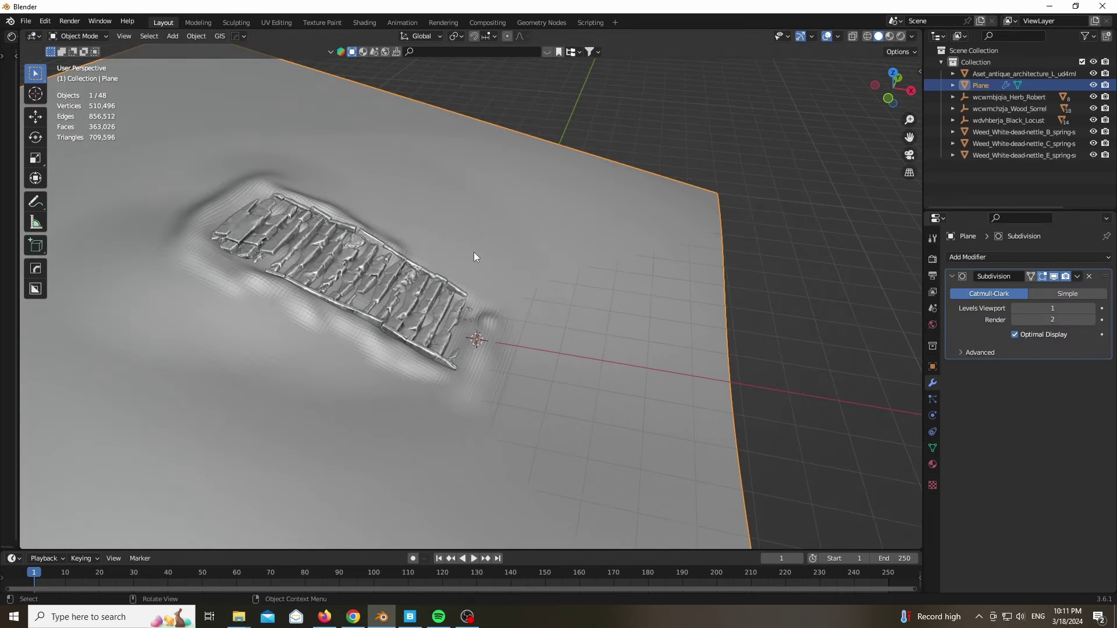
pyautogui.moveTo(736, 219); pyautogui.dragTo(651, 285, button='middle')
pyautogui.rightClick(652, 285)
pyautogui.click(651, 284)
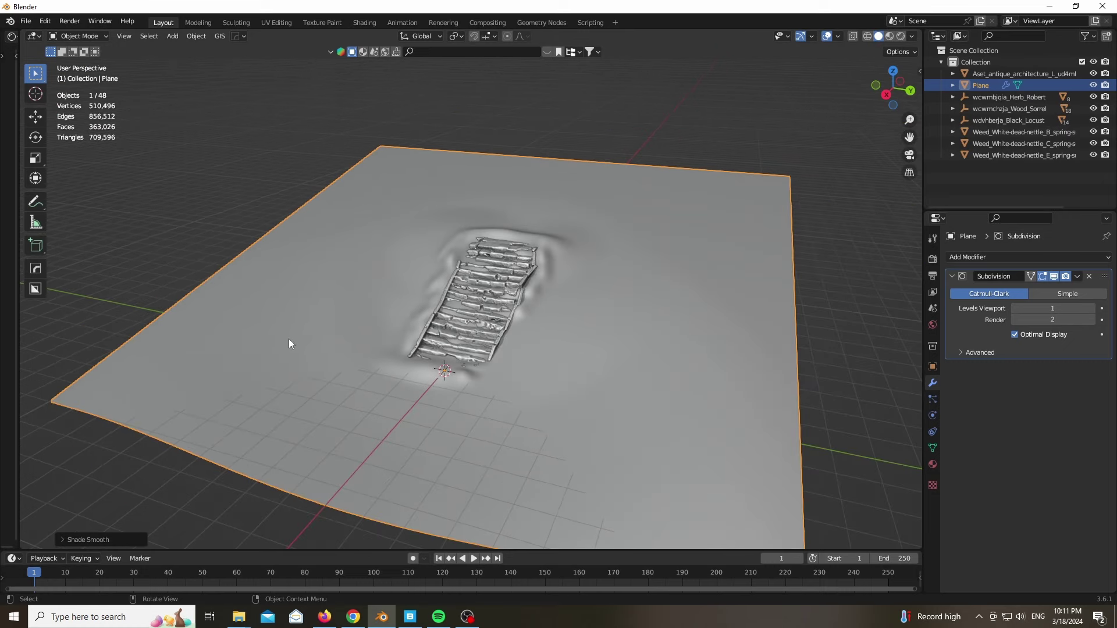
# Add a camera to the scene, look through it and open the render settings
pyautogui.hotkey('shift', 'a')
pyautogui.moveTo(385, 475)
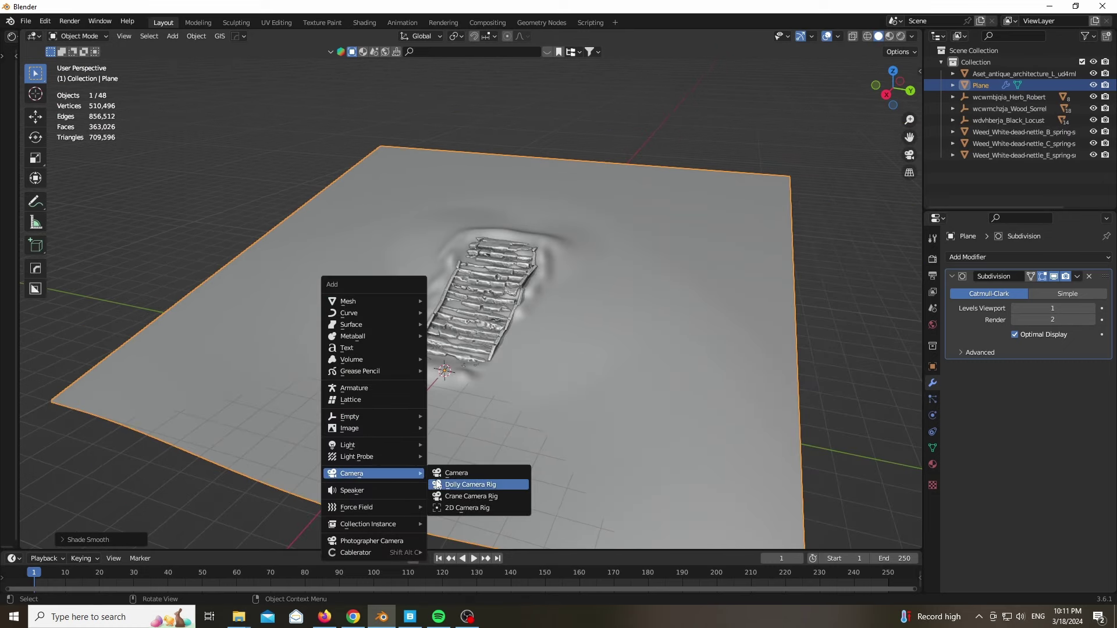
pyautogui.click(454, 473)
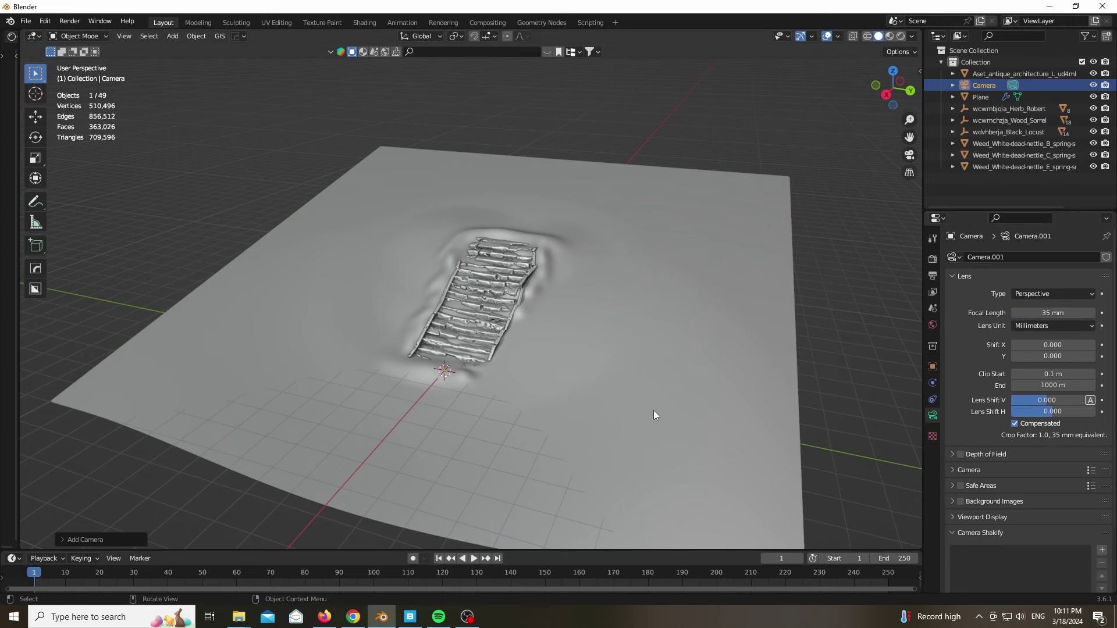
pyautogui.press('KP_0')
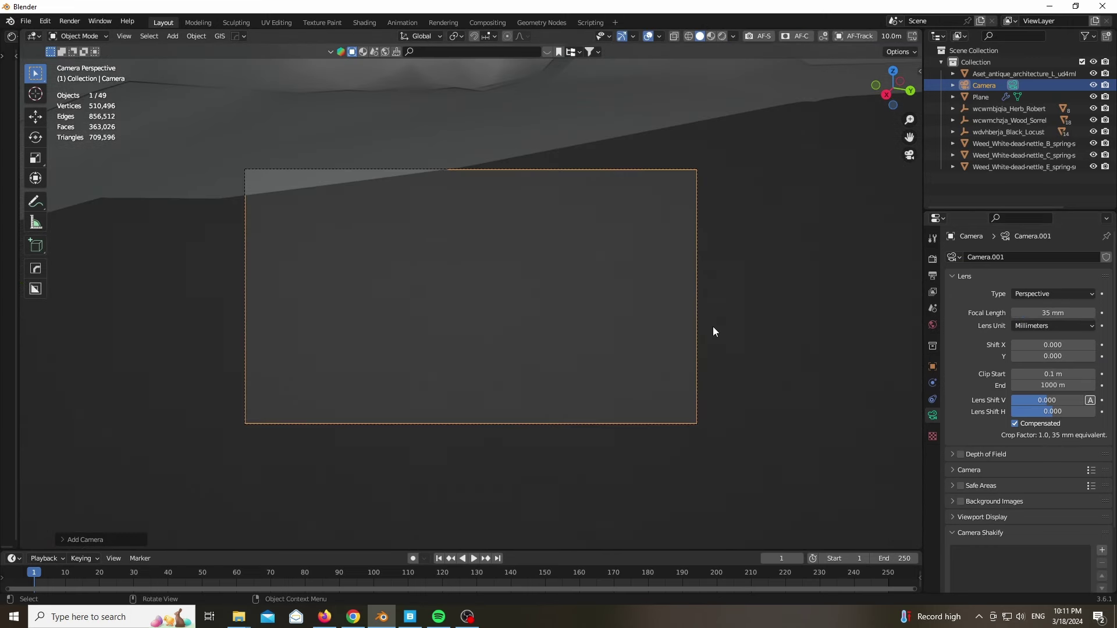
pyautogui.click(933, 258)
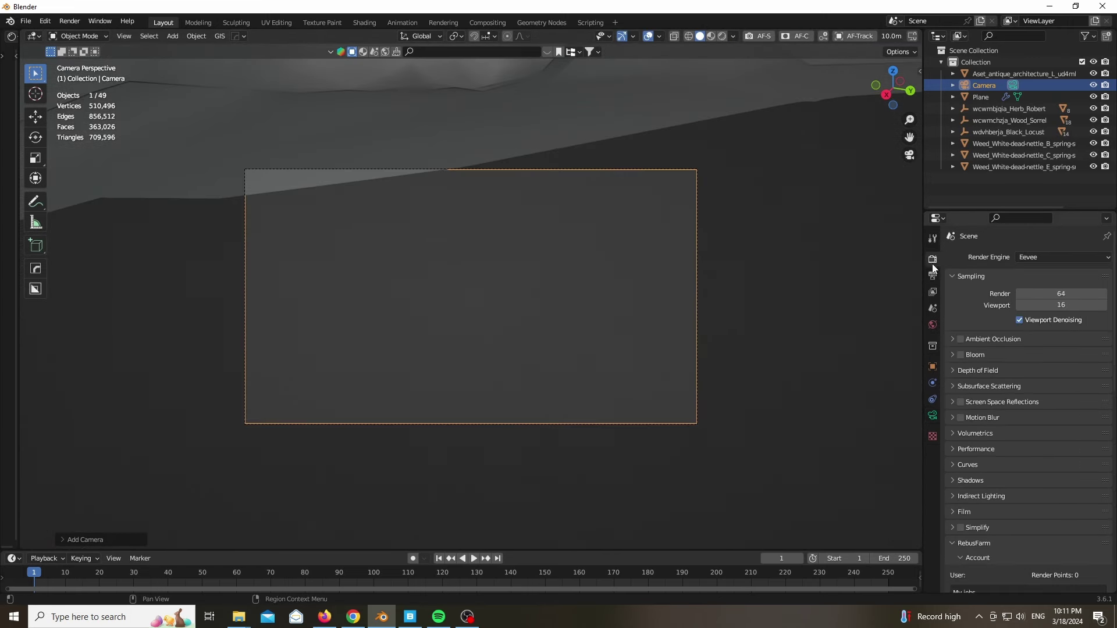
# Lock the camera to the view, frame the whole stairs diagonally in the camera, and release the lock
pyautogui.click(932, 275)
pyautogui.press('n')
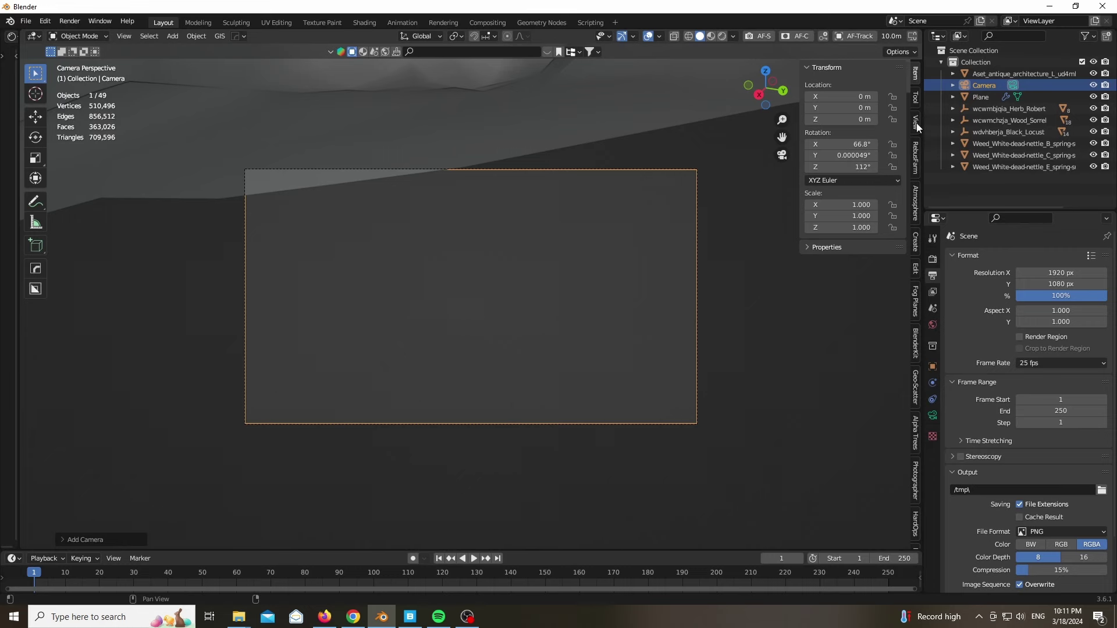
pyautogui.click(915, 123)
pyautogui.click(850, 213)
pyautogui.scroll(-2, 499, 442)
pyautogui.scroll(-12, 500, 442)
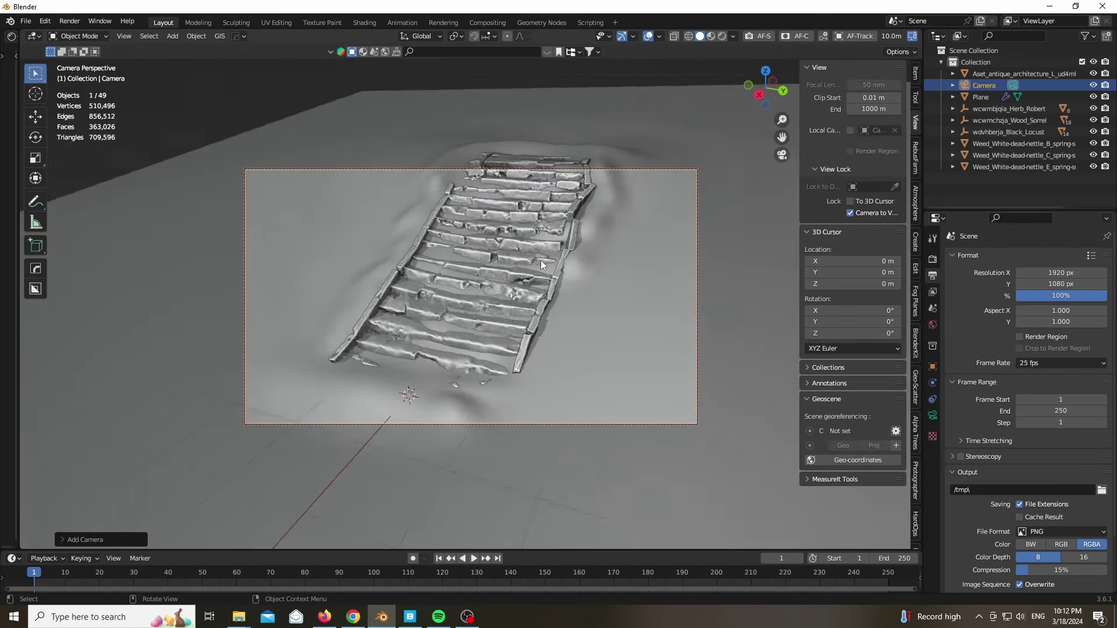
pyautogui.scroll(1, 540, 260)
pyautogui.moveTo(760, 98)
pyautogui.mouseDown()
pyautogui.moveTo(766, 82)
pyautogui.moveTo(763, 105)
pyautogui.moveTo(733, 113)
pyautogui.moveTo(774, 102)
pyautogui.mouseUp()
pyautogui.scroll(1, 592, 270)
pyautogui.scroll(-2, 774, 119)
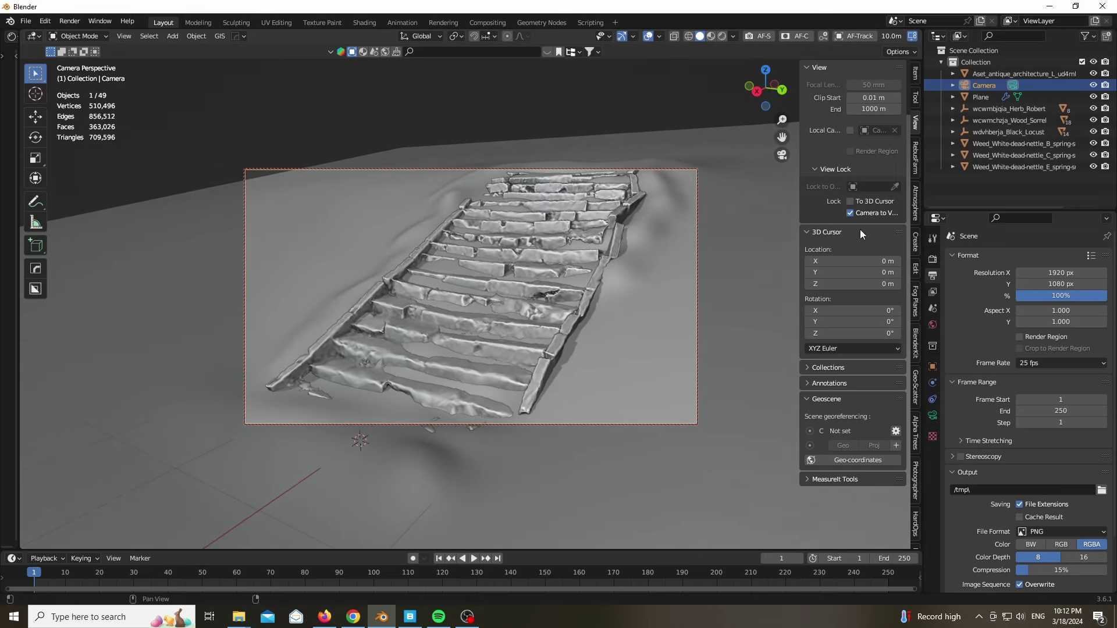
pyautogui.click(848, 212)
# Turn on the Thirds composition guide in the camera's viewport display settings
pyautogui.click(933, 416)
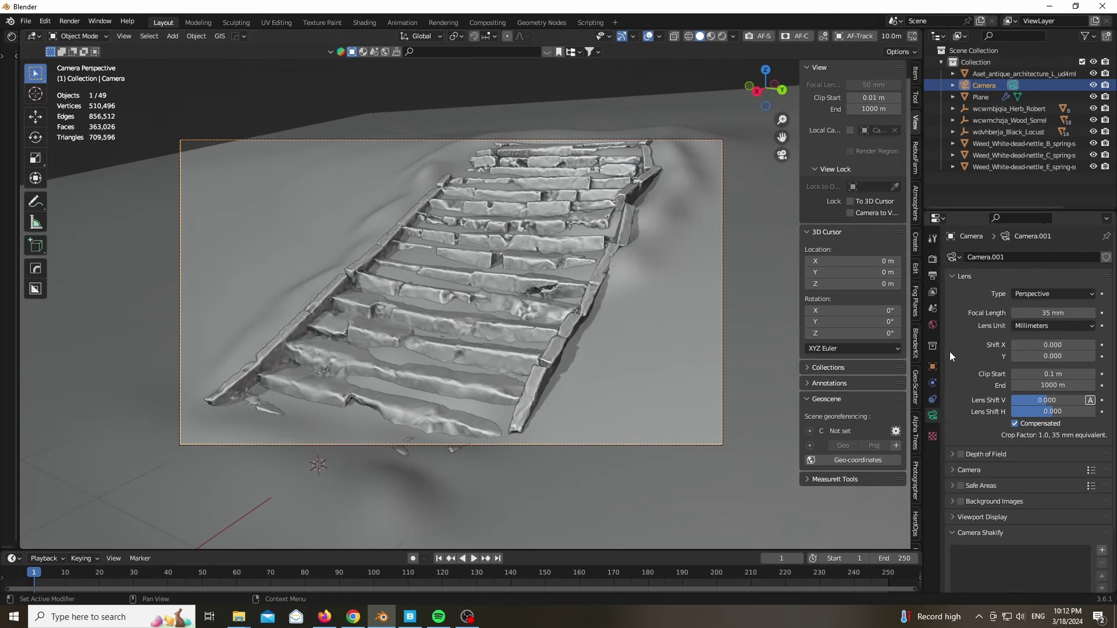
pyautogui.scroll(-3, 969, 439)
pyautogui.click(954, 447)
pyautogui.scroll(-6, 957, 446)
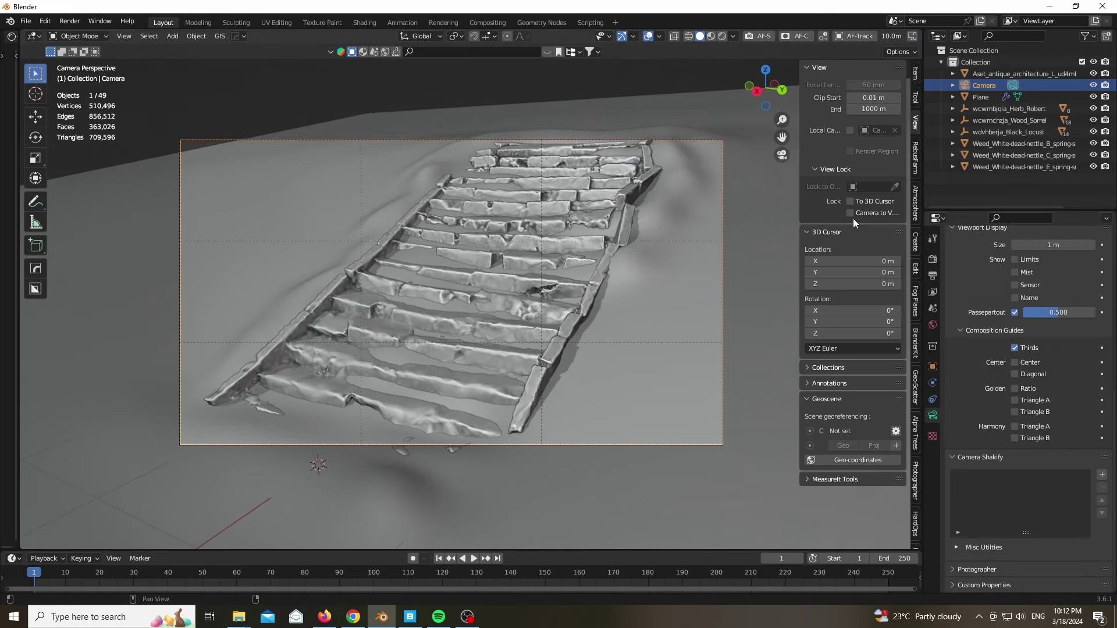
# Lock the camera to the view again, refine the framing of the stairs against the thirds guide, and unlock it
pyautogui.moveTo(625, 271); pyautogui.dragTo(626, 271, button='middle')
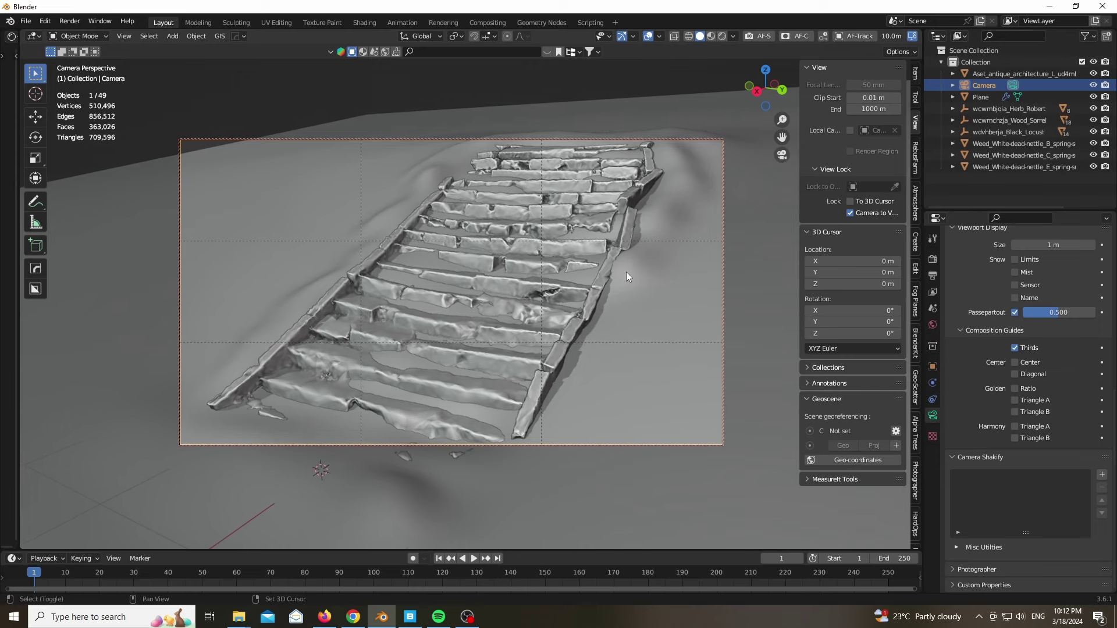
pyautogui.moveTo(781, 120)
pyautogui.mouseDown()
pyautogui.moveTo(765, 105)
pyautogui.moveTo(780, 135)
pyautogui.mouseUp()
pyautogui.click(856, 213)
pyautogui.press('n')
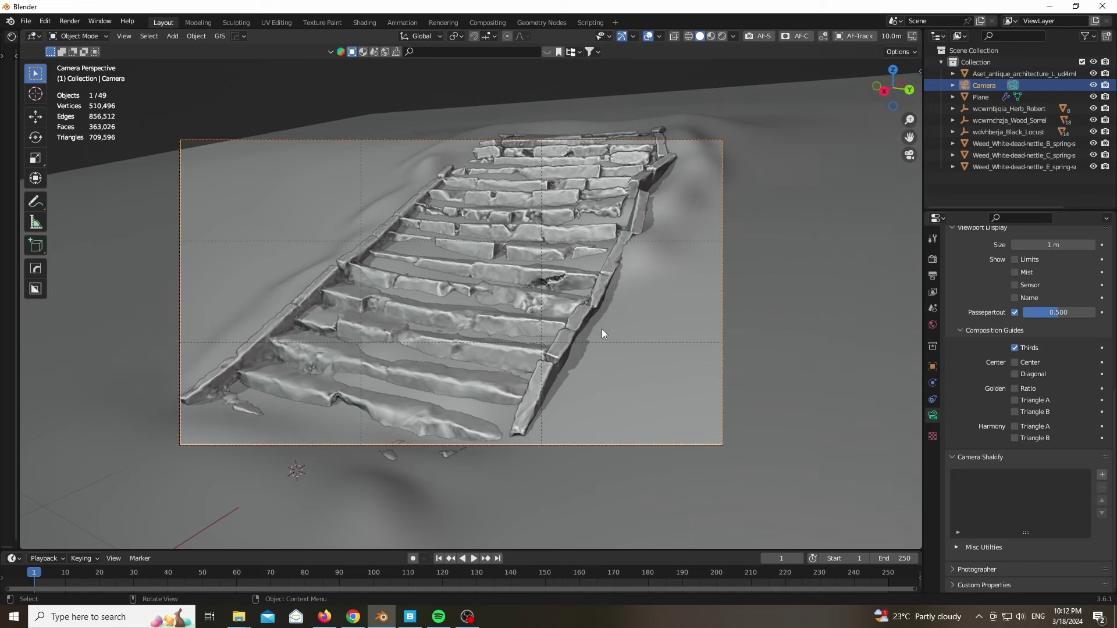
# Add a Displace modifier with a new texture to the ground plane and apply the plane's object transform
pyautogui.scroll(-4, 602, 329)
pyautogui.scroll(6, 540, 333)
pyautogui.scroll(-2, 323, 265)
pyautogui.click(262, 221)
pyautogui.scroll(-2, 385, 245)
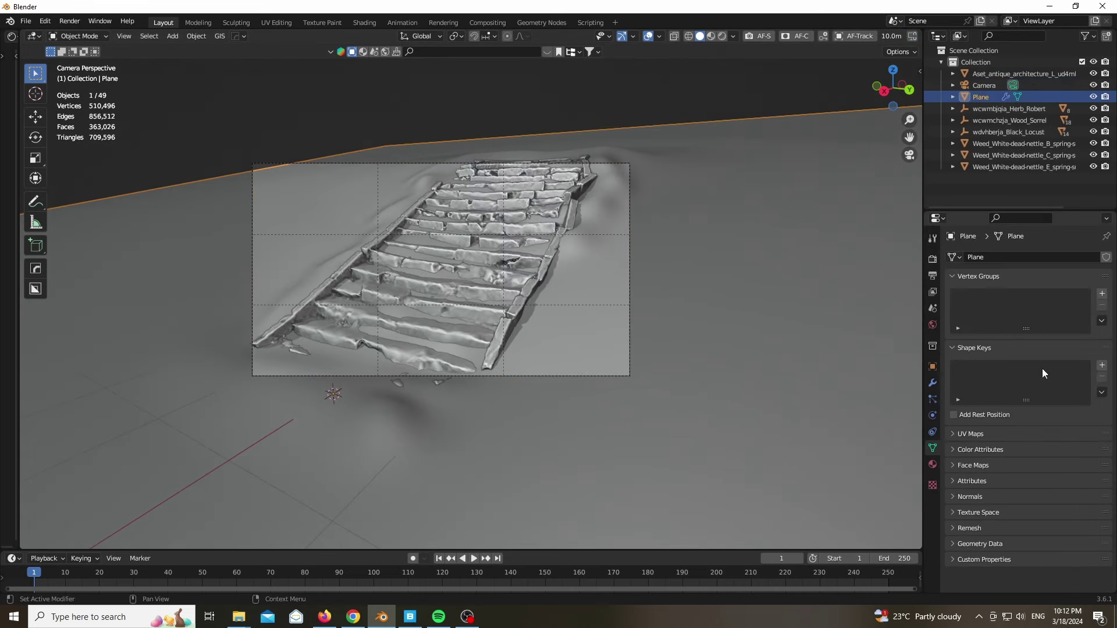
pyautogui.click(932, 383)
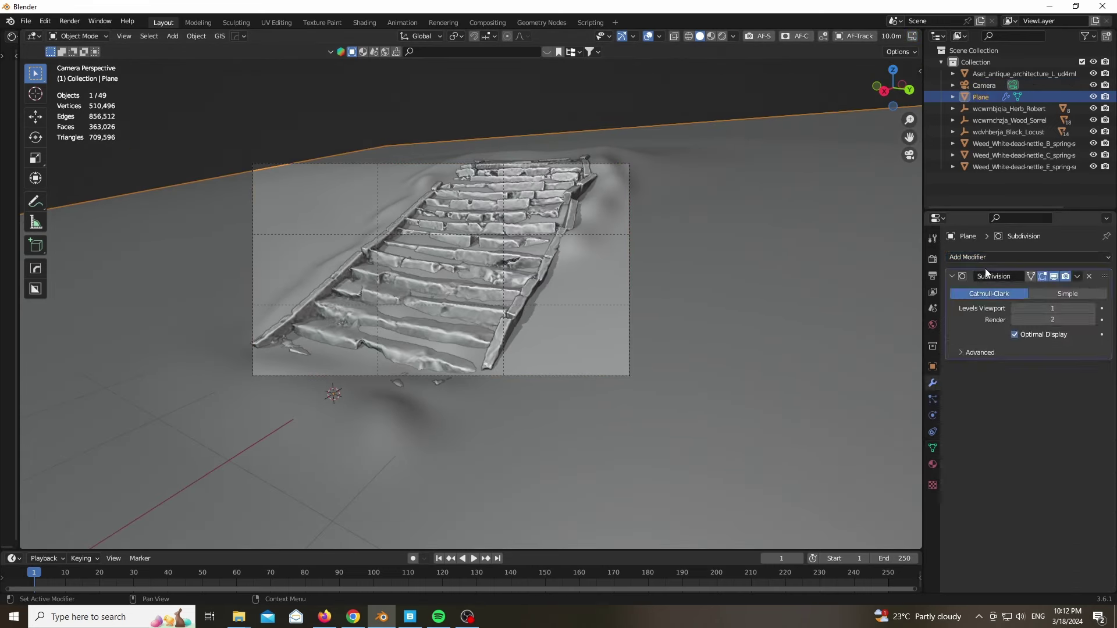
pyautogui.click(978, 257)
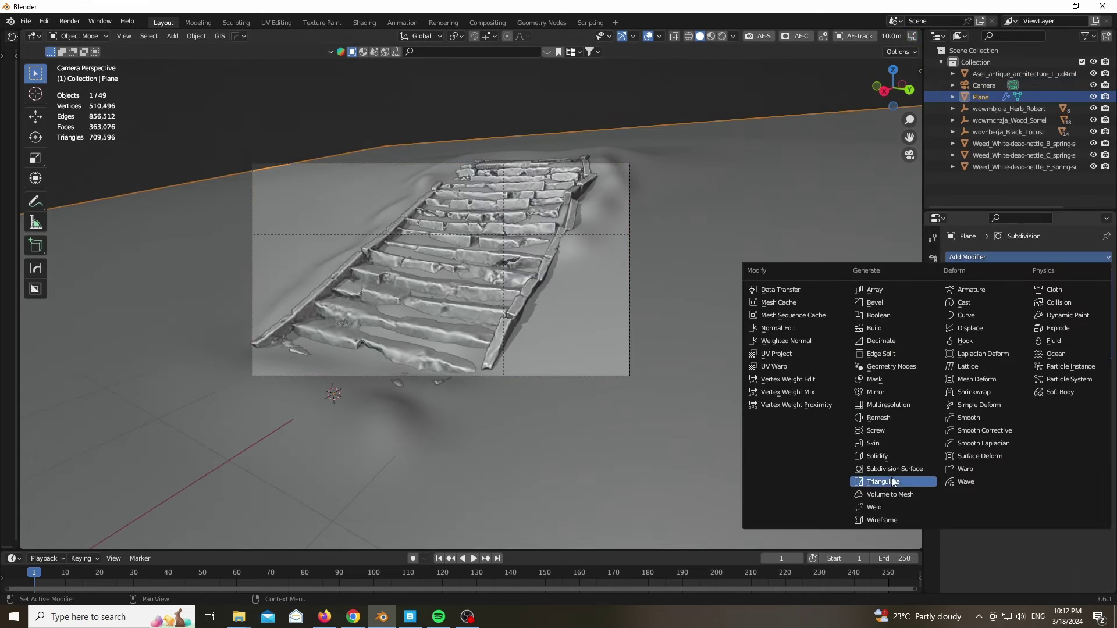
pyautogui.click(983, 327)
pyautogui.hotkey('ctrl', 'a')
pyautogui.click(613, 319)
pyautogui.click(1102, 386)
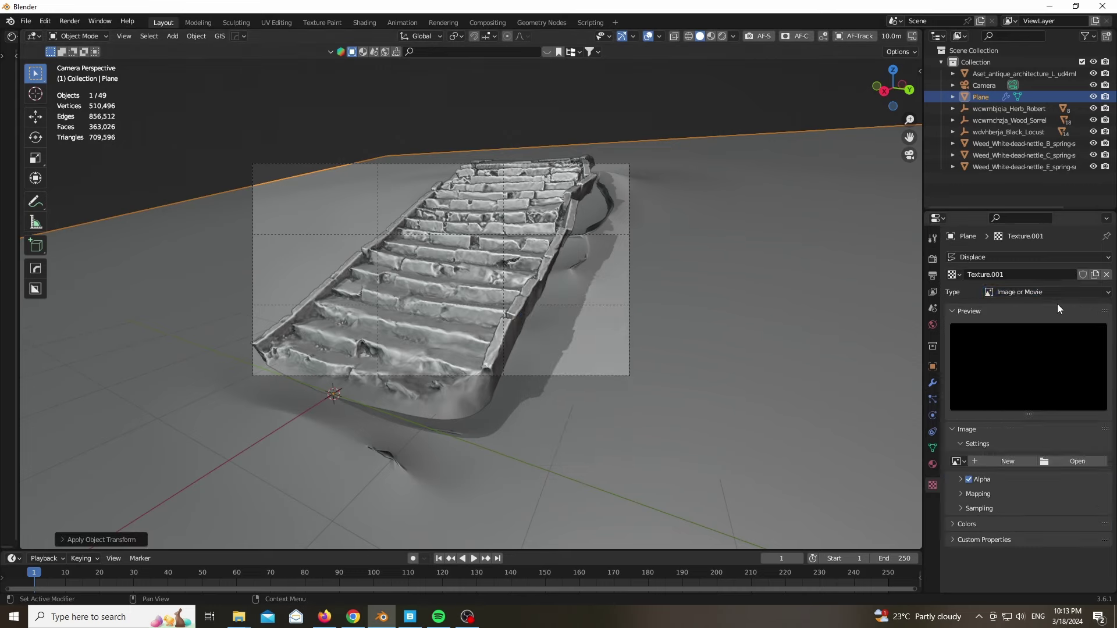
# Set the displacement texture to Distorted Noise with size 0.44 and the Original Perlin noise basis
pyautogui.click(1059, 292)
pyautogui.click(1035, 344)
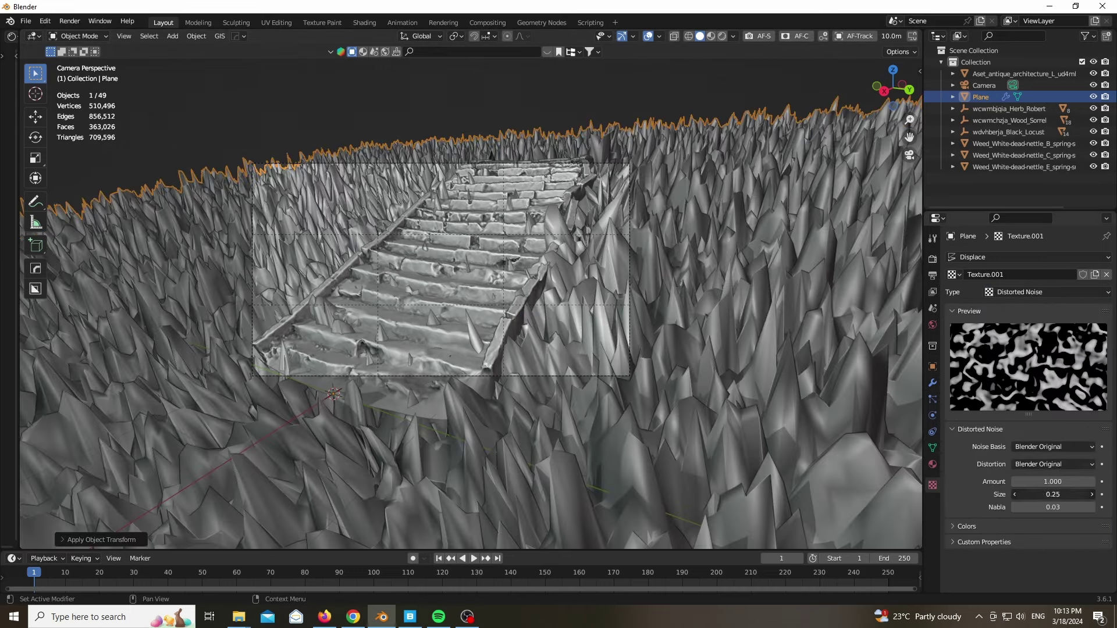
pyautogui.moveTo(1053, 494); pyautogui.dragTo(1071, 494)
pyautogui.click(1062, 446)
pyautogui.click(1047, 461)
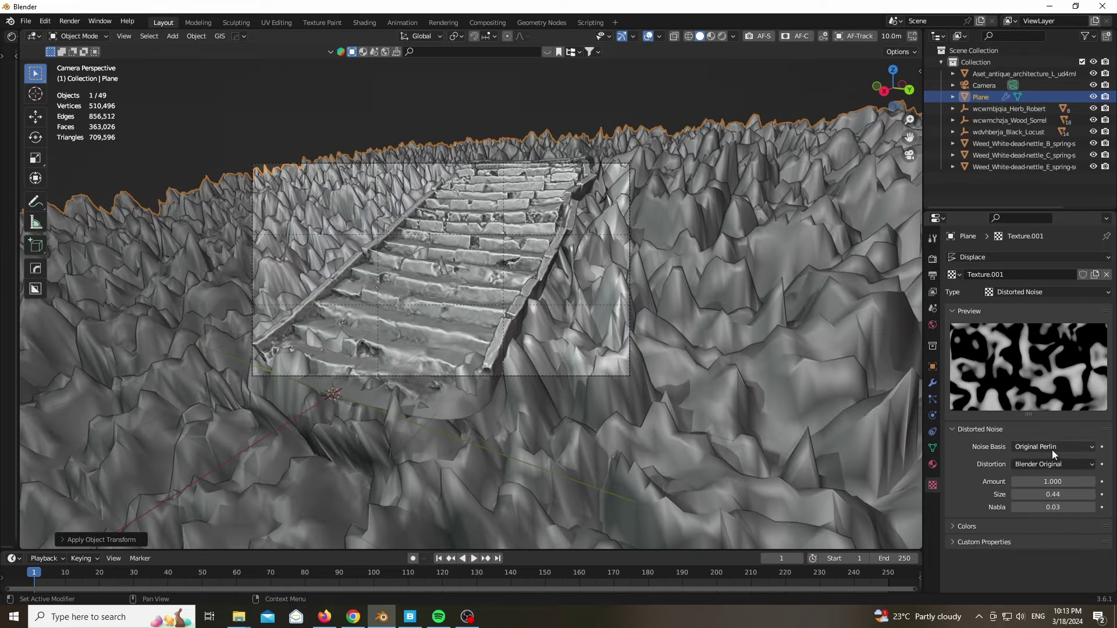
# Enlarge the noise texture's size to 0.51 and reduce the Displace modifier's strength to 0.01
pyautogui.click(933, 383)
pyautogui.moveTo(1052, 442); pyautogui.dragTo(994, 443)
pyautogui.click(1102, 385)
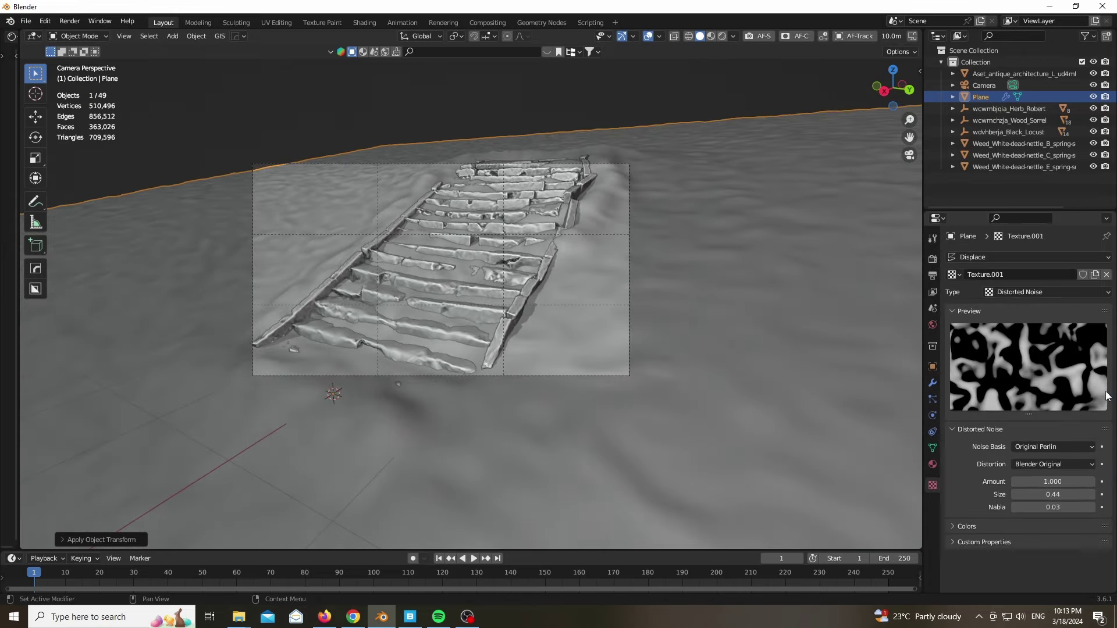
pyautogui.moveTo(1057, 492); pyautogui.dragTo(1062, 492)
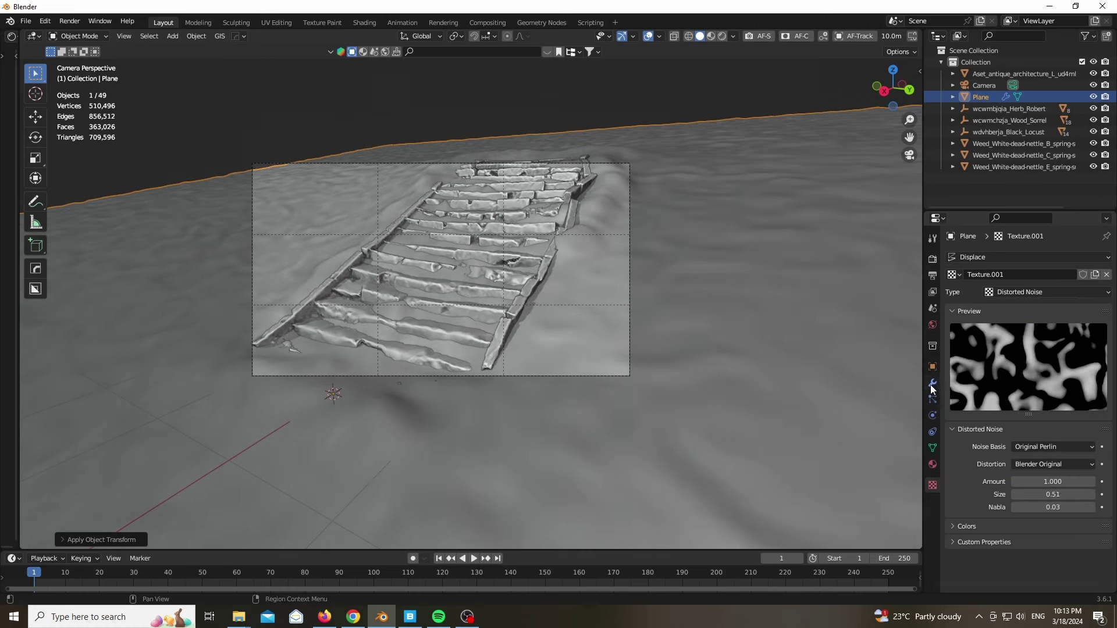
pyautogui.click(933, 384)
pyautogui.click(1062, 441)
pyautogui.write('0.01')
pyautogui.press('Return')
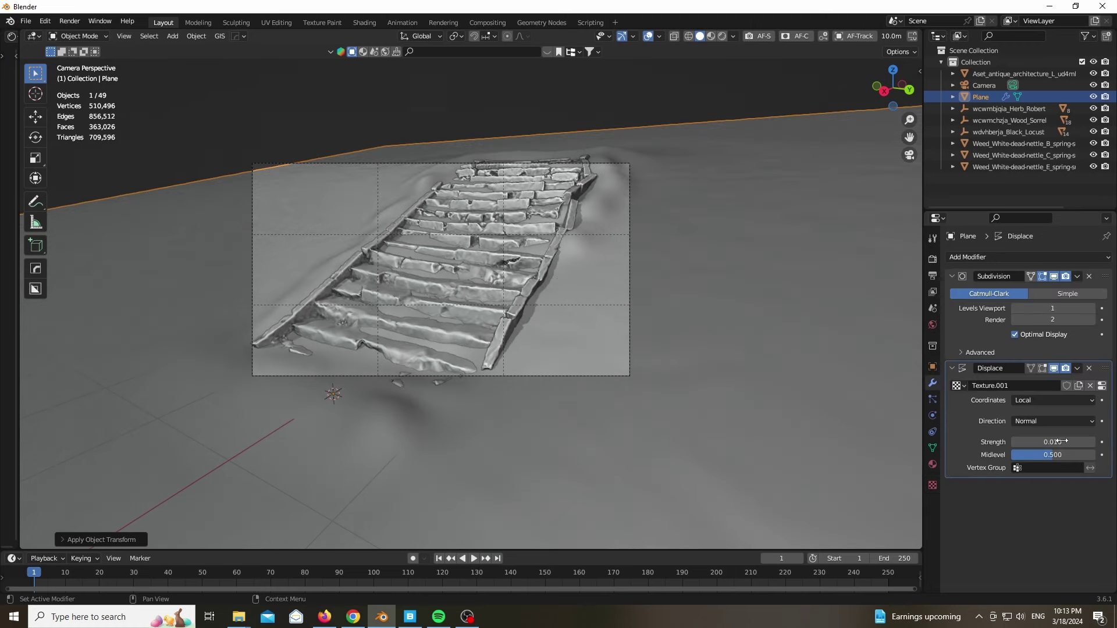
# Compare the ground with and without the Displace modifier in the viewport and collapse the Subdivision modifier's settings
pyautogui.scroll(3, 439, 332)
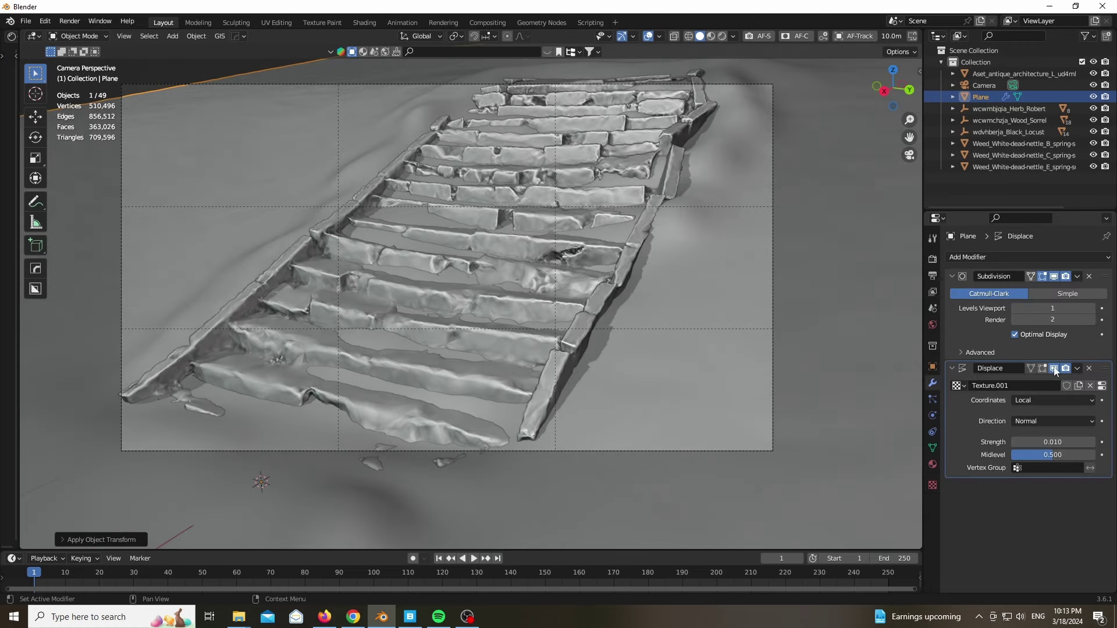
pyautogui.click(1054, 368)
pyautogui.click(1053, 368)
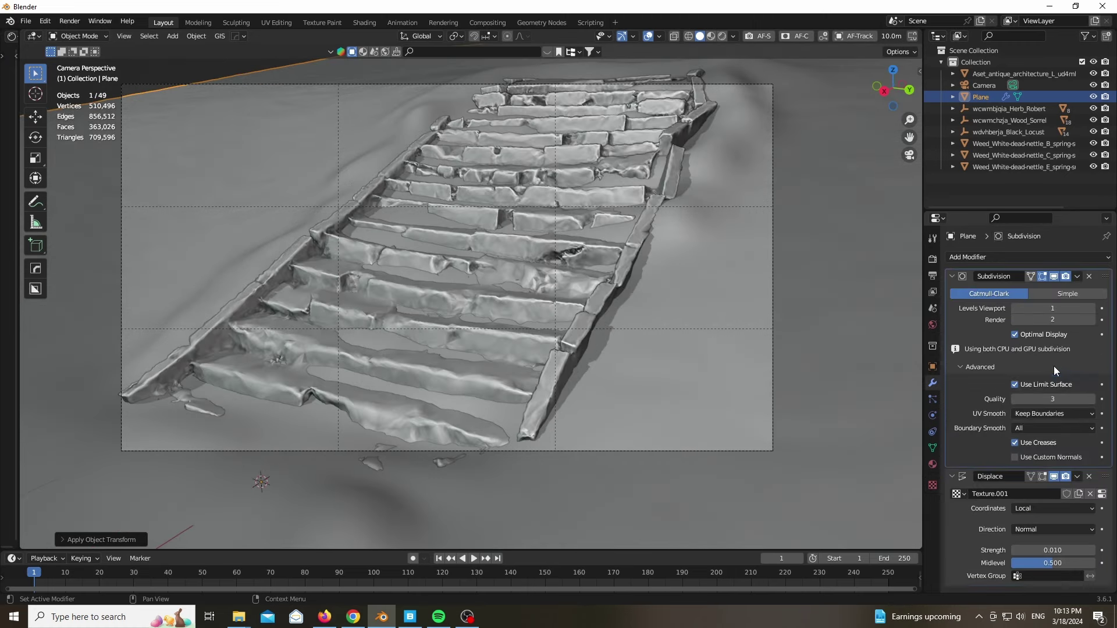
pyautogui.click(954, 367)
pyautogui.click(952, 276)
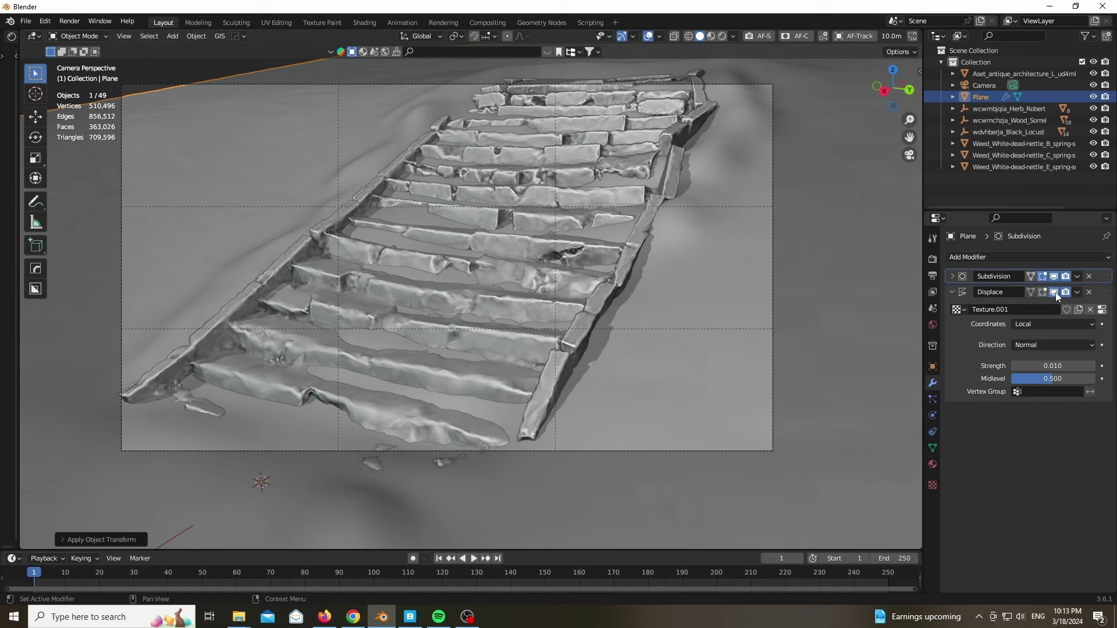
pyautogui.scroll(-3, 506, 413)
pyautogui.scroll(1, 453, 341)
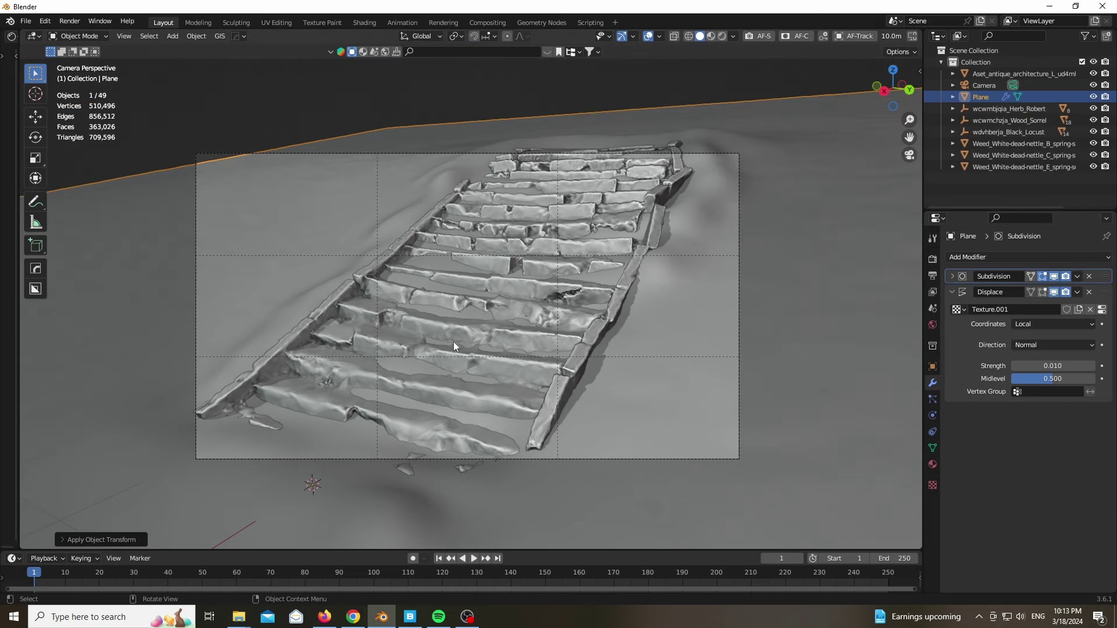
# Set the render engine to Cycles with GPU Compute as the device
pyautogui.click(932, 259)
pyautogui.click(1069, 259)
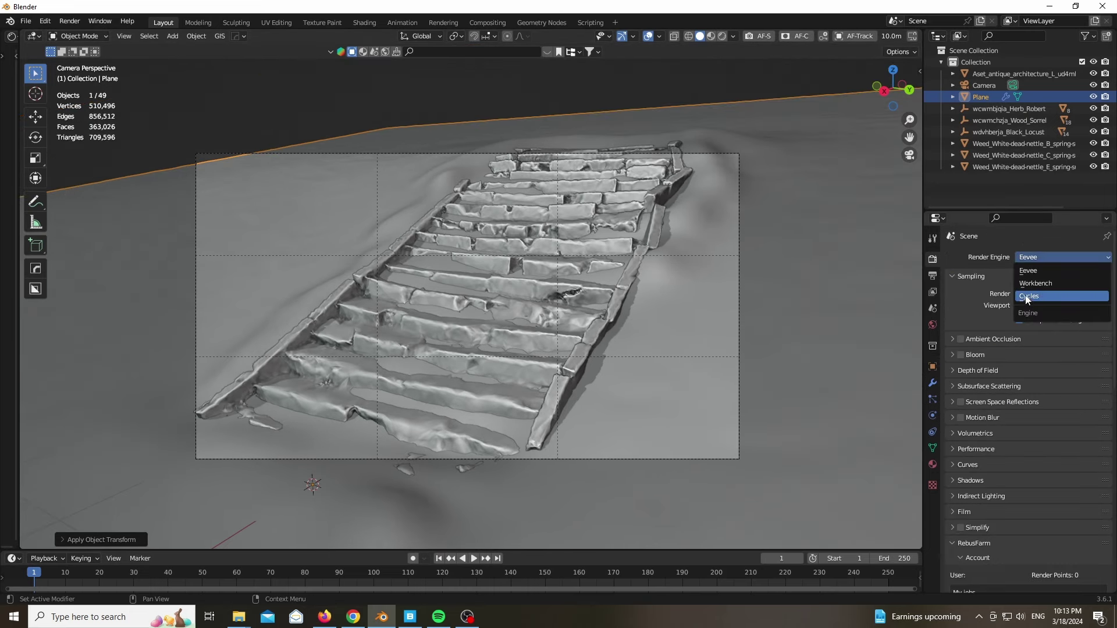
pyautogui.click(1032, 298)
pyautogui.click(1056, 286)
pyautogui.click(1044, 312)
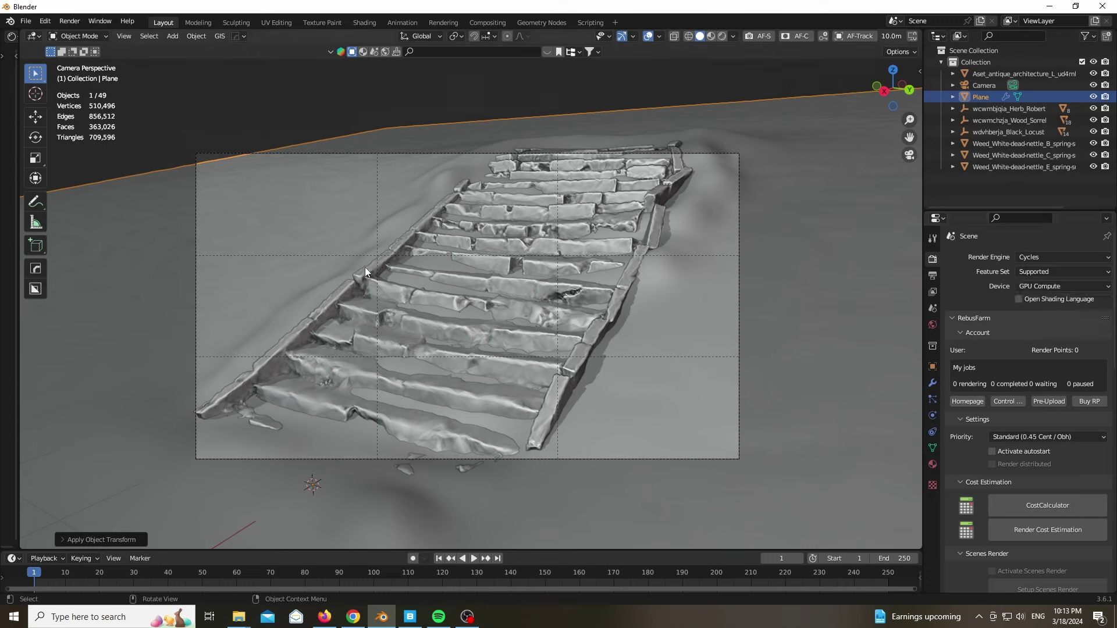
# Check the Cycles render devices in the system preferences and close the preferences
pyautogui.click(47, 22)
pyautogui.click(74, 187)
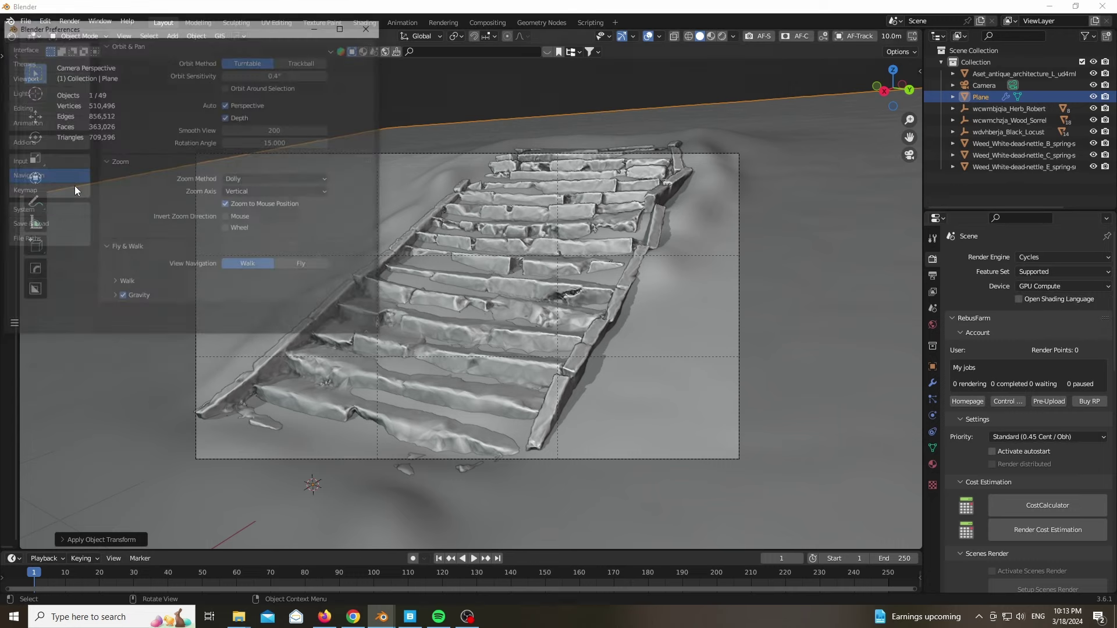
pyautogui.moveTo(137, 24); pyautogui.dragTo(200, 38)
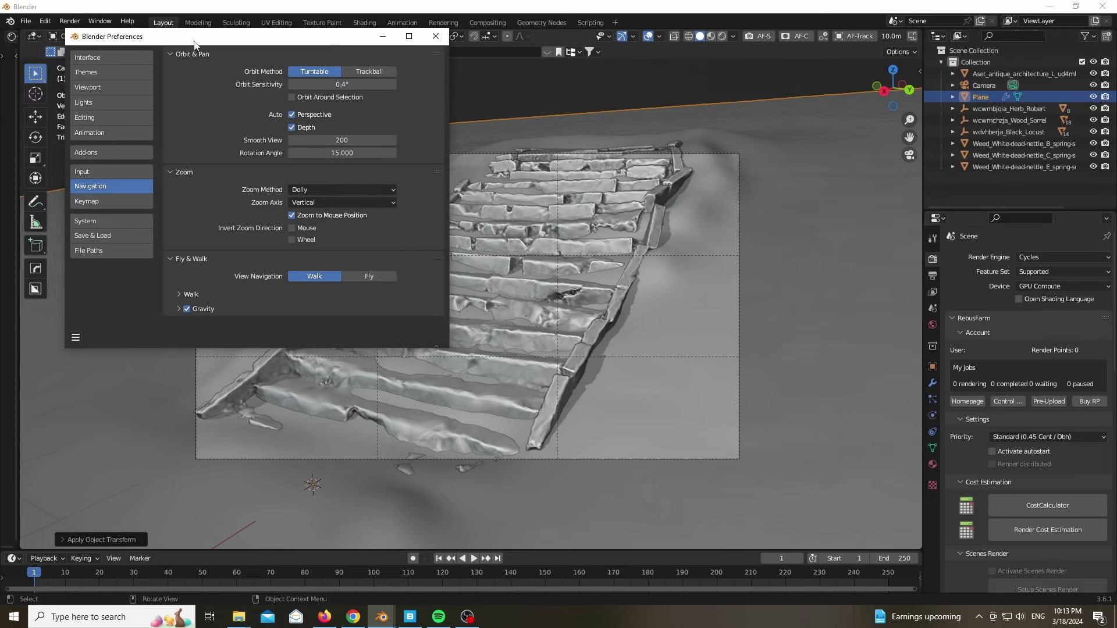
pyautogui.click(101, 221)
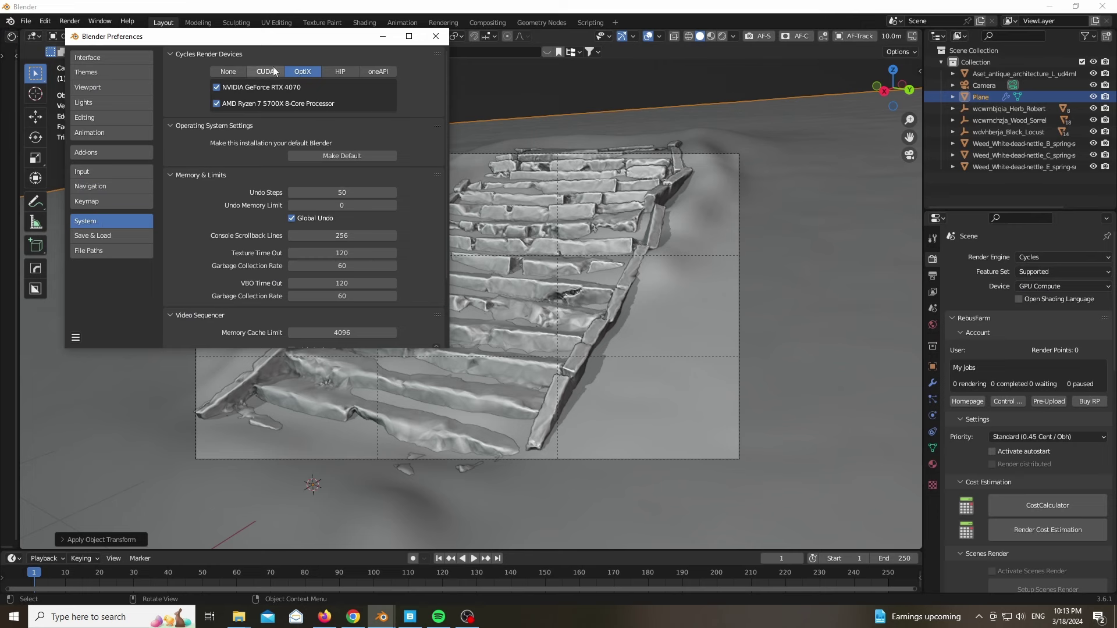
pyautogui.click(434, 39)
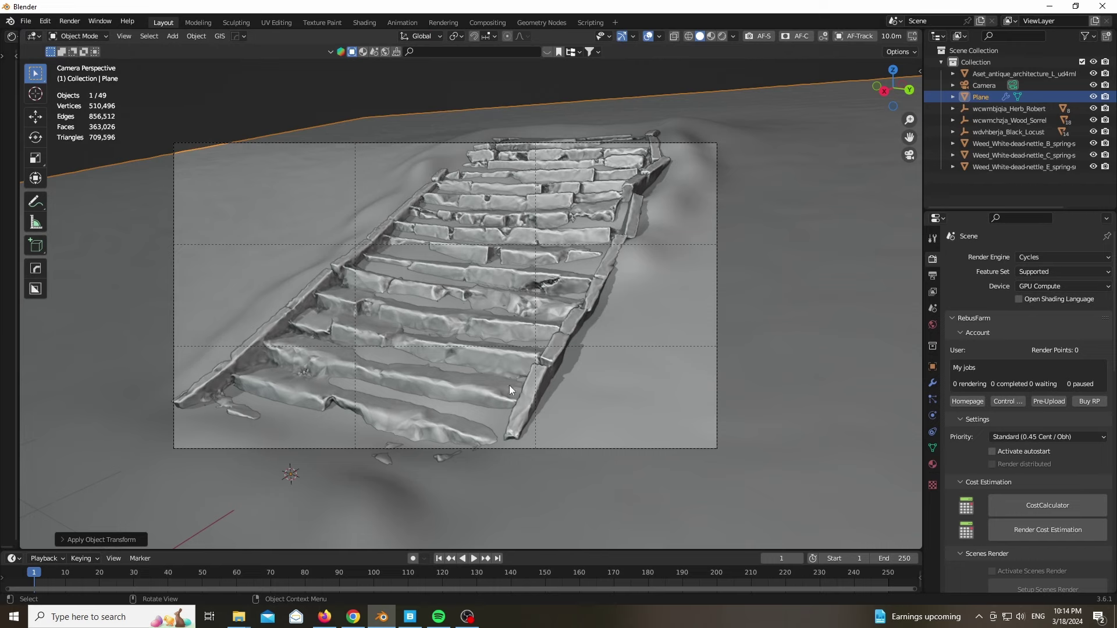
# Preview the camera view in Rendered shading and change the viewport to Material Preview
pyautogui.press('z')
pyautogui.click(480, 389)
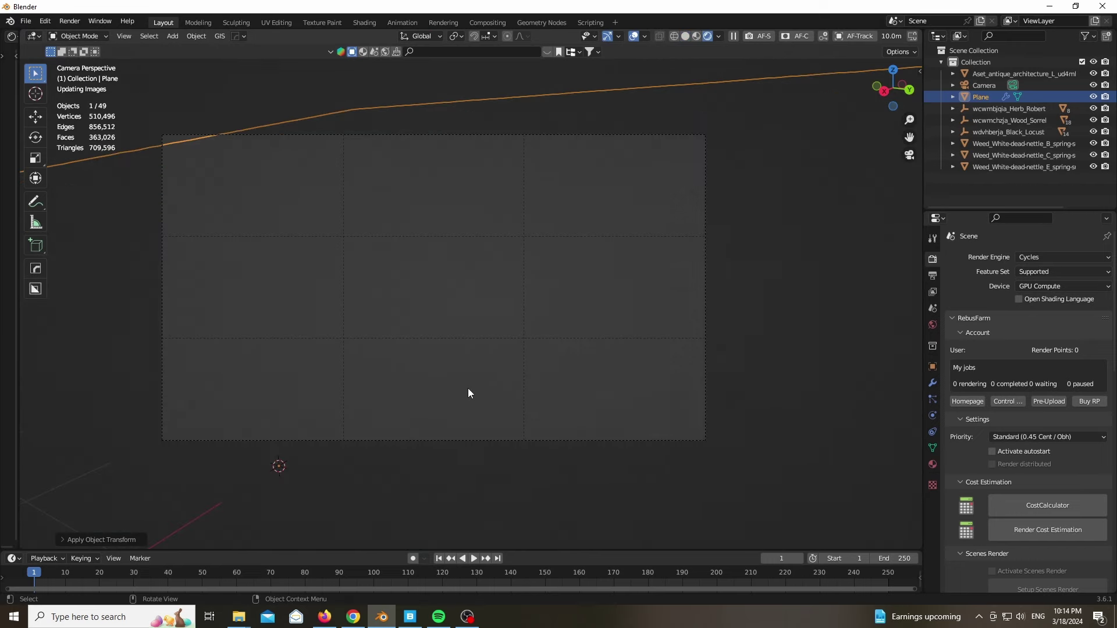
pyautogui.press('z')
pyautogui.click(529, 459)
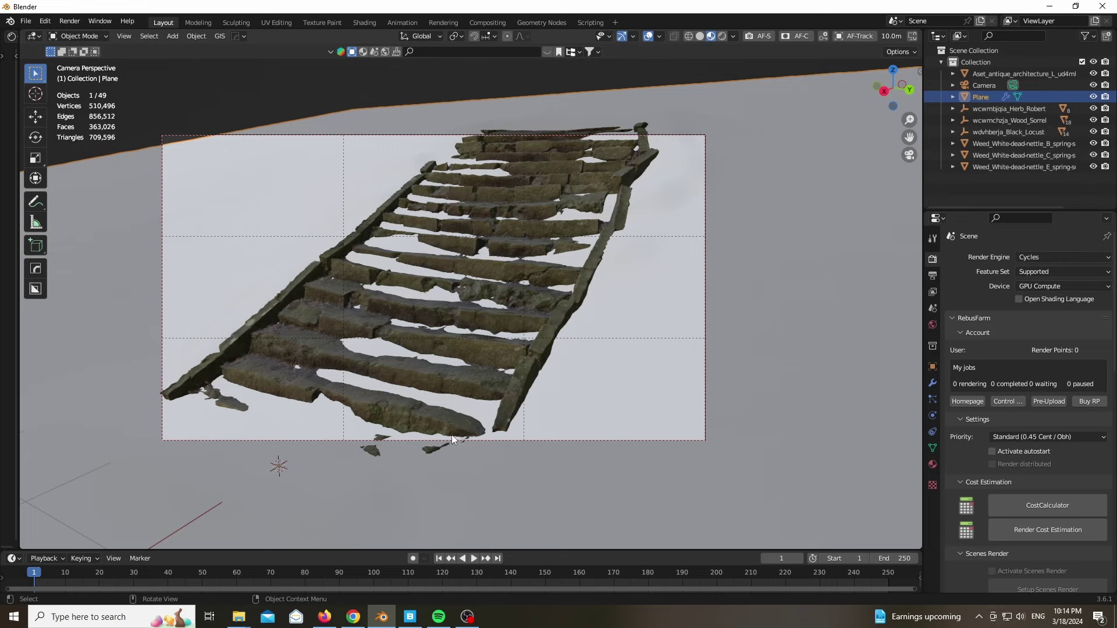
# Switch to Quixel Bridge and export the local Forest Floor surface to Blender at 4K resolution
pyautogui.click(411, 617)
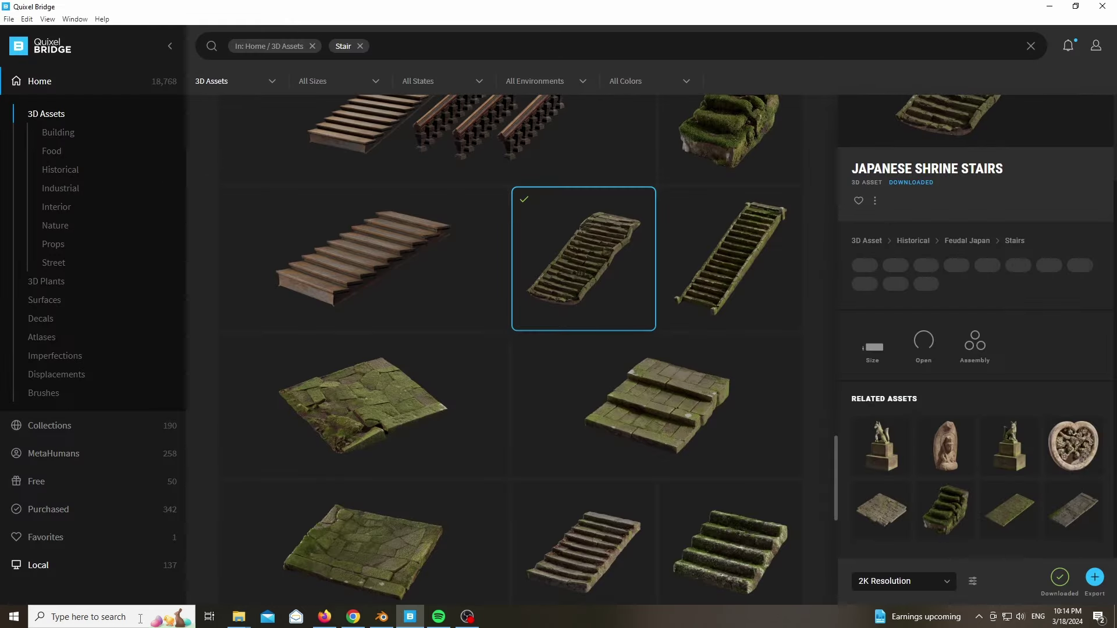
pyautogui.click(90, 573)
pyautogui.scroll(-3, 287, 286)
pyautogui.click(294, 259)
pyautogui.rightClick(300, 267)
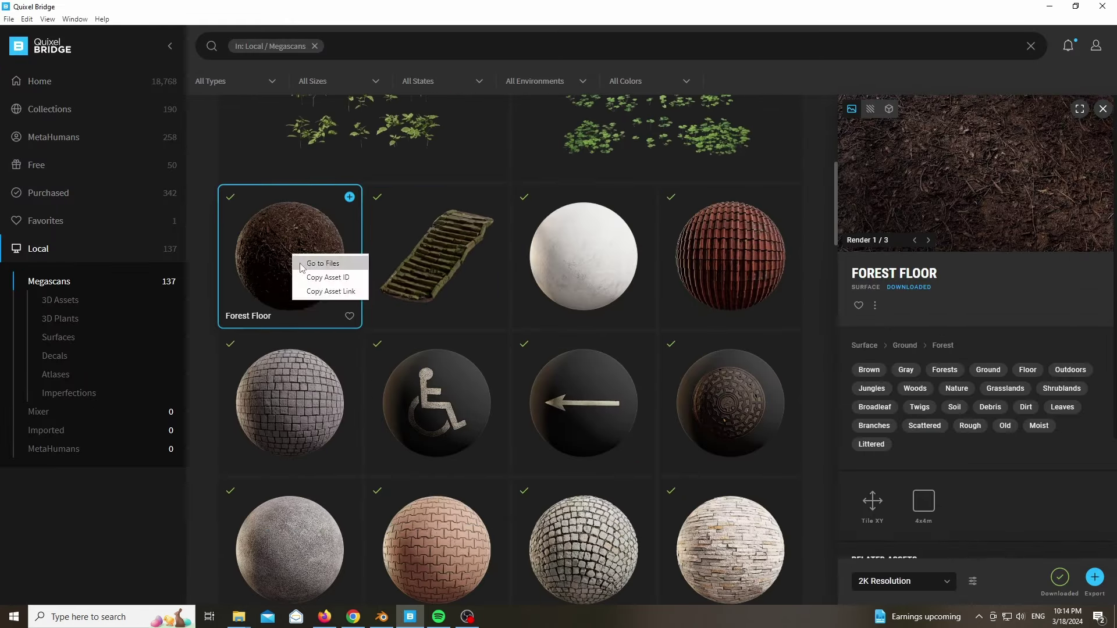
pyautogui.click(301, 267)
pyautogui.click(937, 589)
pyautogui.click(917, 540)
pyautogui.click(1094, 577)
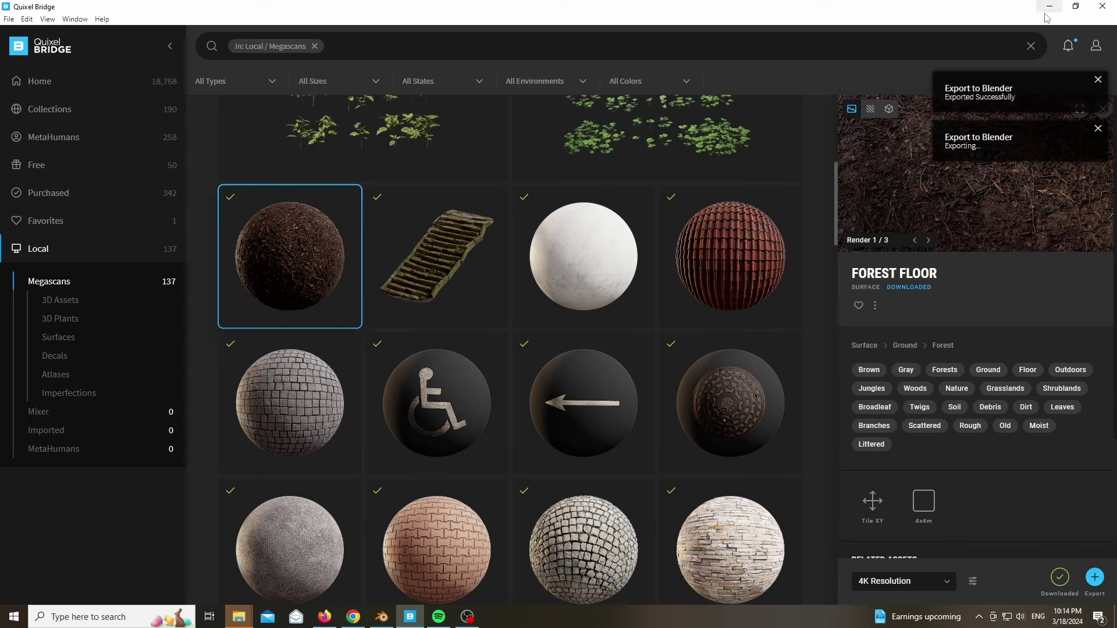
# Return to Blender and assign the Forest_Floor_xdfedbe material to the ground plane
pyautogui.click(1049, 8)
pyautogui.click(382, 617)
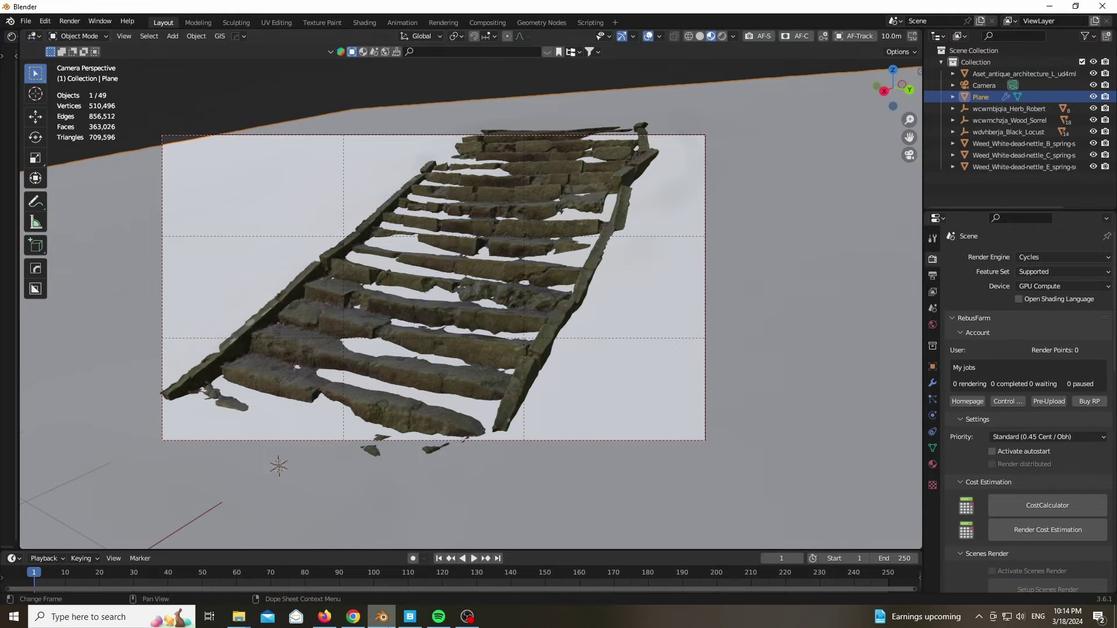
pyautogui.click(933, 465)
pyautogui.click(952, 306)
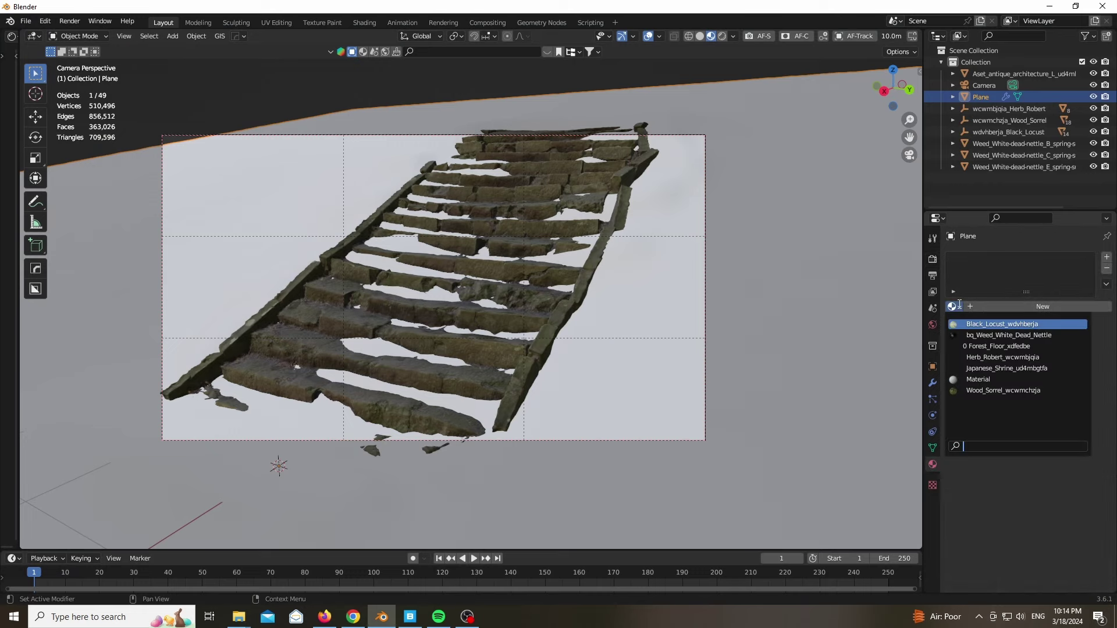
pyautogui.click(997, 346)
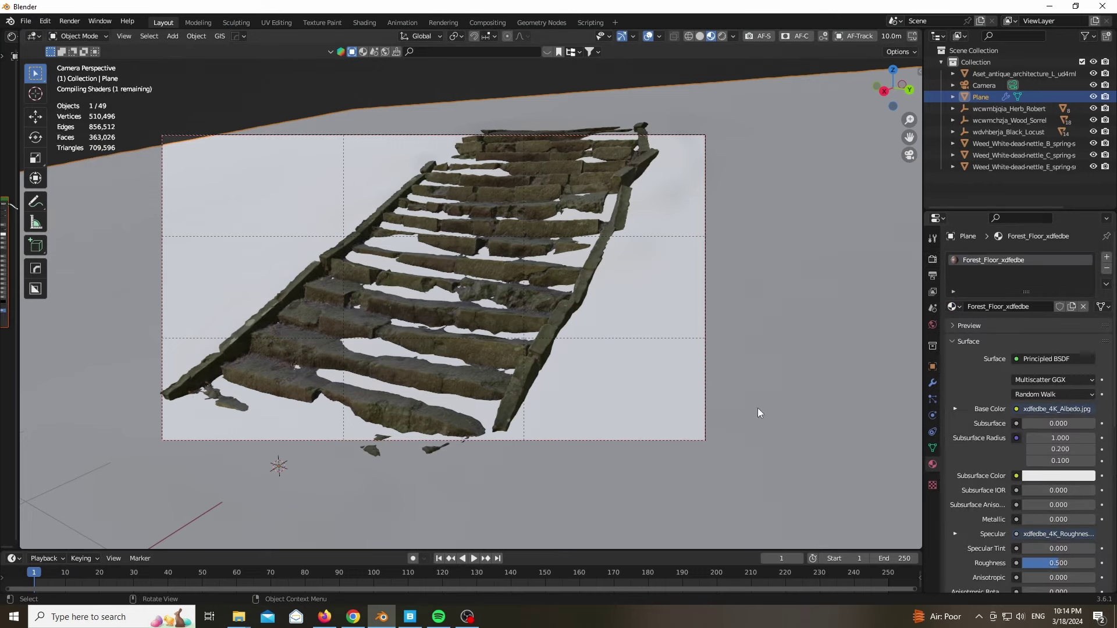
# Open the ground plane for mesh editing and reveal its material node graph beside the viewport
pyautogui.press('KP_0')
pyautogui.moveTo(573, 316); pyautogui.dragTo(512, 291, button='middle')
pyautogui.press('Tab')
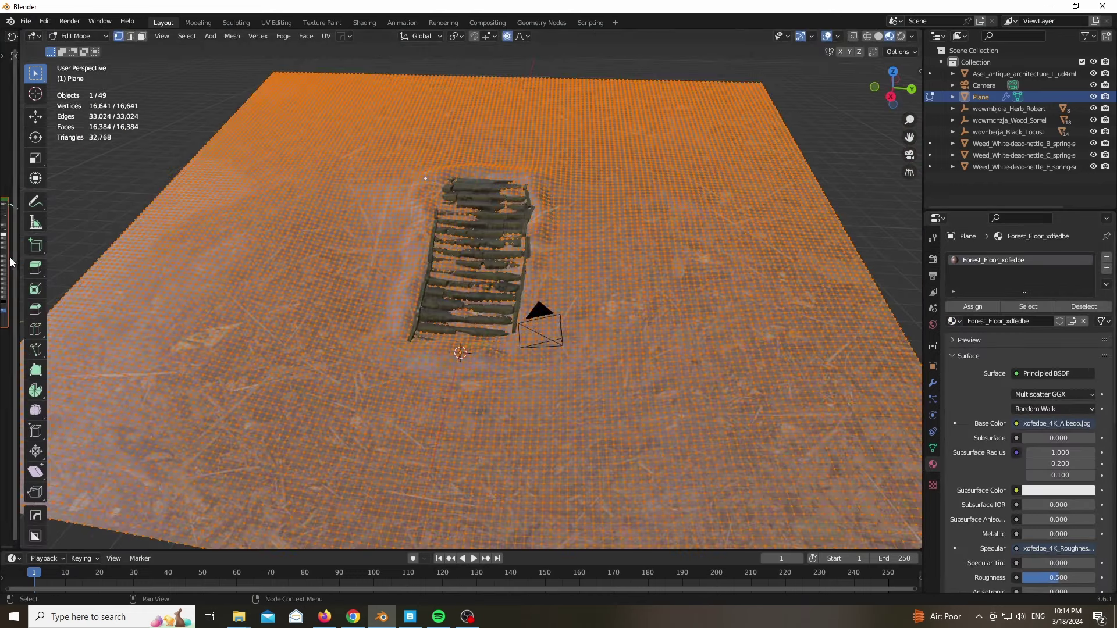
pyautogui.moveTo(20, 265); pyautogui.dragTo(430, 287)
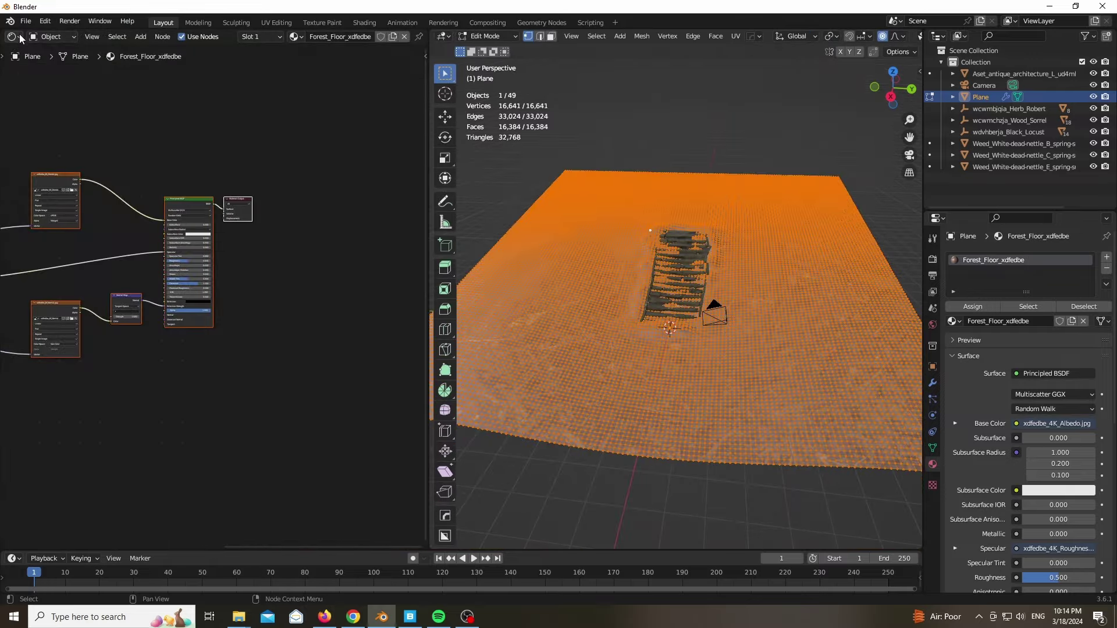
# Reconnect the roughness texture from the Specular input to the Roughness input of the Principled BSDF and leave Edit Mode
pyautogui.scroll(4, 132, 120)
pyautogui.moveTo(257, 296); pyautogui.dragTo(279, 172, button='middle')
pyautogui.moveTo(331, 268); pyautogui.dragTo(331, 269)
pyautogui.moveTo(267, 154)
pyautogui.mouseDown(button='middle')
pyautogui.moveTo(285, 187)
pyautogui.moveTo(251, 221)
pyautogui.mouseUp(button='middle')
pyautogui.moveTo(361, 308); pyautogui.dragTo(285, 307)
pyautogui.press('Tab')
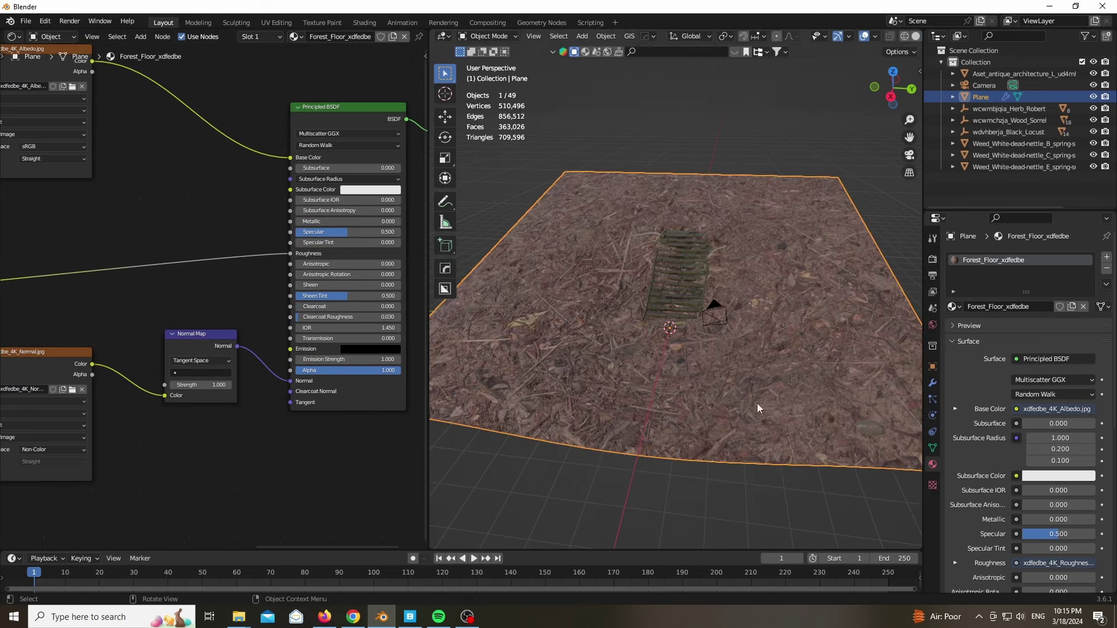
# Put the plane back in Edit Mode and split off a UV Editor above the material nodes
pyautogui.press('Tab')
pyautogui.moveTo(3, 33); pyautogui.dragTo(9, 232)
pyautogui.click(16, 37)
pyautogui.click(51, 95)
pyautogui.scroll(-14, 192, 111)
pyautogui.scroll(-2, 755, 315)
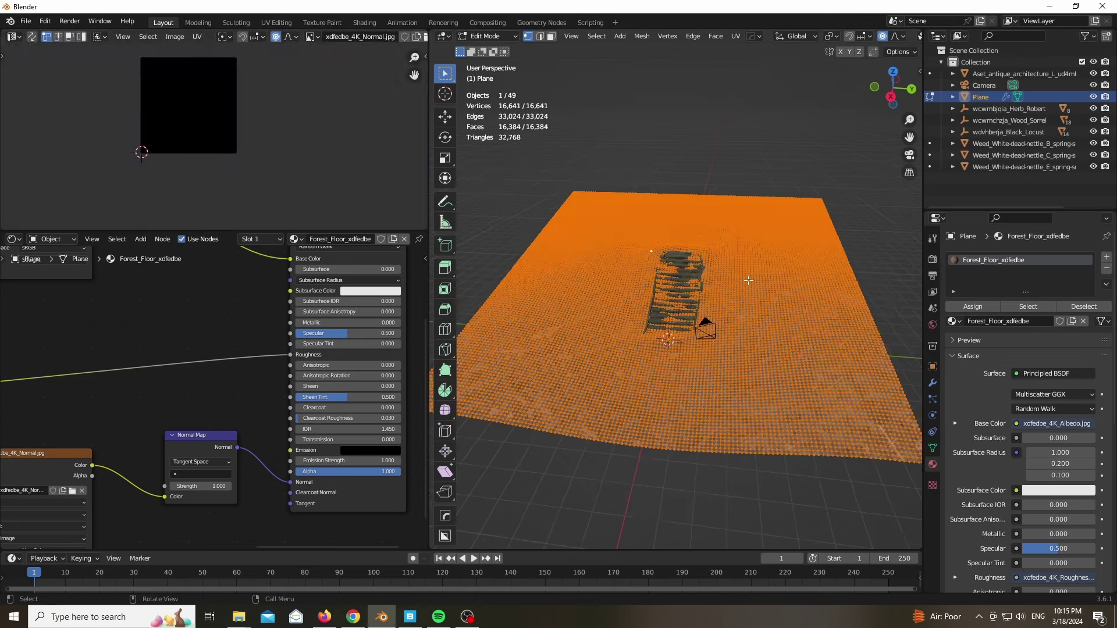
# Scale all of the plane's UVs by 10 and check the texture tiling in the camera view
pyautogui.press('a')
pyautogui.write('s')
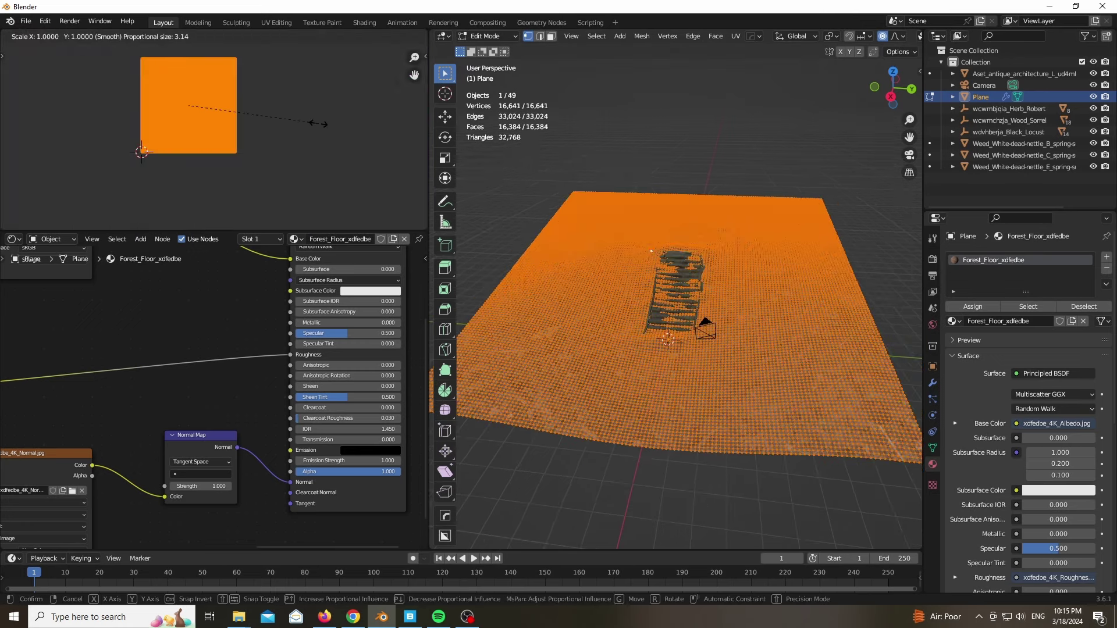
pyautogui.write('10')
pyautogui.press('Return')
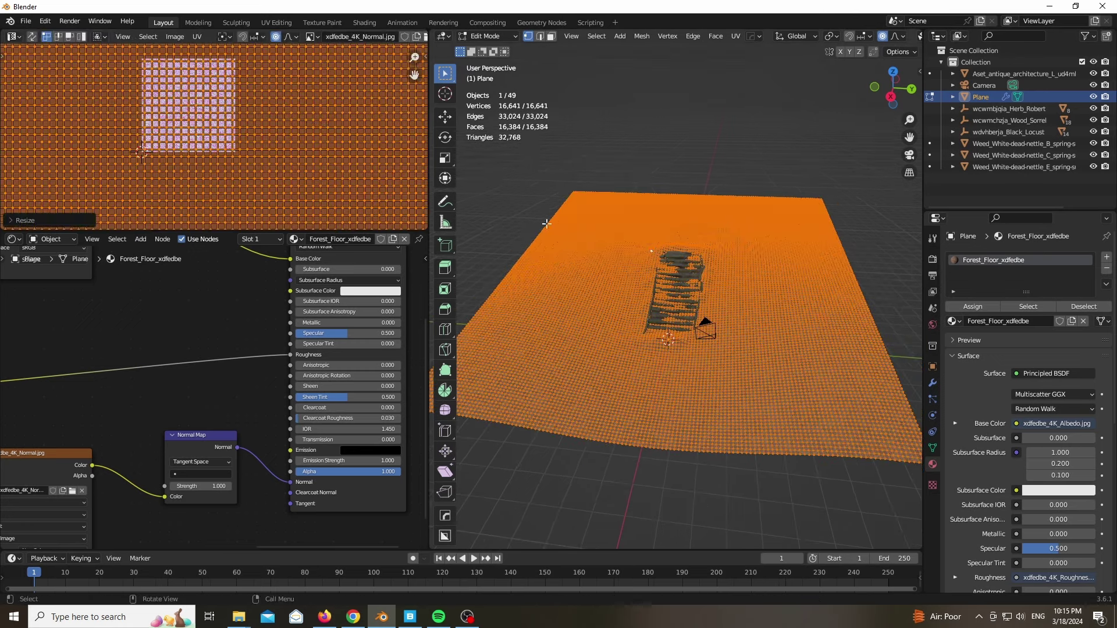
pyautogui.press('Tab')
pyautogui.scroll(8, 732, 354)
pyautogui.press('KP_0')
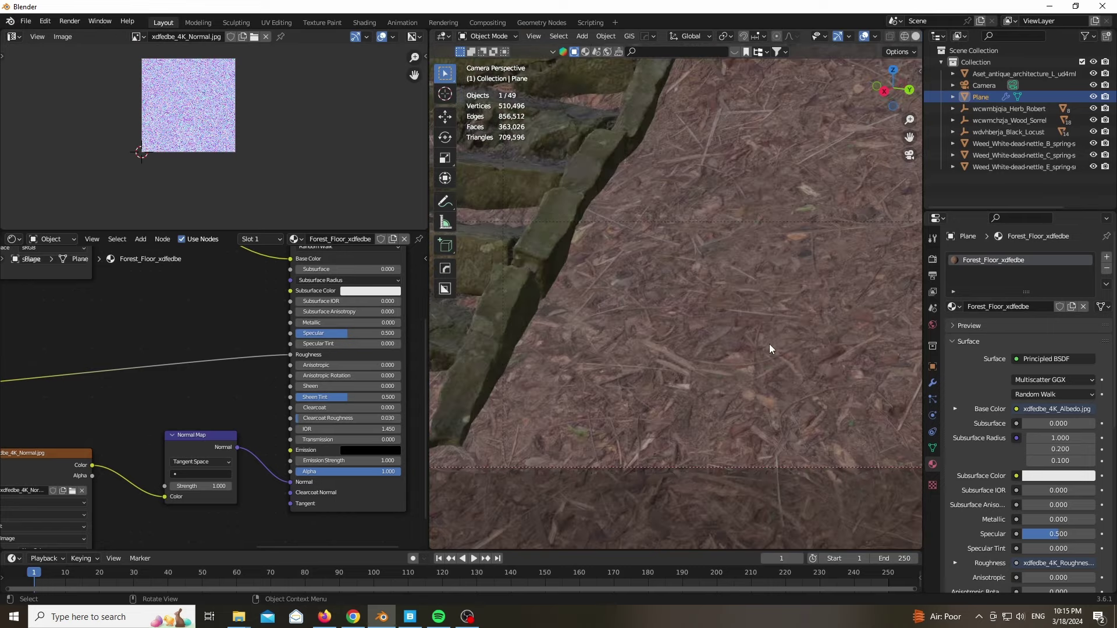
pyautogui.scroll(3, 529, 260)
pyautogui.scroll(-4, 529, 260)
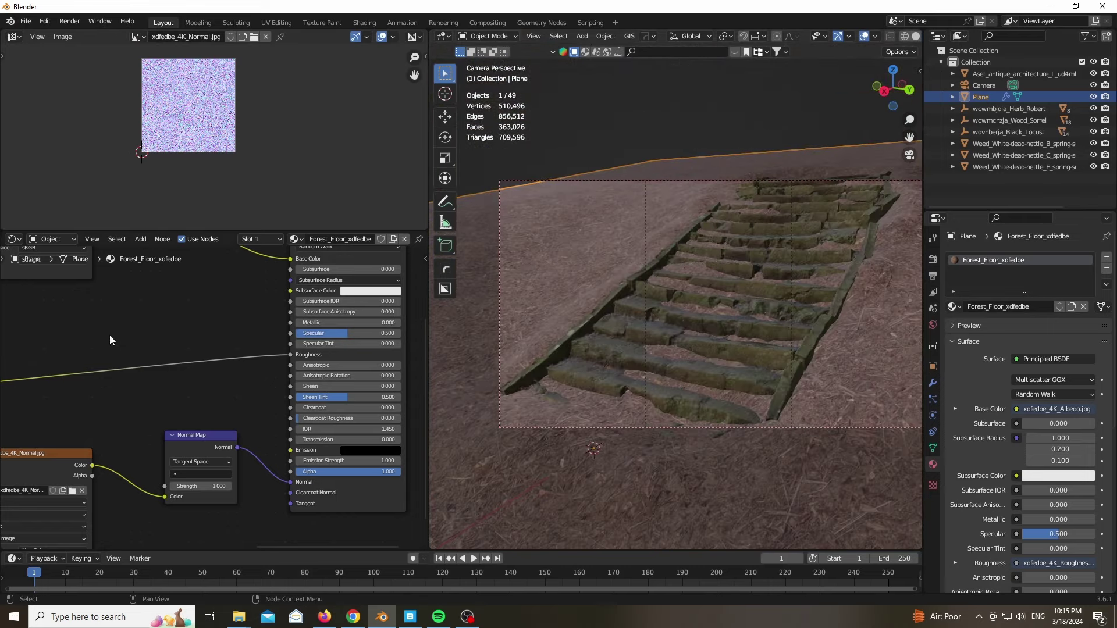
# Add xdfedbe_4K_Displacement.exr from the ground_forest_xdfedbe folder to the Forest Floor material as an image texture
pyautogui.scroll(-4, 110, 336)
pyautogui.moveTo(369, 409); pyautogui.dragTo(235, 406, button='middle')
pyautogui.moveTo(236, 277); pyautogui.dragTo(412, 288)
pyautogui.click(236, 620)
pyautogui.click(335, 576)
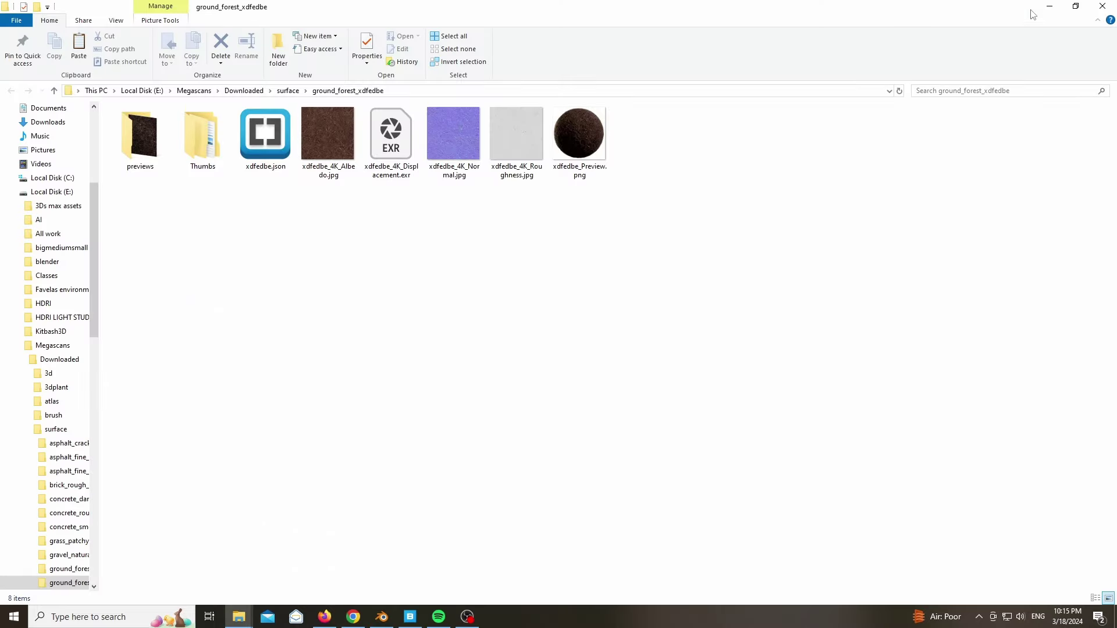
pyautogui.click(1076, 6)
pyautogui.moveTo(826, 219); pyautogui.dragTo(345, 334)
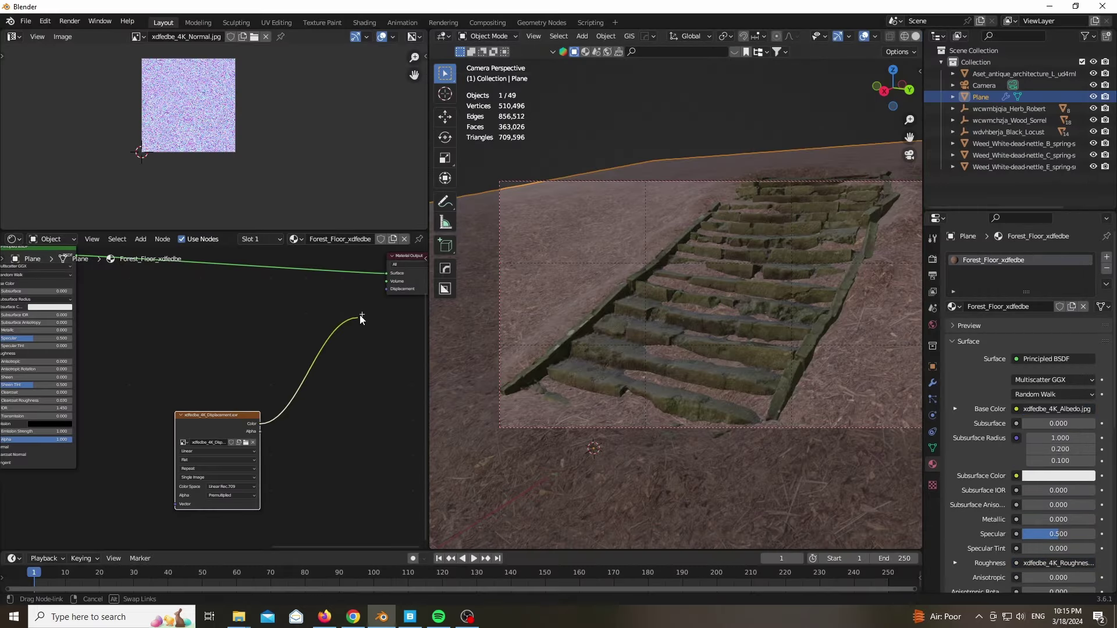
# Connect the displacement texture to the Material Output's Displacement input through a new Displacement node
pyautogui.moveTo(384, 298); pyautogui.dragTo(364, 305)
pyautogui.write('dis')
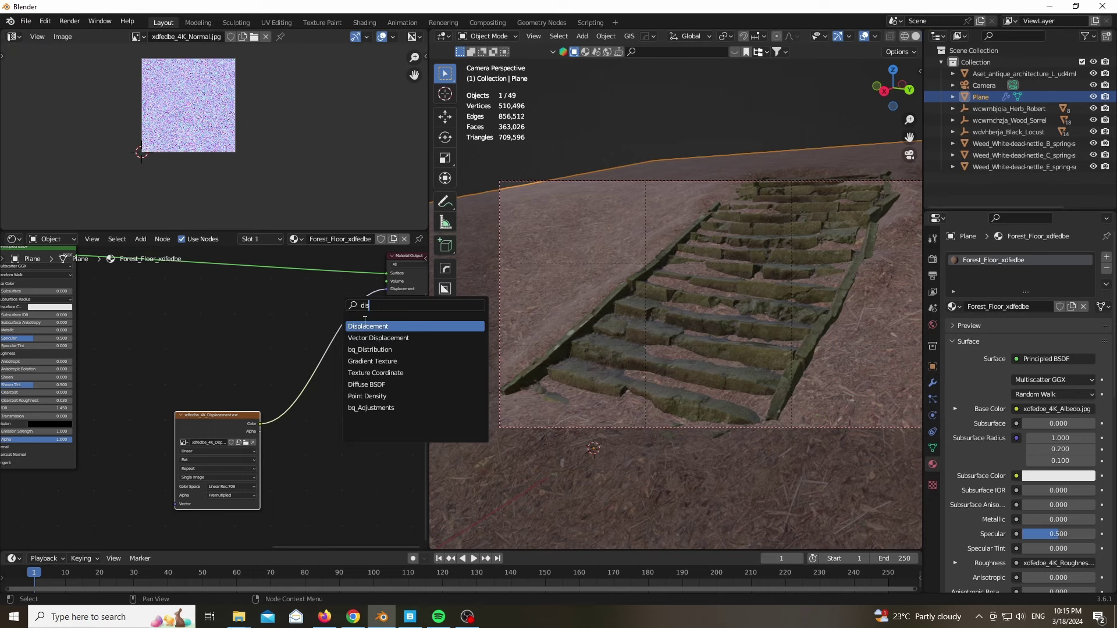
pyautogui.press('Return')
pyautogui.scroll(4, 300, 381)
pyautogui.moveTo(320, 313); pyautogui.dragTo(320, 314)
pyautogui.scroll(-2, 233, 325)
pyautogui.moveTo(299, 475); pyautogui.dragTo(326, 350, button='middle')
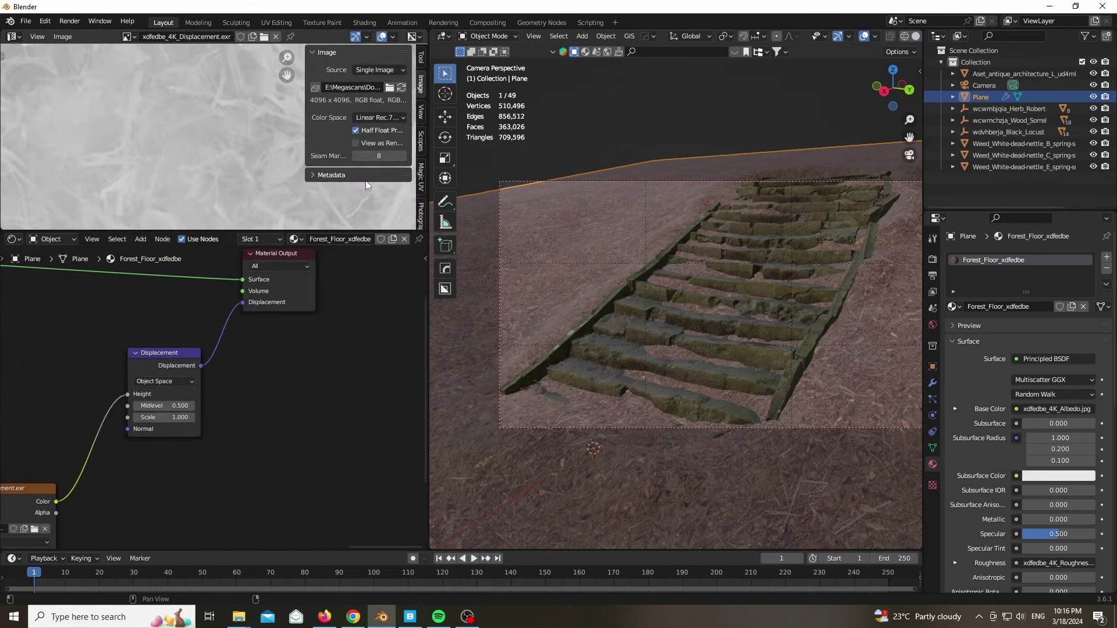
pyautogui.press('n')
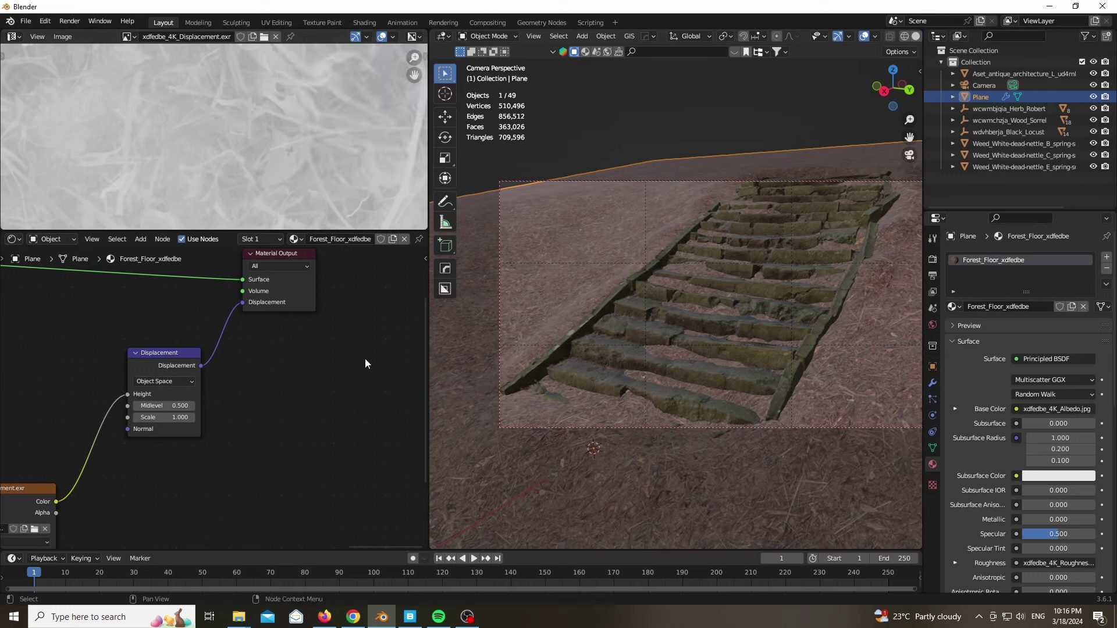
# Sample the displacement image's grey value in the Principled BSDF's Base Color and restore the albedo texture link
pyautogui.scroll(-3, 345, 417)
pyautogui.scroll(5, 166, 411)
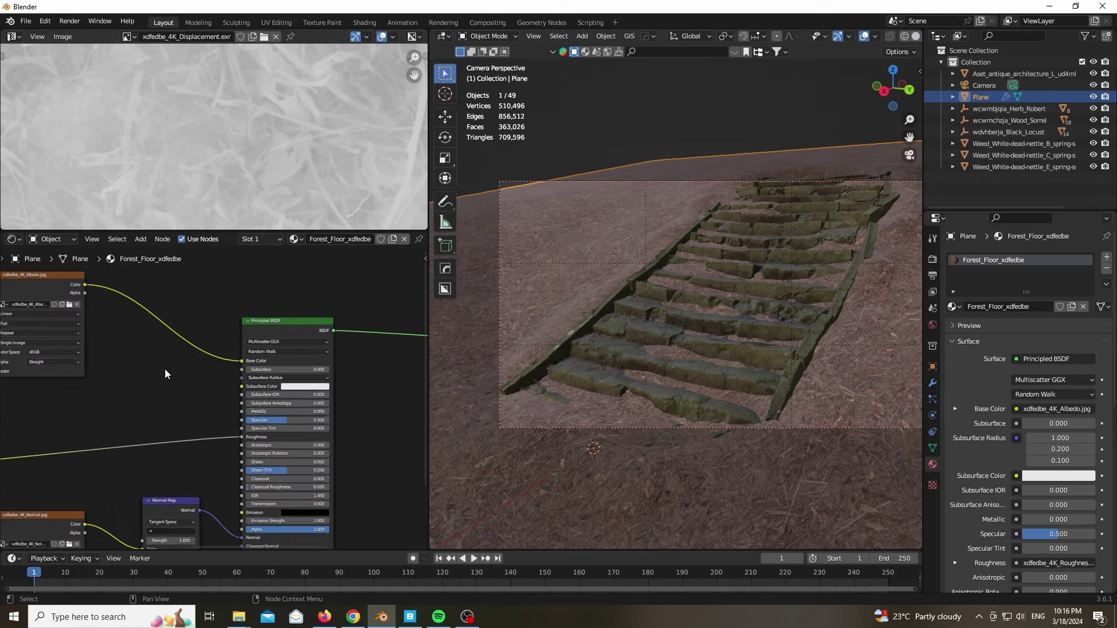
pyautogui.moveTo(247, 361); pyautogui.dragTo(230, 362)
pyautogui.click(311, 362)
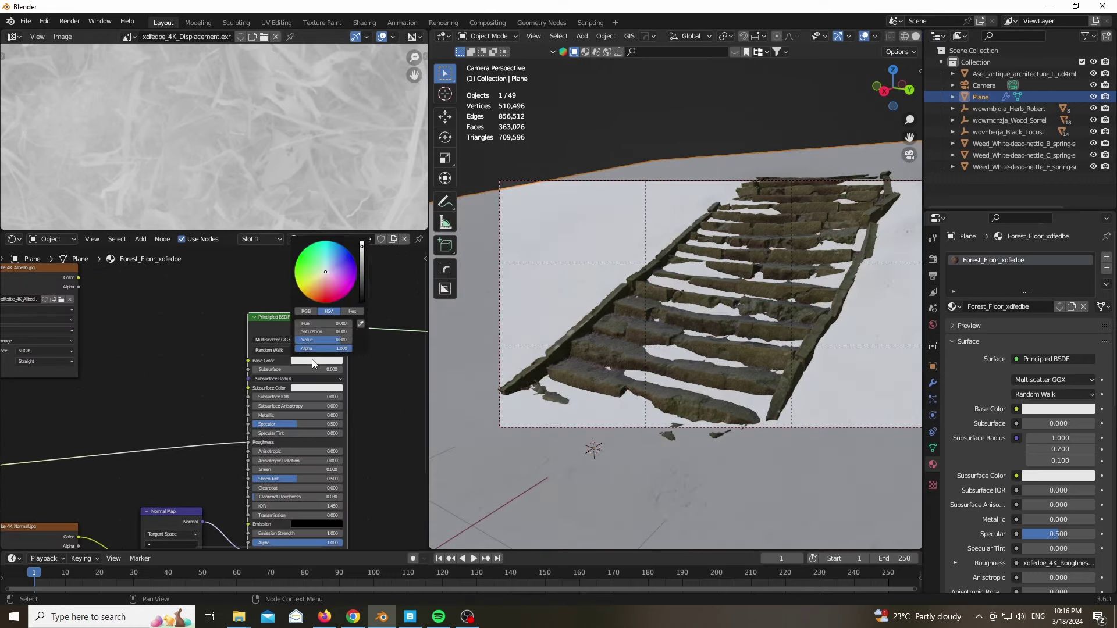
pyautogui.click(361, 323)
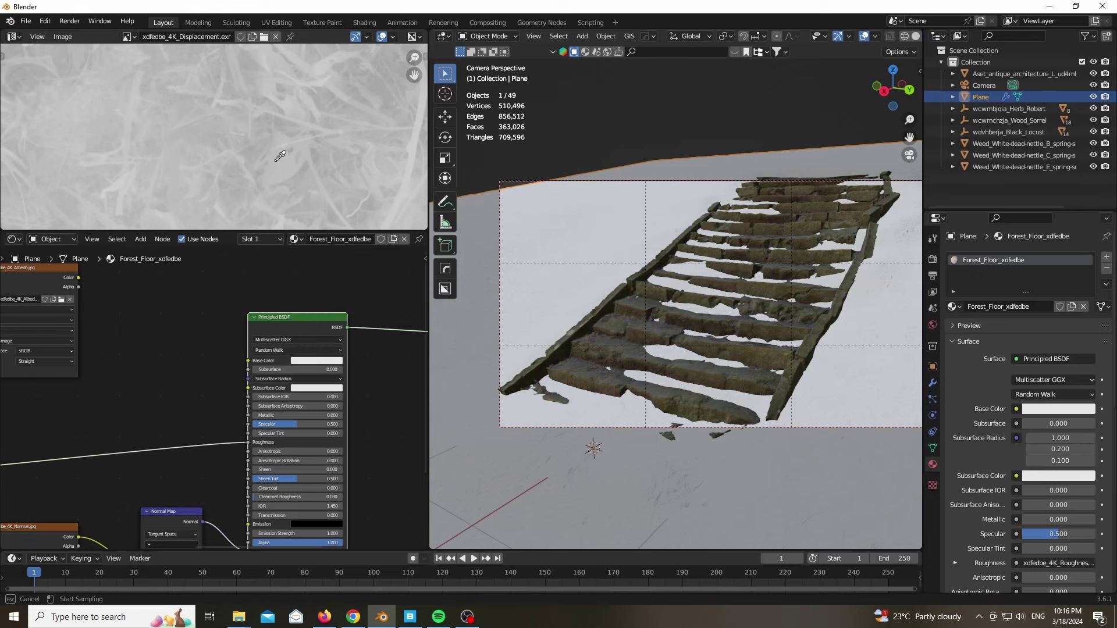
pyautogui.click(280, 155)
pyautogui.click(315, 361)
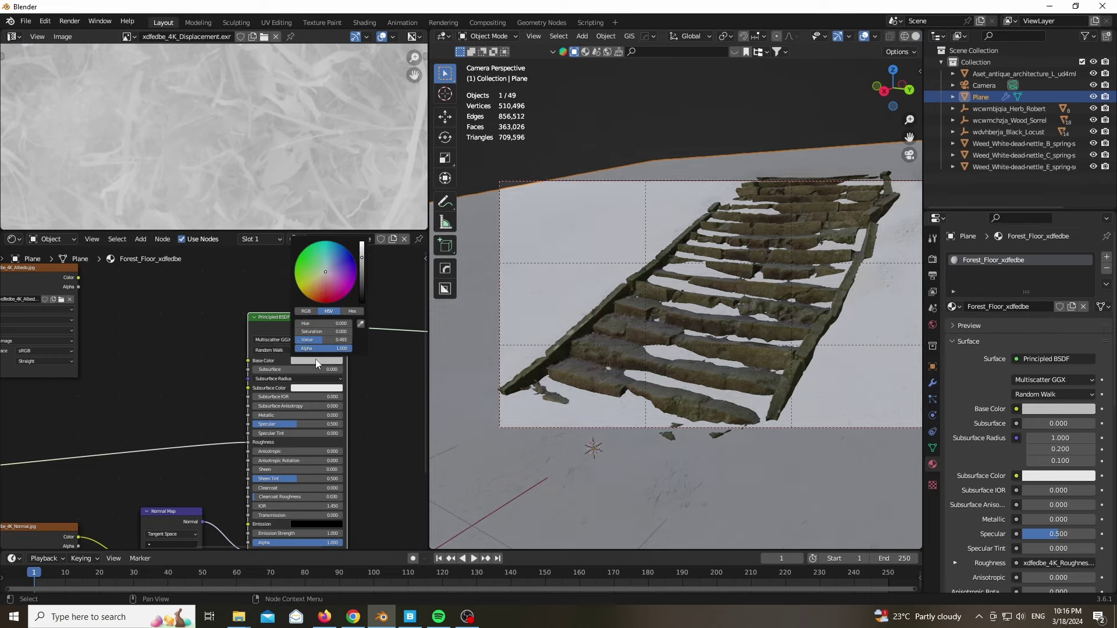
pyautogui.moveTo(78, 277); pyautogui.dragTo(248, 361)
# Switch the camera view to Rendered shading and add an Area light positioned and rotated over the stairs
pyautogui.moveTo(256, 367); pyautogui.dragTo(32, 256, button='middle')
pyautogui.moveTo(280, 349); pyautogui.dragTo(82, 385, button='middle')
pyautogui.press('z')
pyautogui.click(680, 375)
pyautogui.scroll(1, 882, 407)
pyautogui.keyDown('shift'); pyautogui.moveTo(844, 416); pyautogui.dragTo(767, 389, button='middle'); pyautogui.keyUp('shift')
pyautogui.hotkey('shift', 'a')
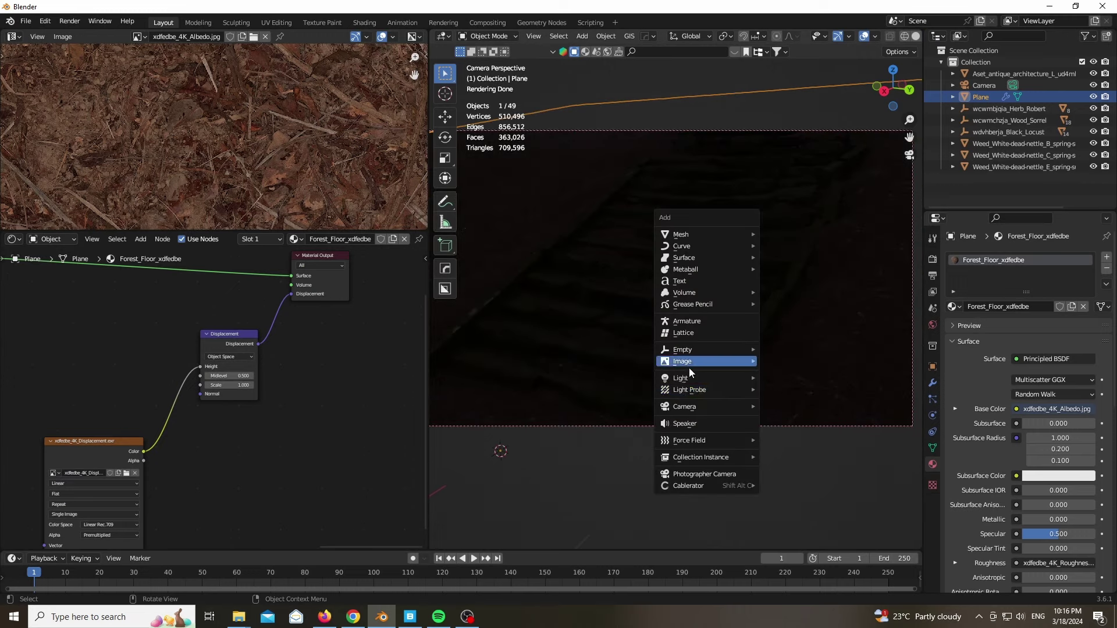
pyautogui.moveTo(738, 378)
pyautogui.click(797, 412)
pyautogui.press('r')
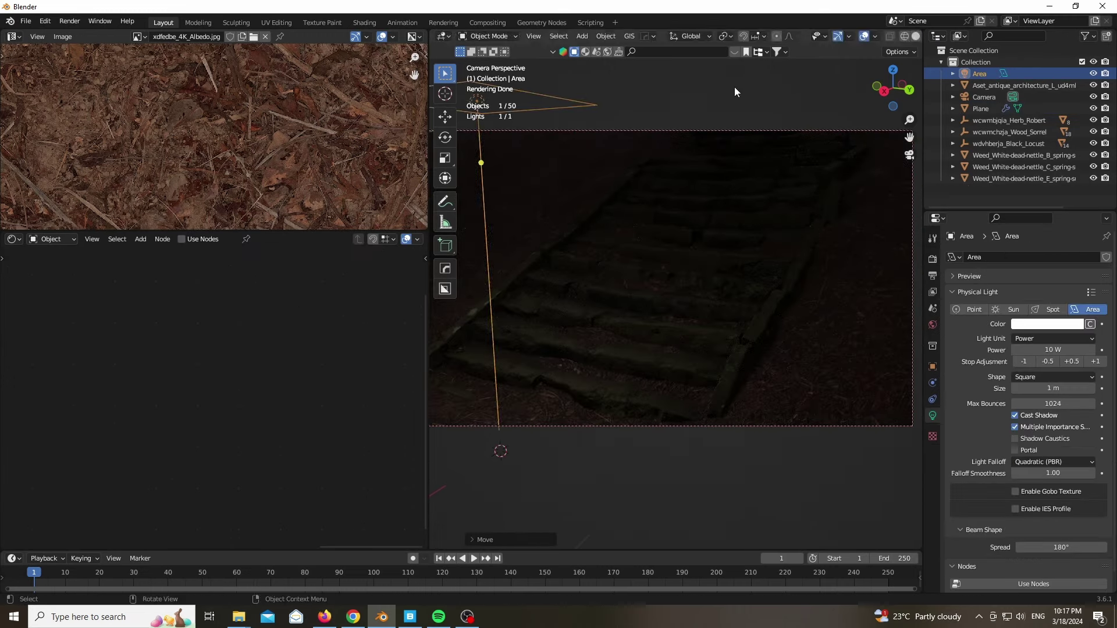
pyautogui.click(839, 365)
# Raise the Area light's power to 160 W, enlarge the light and reposition it to illuminate the stairs
pyautogui.click(1095, 361)
pyautogui.click(1094, 361)
pyautogui.click(1094, 361)
pyautogui.click(1094, 362)
pyautogui.press('g')
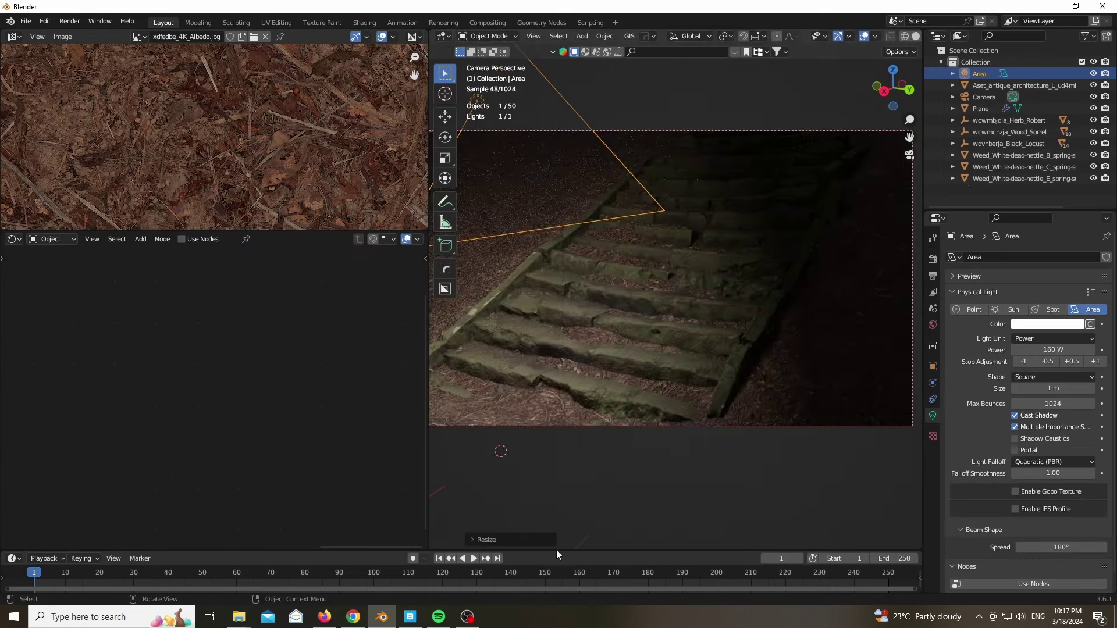
pyautogui.click(814, 367)
# Set the ground material's surface displacement method to Displacement and Bump
pyautogui.scroll(5, 813, 367)
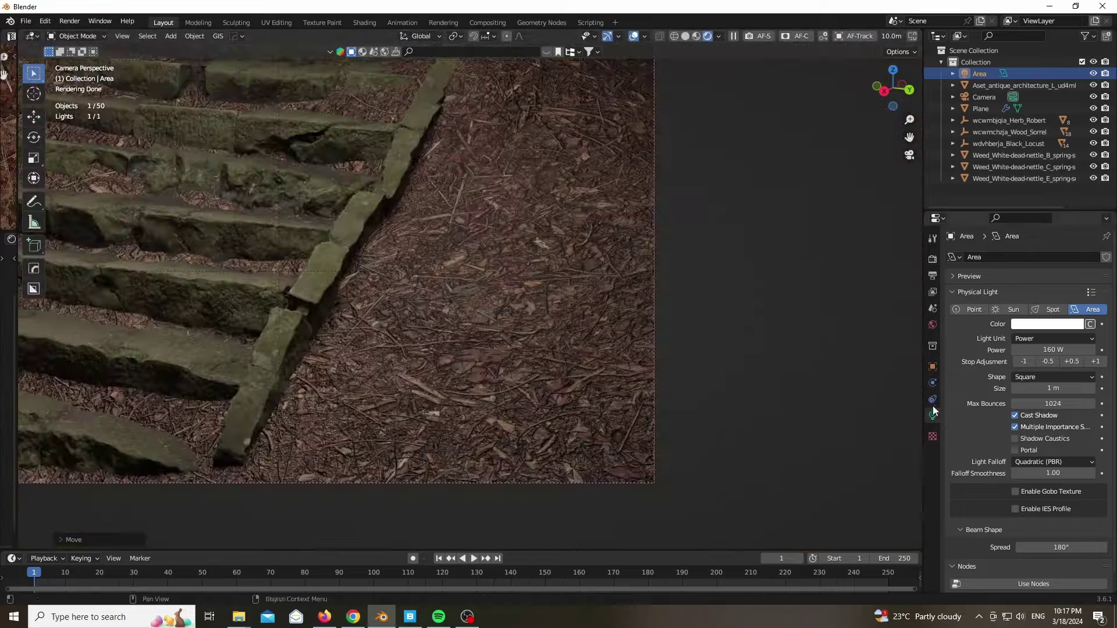
pyautogui.click(392, 453)
pyautogui.click(933, 464)
pyautogui.scroll(-12, 966, 464)
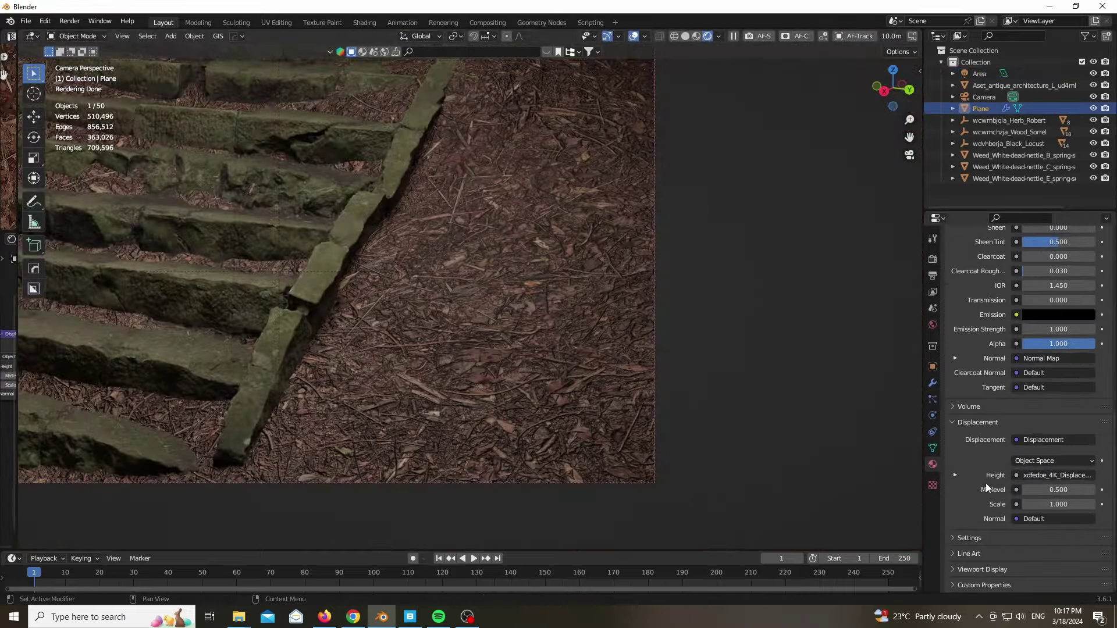
pyautogui.click(970, 538)
pyautogui.scroll(-5, 1001, 494)
pyautogui.click(1047, 434)
pyautogui.click(1035, 473)
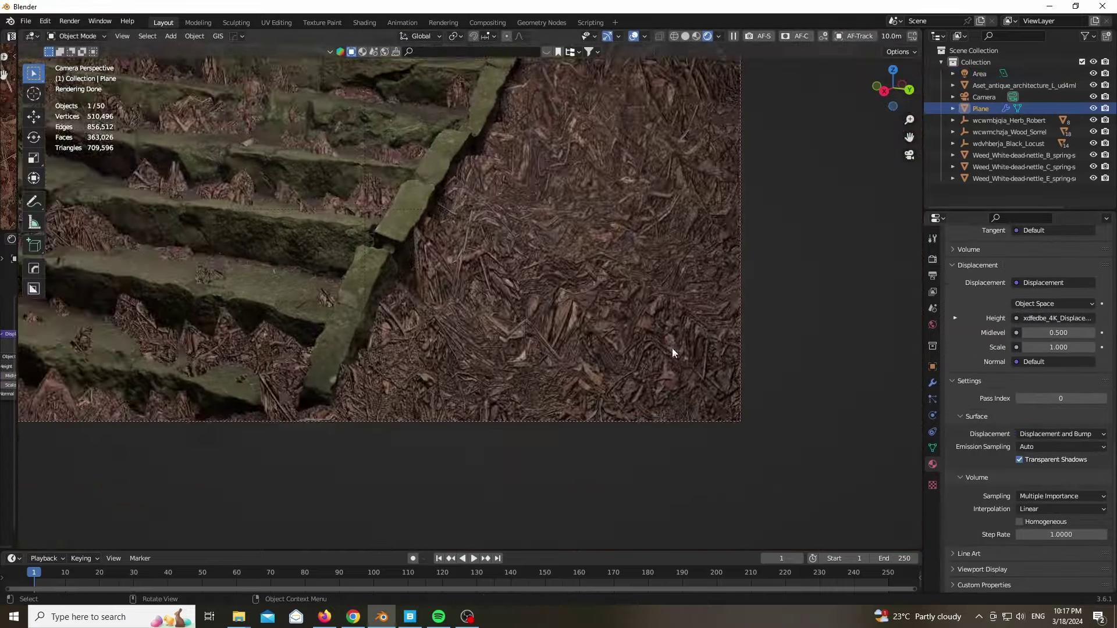
# Raise the viewport level of the ground plane's Subdivision modifier to 2
pyautogui.click(933, 383)
pyautogui.click(951, 277)
pyautogui.click(1089, 308)
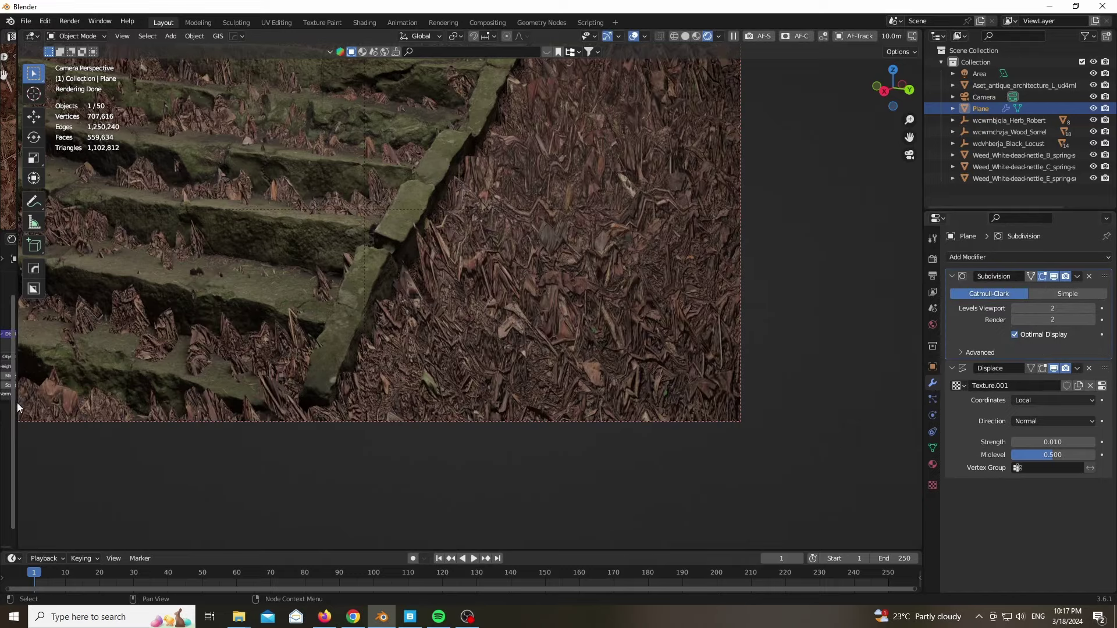
# Set the Displacement node's scale to 0.1 and check the ground around the stairs
pyautogui.moveTo(14, 405); pyautogui.dragTo(324, 413)
pyautogui.scroll(5, 201, 473)
pyautogui.click(208, 321)
pyautogui.write('0.1')
pyautogui.press('Return')
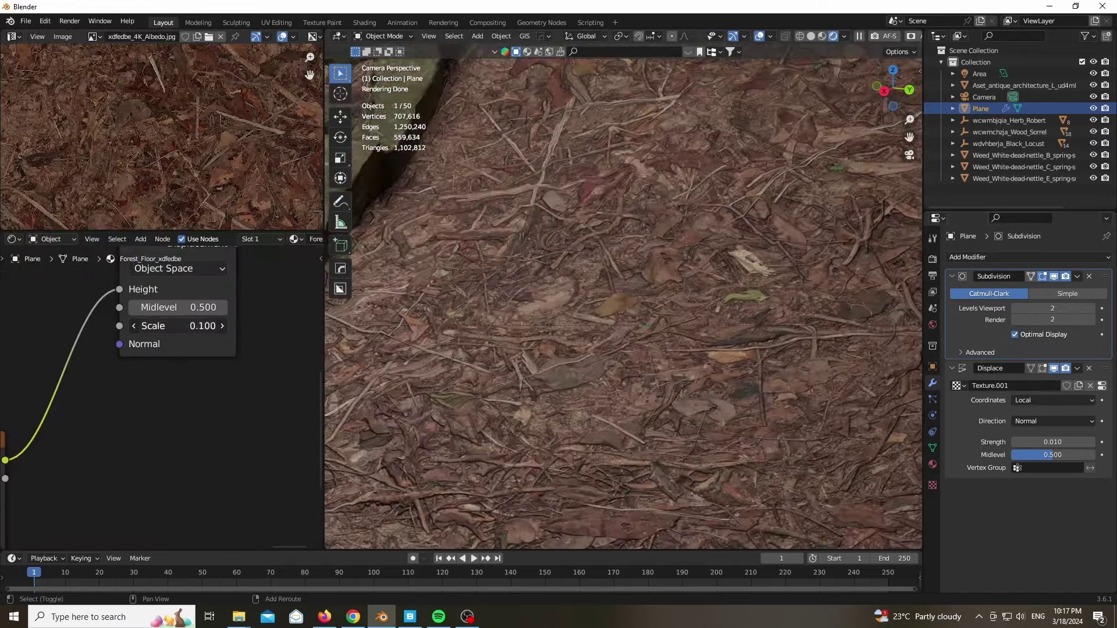
pyautogui.scroll(-3, 669, 332)
pyautogui.scroll(2, 669, 332)
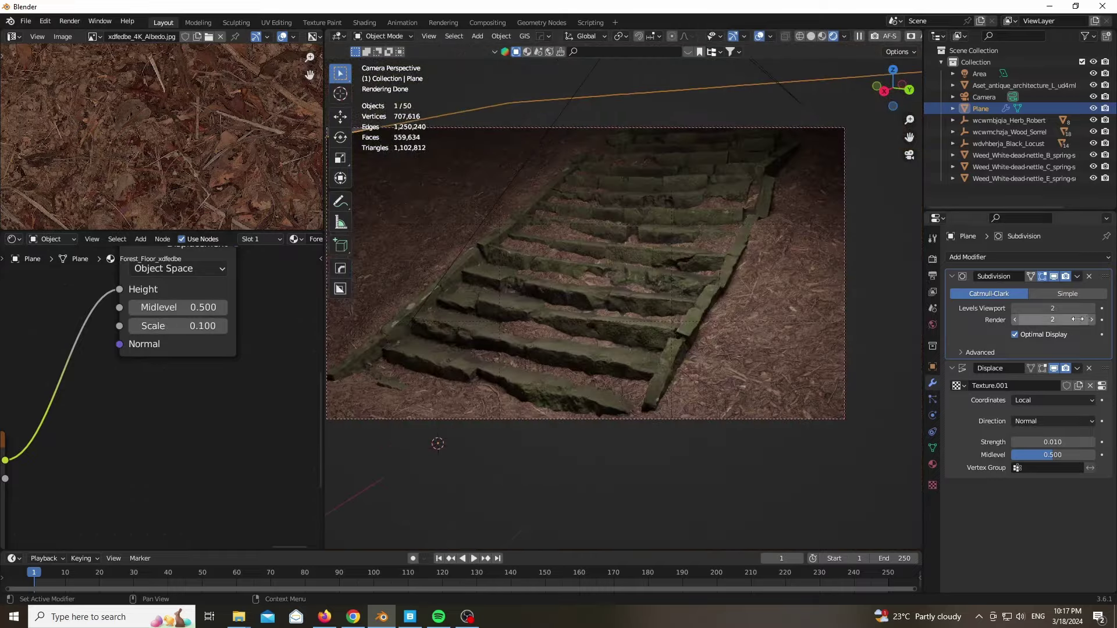
# Set the ground plane's Subdivision levels to 3 for render and 1 for the viewport
pyautogui.click(1092, 308)
pyautogui.scroll(-2, 471, 346)
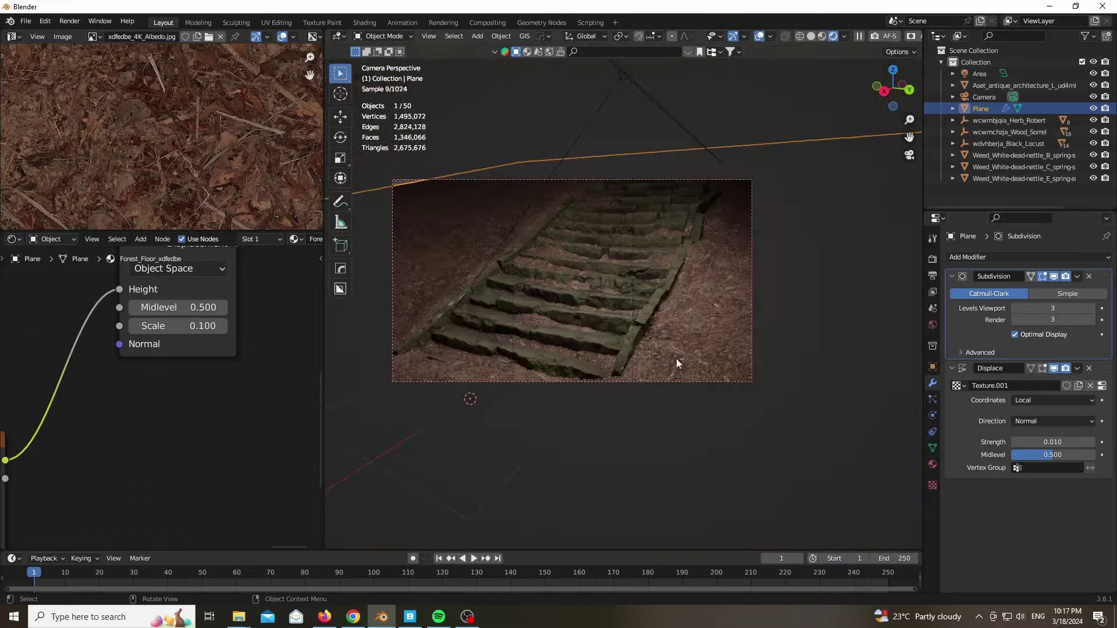
pyautogui.click(1016, 308)
pyautogui.click(1016, 309)
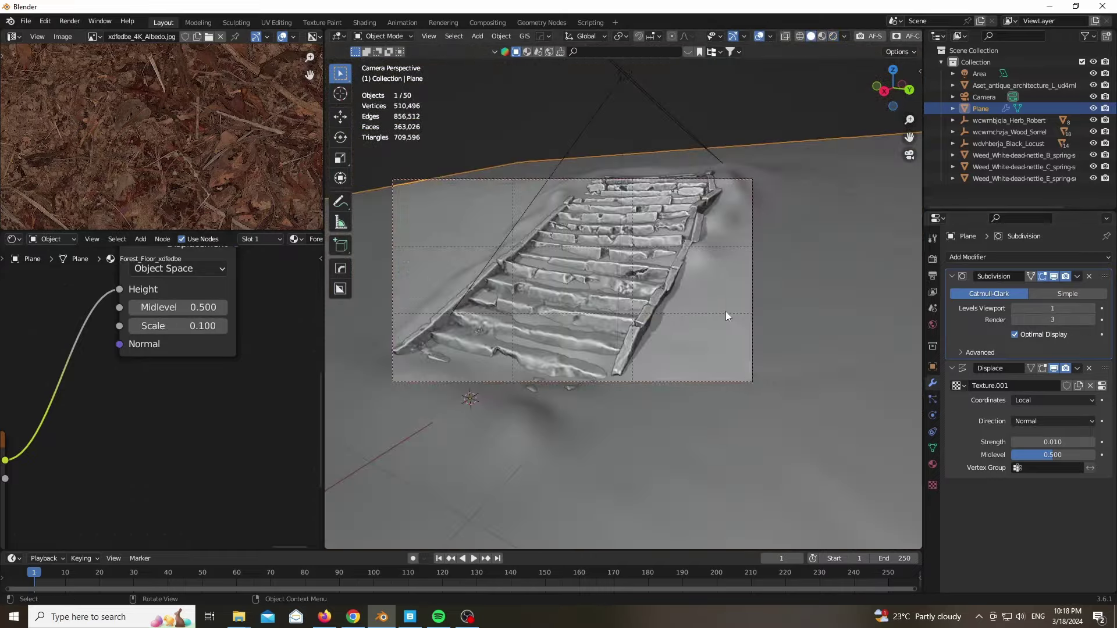
# Circle-select the plane's vertices around and beneath the stairs and subdivide that area
pyautogui.press('Tab')
pyautogui.click(641, 319)
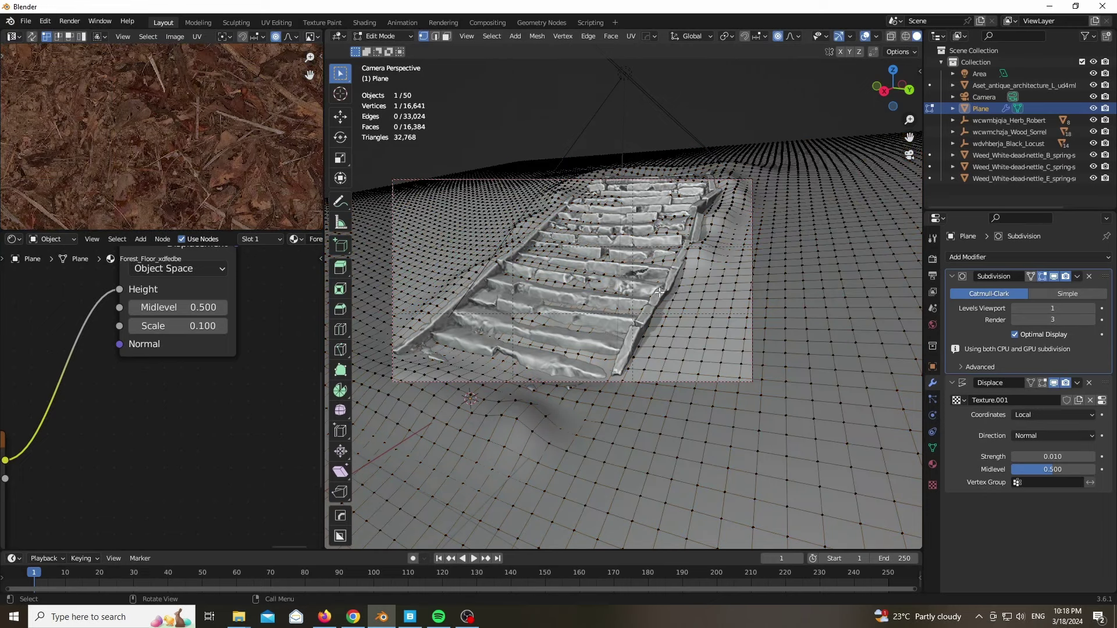
pyautogui.moveTo(688, 242)
pyautogui.mouseDown()
pyautogui.moveTo(736, 189)
pyautogui.moveTo(727, 349)
pyautogui.moveTo(673, 320)
pyautogui.mouseUp()
pyautogui.moveTo(752, 349)
pyautogui.mouseDown()
pyautogui.moveTo(663, 309)
pyautogui.moveTo(520, 385)
pyautogui.moveTo(404, 348)
pyautogui.moveTo(532, 231)
pyautogui.moveTo(685, 275)
pyautogui.mouseUp()
pyautogui.rightClick(477, 237)
pyautogui.click(382, 36)
pyautogui.rightClick(604, 282)
pyautogui.press('c')
pyautogui.moveTo(558, 261); pyautogui.dragTo(498, 341)
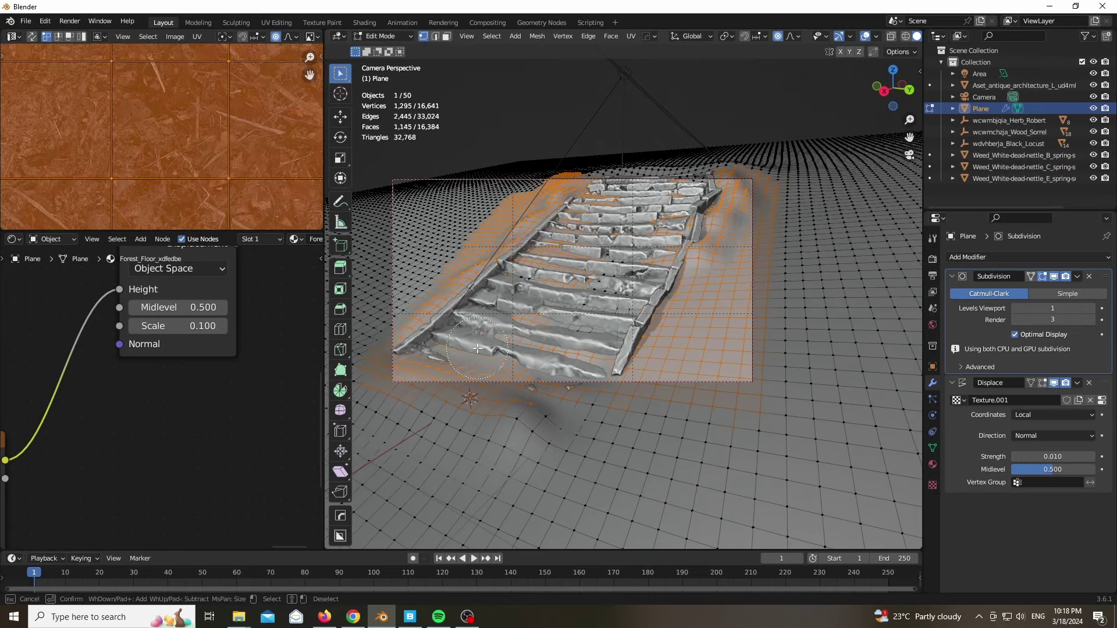
pyautogui.rightClick(639, 215)
pyautogui.rightClick(612, 232)
pyautogui.click(579, 248)
# Leave Edit Mode, return to Rendered shading, and set the Subdivision viewport level to 3 to inspect the ground detail
pyautogui.press('Tab')
pyautogui.press('z')
pyautogui.click(661, 319)
pyautogui.scroll(5, 675, 333)
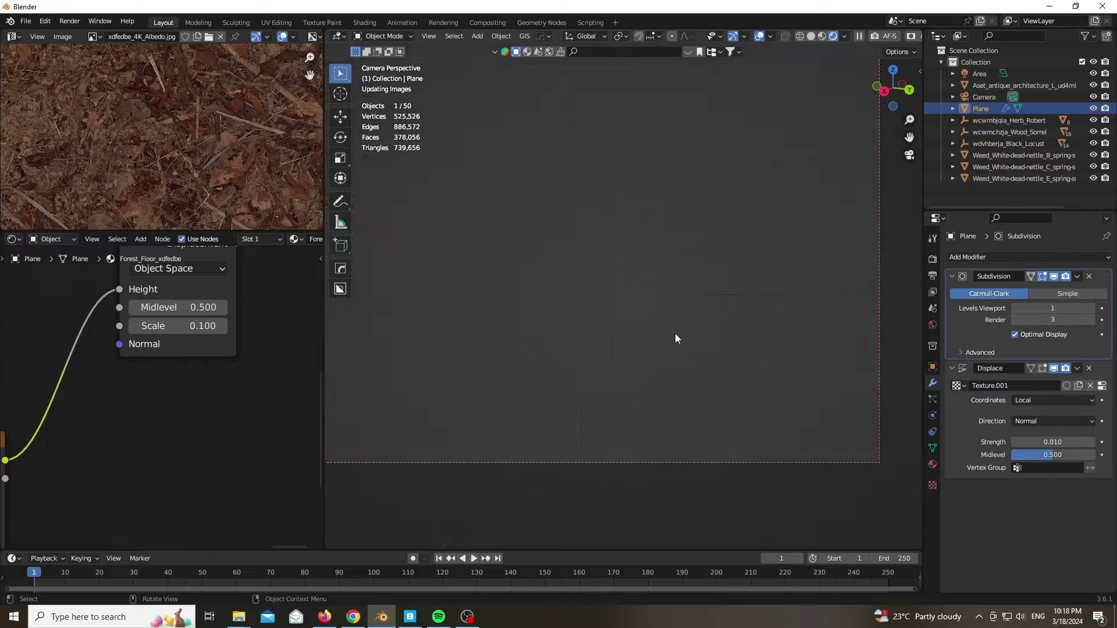
pyautogui.click(1091, 308)
pyautogui.click(1091, 308)
pyautogui.scroll(6, 756, 316)
pyautogui.scroll(-10, 633, 348)
pyautogui.scroll(5, 583, 400)
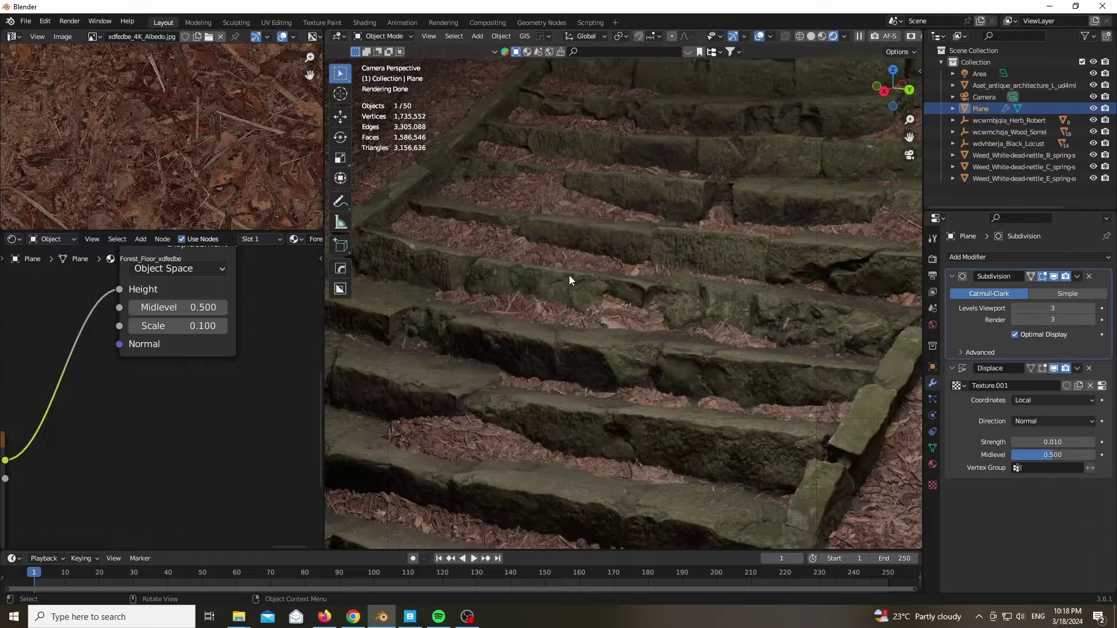
# Adjust the ground plane's height along Z against the stairs and change the viewport to Solid shading
pyautogui.press('g')
pyautogui.press('z')
pyautogui.click(523, 430)
pyautogui.scroll(-5, 514, 449)
pyautogui.press('z')
pyautogui.click(758, 451)
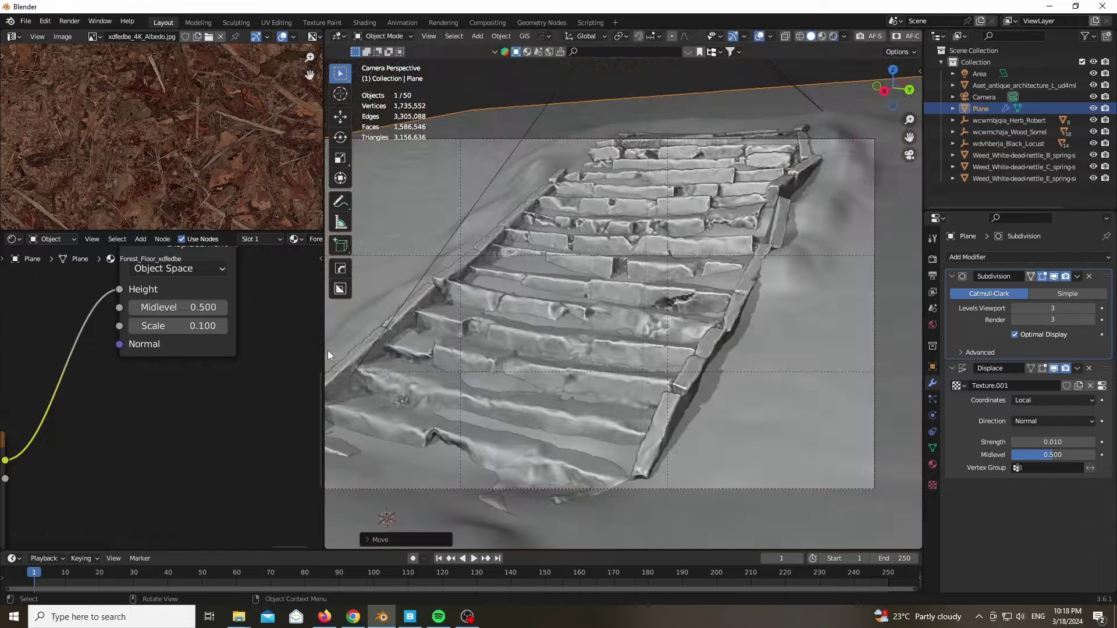
# Enlarge the 3D viewport, return to the camera view and put the ground plane in Sculpt Mode
pyautogui.moveTo(325, 352); pyautogui.dragTo(18, 343)
pyautogui.scroll(-5, 606, 277)
pyautogui.moveTo(606, 277); pyautogui.dragTo(441, 260, button='middle')
pyautogui.press('KP_0')
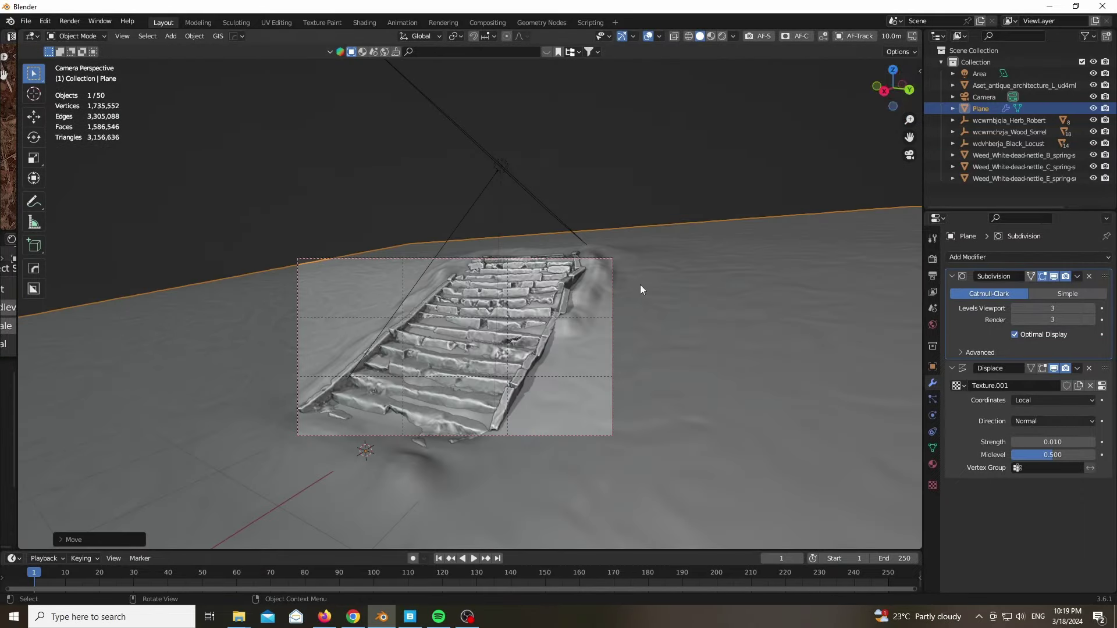
pyautogui.scroll(2, 555, 349)
pyautogui.click(100, 39)
pyautogui.click(81, 75)
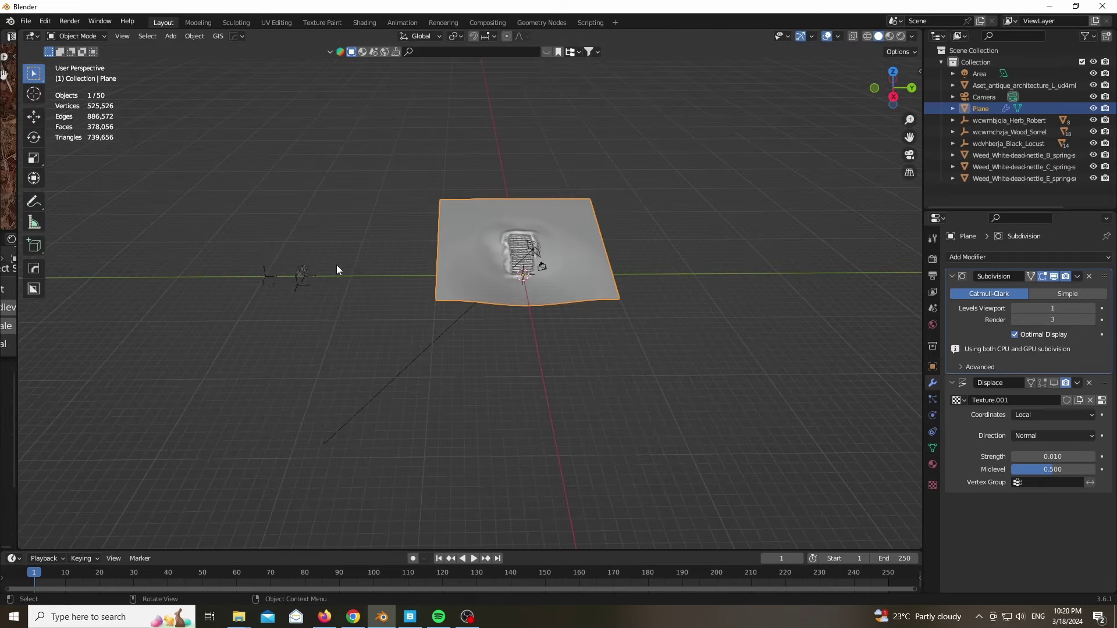
# Open the Geo-Scatter settings and pick the ground plane as the scatter emitter
pyautogui.scroll(14, 291, 280)
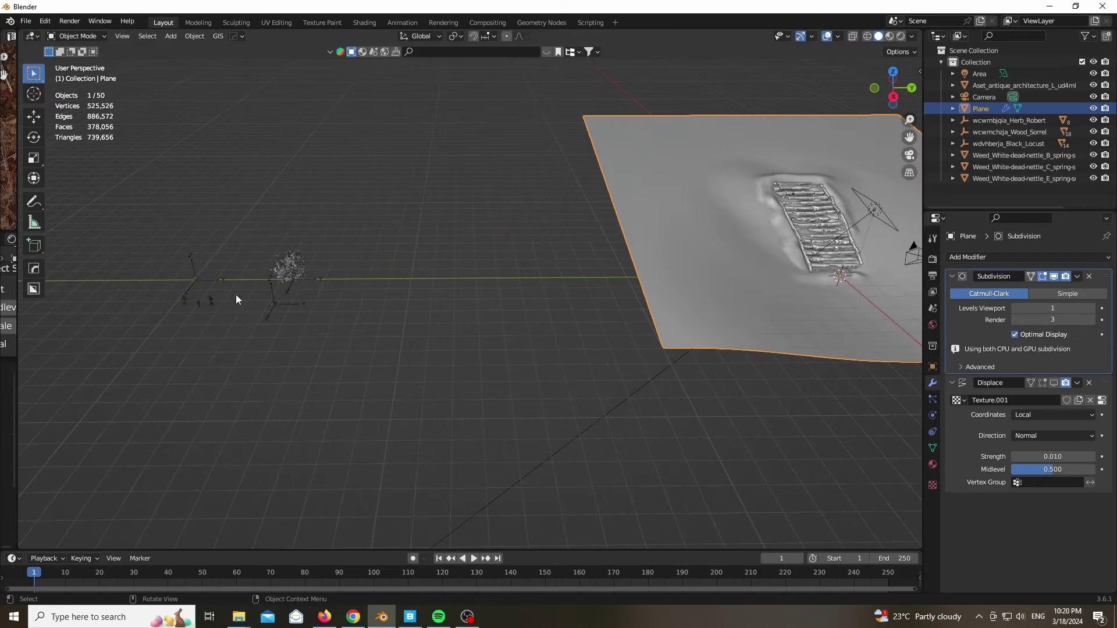
pyautogui.scroll(-5, 224, 379)
pyautogui.scroll(4, 535, 413)
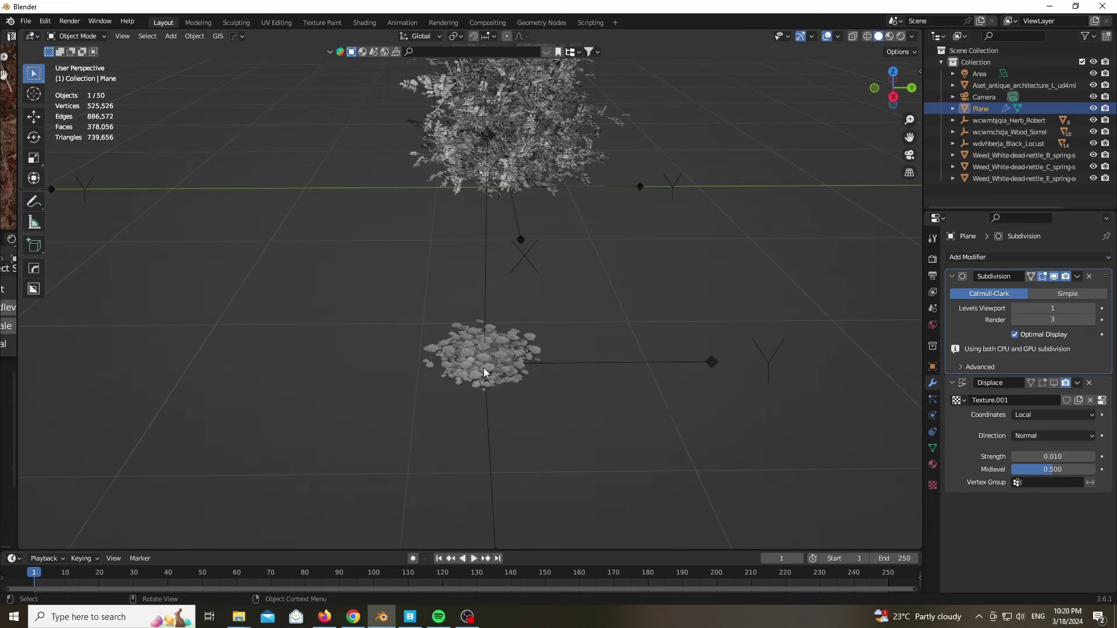
pyautogui.scroll(-8, 351, 337)
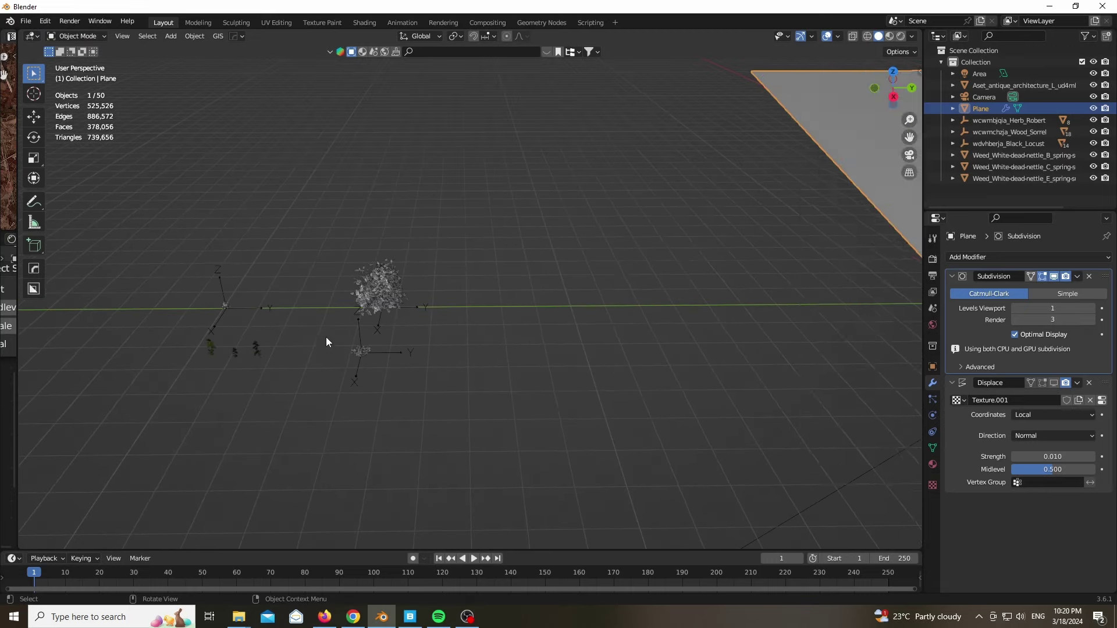
pyautogui.press('n')
pyautogui.scroll(-6, 559, 262)
pyautogui.press('KP_Decimal')
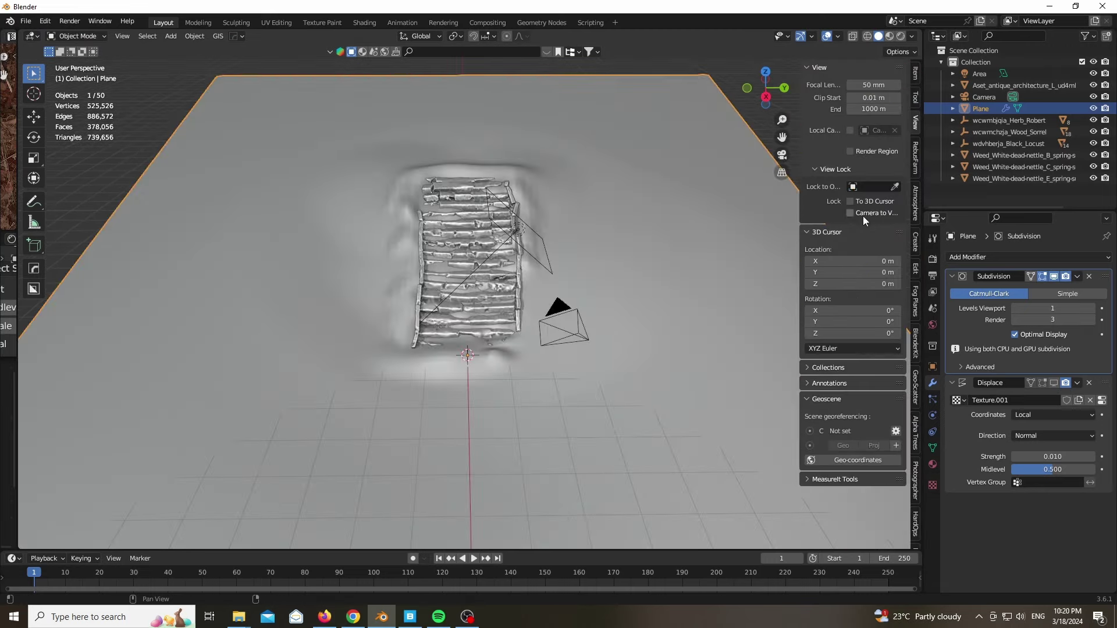
pyautogui.scroll(-2, 917, 244)
pyautogui.scroll(-2, 917, 247)
pyautogui.click(917, 260)
pyautogui.scroll(-1, 773, 181)
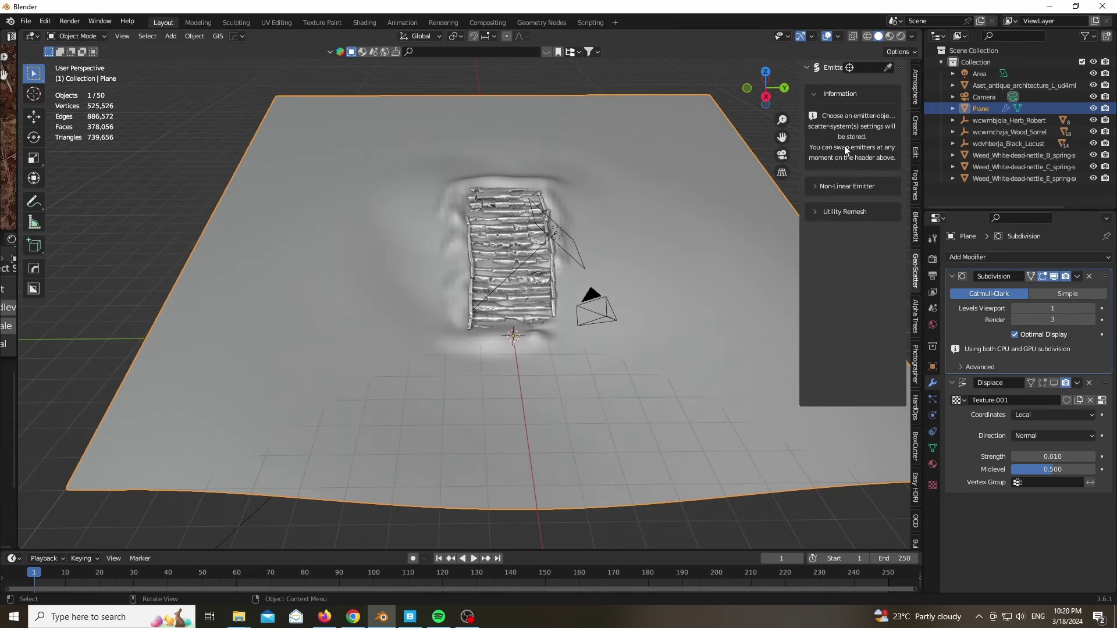
pyautogui.click(892, 66)
pyautogui.click(695, 163)
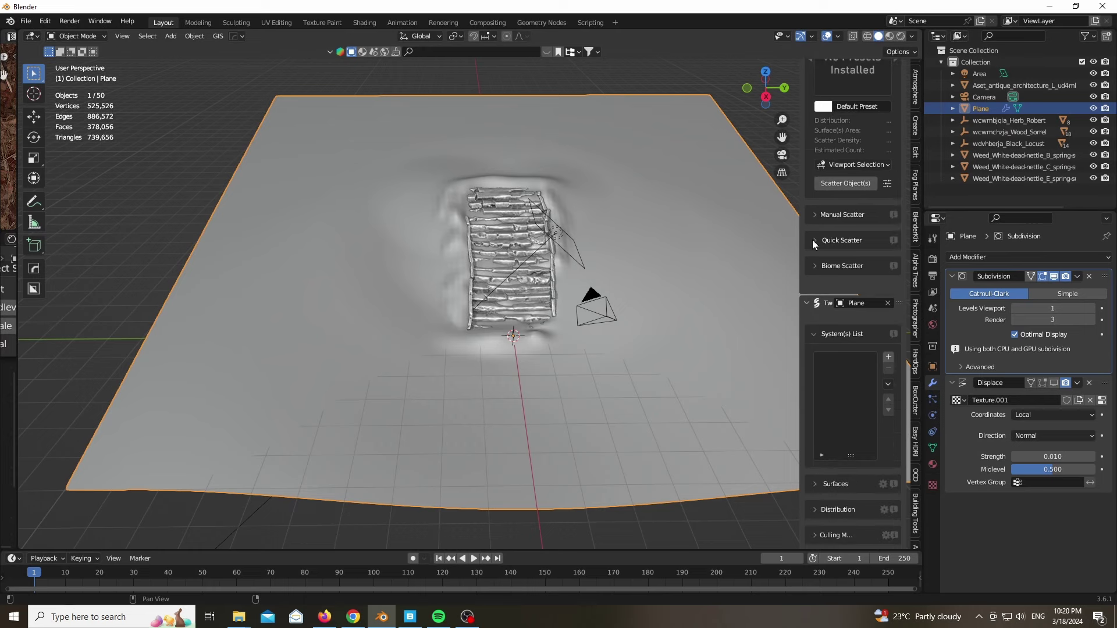
# Expand the Density Scatter settings and select one of the clustered Wood Sorrel plants beside the ground plane
pyautogui.scroll(3, 818, 234)
pyautogui.scroll(5, 818, 233)
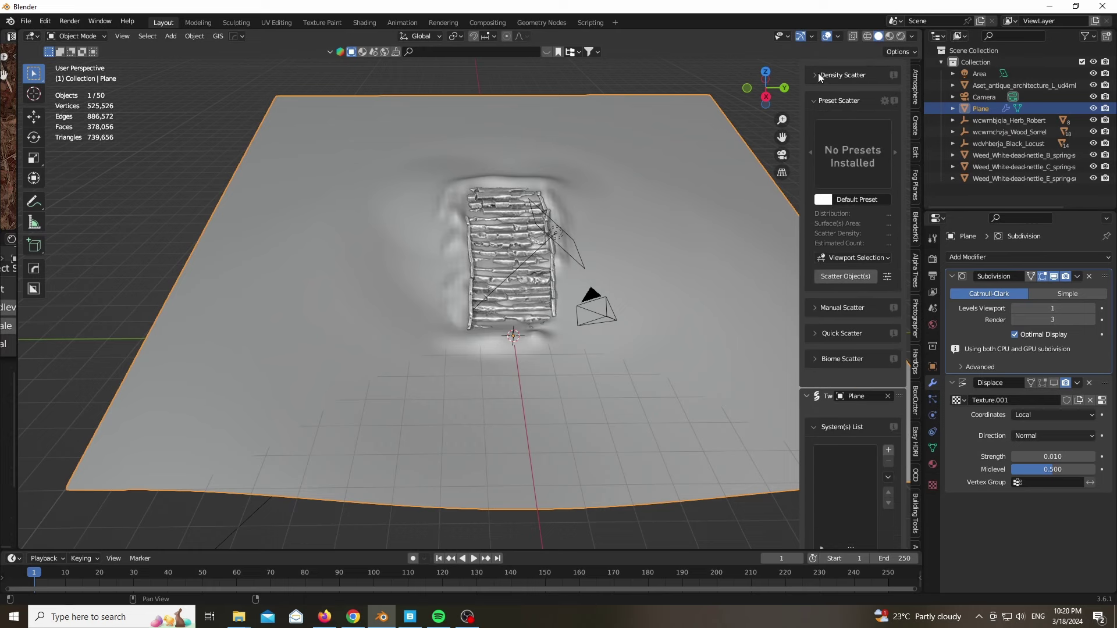
pyautogui.scroll(-5, 718, 264)
pyautogui.scroll(13, 361, 282)
pyautogui.scroll(-6, 373, 292)
pyautogui.scroll(7, 373, 355)
pyautogui.scroll(3, 376, 375)
pyautogui.click(392, 346)
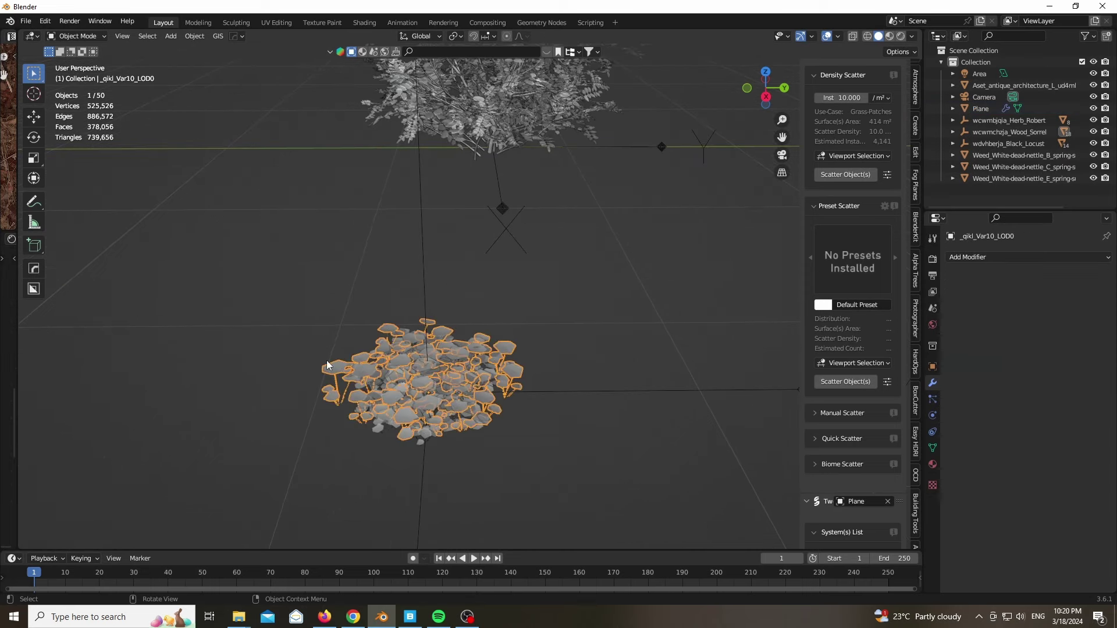
# Switch to Quixel Bridge, look up the ground-cover plant asset in the local Megascans library, and return to Blender
pyautogui.click(410, 616)
pyautogui.scroll(3, 463, 262)
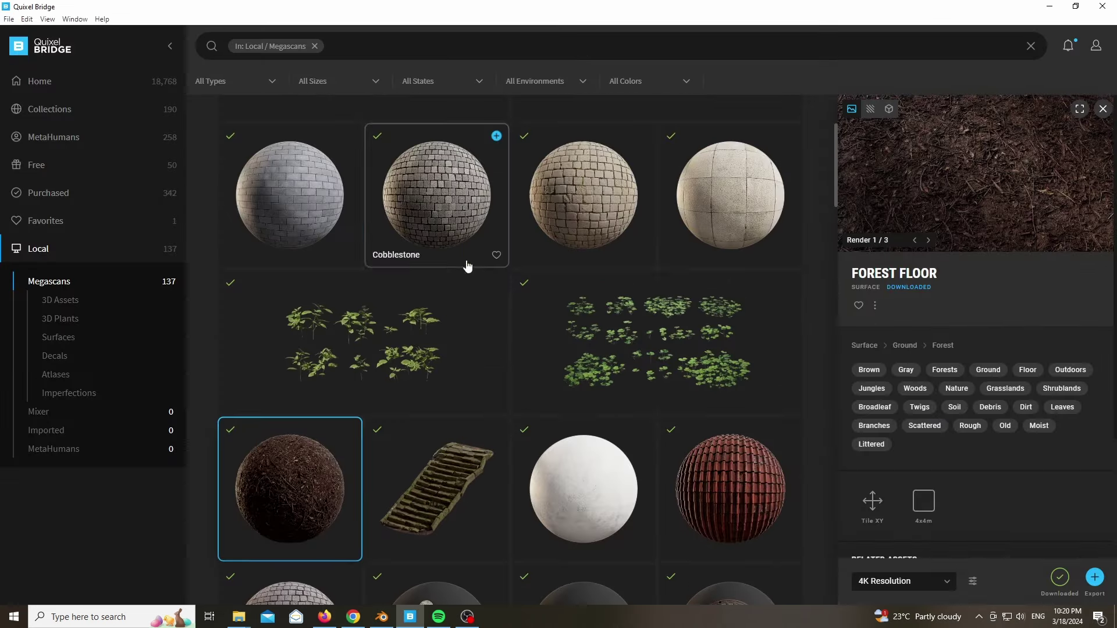
pyautogui.click(683, 354)
pyautogui.scroll(2, 705, 362)
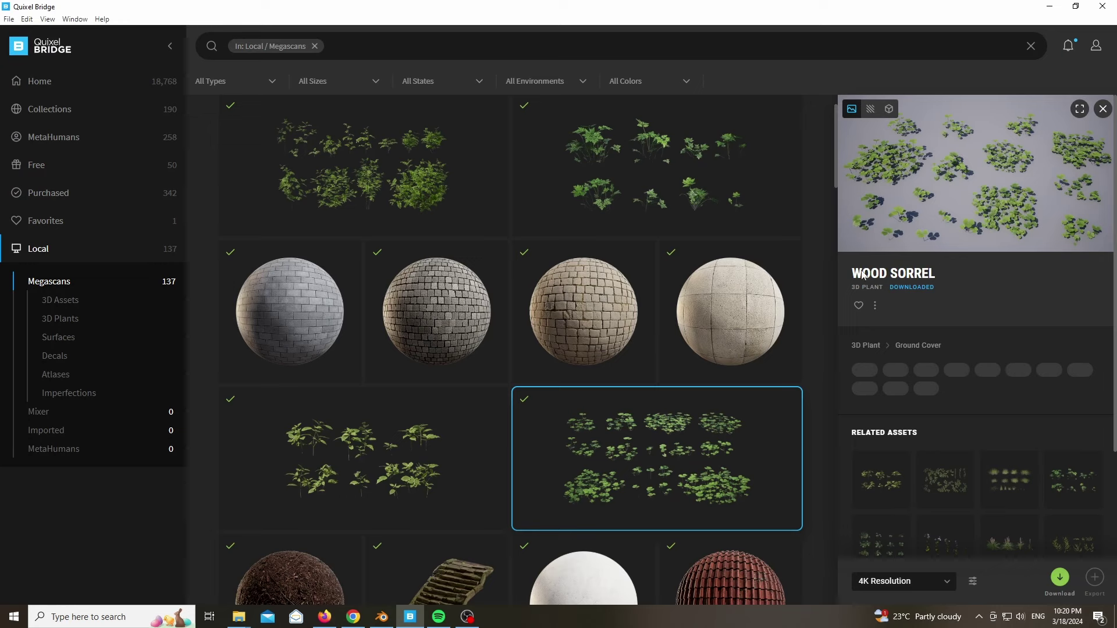
pyautogui.click(382, 617)
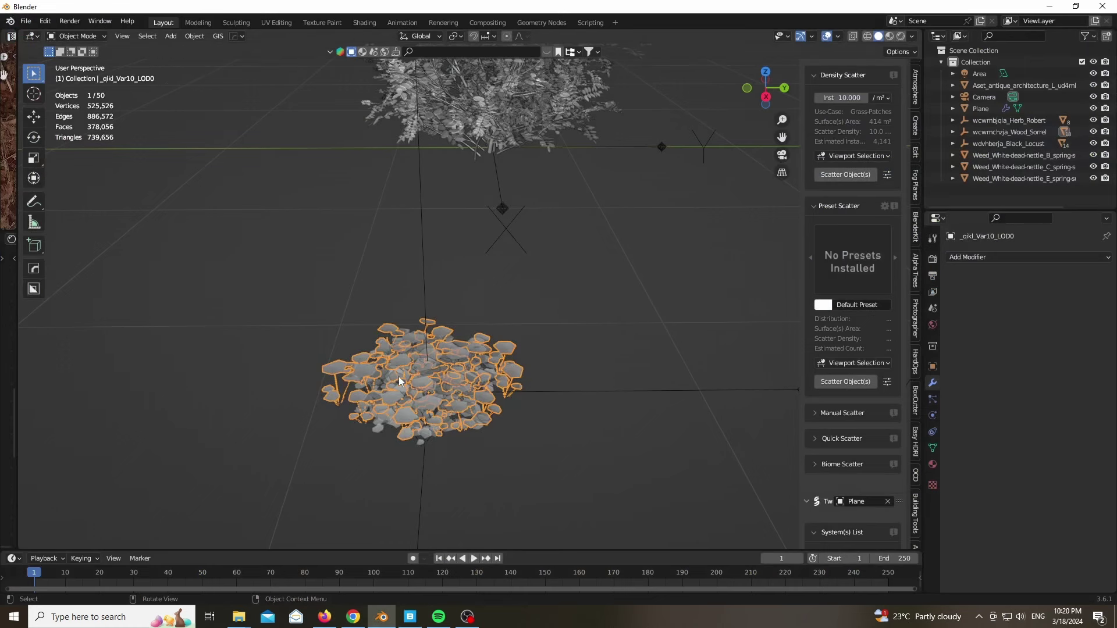
# Select all the Wood Sorrel plant meshes while leaving their parent empty out of the selection
pyautogui.scroll(3, 370, 413)
pyautogui.moveTo(283, 256); pyautogui.dragTo(571, 415)
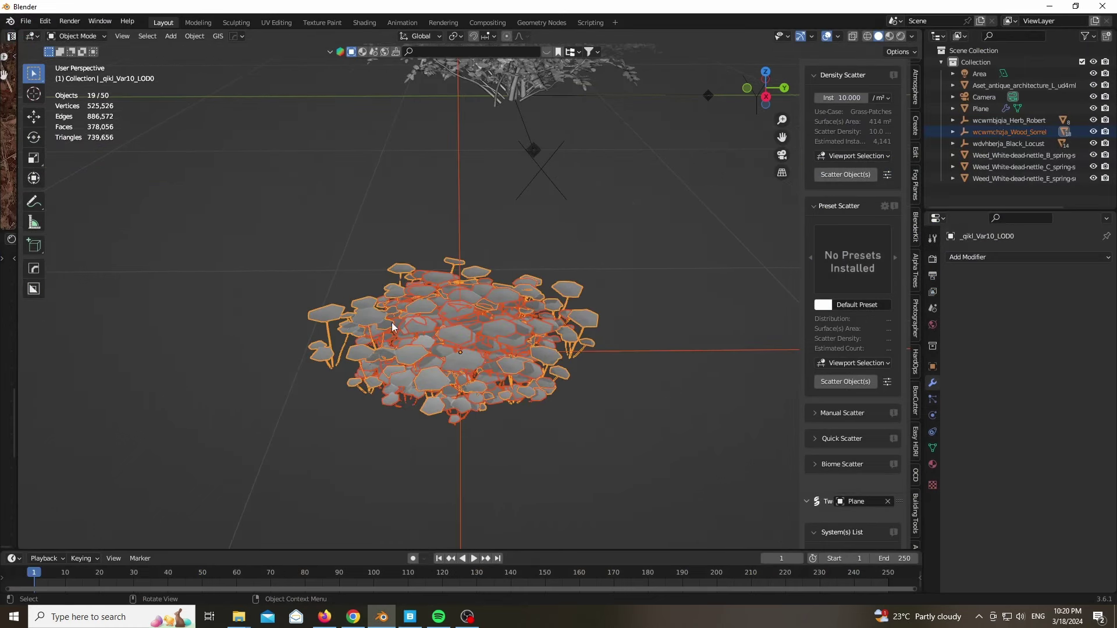
pyautogui.press('alt')
pyautogui.keyDown('ctrl'); pyautogui.moveTo(445, 181); pyautogui.dragTo(473, 201); pyautogui.keyUp('ctrl')
pyautogui.scroll(-4, 386, 330)
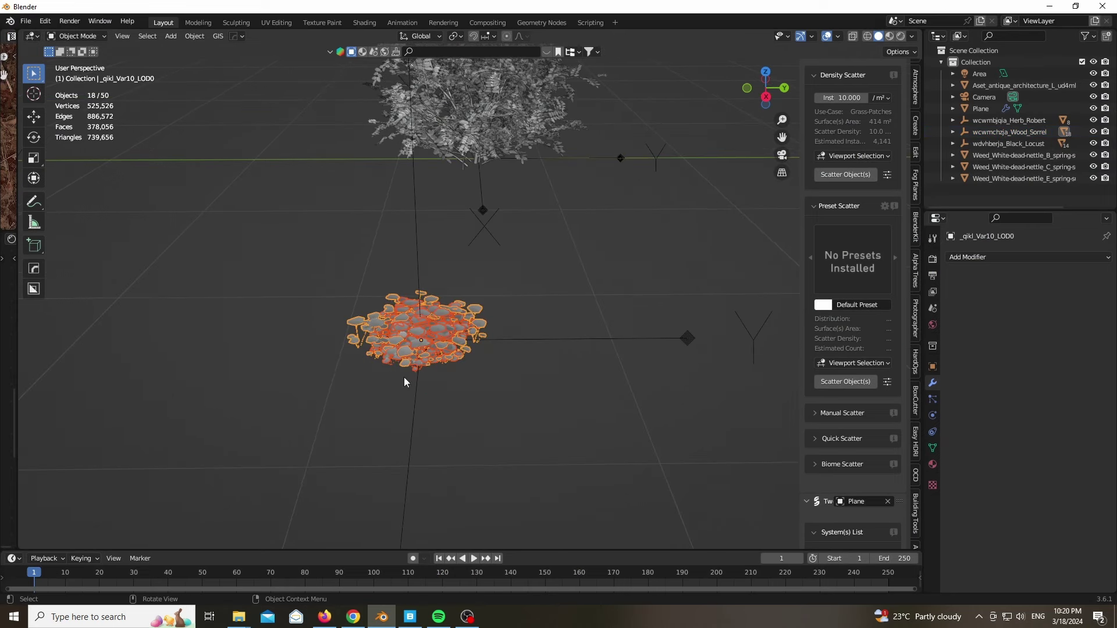
# Set the Density Scatter to 1 instance per m² and scatter the selected Wood Sorrel plants over the ground plane
pyautogui.scroll(-2, 325, 319)
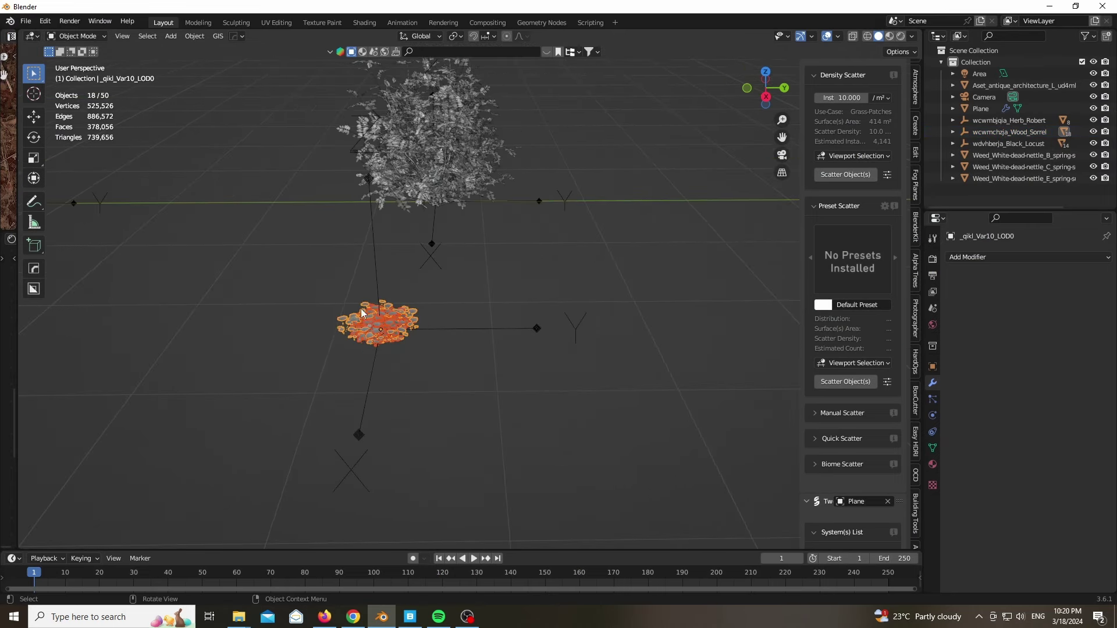
pyautogui.scroll(-3, 242, 361)
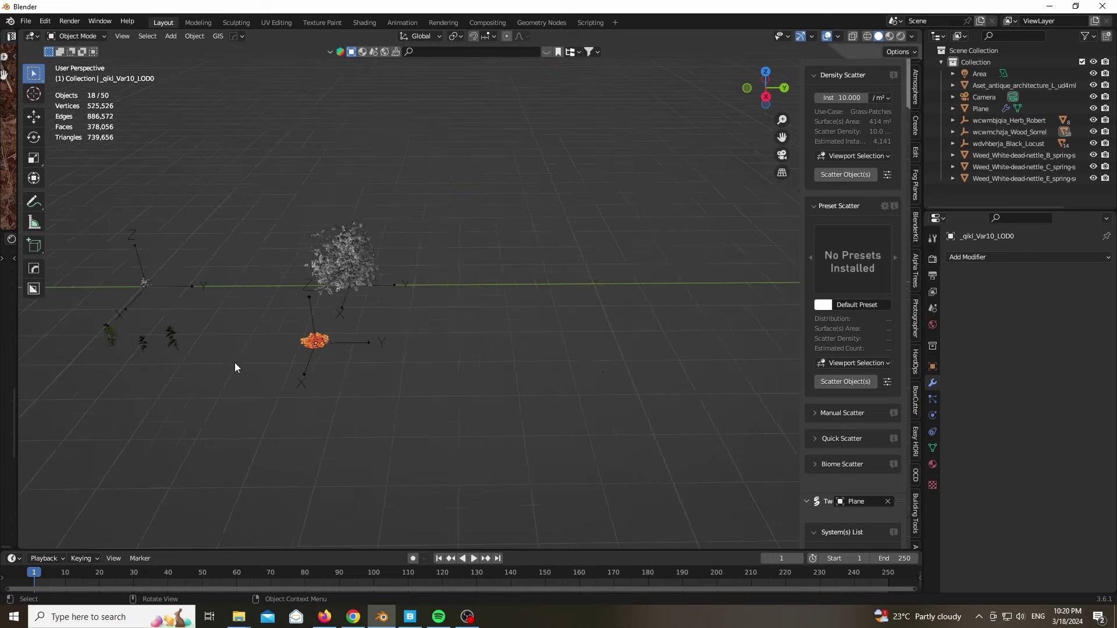
pyautogui.scroll(-7, 201, 355)
pyautogui.scroll(5, 655, 312)
pyautogui.scroll(2, 476, 350)
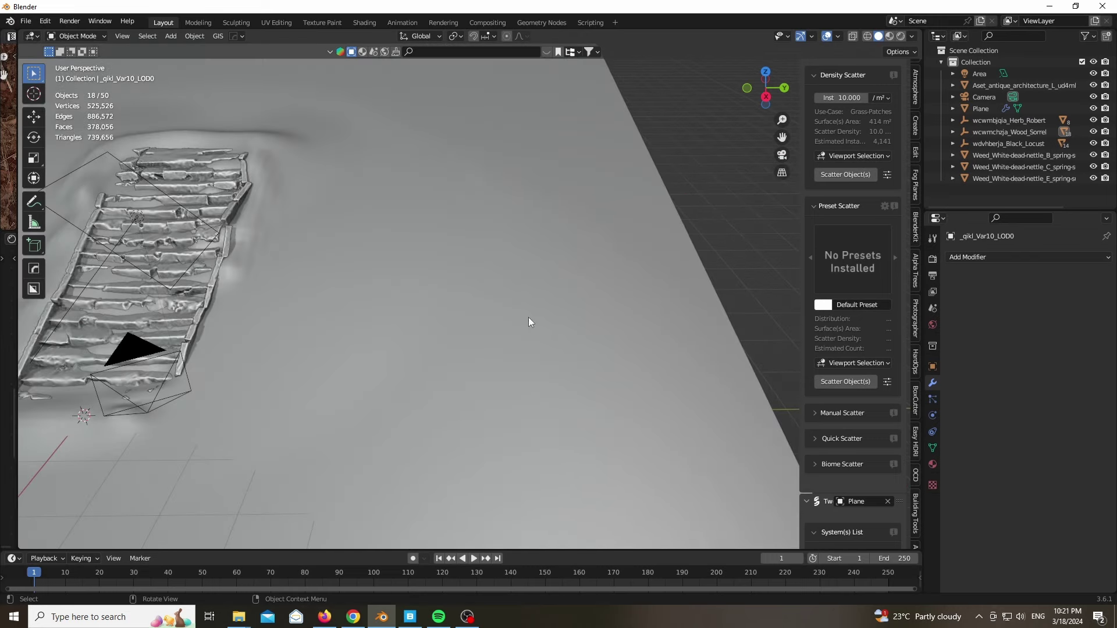
pyautogui.click(854, 97)
pyautogui.write('1')
pyautogui.press('Return')
pyautogui.moveTo(717, 208); pyautogui.dragTo(478, 204, button='middle')
pyautogui.scroll(3, 483, 221)
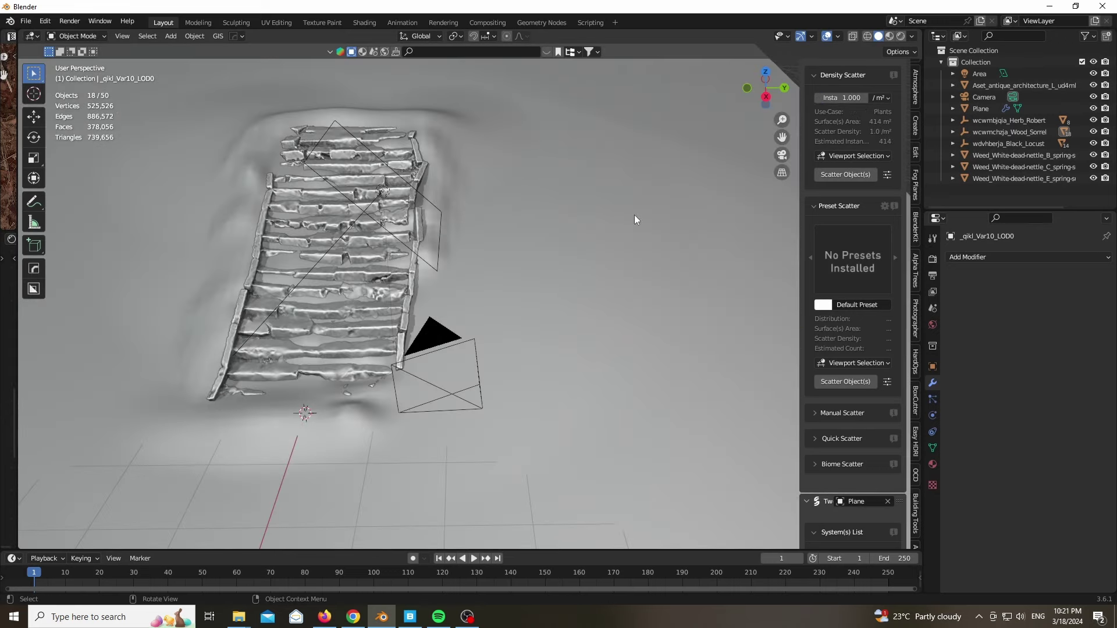
pyautogui.click(850, 174)
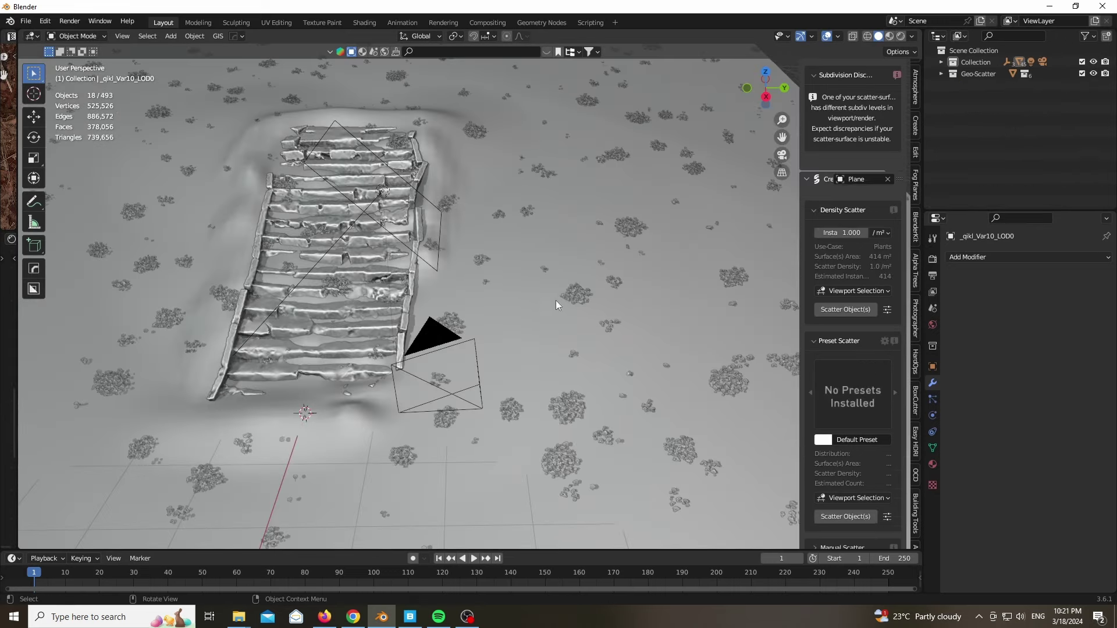
# Return to the camera view and change the viewport to Rendered shading to check the scattered plants
pyautogui.scroll(-10, 557, 268)
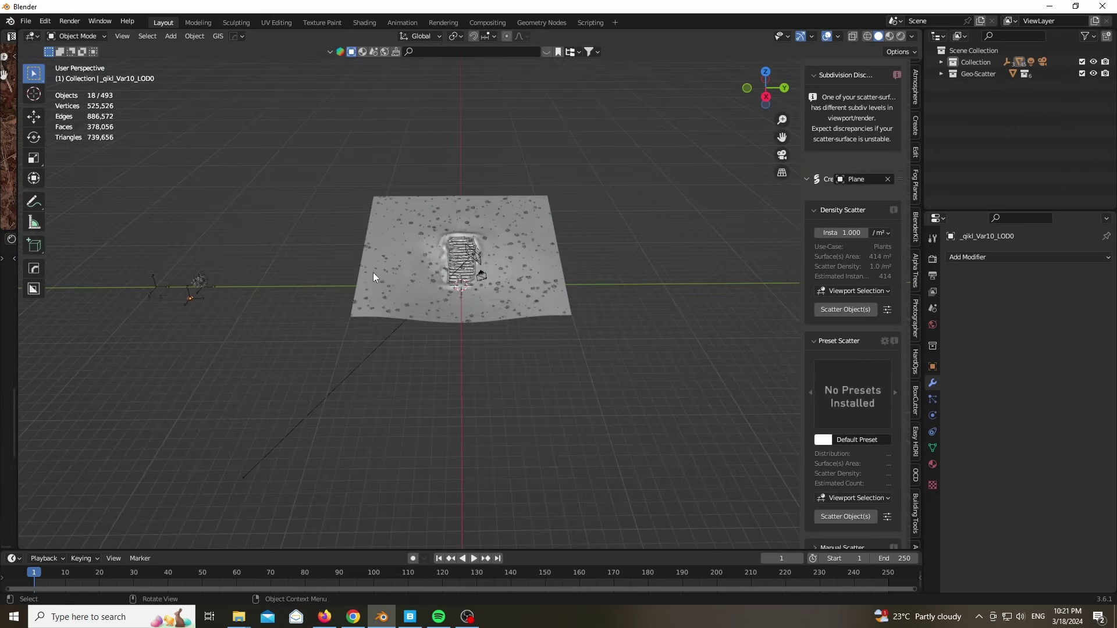
pyautogui.rightClick(379, 294)
pyautogui.click(327, 284)
pyautogui.press('KP_0')
pyautogui.scroll(6, 556, 427)
pyautogui.scroll(-6, 597, 340)
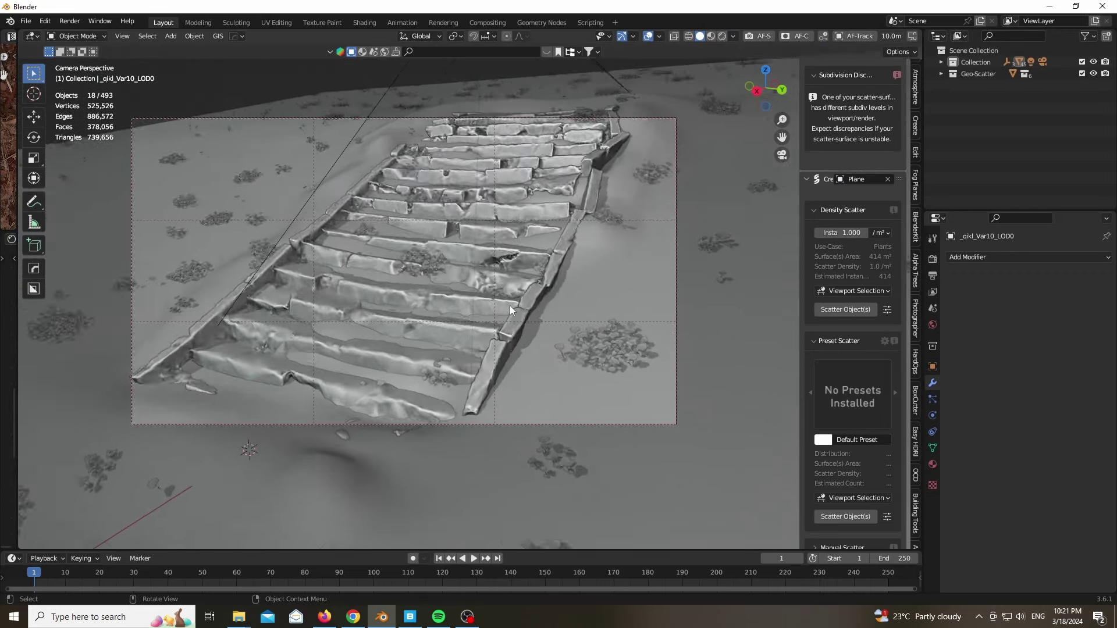
pyautogui.scroll(2, 465, 262)
pyautogui.press('z')
pyautogui.click(464, 280)
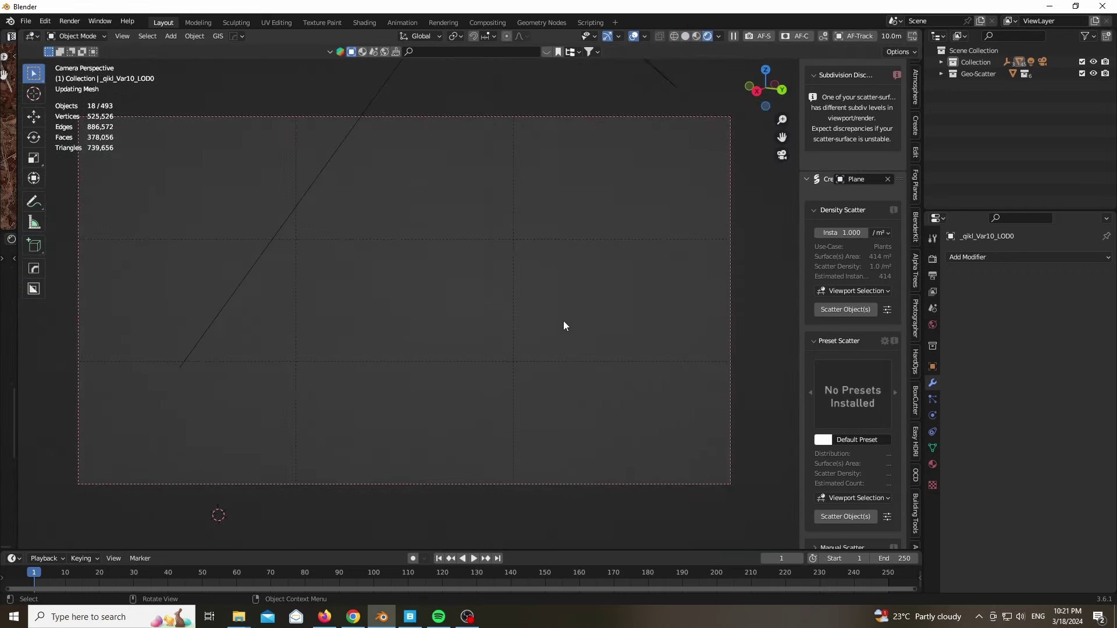
# Hide the sidebar and examine the rendered Wood Sorrel on and around the stairs
pyautogui.press('n')
pyautogui.scroll(4, 651, 424)
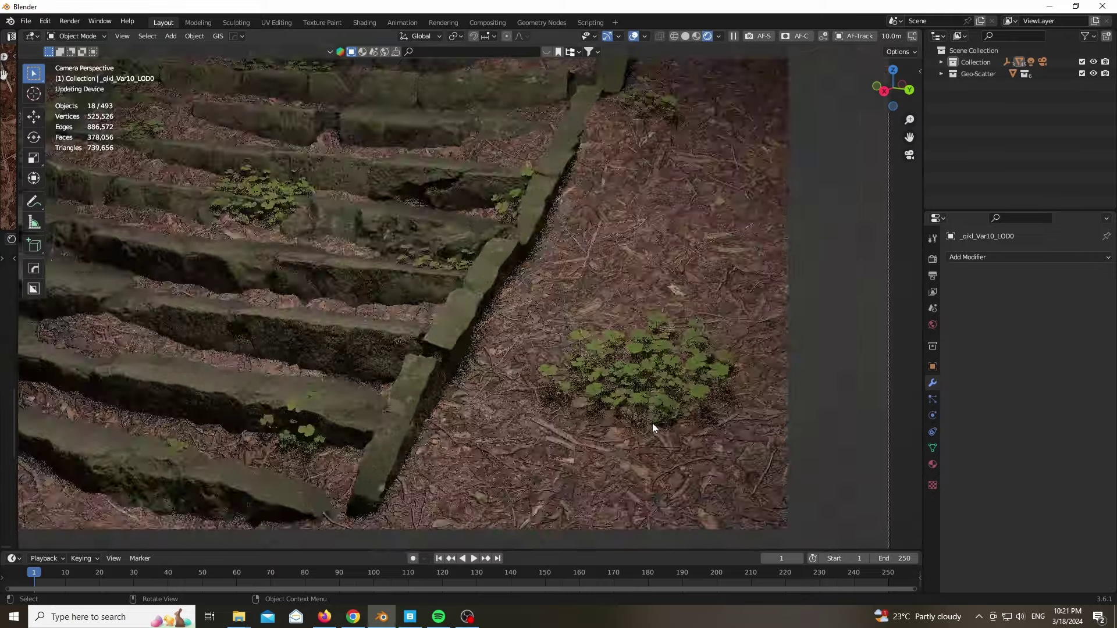
pyautogui.scroll(-5, 652, 424)
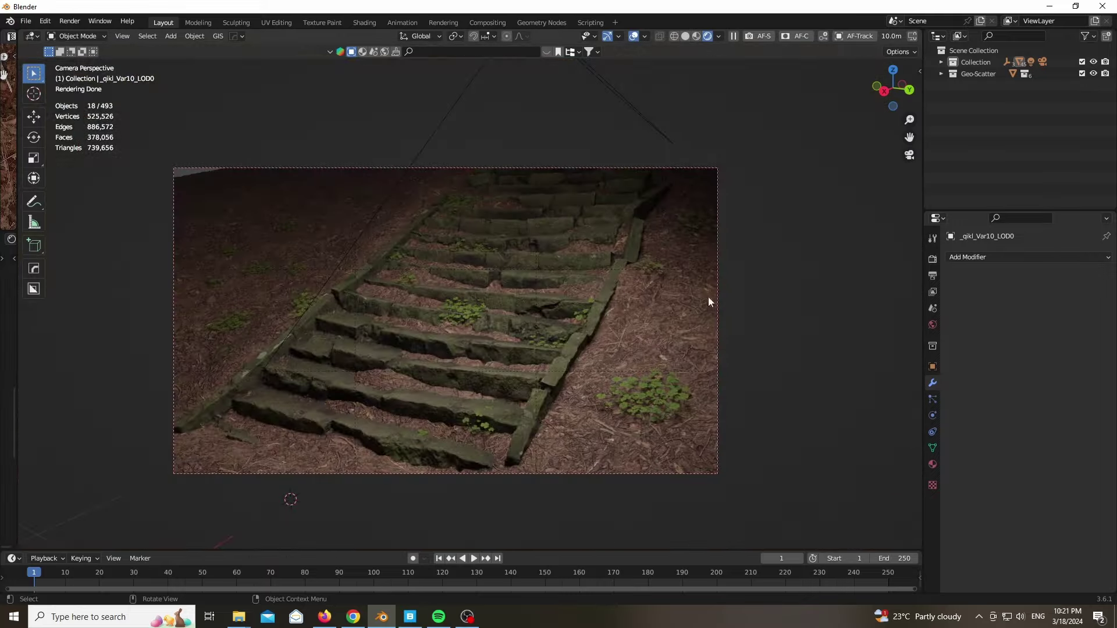
pyautogui.scroll(4, 669, 427)
pyautogui.scroll(-3, 634, 348)
# Isolate the selected Wood Sorrel plants in local view and display them in Material Preview shading
pyautogui.press('z')
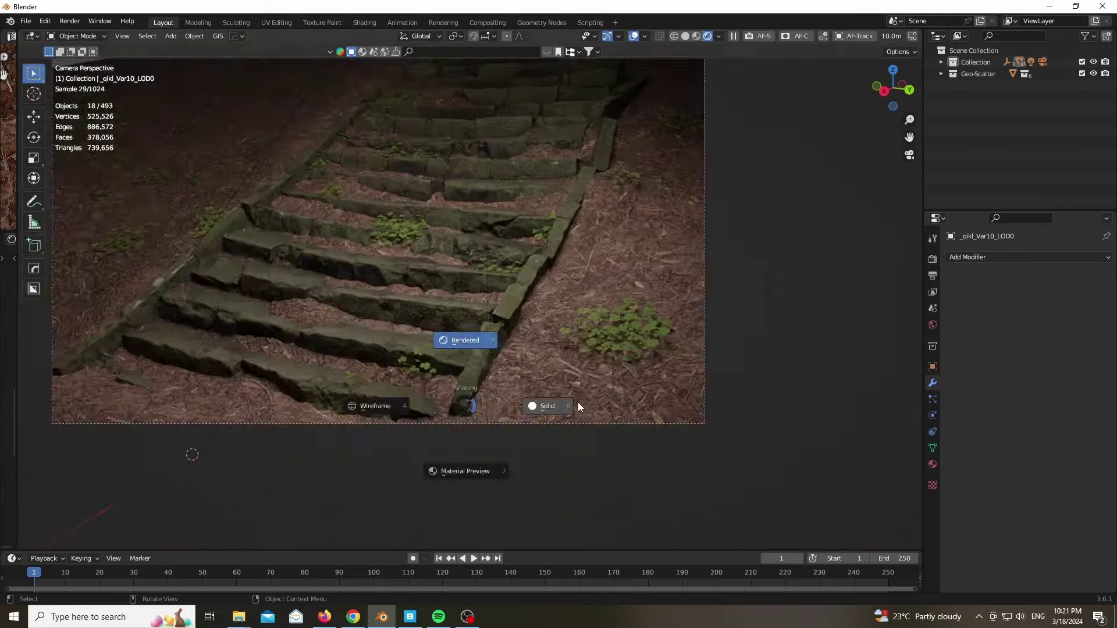
pyautogui.click(578, 402)
pyautogui.press('KP_Divide')
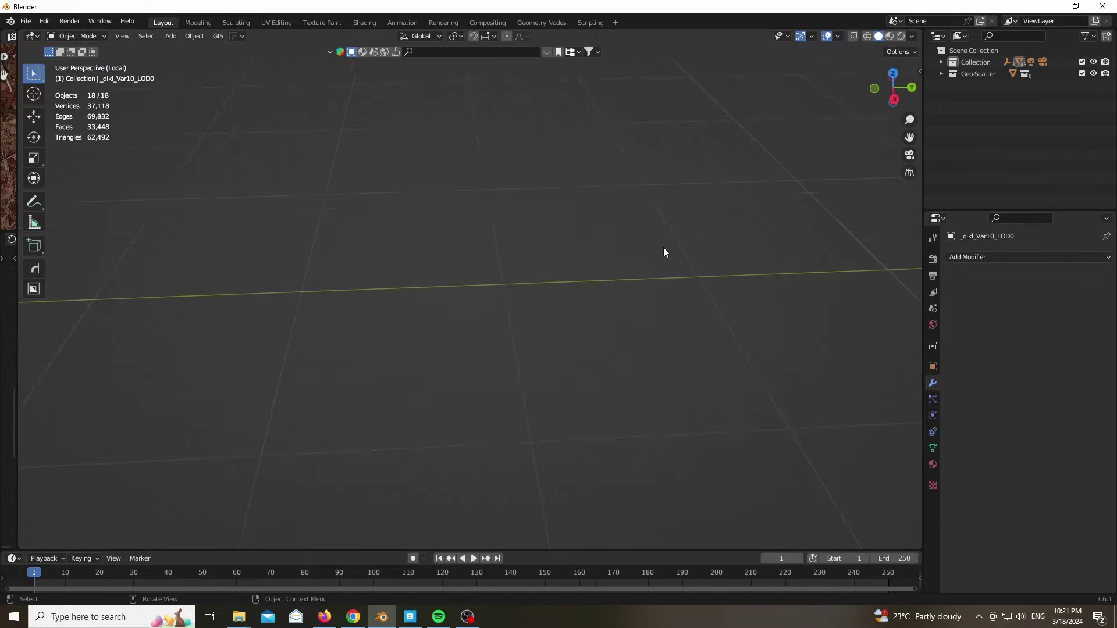
pyautogui.press('z')
pyautogui.click(561, 463)
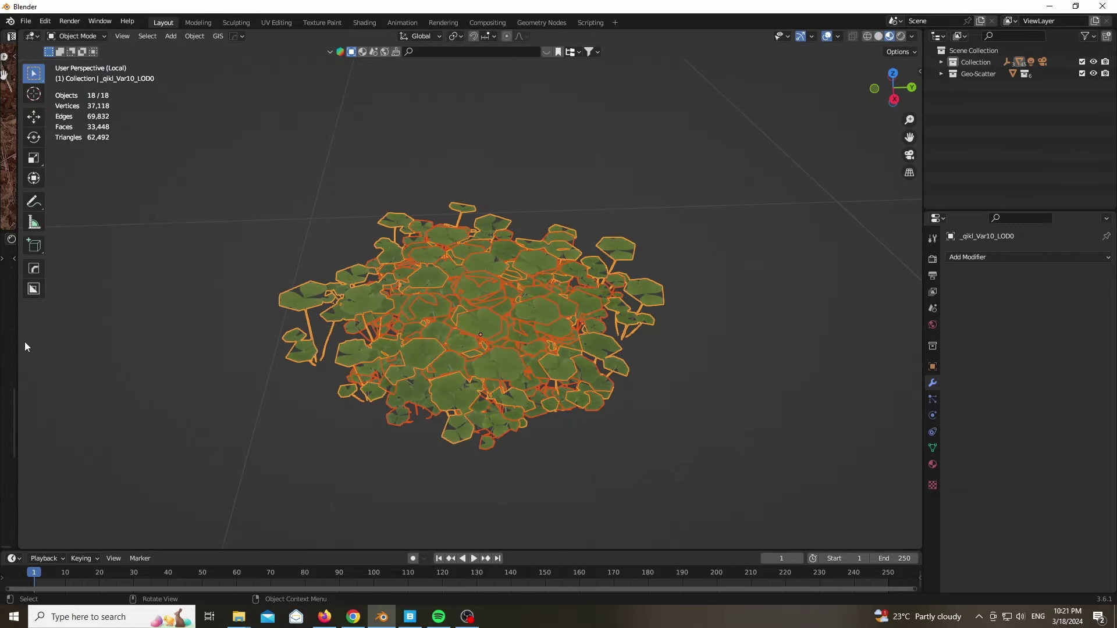
# Enlarge the shader node editor beside the viewport to show the Wood Sorrel material, and deselect the plants
pyautogui.moveTo(18, 343); pyautogui.dragTo(439, 323)
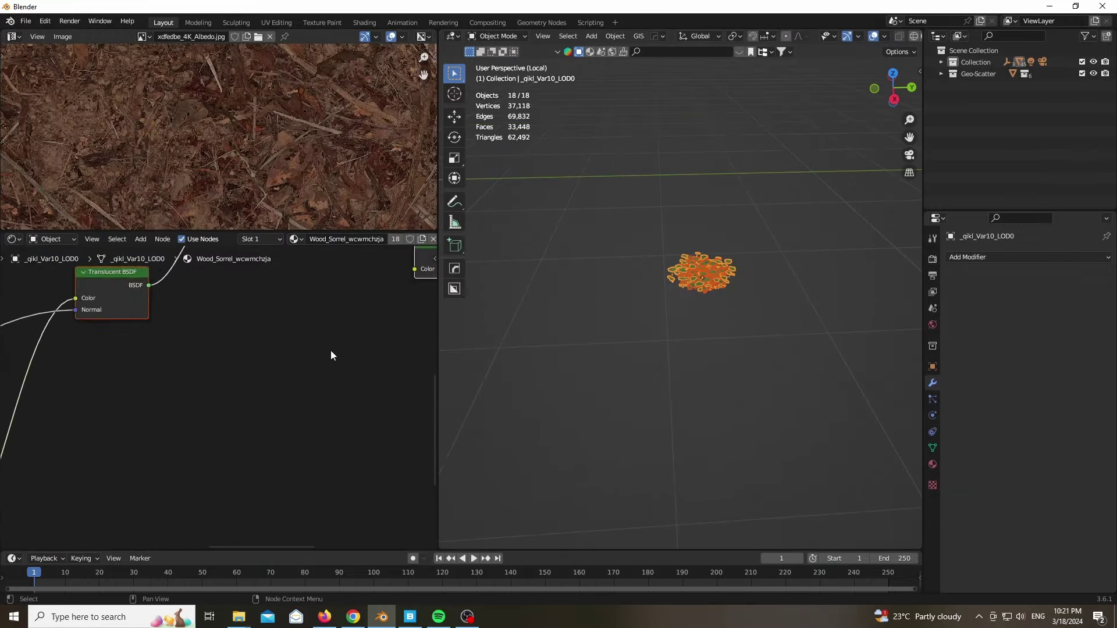
pyautogui.scroll(-2, 322, 364)
pyautogui.scroll(10, 733, 249)
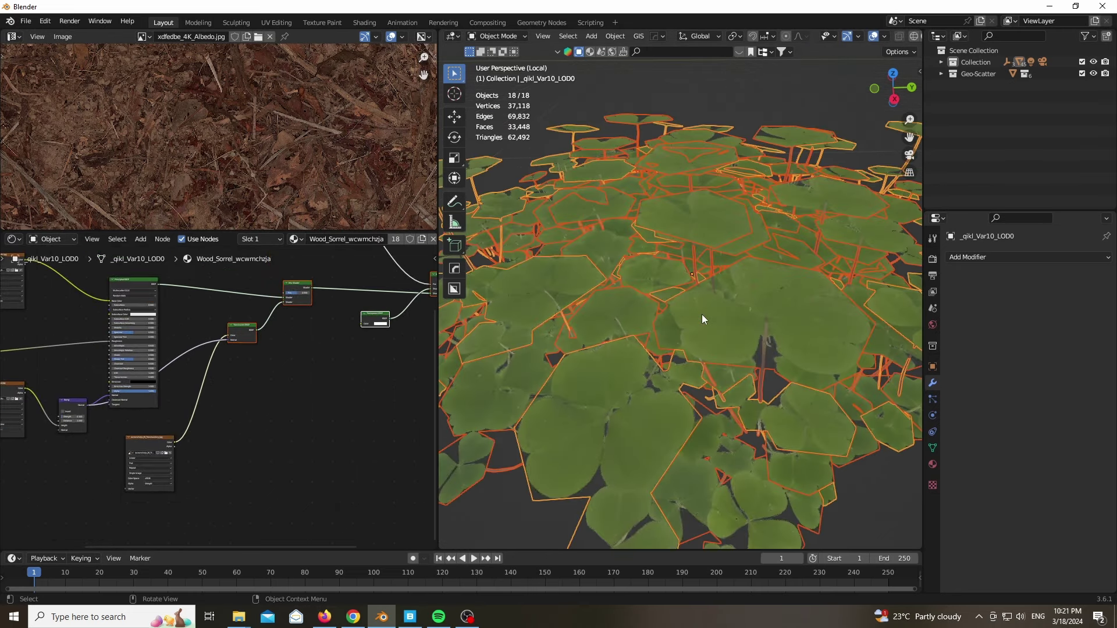
pyautogui.click(628, 81)
# Examine the albedo, roughness and bump texture connections to the Principled BSDF in the Wood Sorrel material
pyautogui.scroll(-3, 278, 424)
pyautogui.moveTo(246, 438); pyautogui.dragTo(414, 465, button='middle')
pyautogui.scroll(5, 309, 464)
pyautogui.scroll(3, 307, 468)
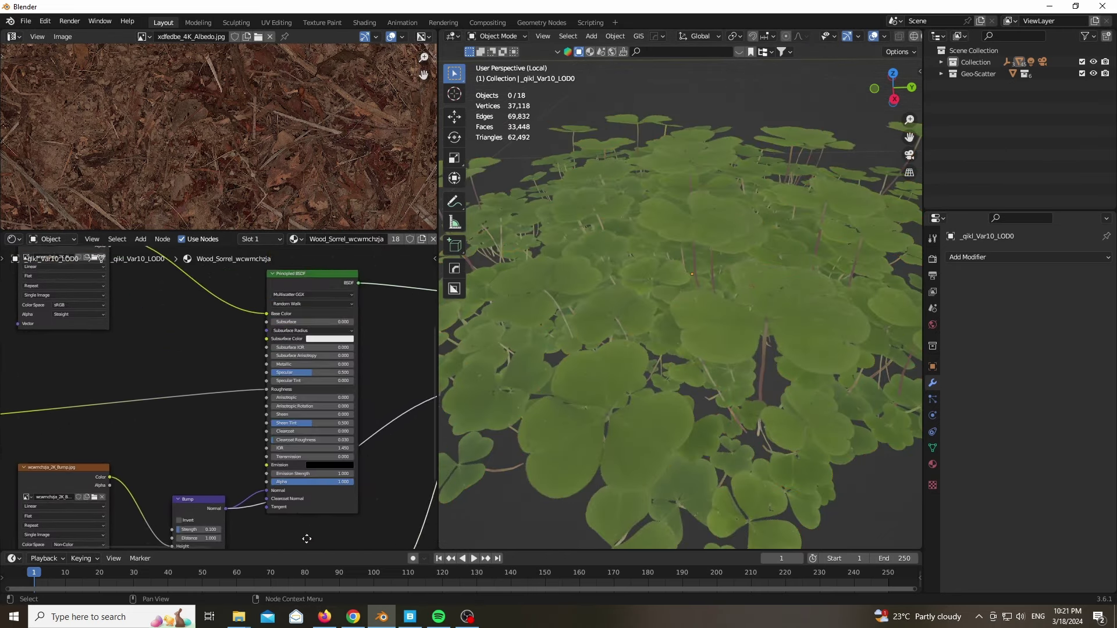
pyautogui.moveTo(176, 298); pyautogui.dragTo(260, 316, button='middle')
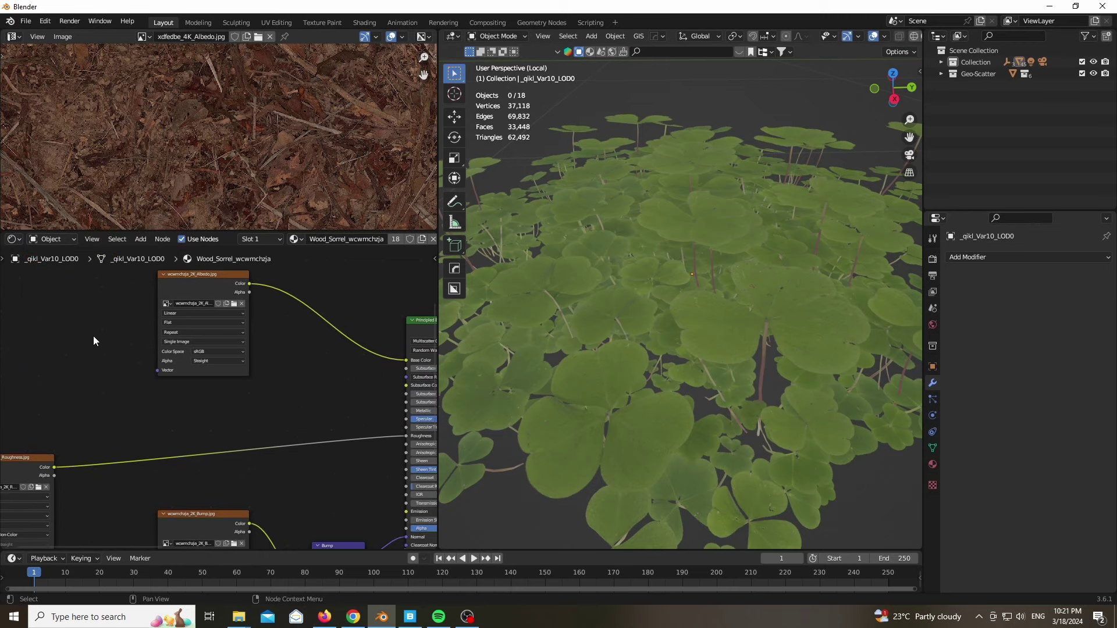
pyautogui.moveTo(94, 340); pyautogui.dragTo(290, 248, button='middle')
pyautogui.moveTo(370, 434); pyautogui.dragTo(166, 353, button='middle')
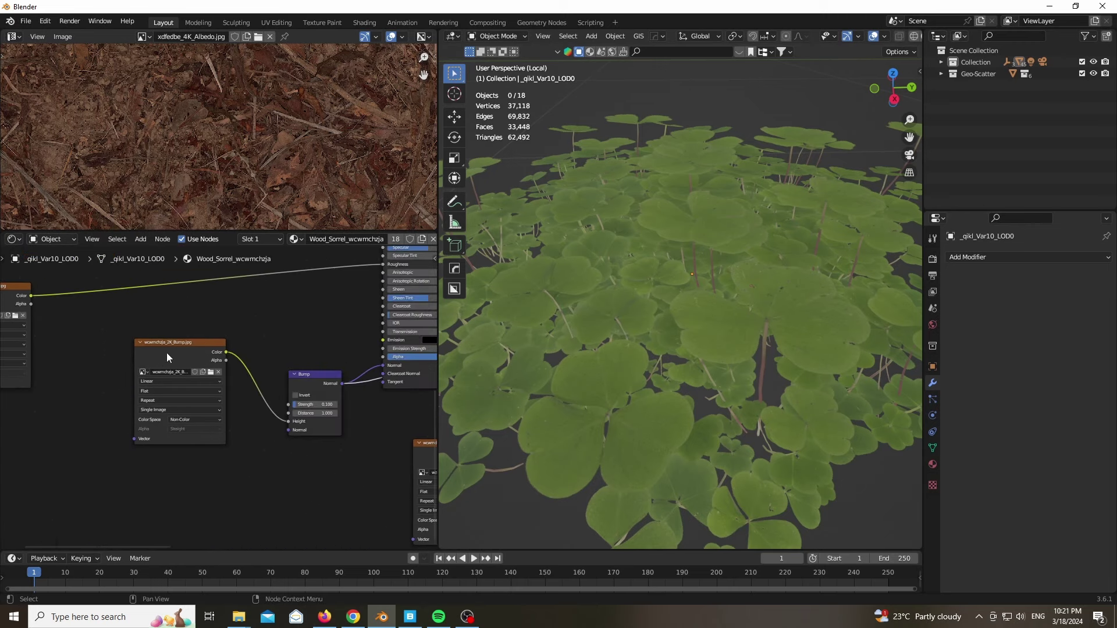
pyautogui.moveTo(350, 398); pyautogui.dragTo(0, 454, button='middle')
# Select the Translucent BSDF node and trace its color input back to the Wood Sorrel transparency texture
pyautogui.scroll(-3, 281, 427)
pyautogui.moveTo(343, 355); pyautogui.dragTo(303, 401, button='middle')
pyautogui.moveTo(203, 383); pyautogui.dragTo(224, 398)
pyautogui.click(233, 364)
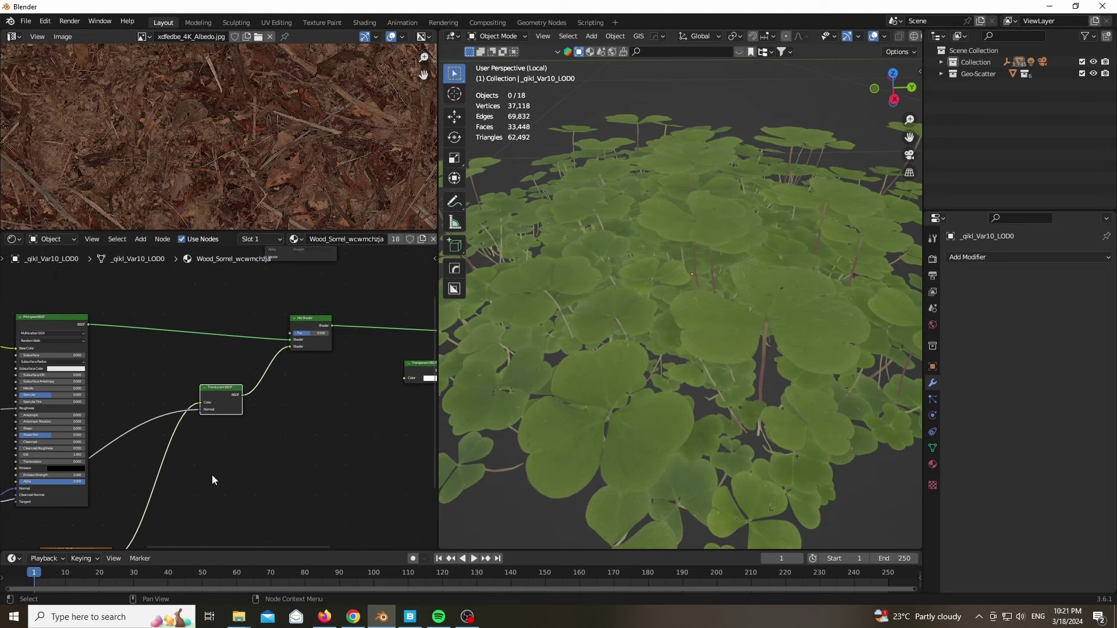
pyautogui.moveTo(166, 503); pyautogui.dragTo(234, 402, button='middle')
pyautogui.scroll(3, 60, 541)
pyautogui.moveTo(342, 321); pyautogui.dragTo(187, 511, button='middle')
pyautogui.scroll(-10, 258, 445)
pyautogui.moveTo(219, 412); pyautogui.dragTo(236, 379, button='middle')
pyautogui.scroll(9, 206, 544)
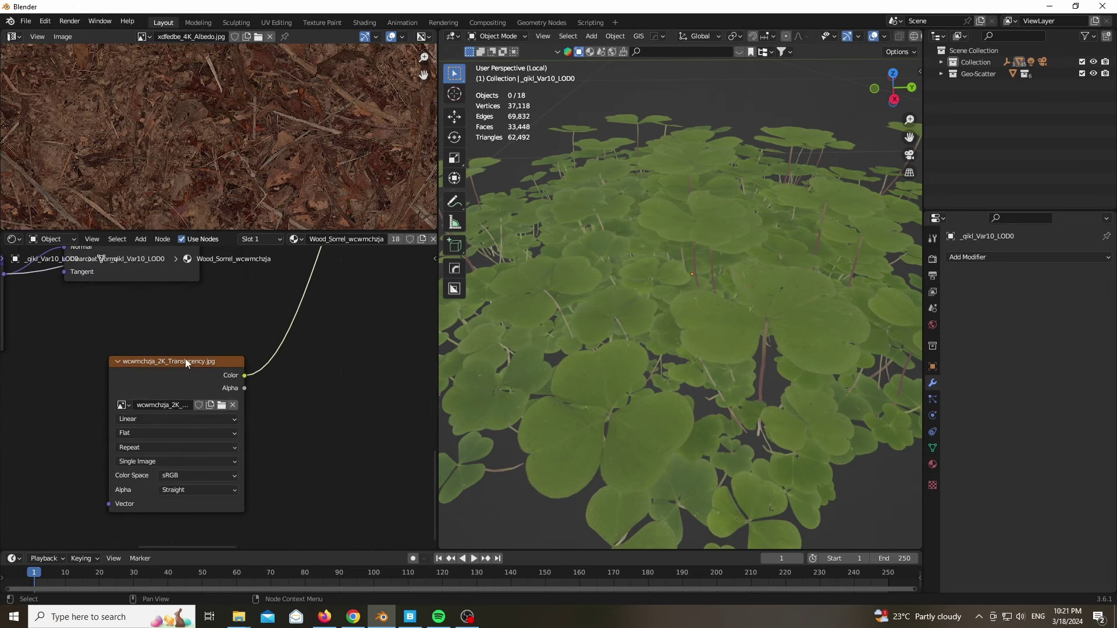
# Examine how the opacity texture and Transparent BSDF feed the final Mix Shader of the Wood Sorrel material
pyautogui.moveTo(355, 273); pyautogui.dragTo(141, 495, button='middle')
pyautogui.scroll(-9, 141, 494)
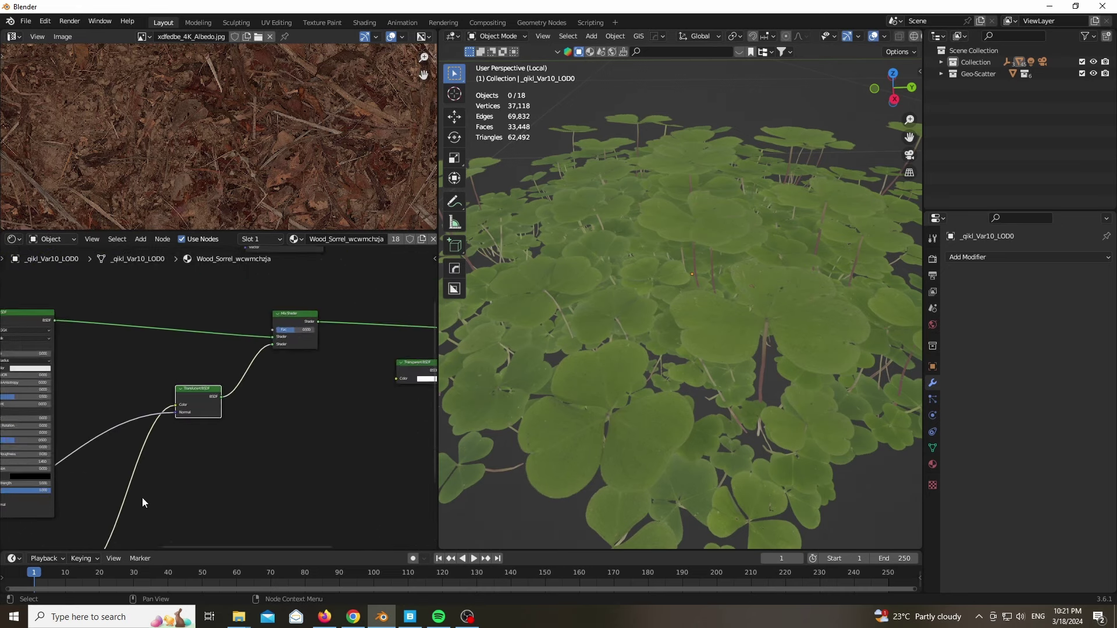
pyautogui.moveTo(311, 403); pyautogui.dragTo(300, 436, button='middle')
pyautogui.moveTo(219, 370); pyautogui.dragTo(87, 441, button='middle')
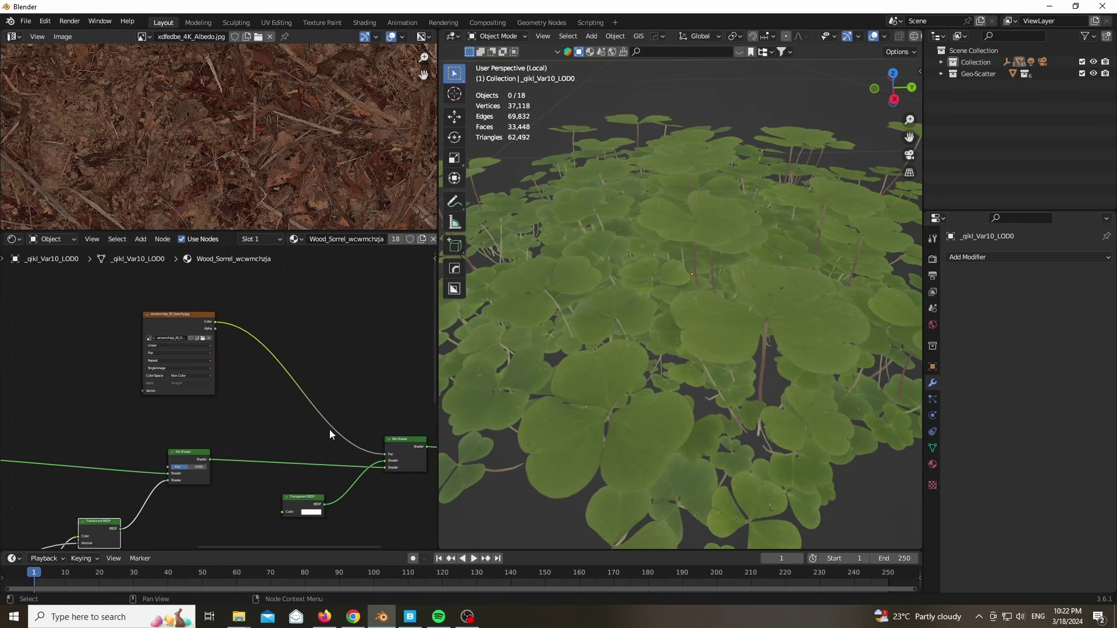
# Move the opacity texture node closer to the final Mix Shader and follow its connection to the Material Output
pyautogui.moveTo(330, 431); pyautogui.dragTo(260, 390, button='middle')
pyautogui.moveTo(235, 464); pyautogui.dragTo(236, 466)
pyautogui.moveTo(85, 299); pyautogui.dragTo(156, 319)
pyautogui.scroll(1, 166, 295)
pyautogui.scroll(1, 165, 296)
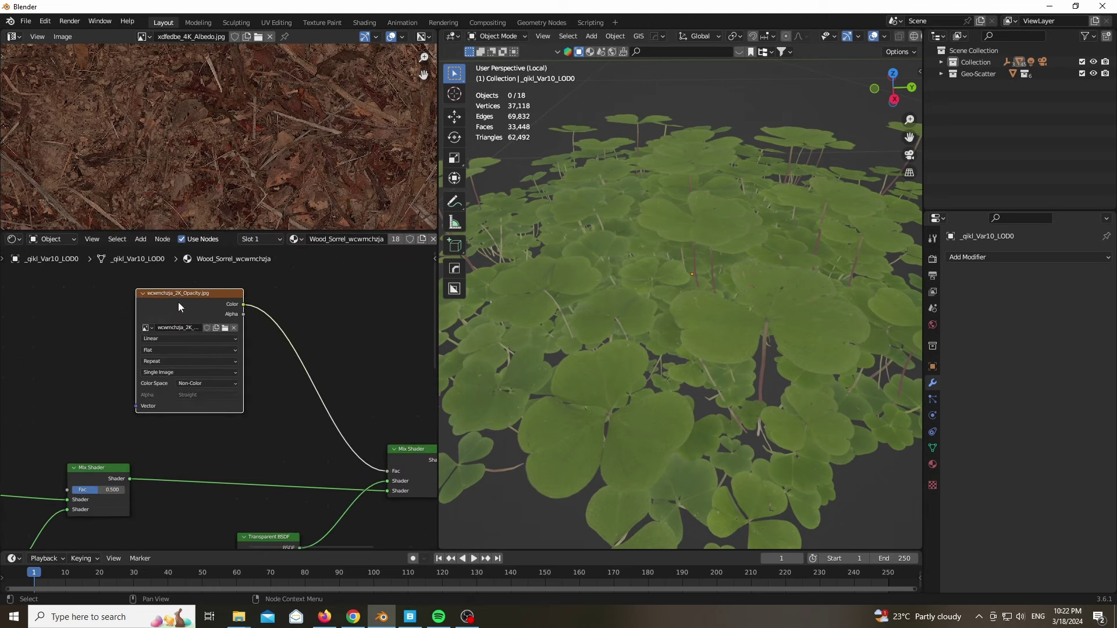
pyautogui.scroll(-5, 343, 305)
pyautogui.moveTo(368, 344); pyautogui.dragTo(246, 335, button='middle')
# Exit the isolated local view of the Wood Sorrel plants to show the full stairs scene
pyautogui.scroll(-6, 627, 315)
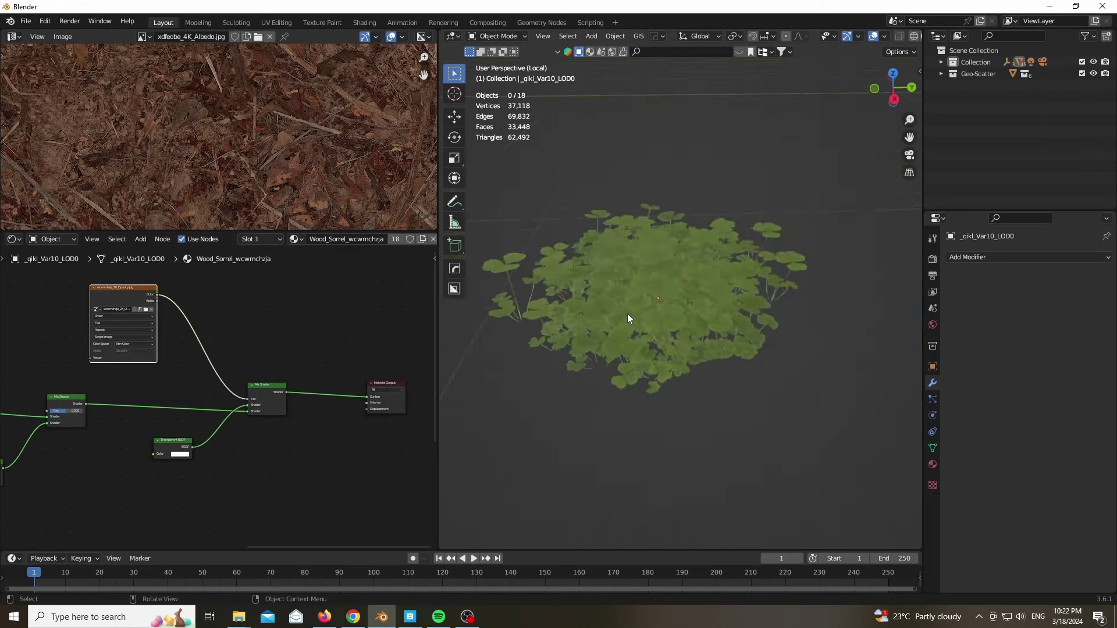
pyautogui.scroll(6, 629, 313)
pyautogui.press('KP_Divide')
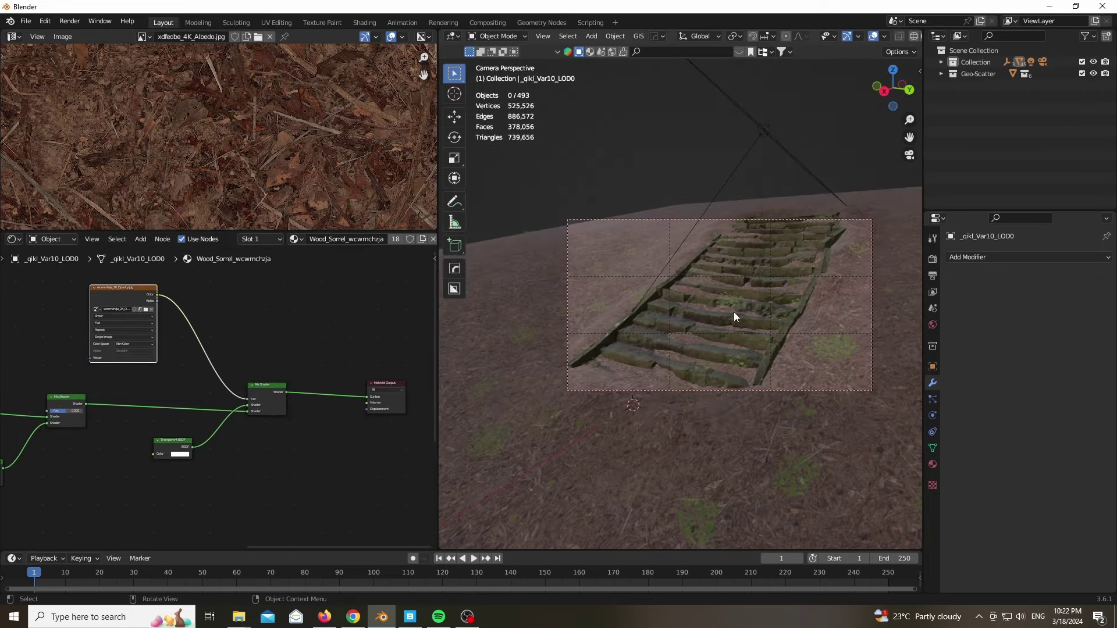
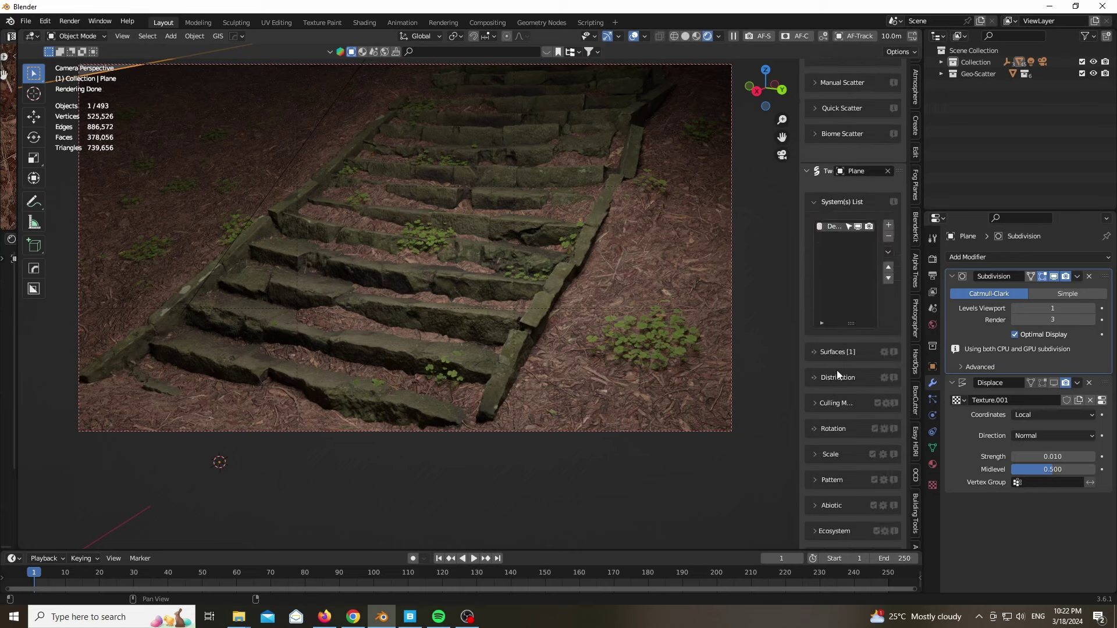
# Set the plant scatter's distribution density to 20 instances per m² after trying 5
pyautogui.click(838, 374)
pyautogui.scroll(-5, 837, 370)
pyautogui.click(838, 327)
pyautogui.write('5')
pyautogui.press('Return')
pyautogui.click(860, 326)
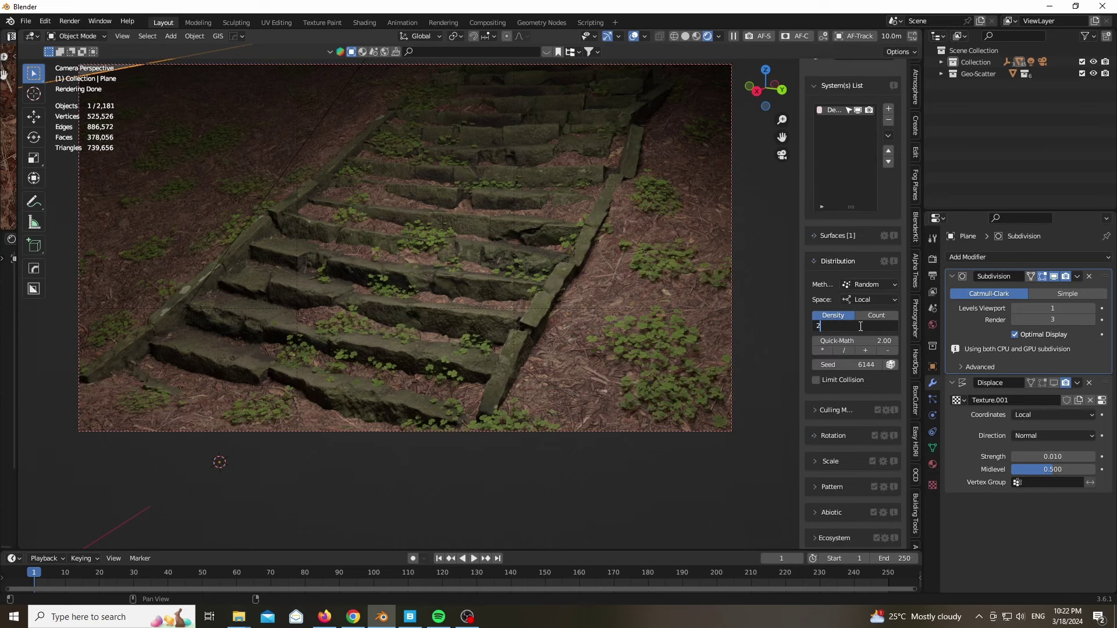
pyautogui.write('20')
pyautogui.press('Return')
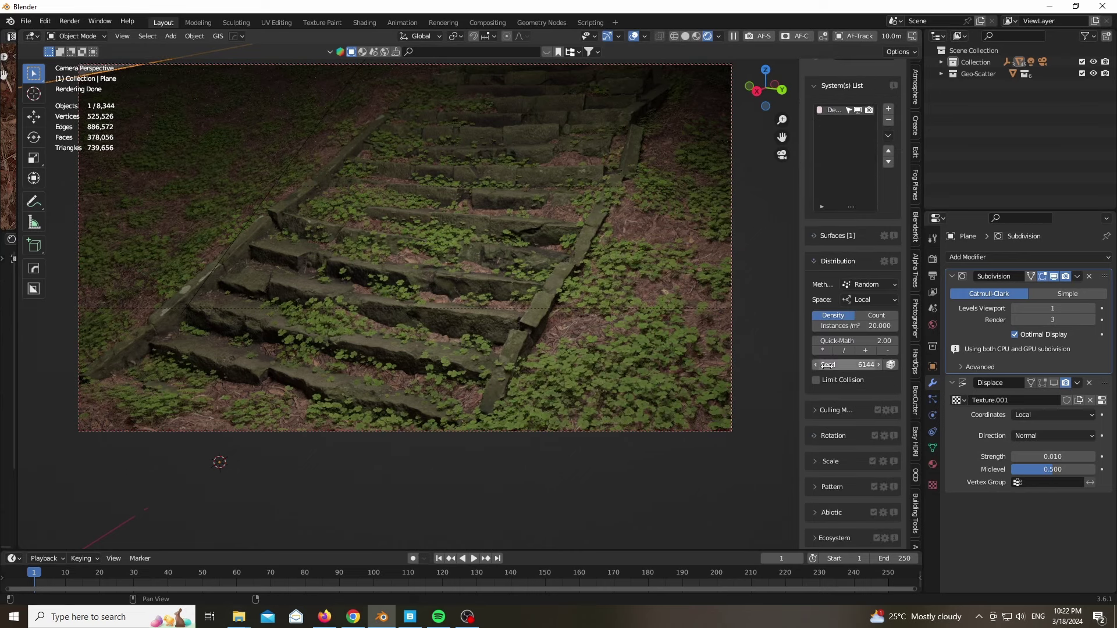
# Try aligning the scattered plants' normal axis to Global Z
pyautogui.scroll(-5, 848, 379)
pyautogui.click(814, 277)
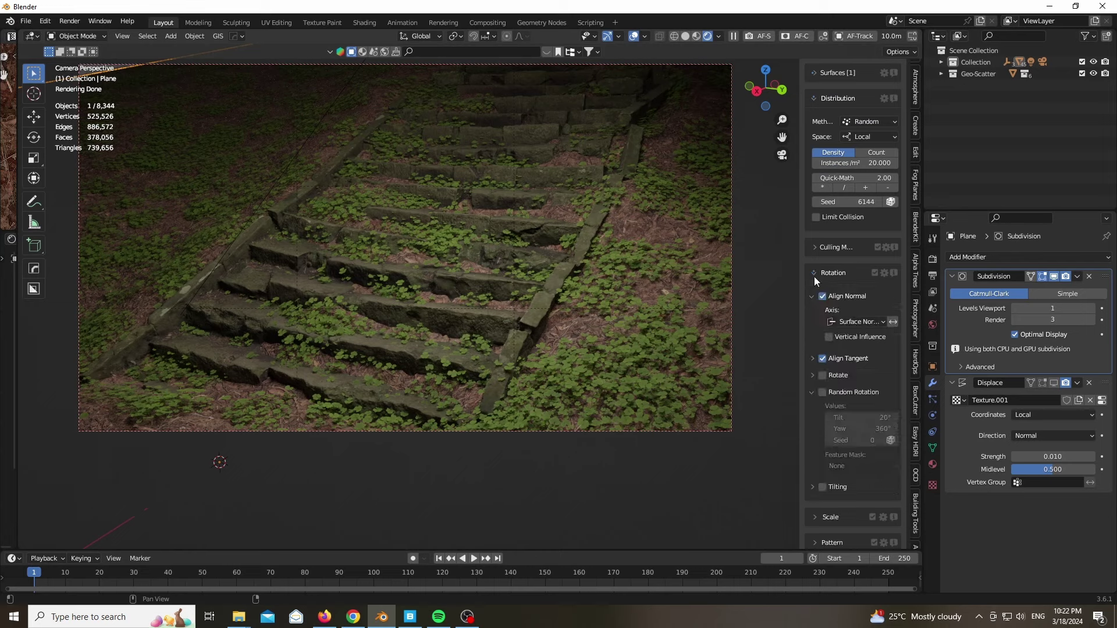
pyautogui.scroll(-3, 832, 285)
pyautogui.click(857, 253)
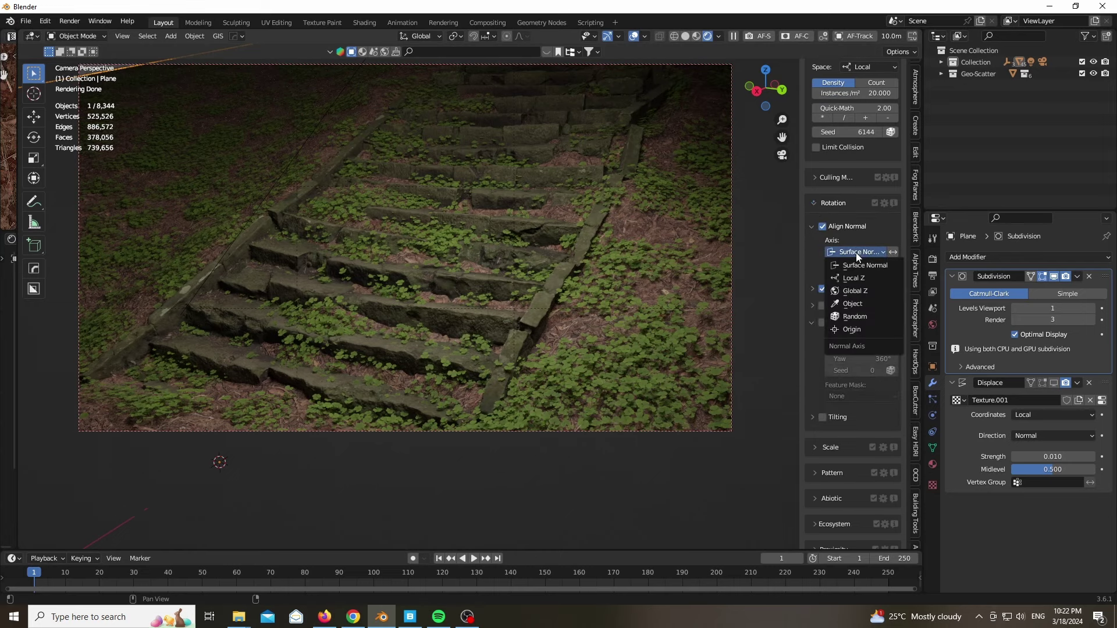
pyautogui.click(858, 290)
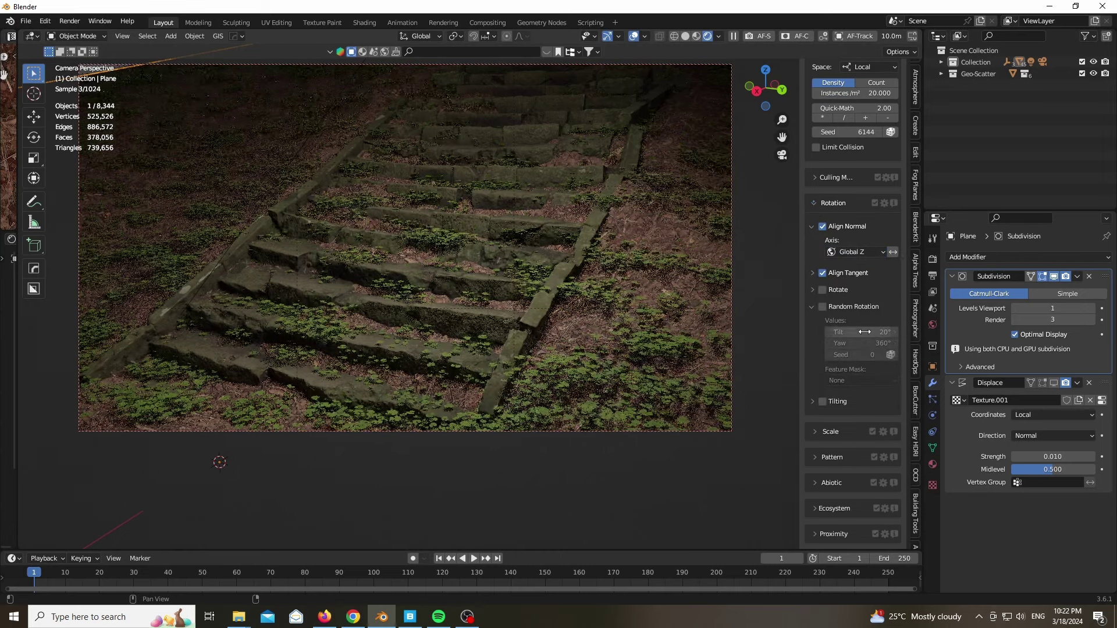
# Enable Random Rotation for the scattered plants and set the Align Normal axis to Surface Normal
pyautogui.click(823, 307)
pyautogui.click(850, 252)
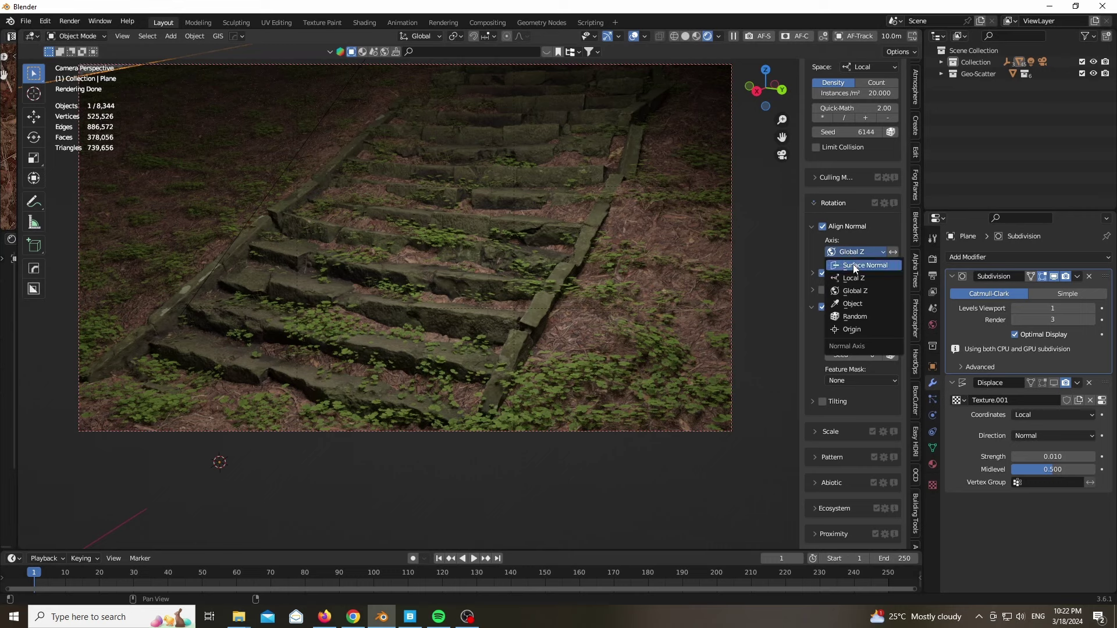
pyautogui.click(854, 266)
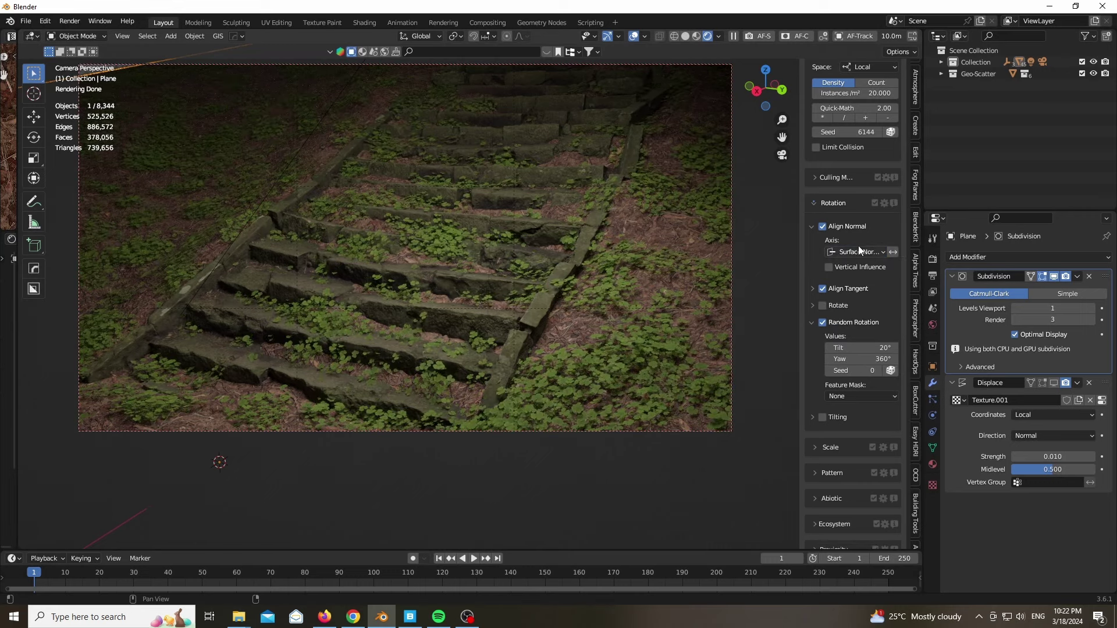
# Enable Random Scale and Default Scale for the scatter and set the random factor to 0.8 on X, Y and Z
pyautogui.scroll(-3, 861, 247)
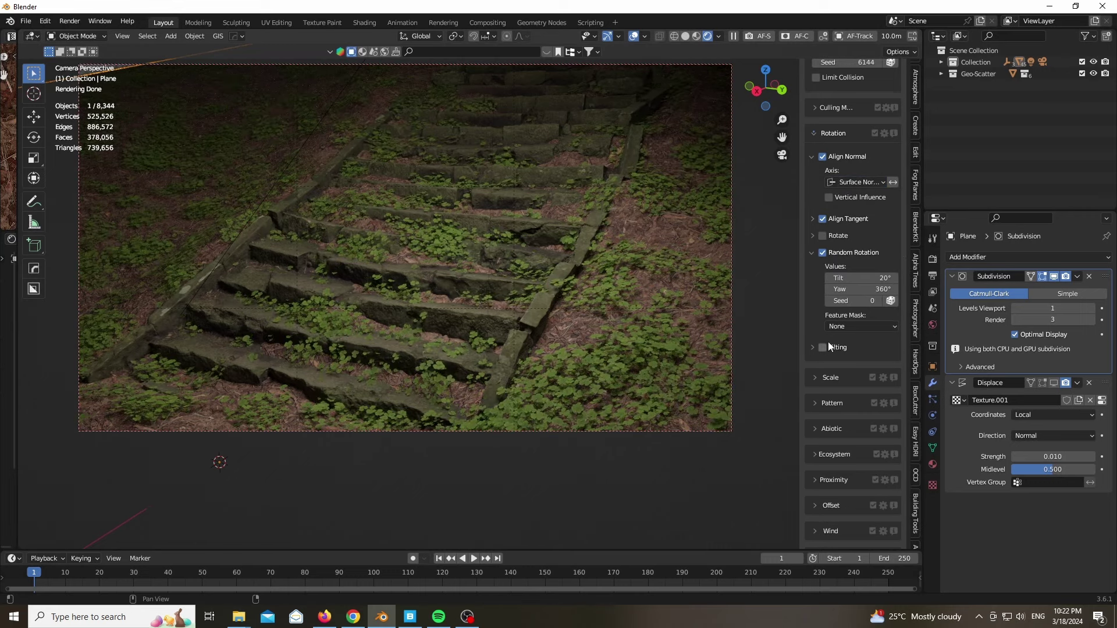
pyautogui.scroll(-2, 829, 340)
pyautogui.click(818, 331)
pyautogui.scroll(-3, 819, 331)
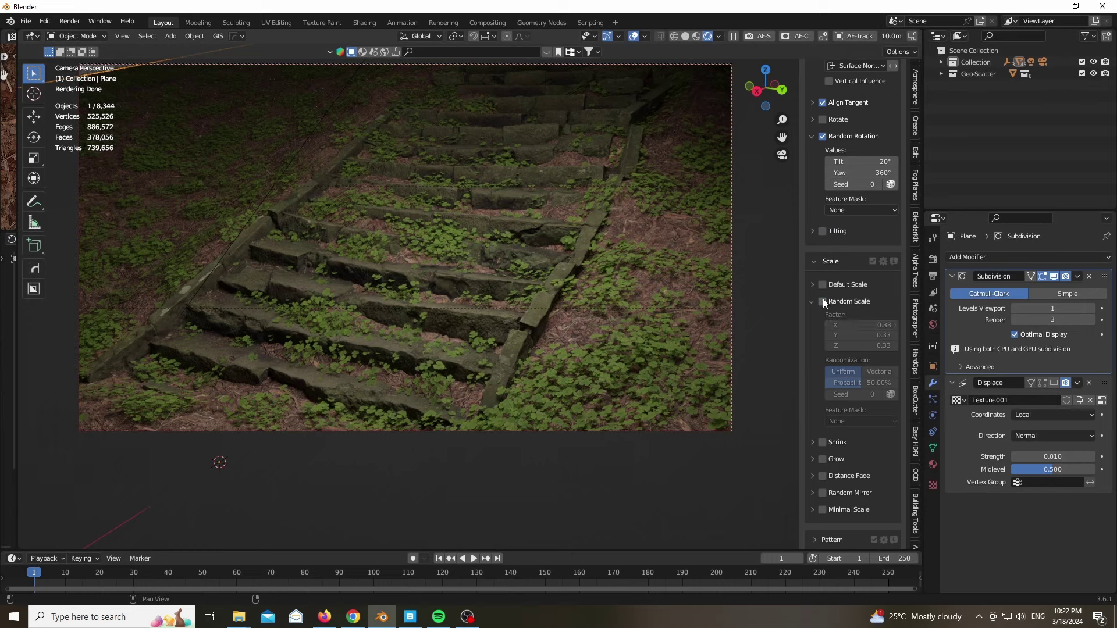
pyautogui.click(823, 301)
pyautogui.click(822, 286)
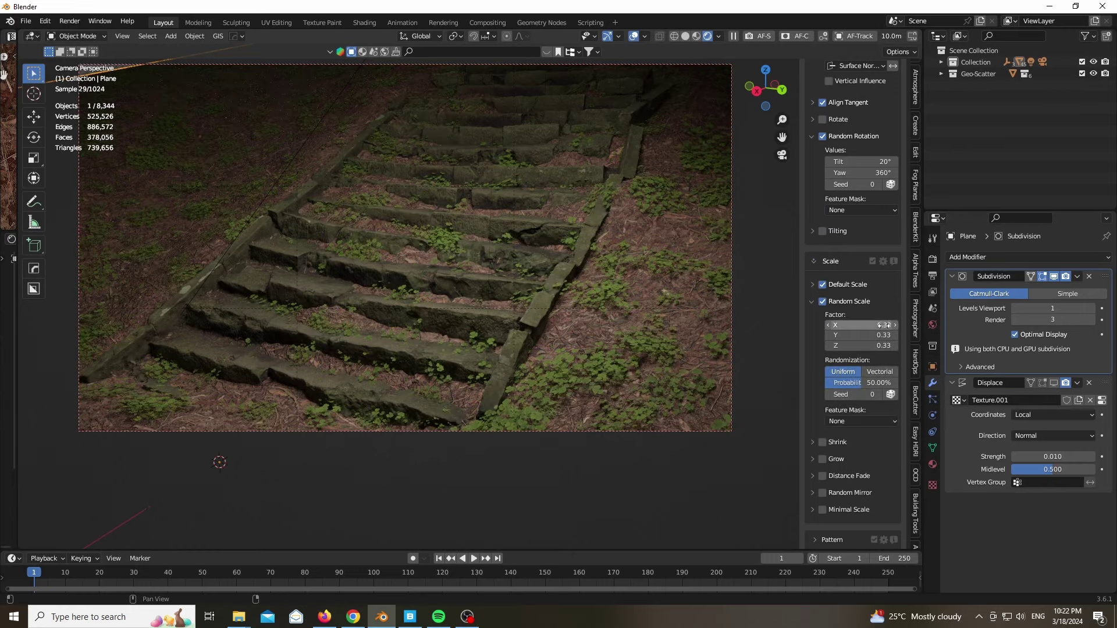
pyautogui.moveTo(861, 325); pyautogui.dragTo(885, 327)
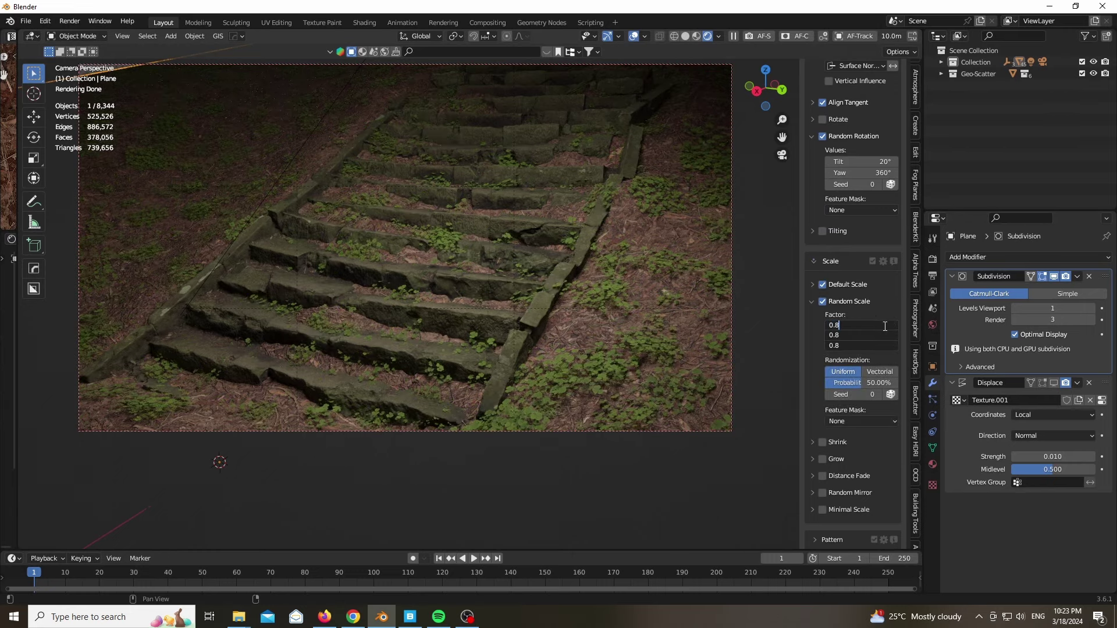
pyautogui.press('Return')
# Enable Pattern 1 for the plant scatter and create new texture data for it
pyautogui.scroll(-5, 895, 439)
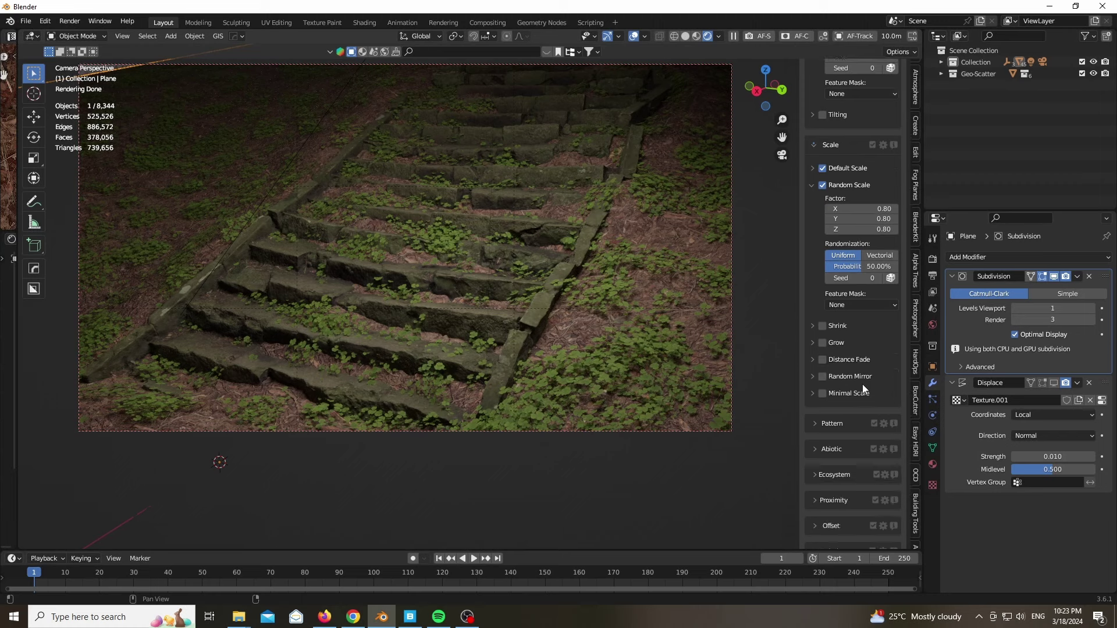
pyautogui.scroll(-1, 863, 385)
pyautogui.click(814, 399)
pyautogui.scroll(-5, 871, 380)
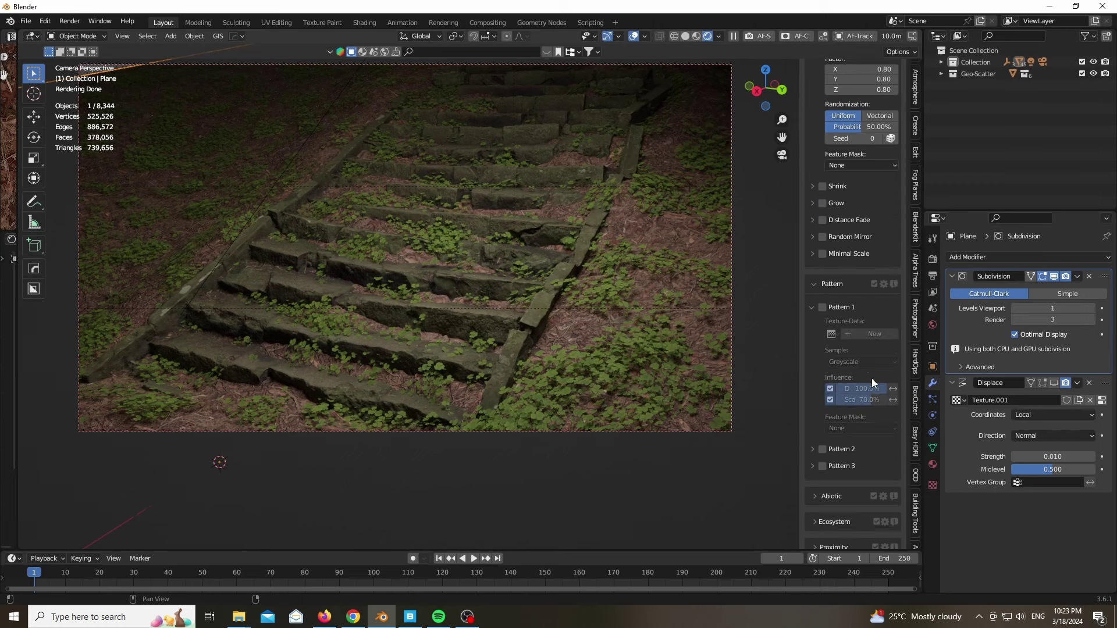
pyautogui.click(821, 307)
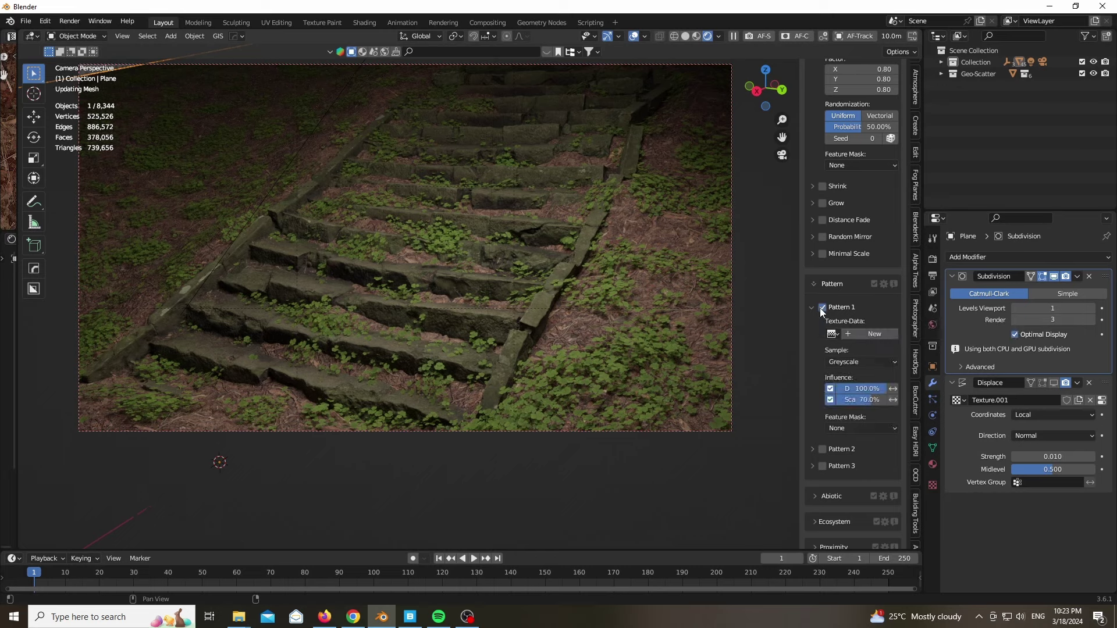
pyautogui.click(833, 334)
pyautogui.click(861, 336)
pyautogui.click(893, 335)
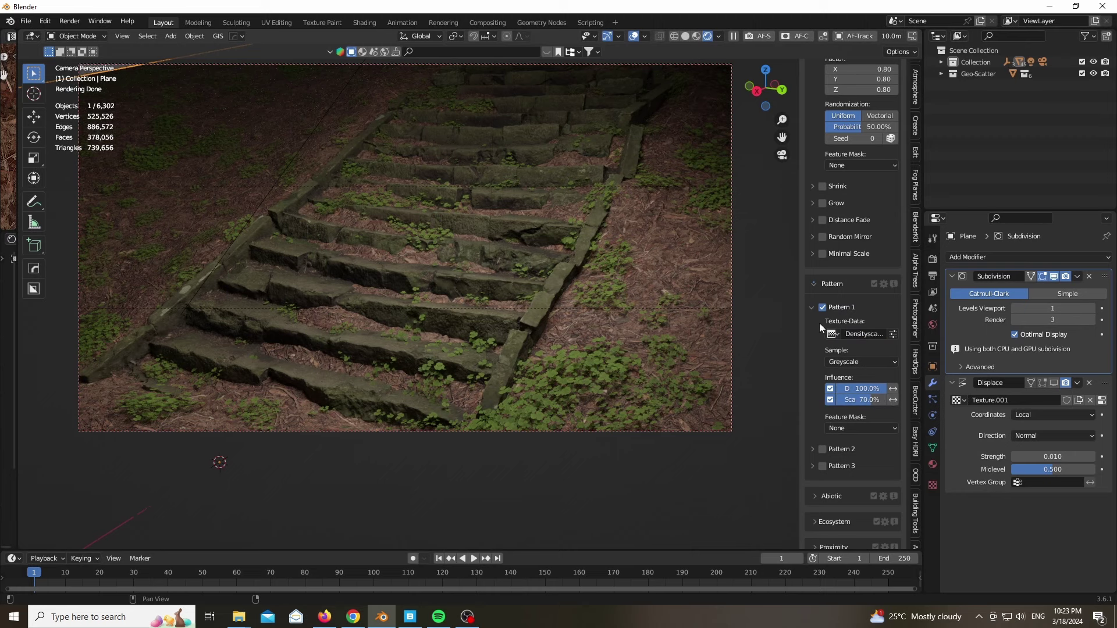
# Set the scale of the Pattern 1 Musgrave texture to 2.11
pyautogui.scroll(-3, 816, 320)
pyautogui.scroll(3, 816, 320)
pyautogui.scroll(4, 816, 320)
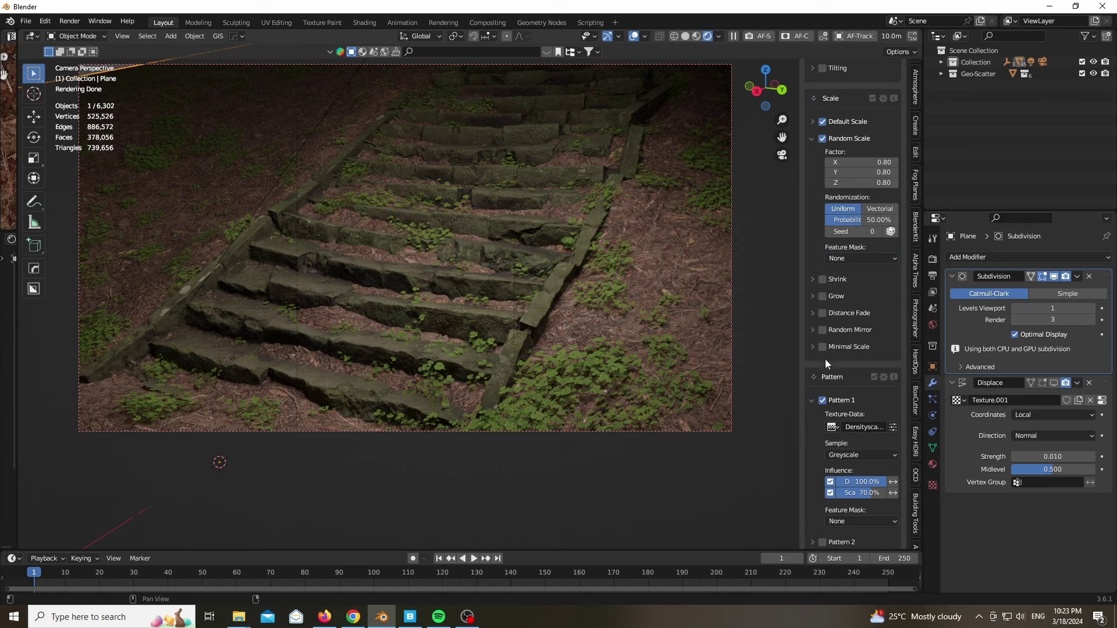
pyautogui.scroll(-5, 825, 358)
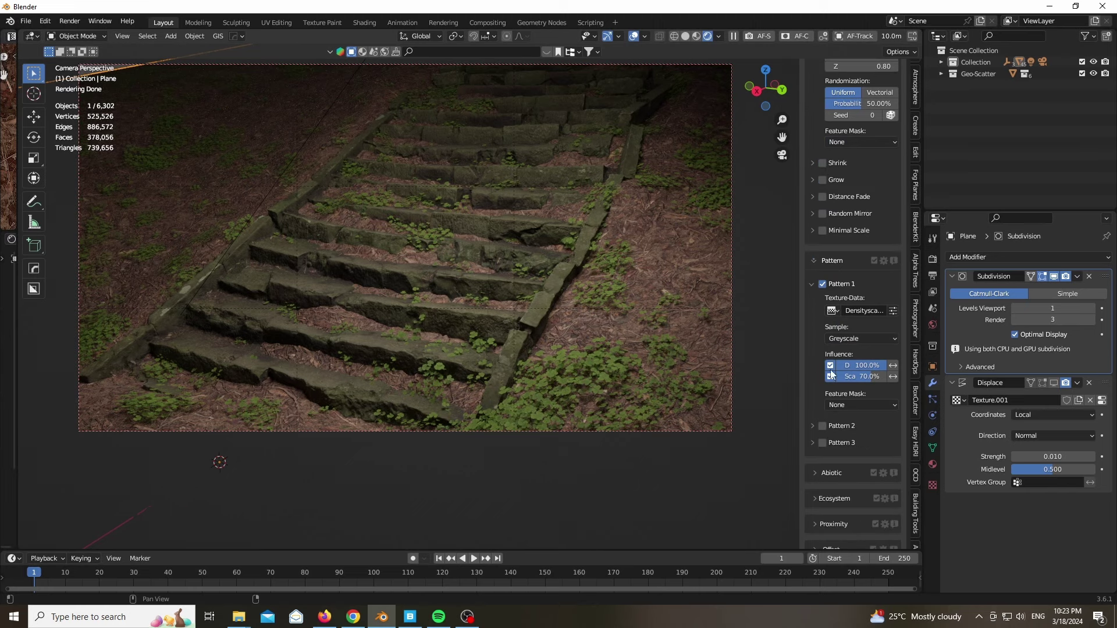
pyautogui.click(896, 312)
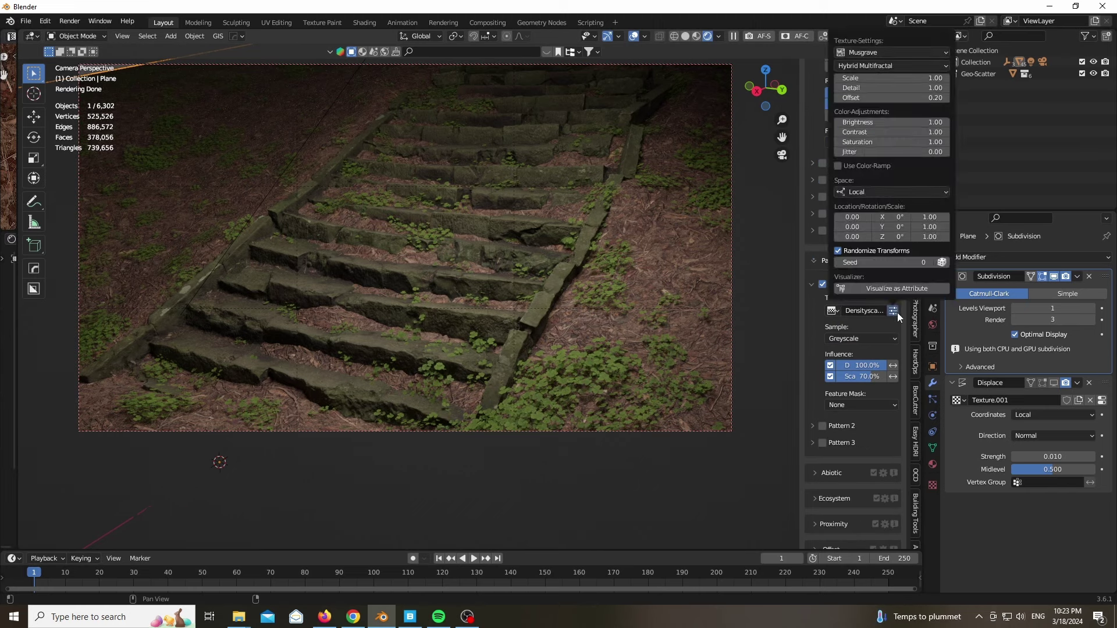
pyautogui.click(896, 311)
pyautogui.click(896, 312)
pyautogui.moveTo(917, 78)
pyautogui.mouseDown()
pyautogui.moveTo(894, 78)
pyautogui.moveTo(940, 78)
pyautogui.mouseUp()
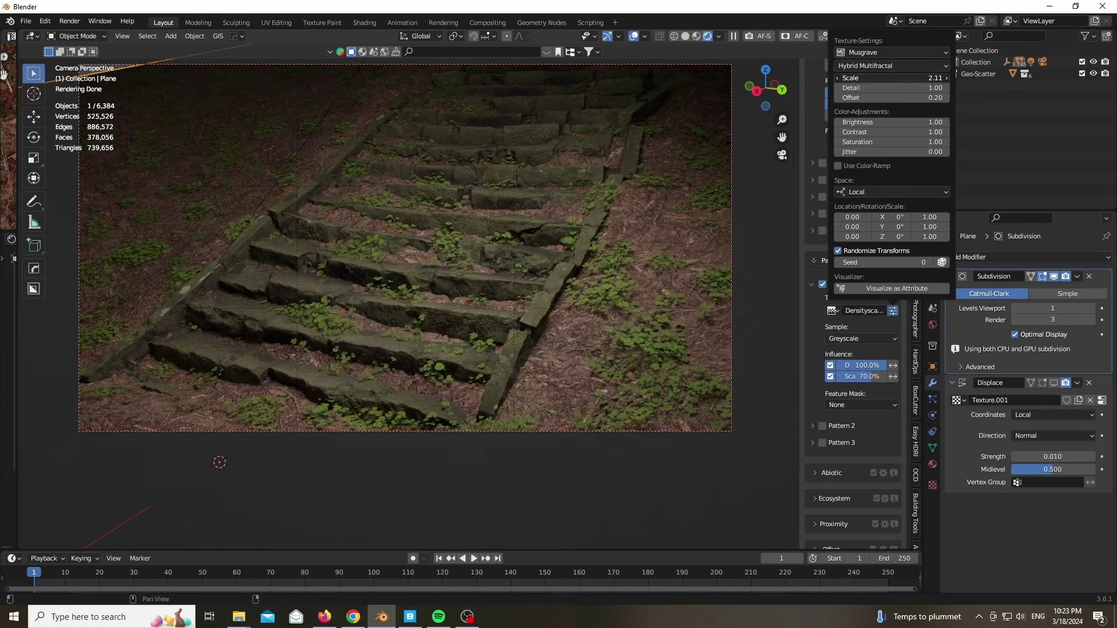
# Increase the plant scatter's distribution density to 60 instances per m²
pyautogui.scroll(10, 818, 303)
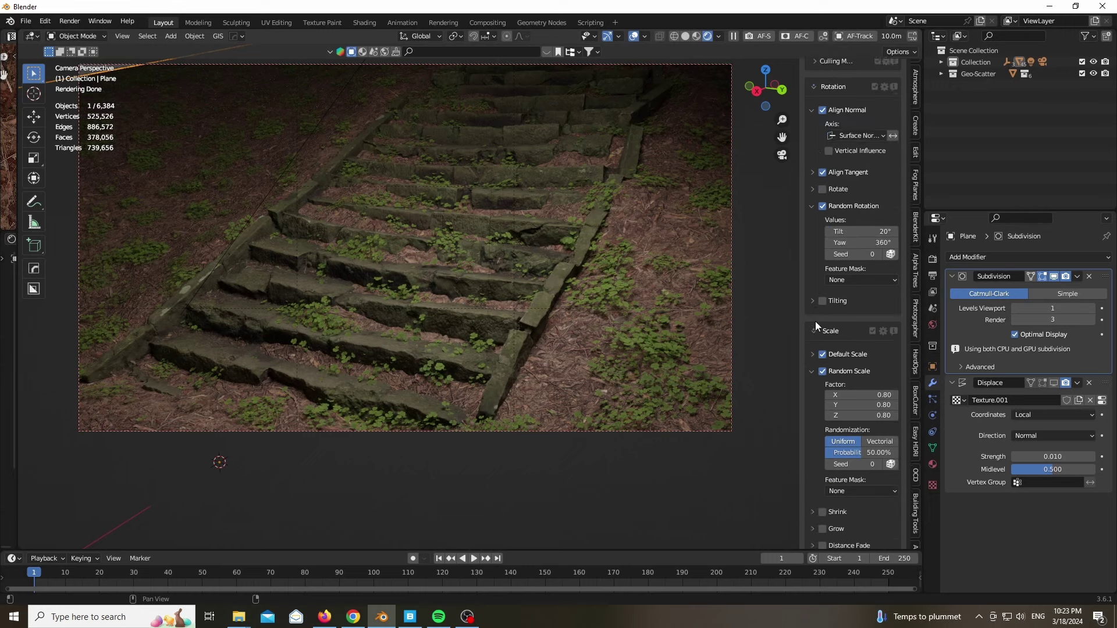
pyautogui.scroll(9, 815, 321)
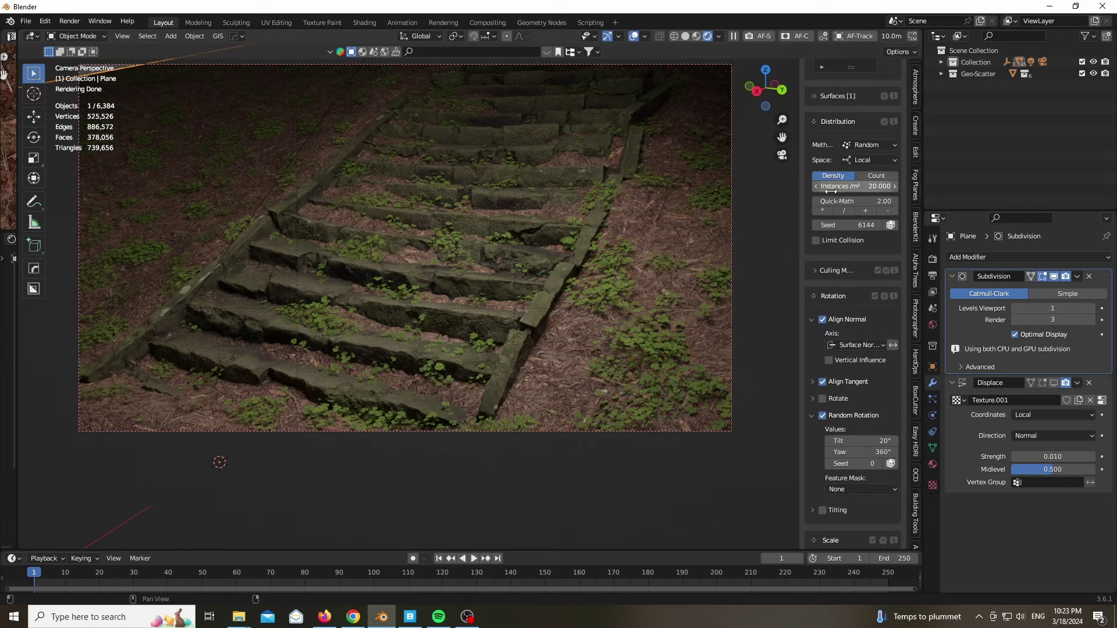
pyautogui.moveTo(831, 191); pyautogui.dragTo(861, 191)
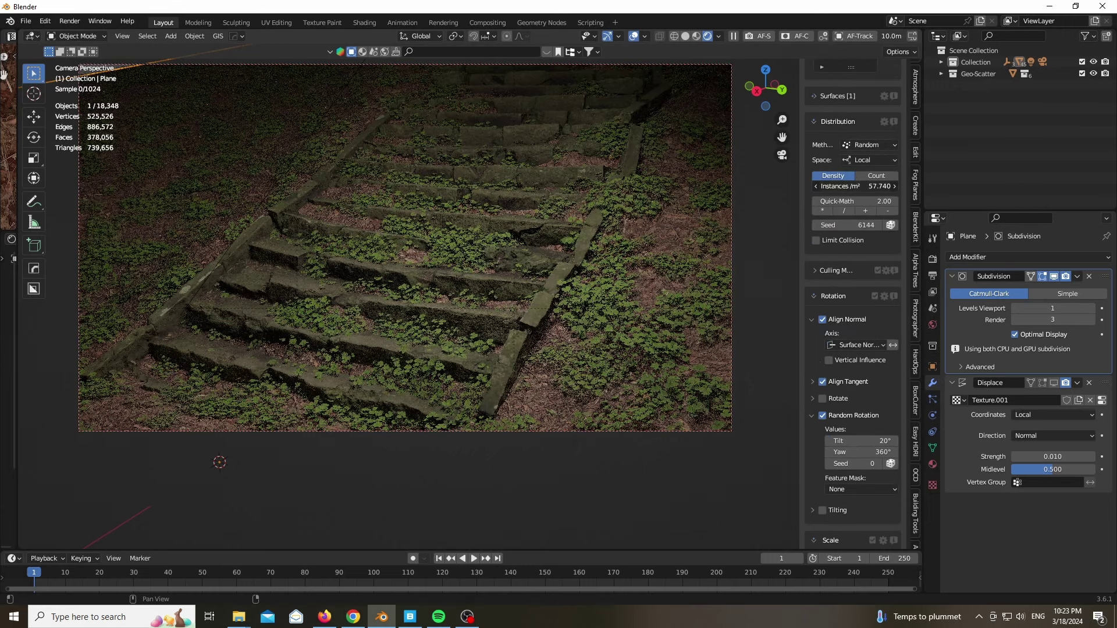
pyautogui.click(856, 187)
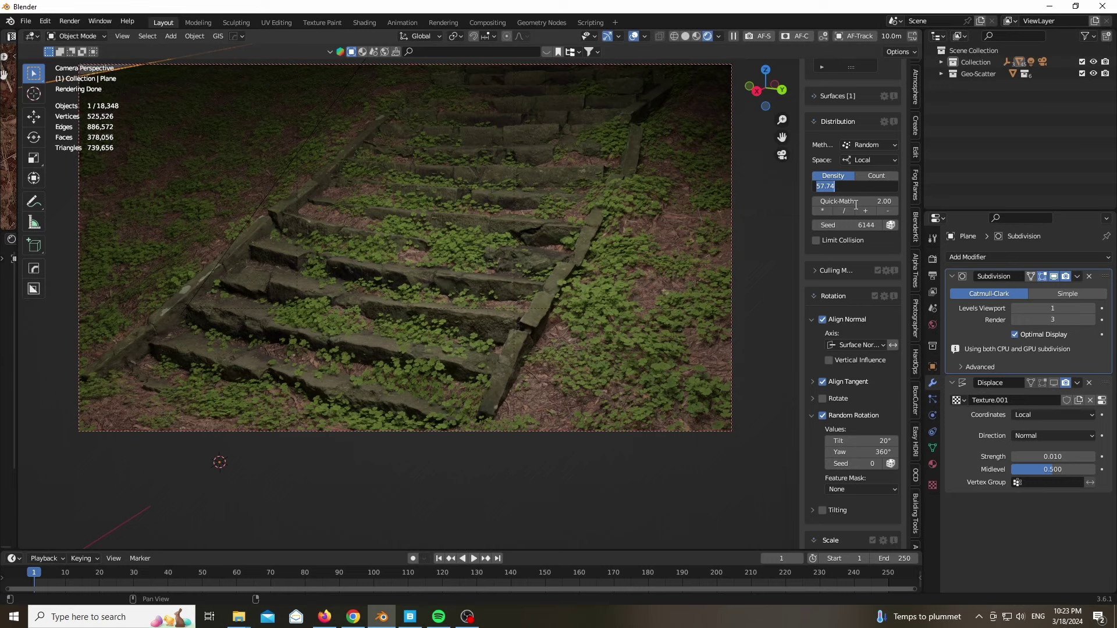
pyautogui.press('Return')
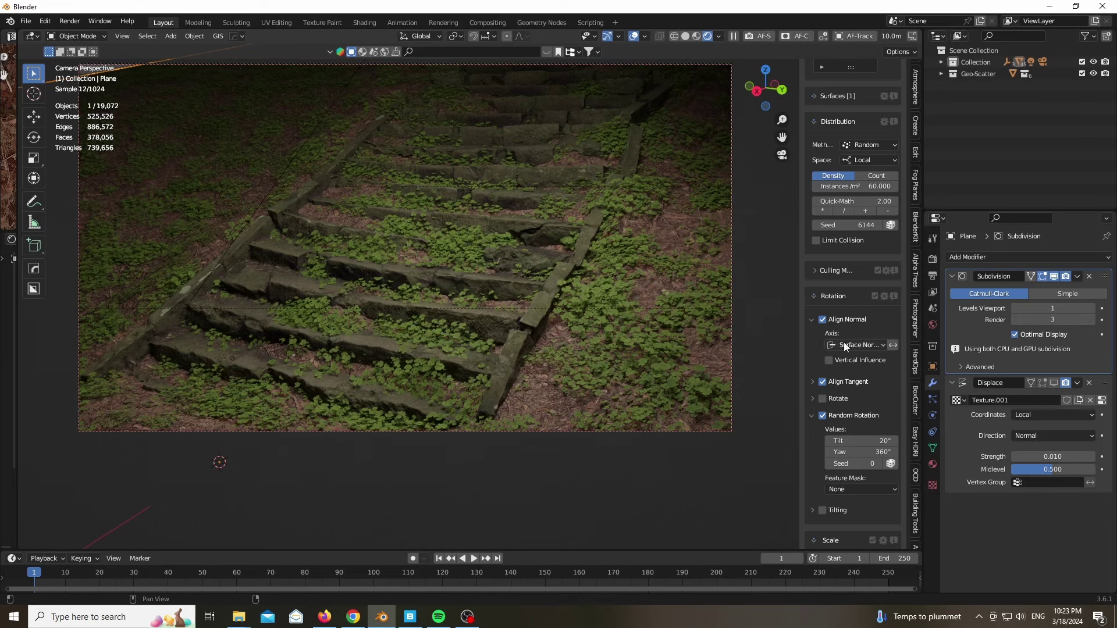
# Set the Pattern 1 texture's scale to 1.00 and keep the Musgrave type after trying Noise
pyautogui.scroll(-8, 811, 261)
pyautogui.scroll(-9, 806, 317)
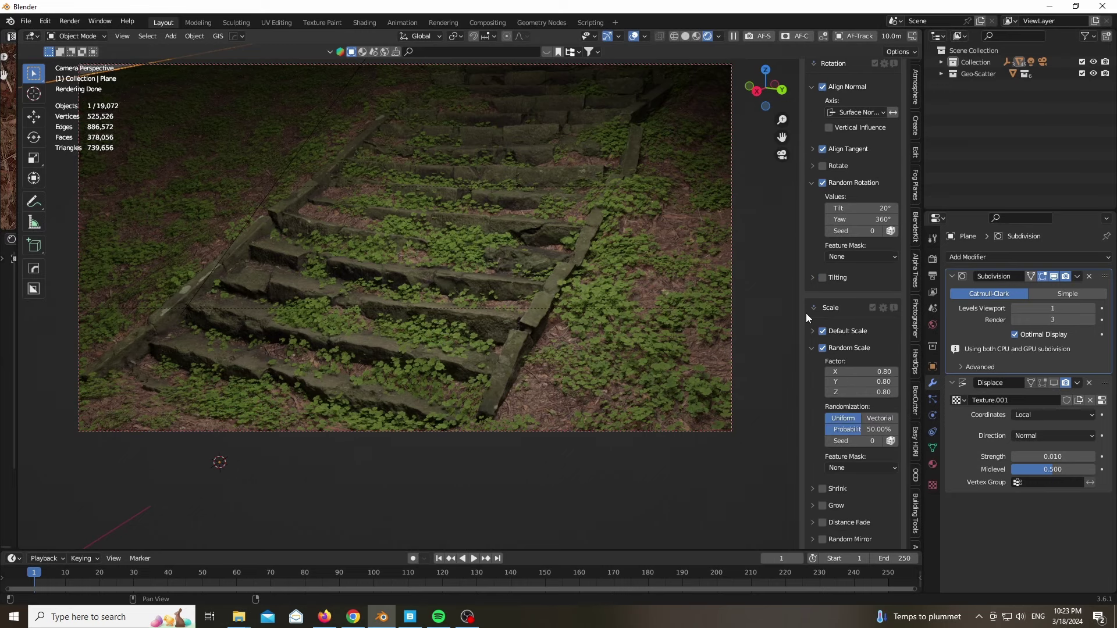
pyautogui.click(893, 334)
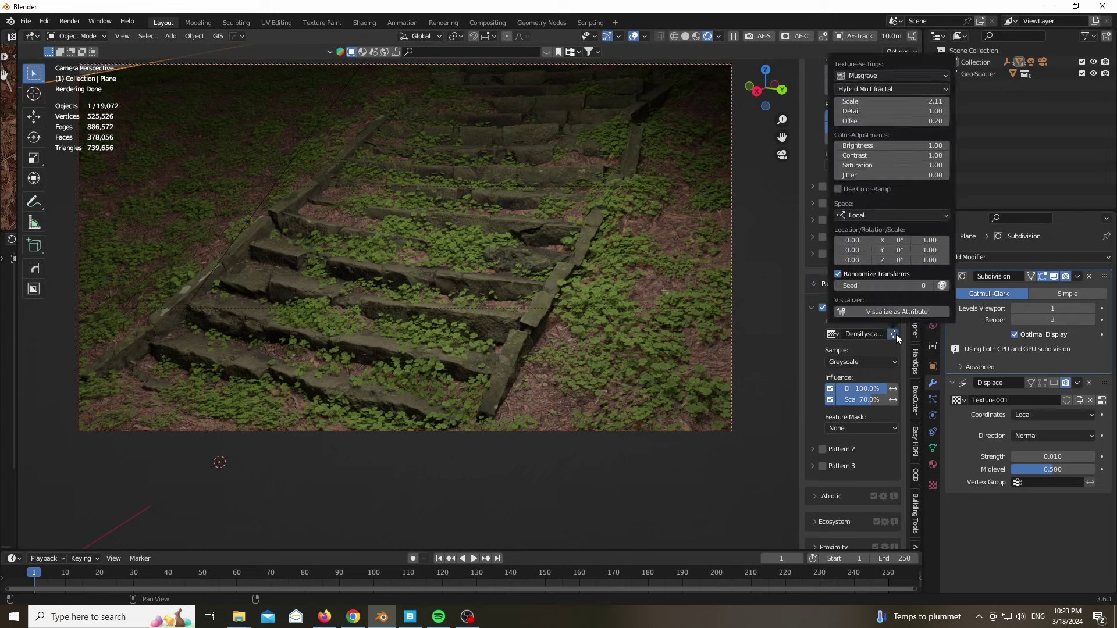
pyautogui.click(890, 76)
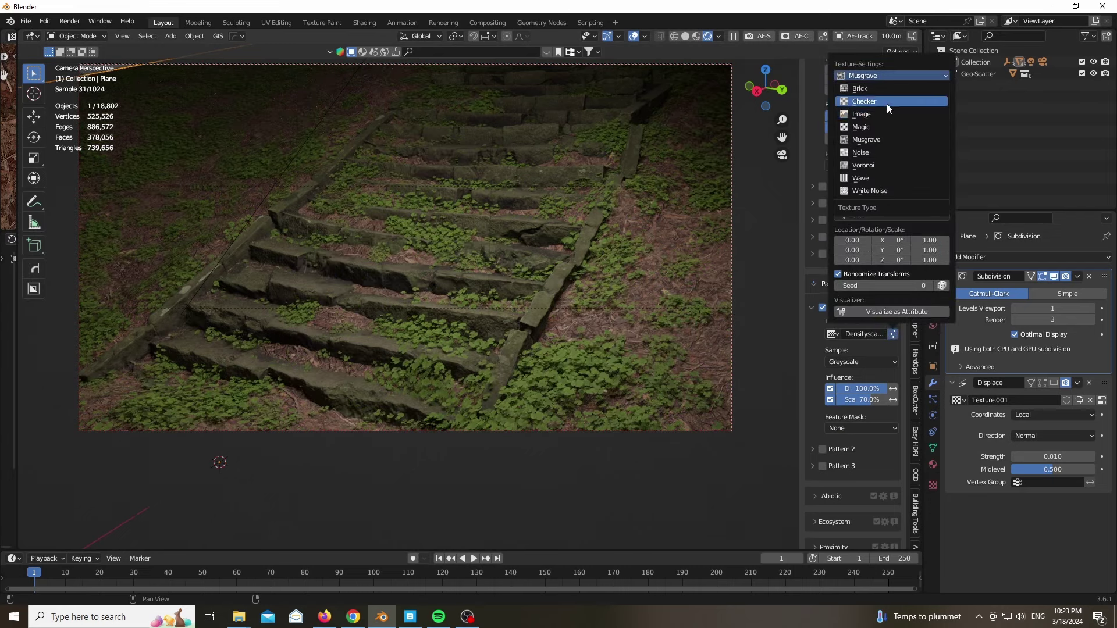
pyautogui.click(872, 152)
pyautogui.click(885, 66)
pyautogui.click(873, 130)
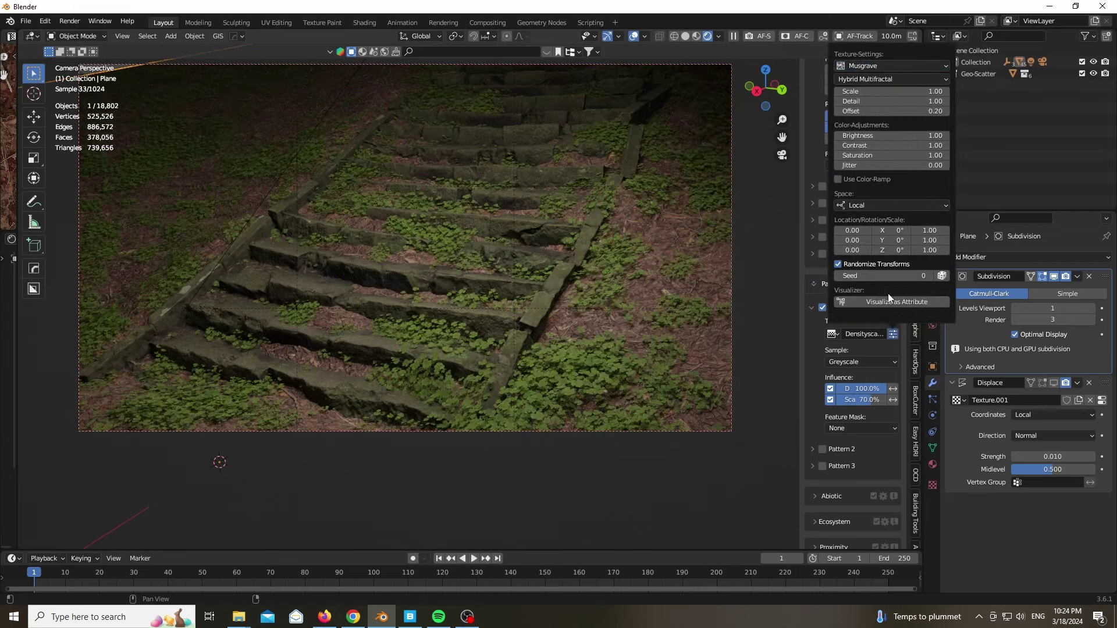
pyautogui.click(884, 301)
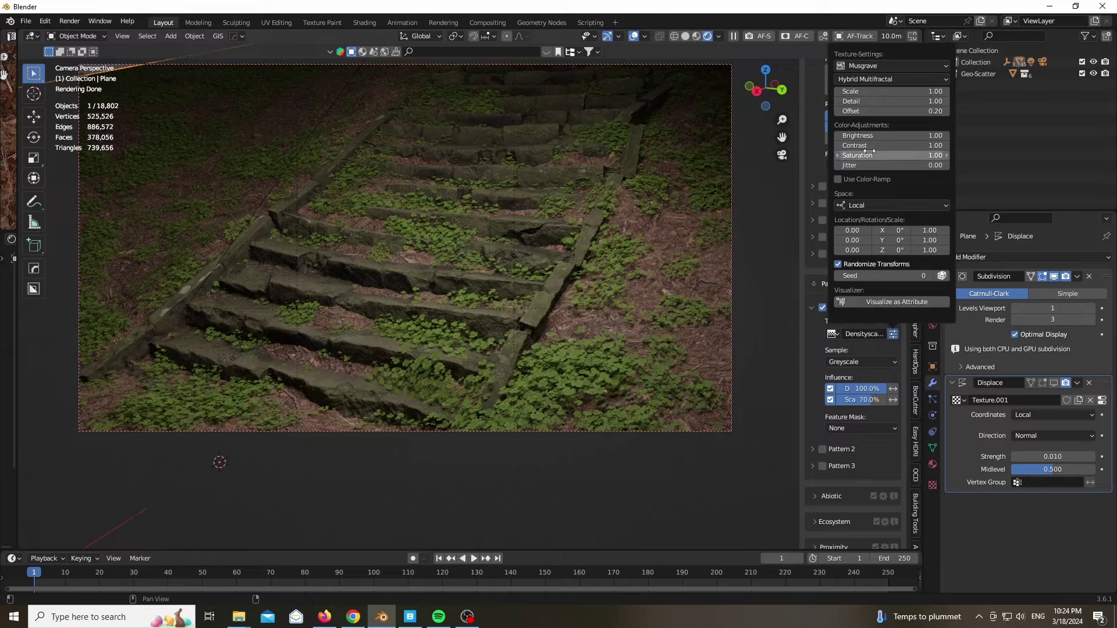
# Set the Pattern 1 texture's contrast to 5.00 and raise its jitter
pyautogui.moveTo(891, 146); pyautogui.dragTo(995, 145)
pyautogui.moveTo(891, 166); pyautogui.dragTo(905, 165)
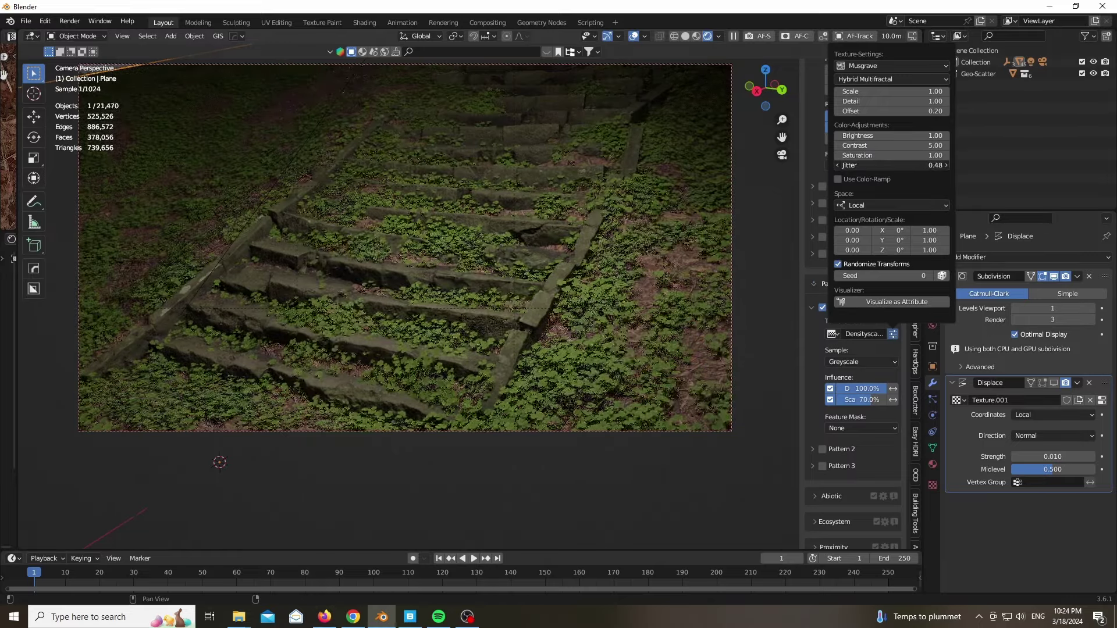
# Switch the viewport to Solid shading and hide the plant scatter system in the viewport
pyautogui.scroll(4, 500, 233)
pyautogui.scroll(-4, 500, 228)
pyautogui.press('z')
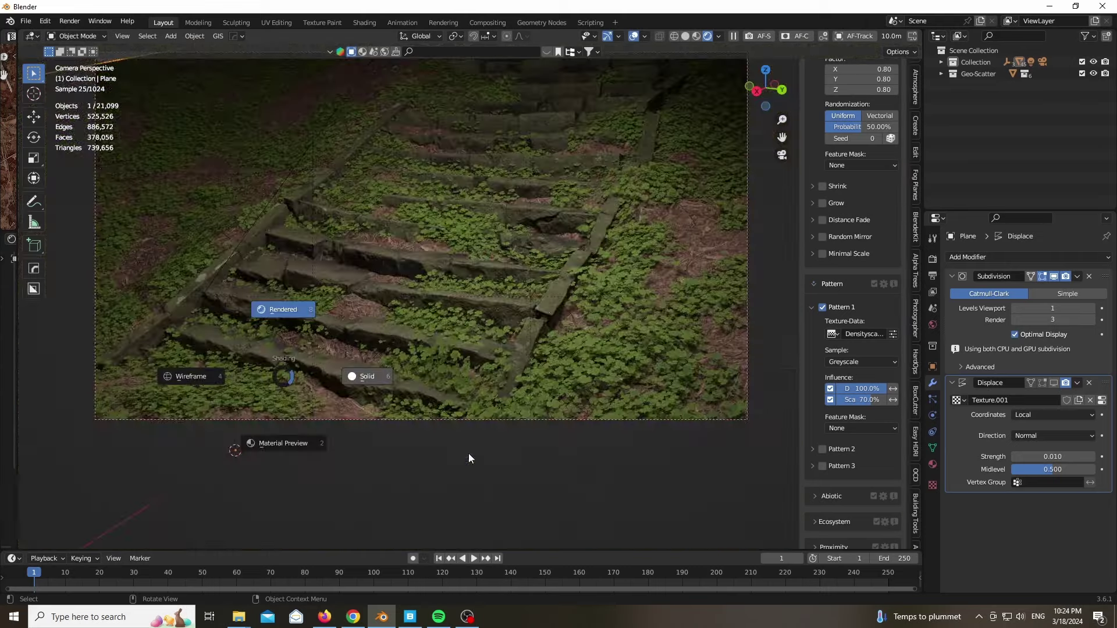
pyautogui.click(468, 452)
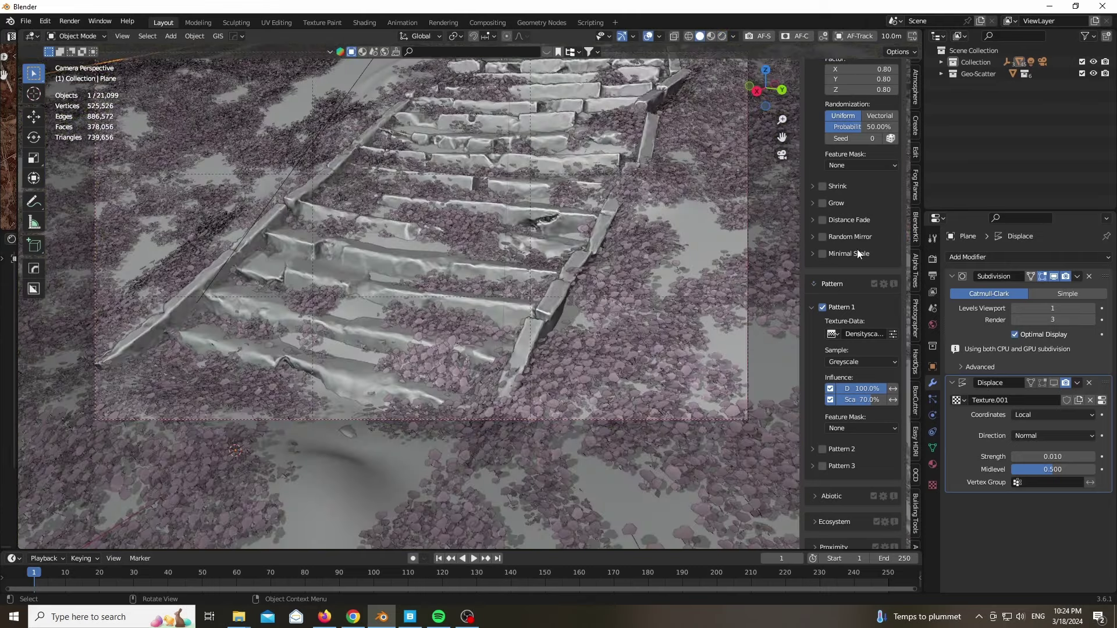
pyautogui.scroll(-5, 317, 443)
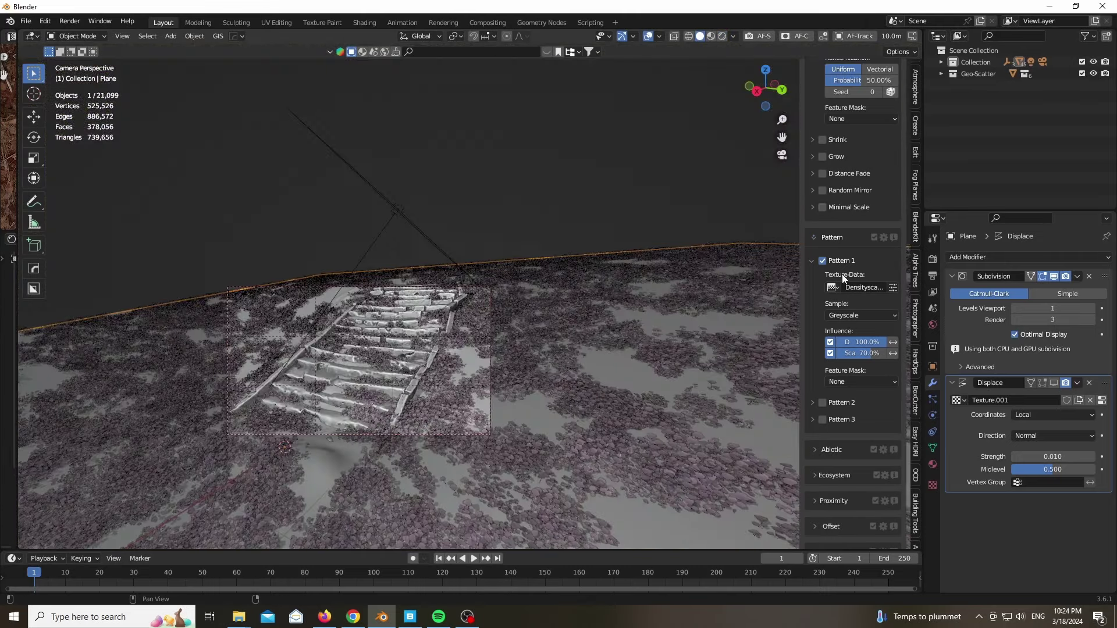
pyautogui.scroll(15, 813, 224)
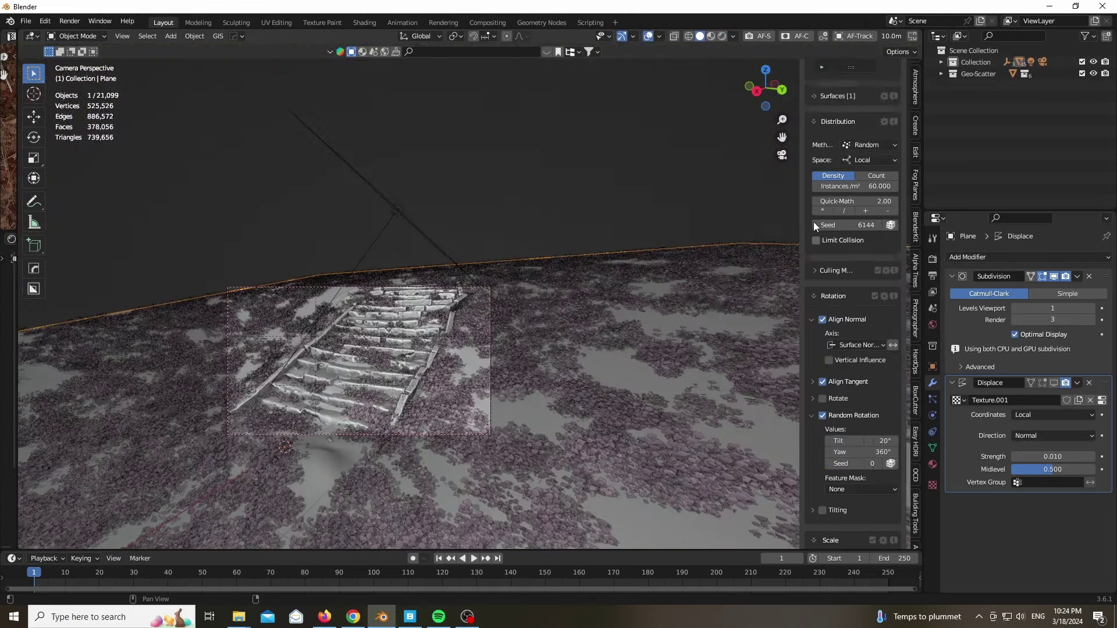
pyautogui.scroll(8, 813, 221)
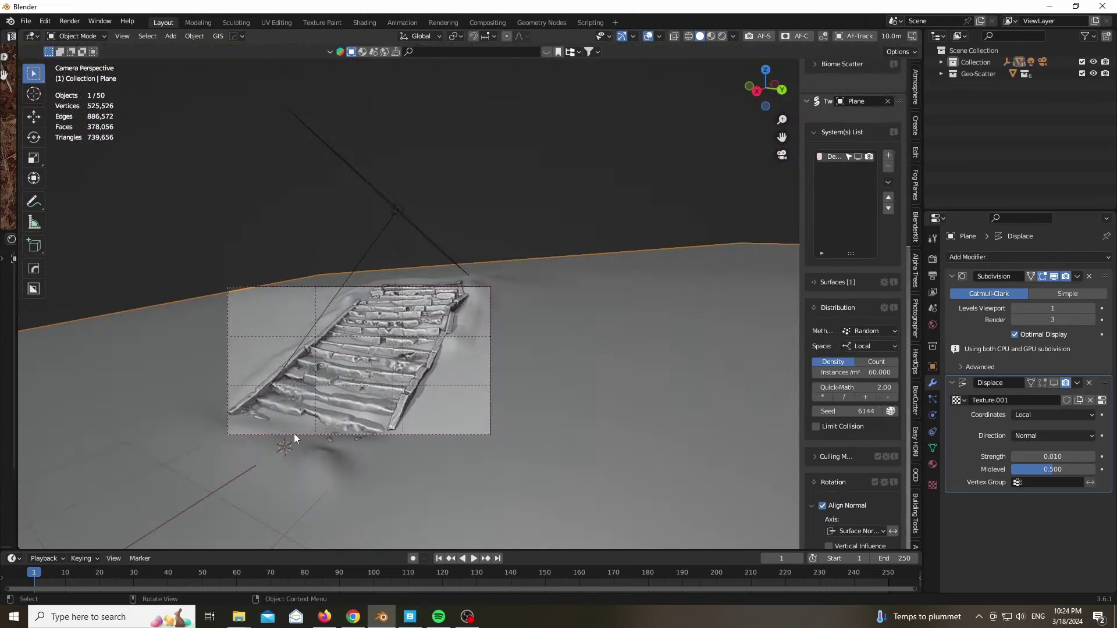
pyautogui.scroll(5, 596, 331)
pyautogui.scroll(-3, 333, 330)
pyautogui.press('n')
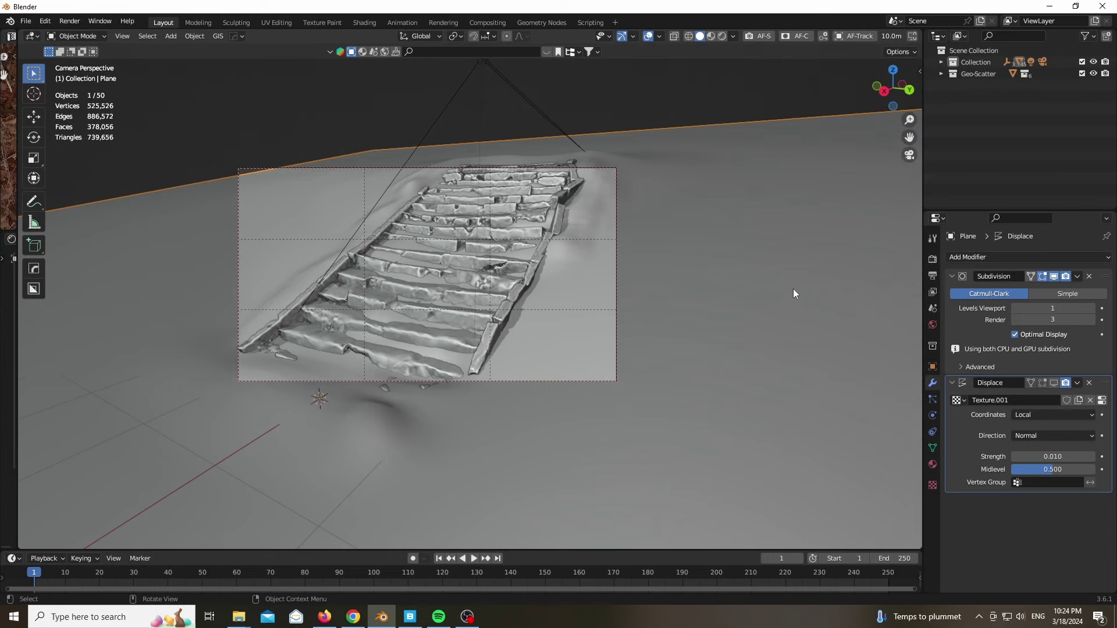
# Add a new vertex group to the ground plane from Edit Mode and return to Object Mode
pyautogui.press('Tab')
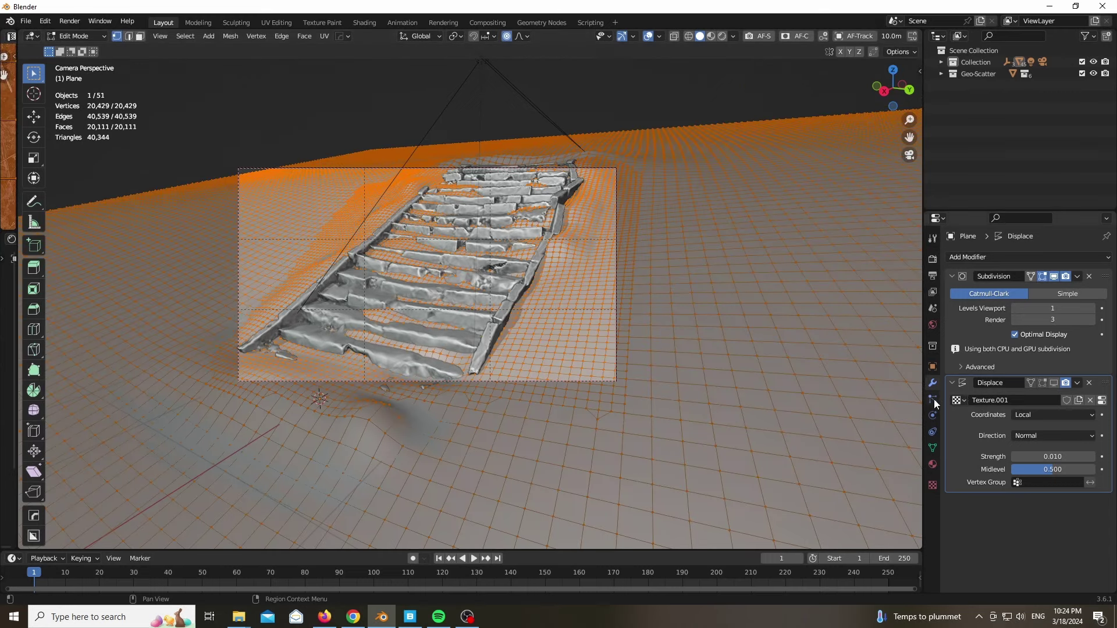
pyautogui.click(933, 449)
pyautogui.click(1102, 294)
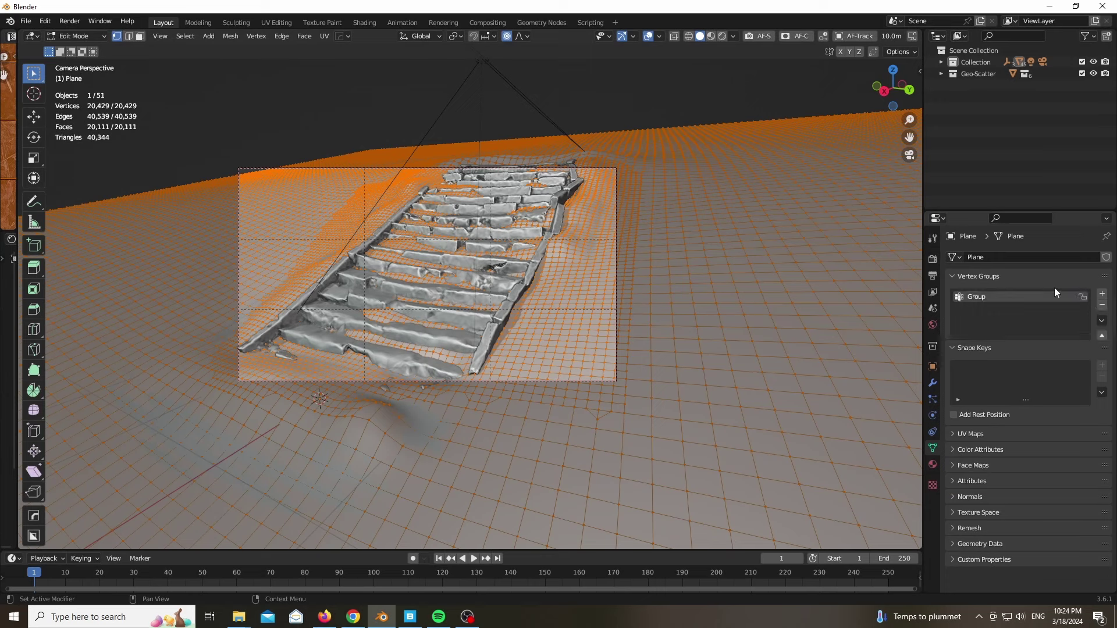
pyautogui.press('Tab')
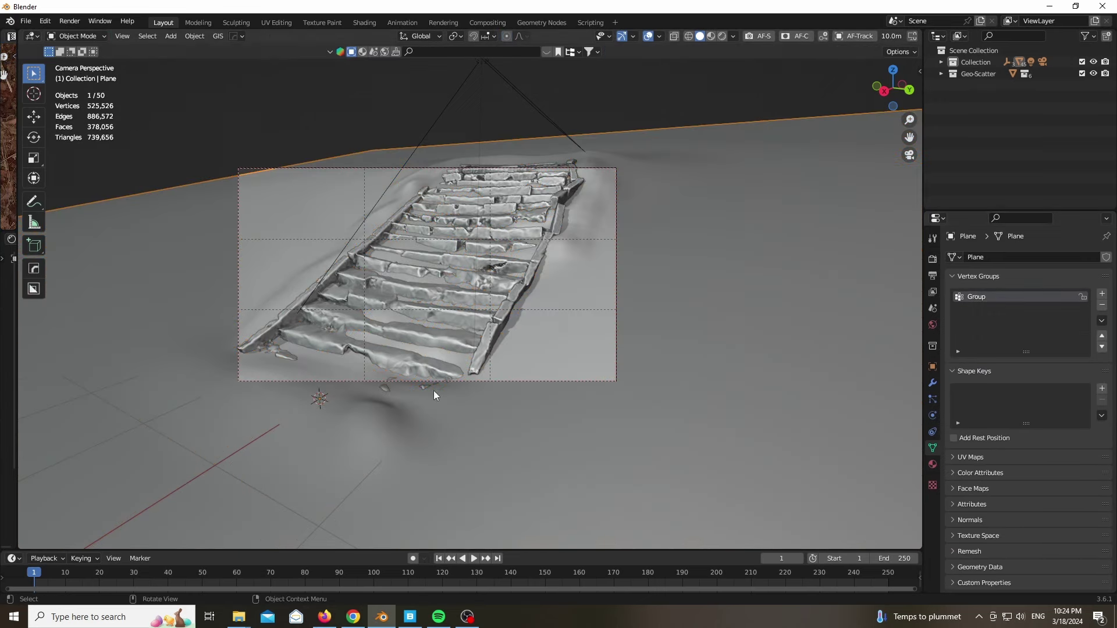
# Add a Vertex Weight Proximity modifier to the ground plane with the stairs as its target object
pyautogui.click(932, 383)
pyautogui.click(981, 258)
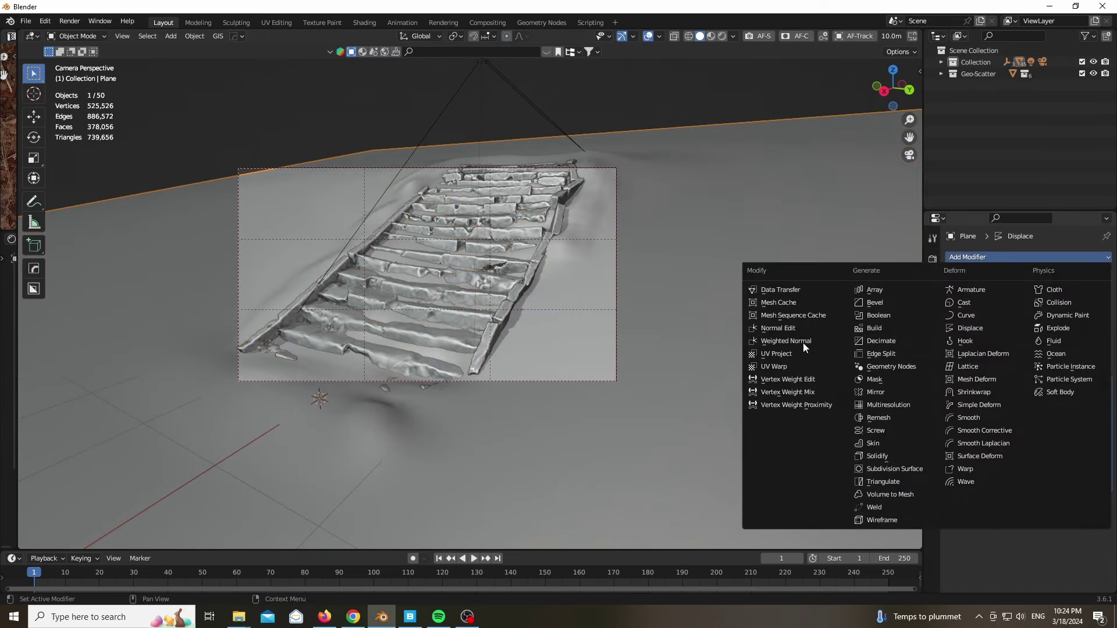
pyautogui.click(799, 406)
pyautogui.scroll(-2, 1074, 498)
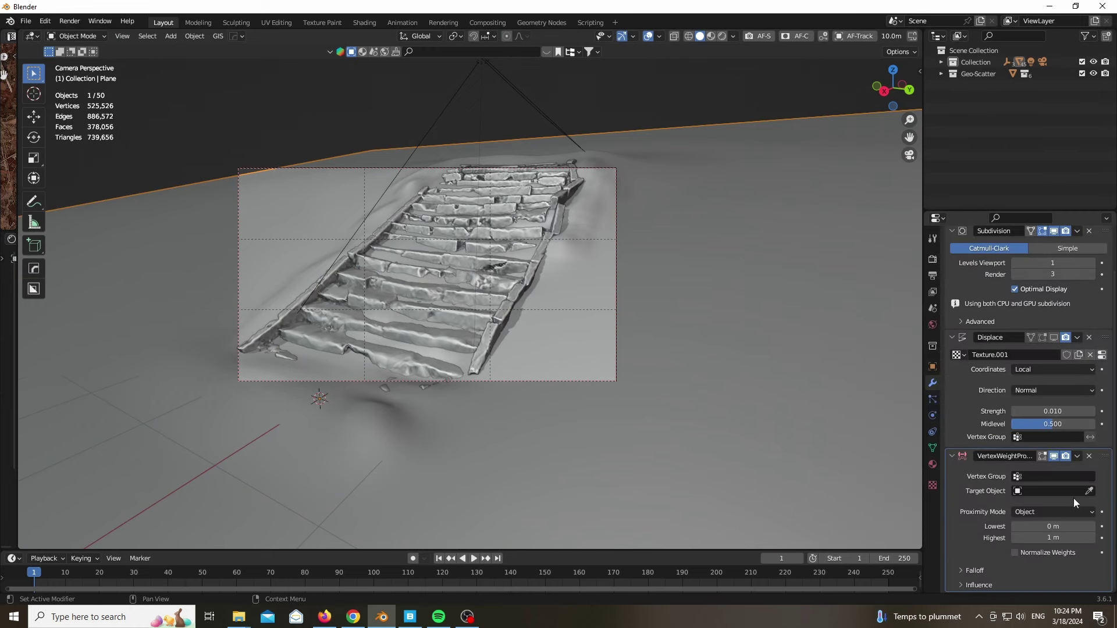
pyautogui.click(1089, 491)
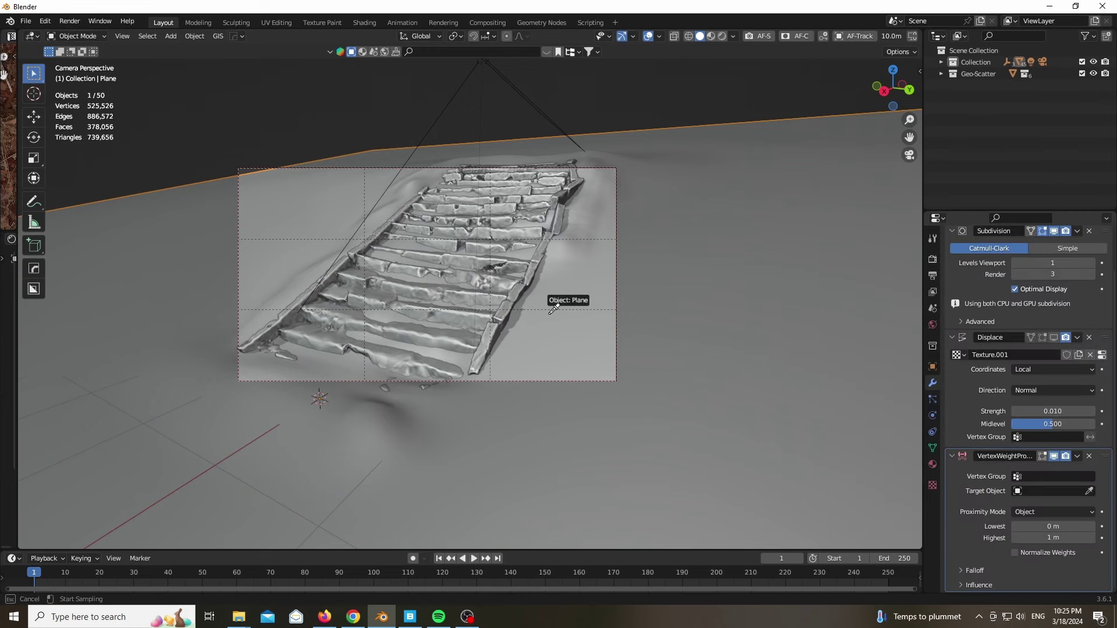
pyautogui.click(472, 281)
# Set the modifier's proximity mode to Geometry, measured by Face
pyautogui.scroll(3, 448, 291)
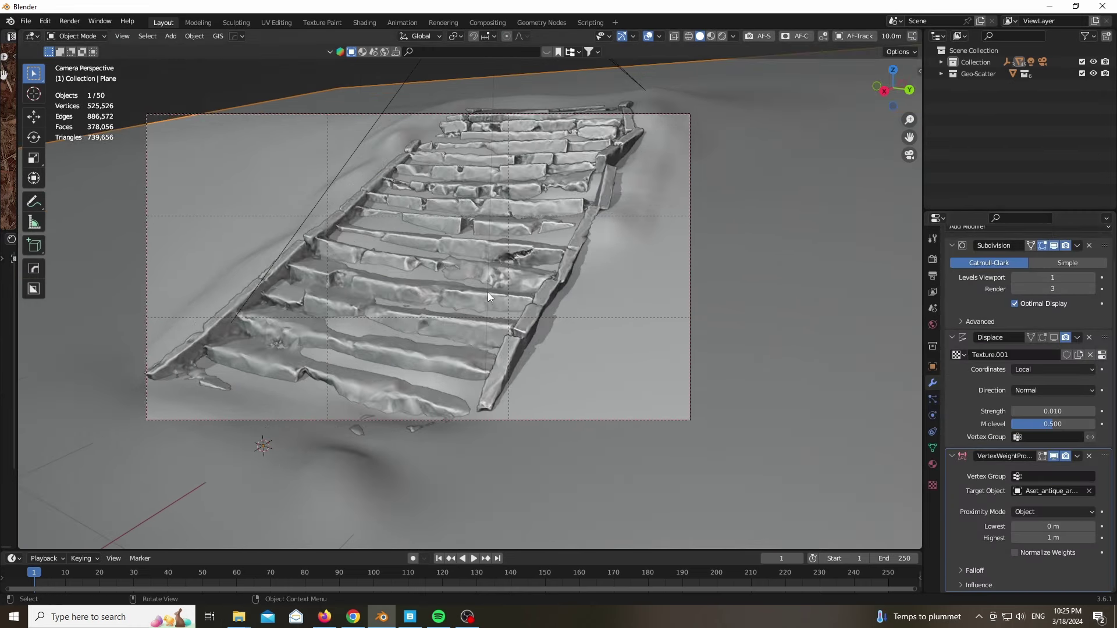
pyautogui.click(1051, 507)
pyautogui.click(1047, 537)
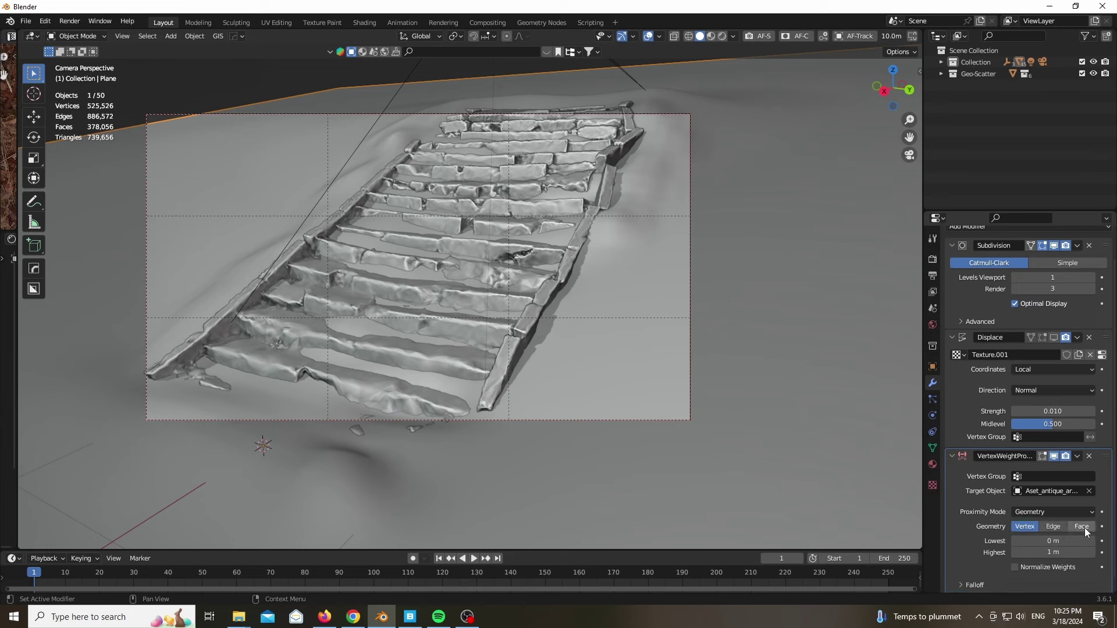
pyautogui.click(1083, 527)
# Switch the plane to Weight Paint mode and assign the vertex group "Group" to the proximity modifier
pyautogui.click(87, 36)
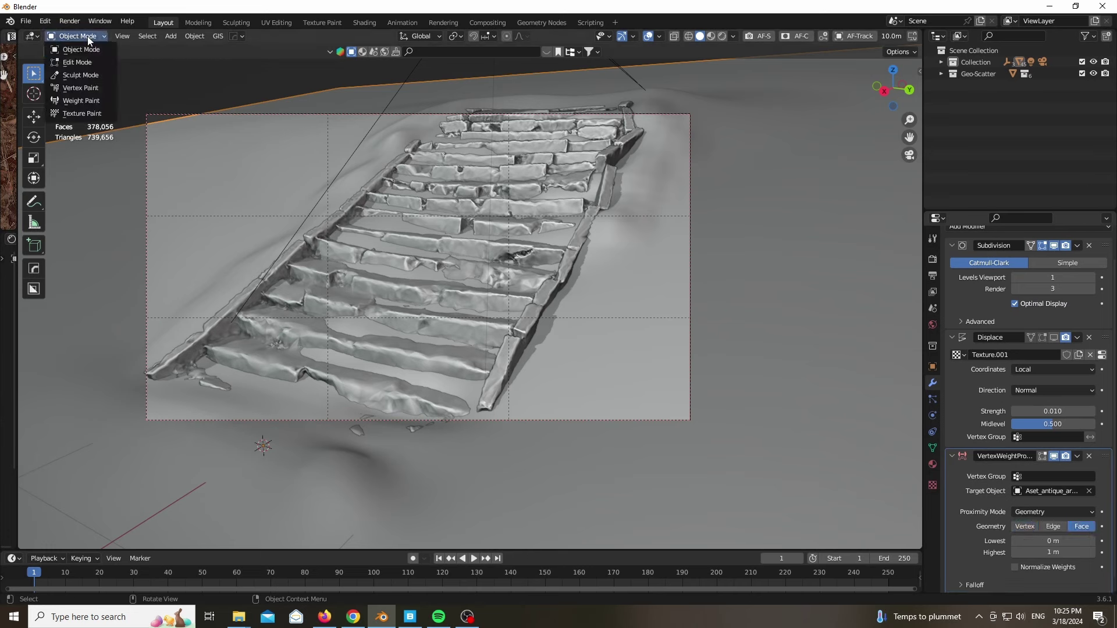
pyautogui.click(82, 101)
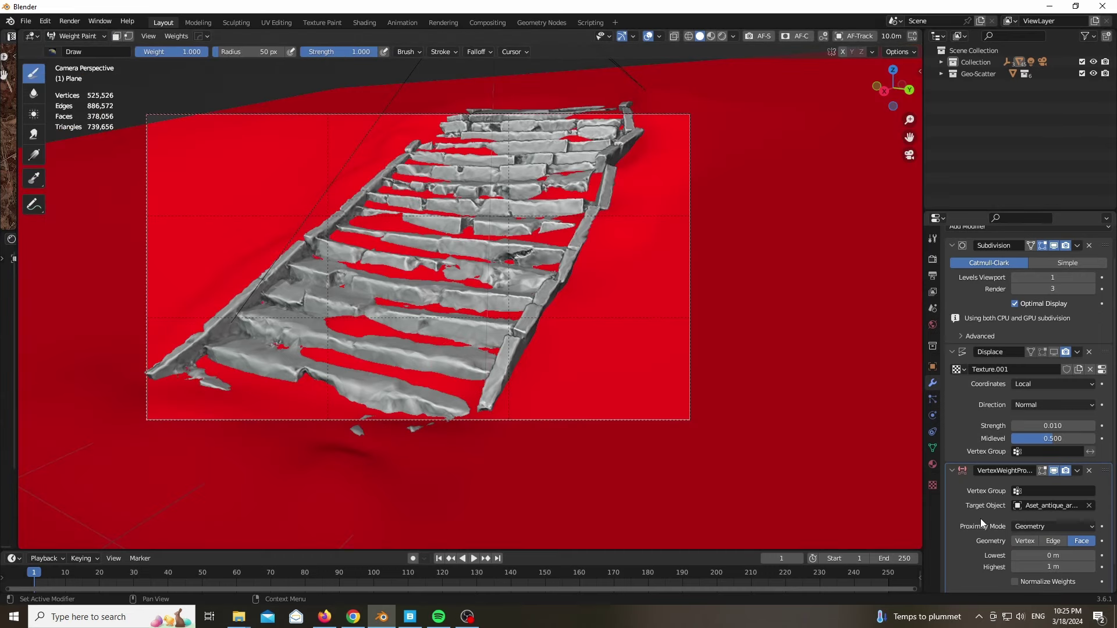
pyautogui.scroll(-1, 980, 518)
pyautogui.click(1041, 462)
pyautogui.click(1012, 480)
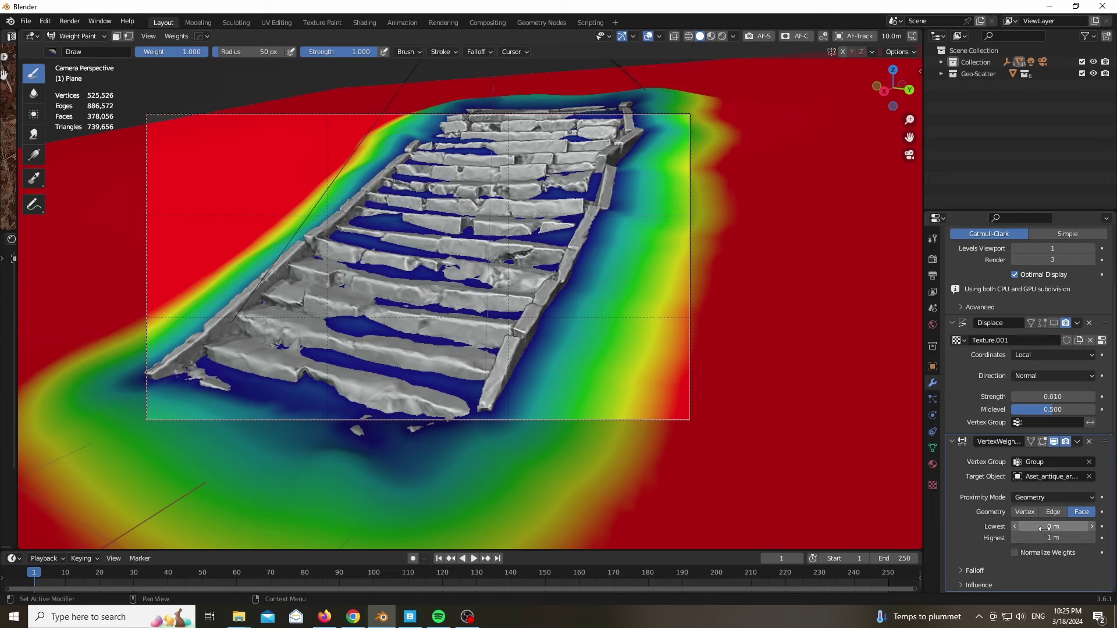
# Set the proximity modifier's Highest distance to 0.02 m and return to Object Mode
pyautogui.moveTo(1051, 527)
pyautogui.mouseDown()
pyautogui.moveTo(1094, 527)
pyautogui.moveTo(989, 538)
pyautogui.moveTo(1049, 538)
pyautogui.moveTo(1034, 538)
pyautogui.mouseUp()
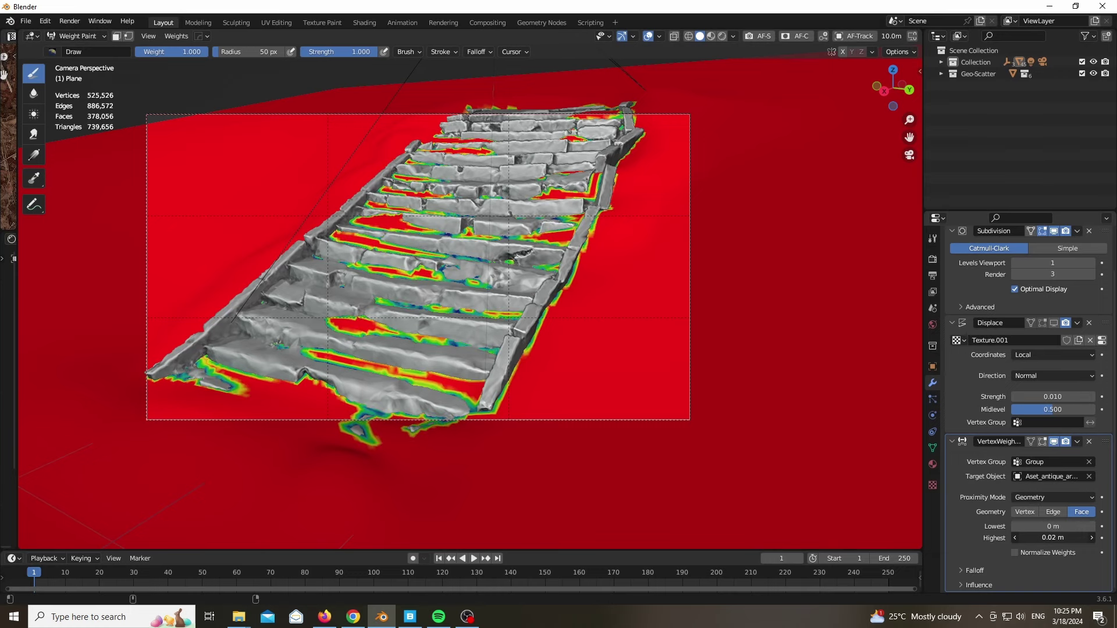
pyautogui.scroll(3, 438, 325)
pyautogui.scroll(-3, 435, 349)
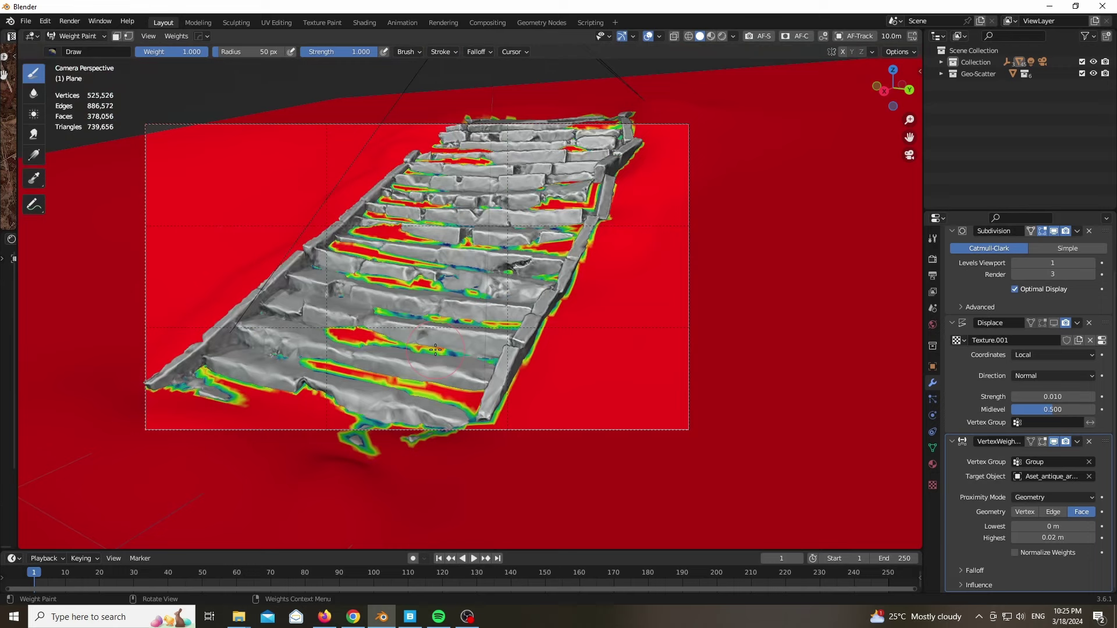
pyautogui.click(70, 38)
pyautogui.click(74, 50)
pyautogui.scroll(-3, 352, 327)
pyautogui.scroll(6, 352, 326)
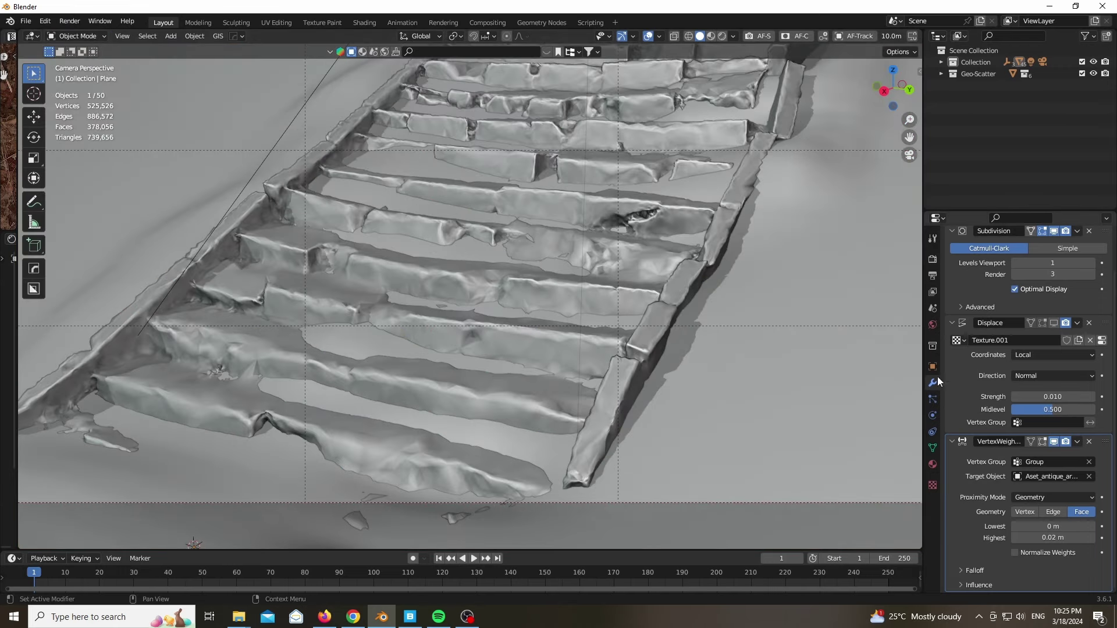
pyautogui.scroll(-4, 713, 428)
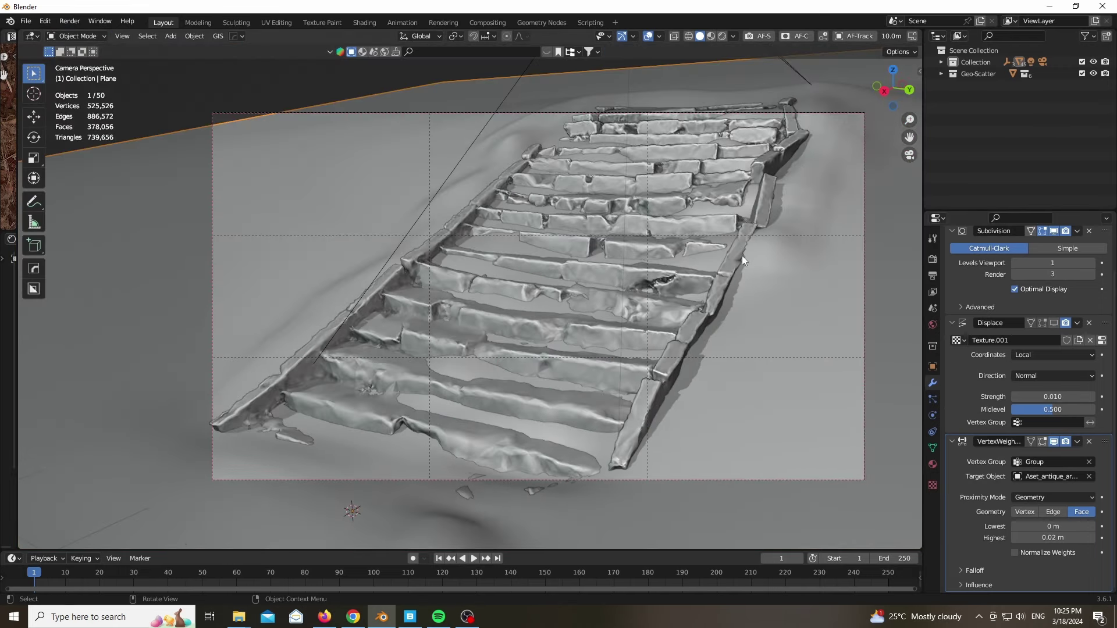
# Enable camera optimization with frustum culling in the plant scatter's visibility settings
pyautogui.press('n')
pyautogui.scroll(-15, 839, 167)
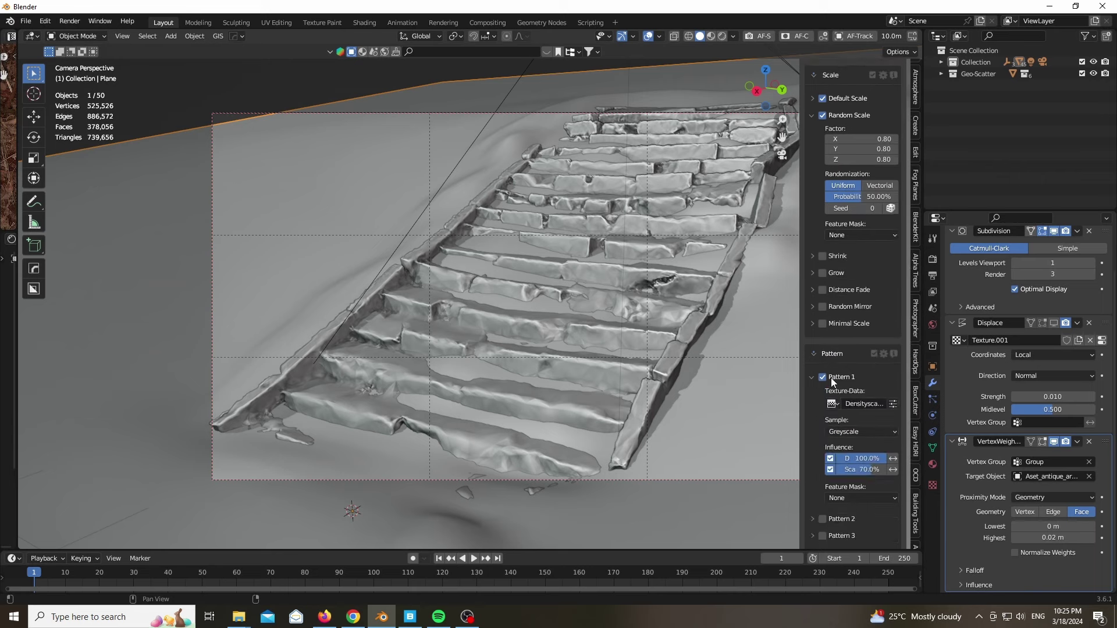
pyautogui.scroll(-3, 823, 378)
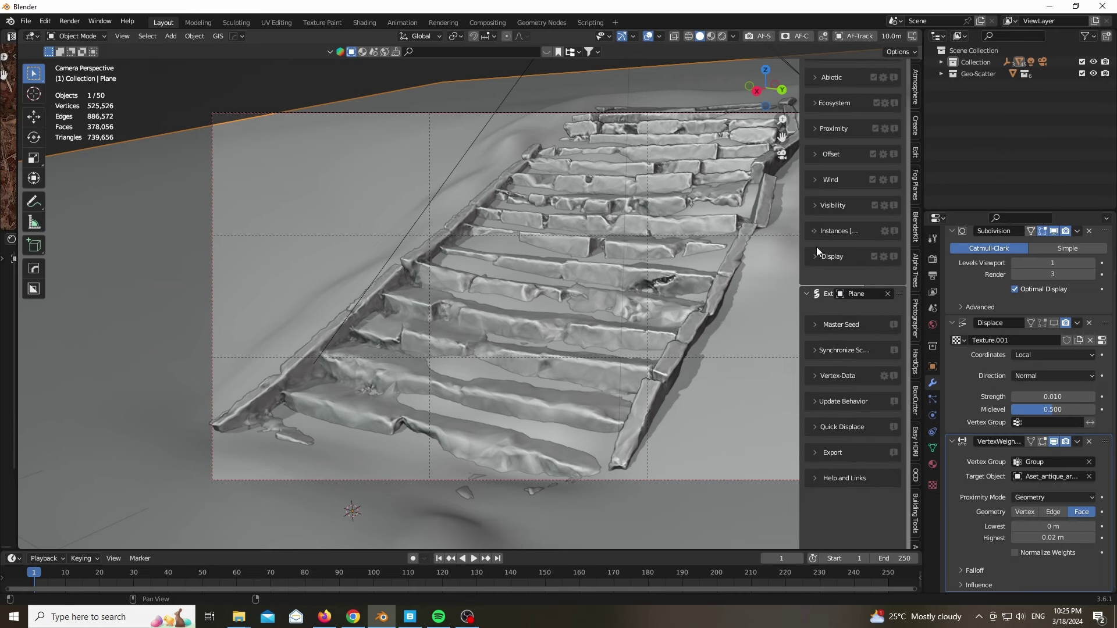
pyautogui.click(818, 256)
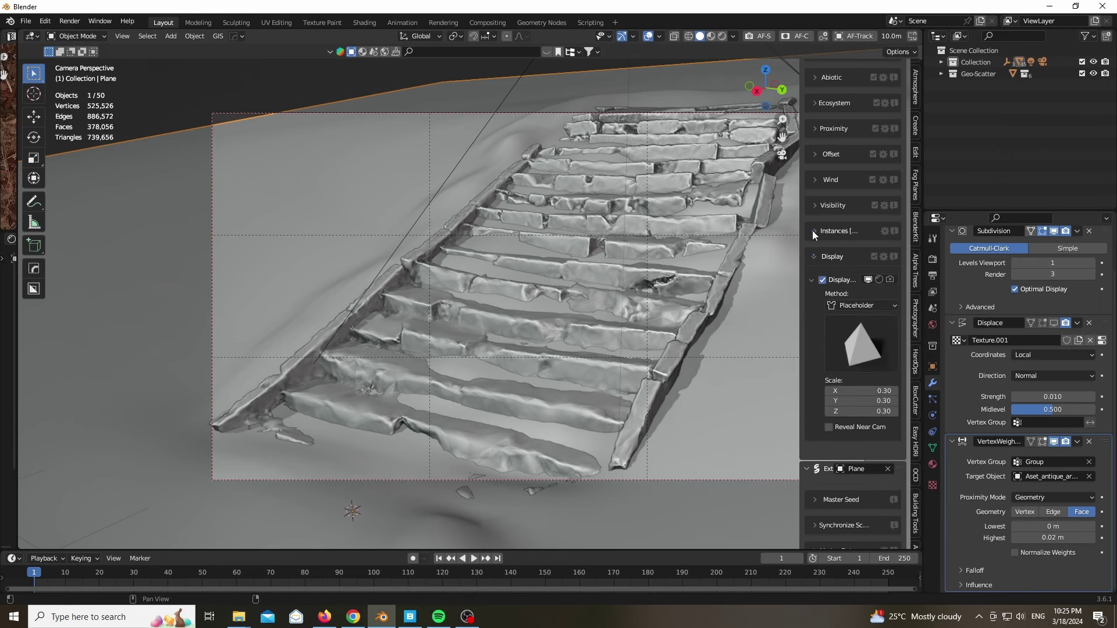
pyautogui.click(812, 205)
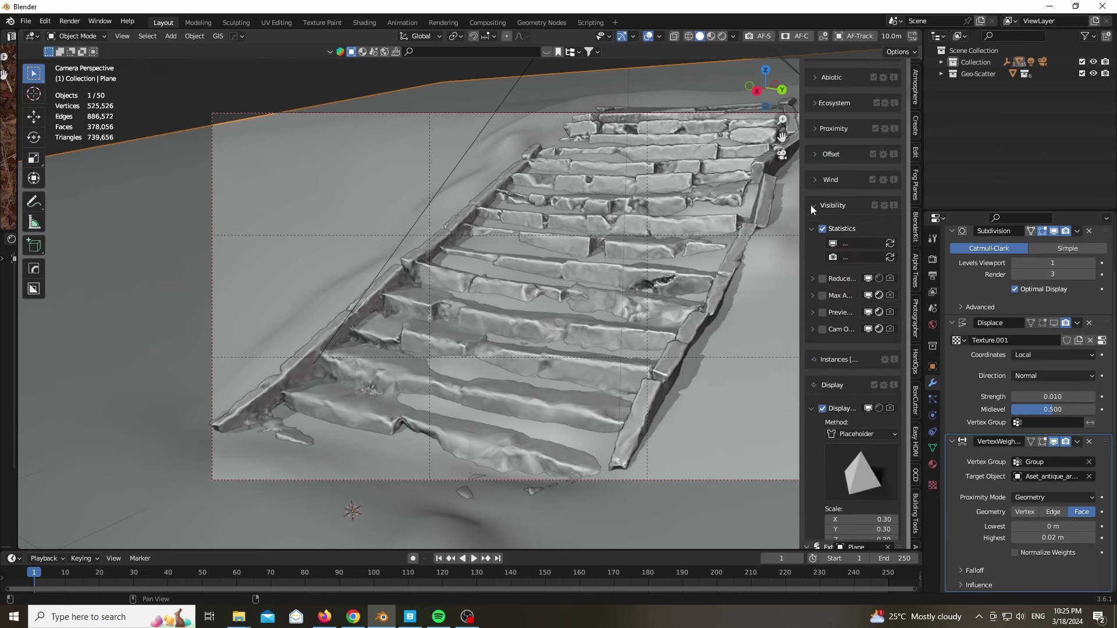
pyautogui.click(821, 329)
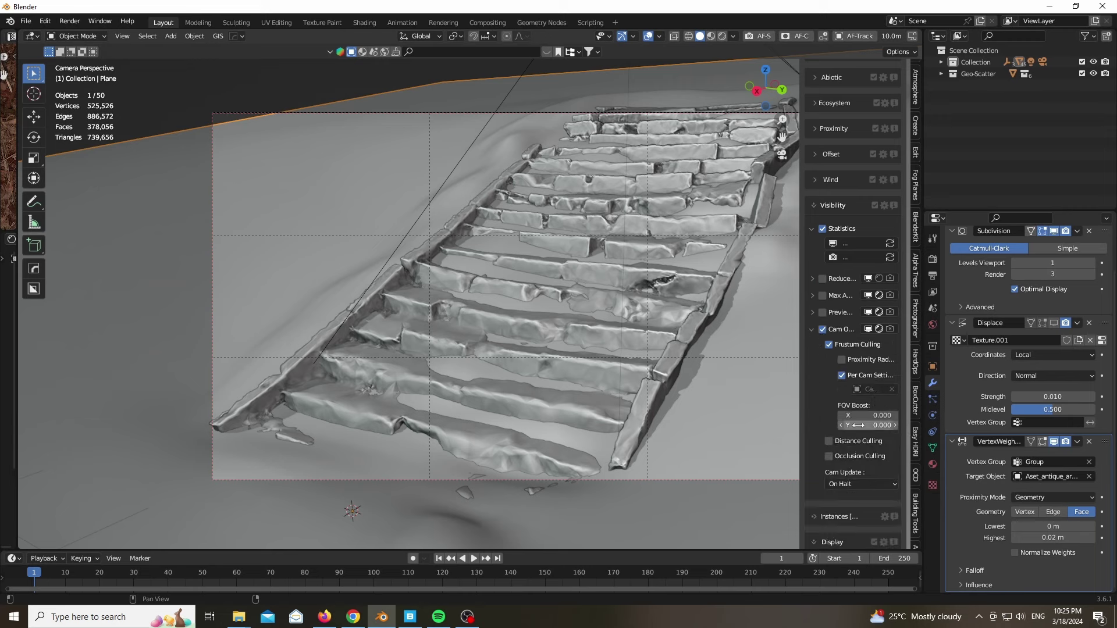
# Set the Y value of the camera optimization's FOV boost to 0.060
pyautogui.click(859, 426)
pyautogui.press('Return')
pyautogui.click(897, 424)
pyautogui.click(897, 424)
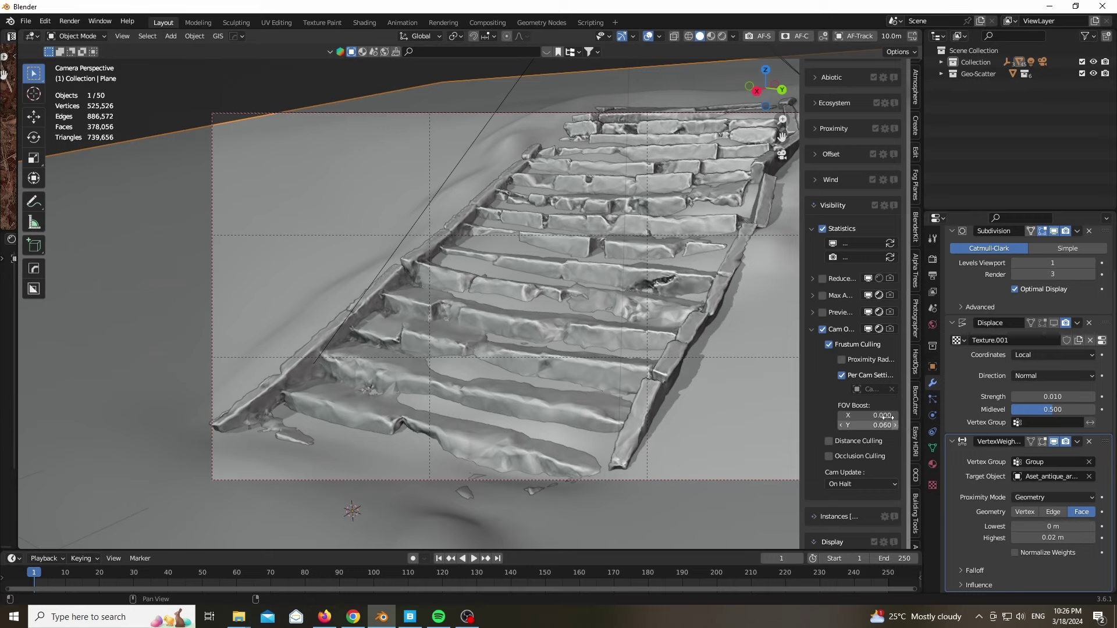
# Show the plant scatter system in the viewport again and switch to Rendered shading
pyautogui.scroll(15, 853, 208)
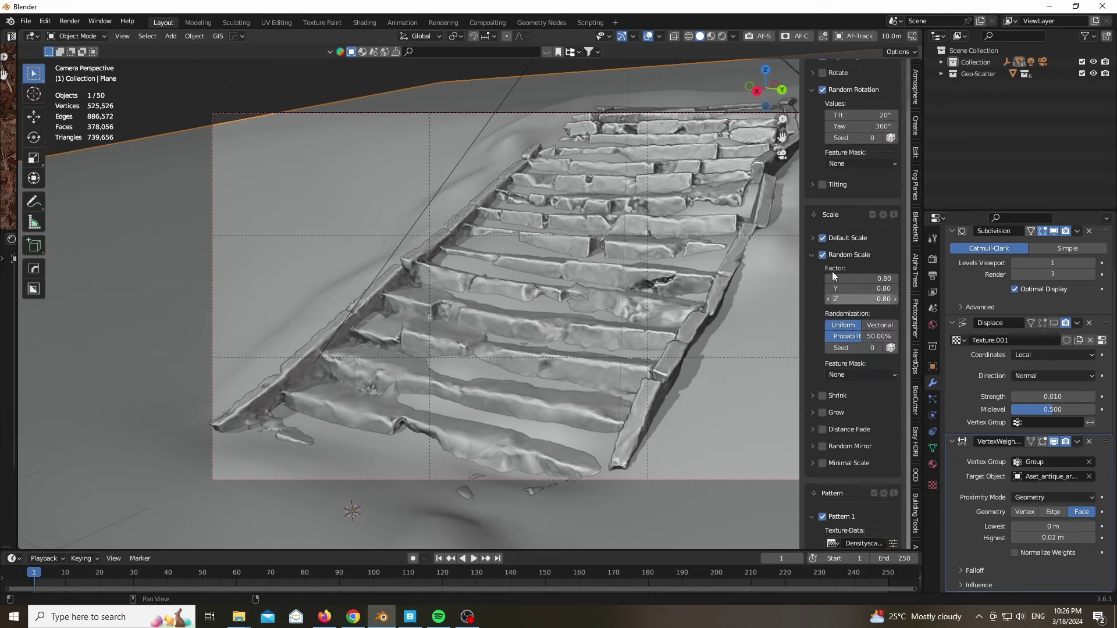
pyautogui.click(857, 156)
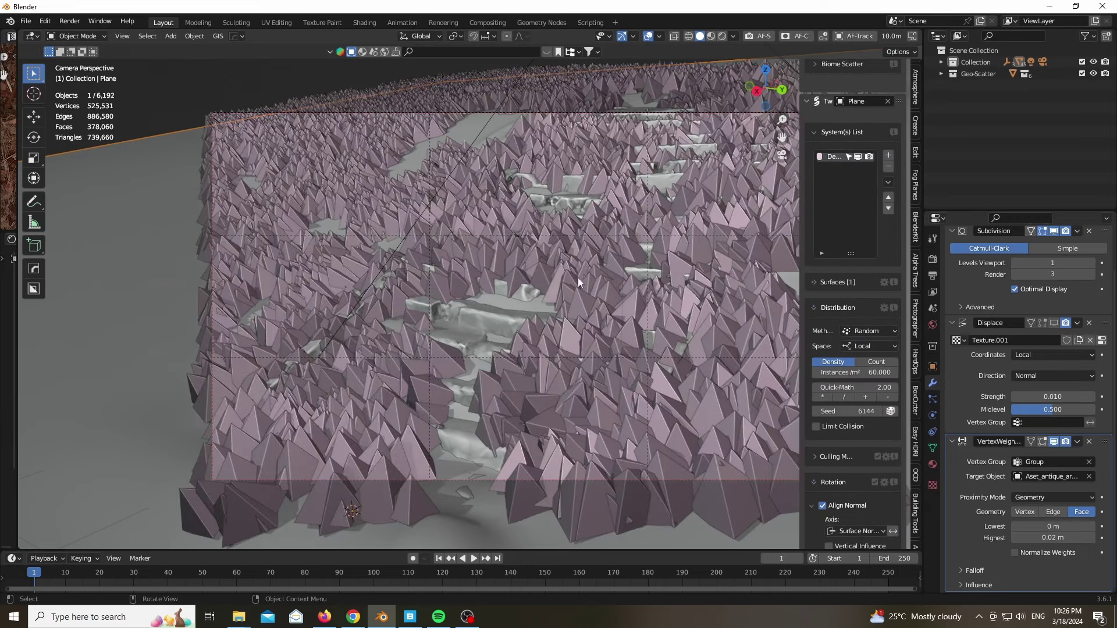
pyautogui.scroll(-3, 269, 226)
pyautogui.scroll(3, 390, 355)
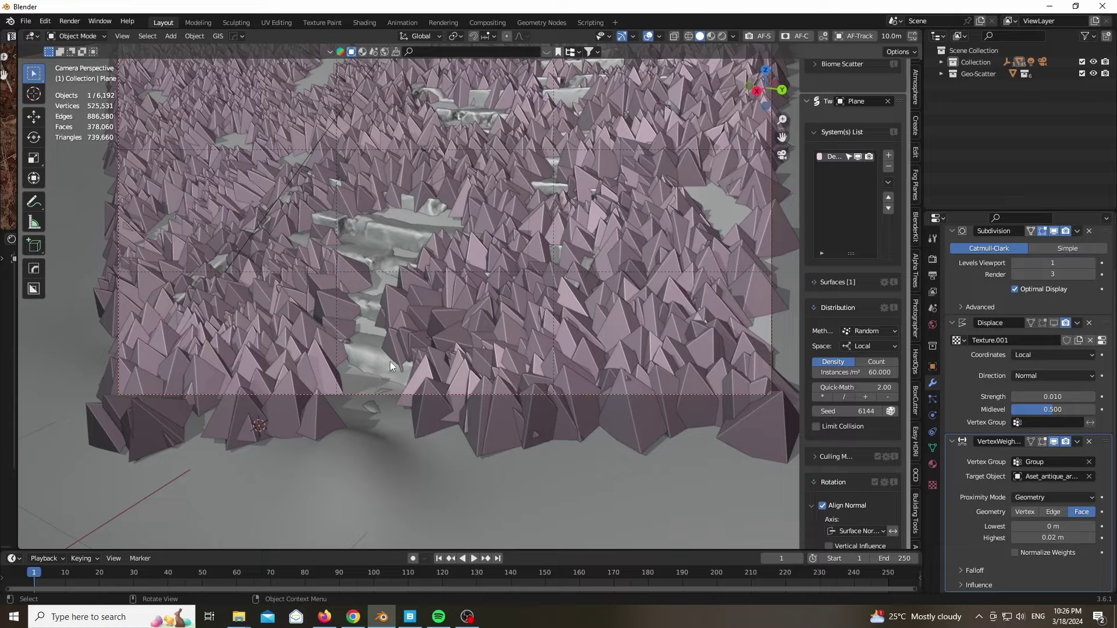
pyautogui.press('z')
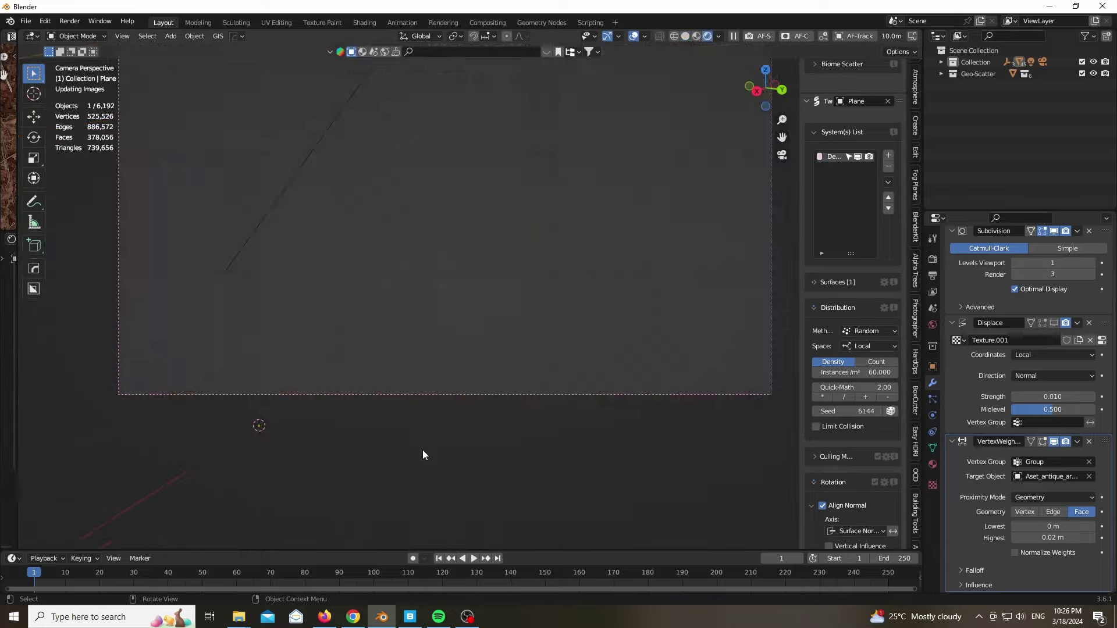
pyautogui.scroll(-1, 422, 450)
pyautogui.scroll(1, 483, 308)
# Enable the scatter's Vertex-Group culling mask using the vertex group "Group", with the mask reversed
pyautogui.scroll(-8, 837, 261)
pyautogui.click(816, 249)
pyautogui.click(822, 270)
pyautogui.click(855, 286)
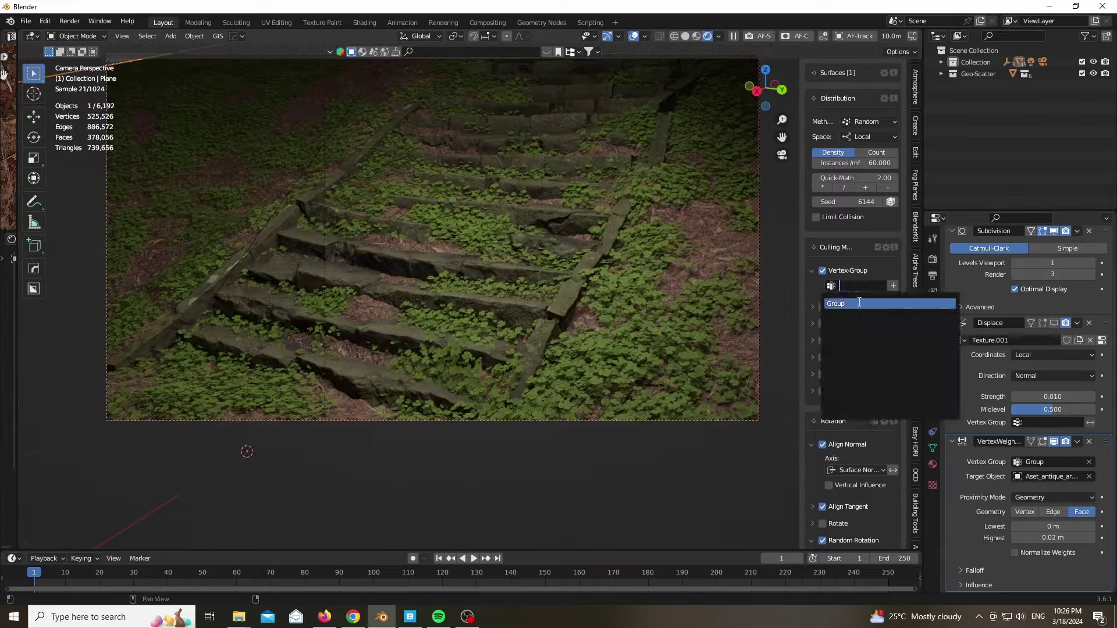
pyautogui.click(855, 299)
# Raise the Vertex Weight Proximity modifier's Highest distance to 0.12 m
pyautogui.scroll(8, 355, 368)
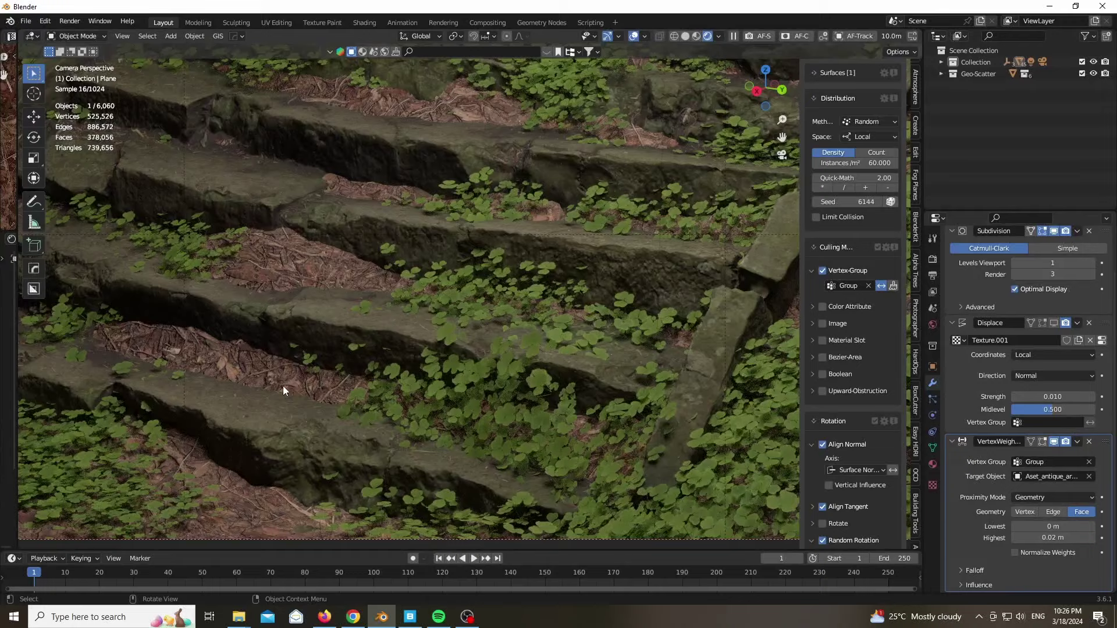
pyautogui.click(1064, 537)
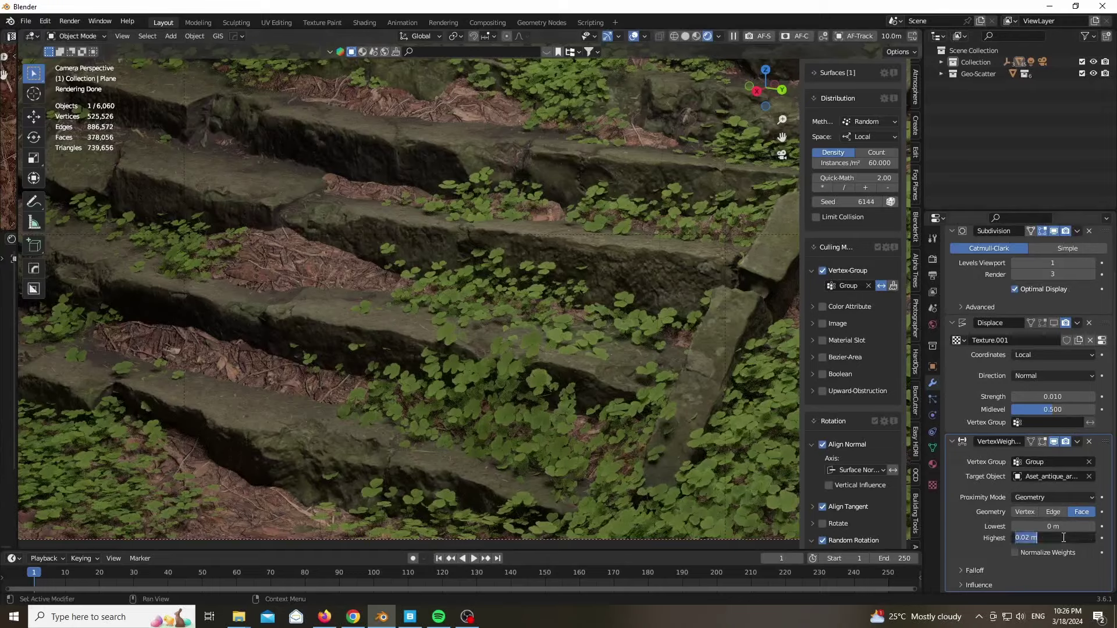
pyautogui.press('Return')
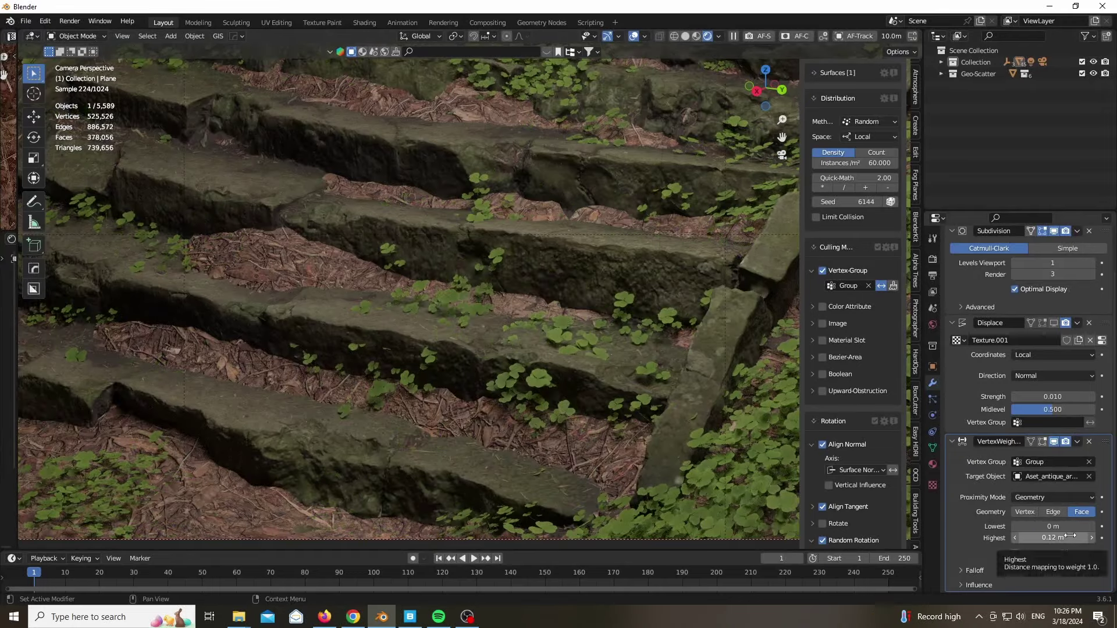
# Set the Vertex Weight Proximity modifier's Highest distance to 0.03 m
pyautogui.click(1071, 536)
pyautogui.write('0.03')
pyautogui.press('Return')
pyautogui.scroll(-9, 424, 479)
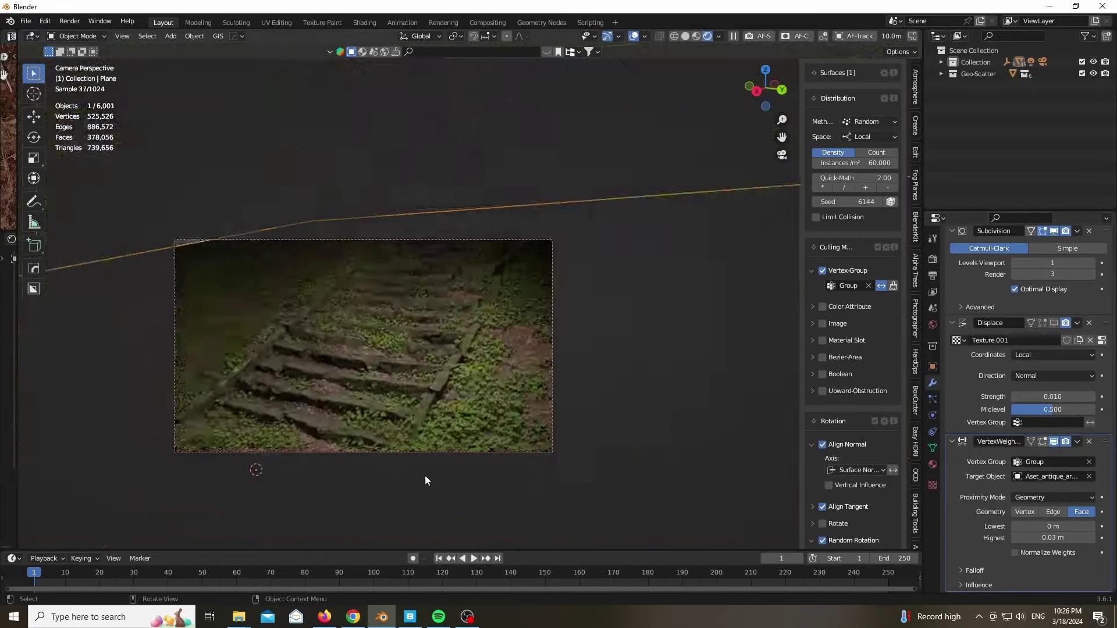
pyautogui.scroll(4, 291, 330)
# In Solid shading, select only the small broad-leaved plant assets beside the scene, excluding the ground plane, and scatter them over Plane with Density Scatter
pyautogui.press('z')
pyautogui.moveTo(292, 330); pyautogui.dragTo(382, 425, button='middle')
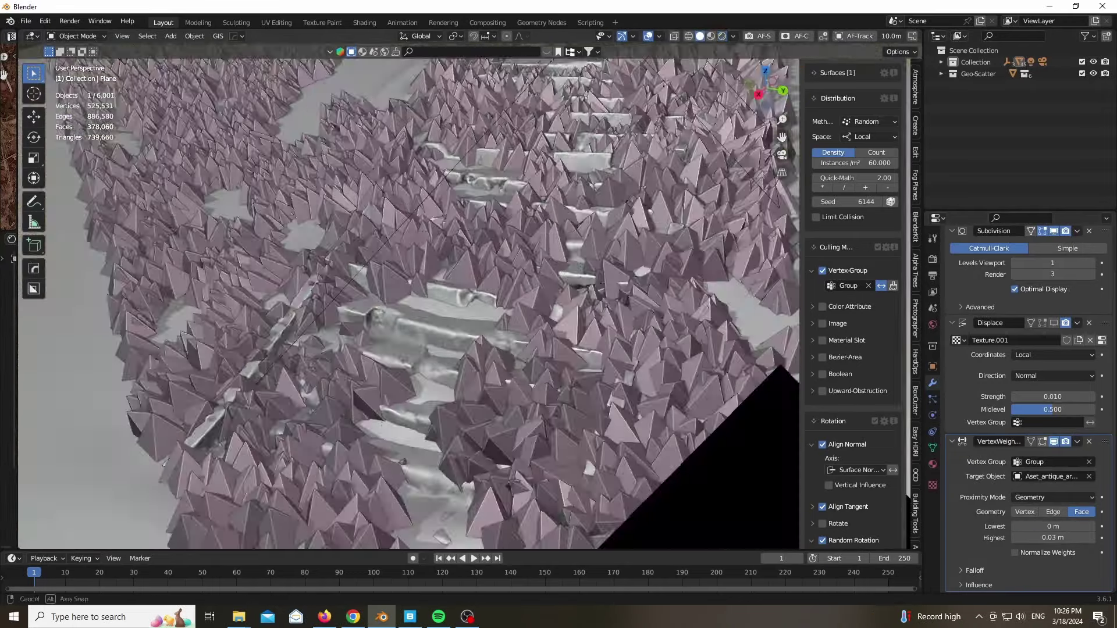
pyautogui.scroll(-9, 382, 425)
pyautogui.scroll(12, 137, 322)
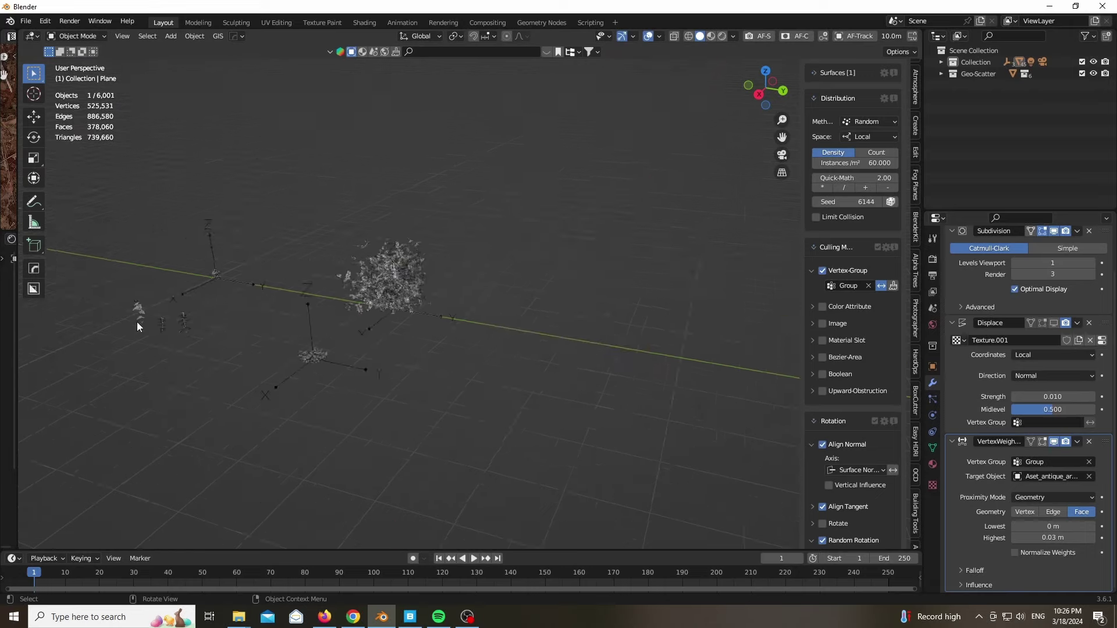
pyautogui.scroll(5, 315, 201)
pyautogui.scroll(7, 278, 222)
pyautogui.moveTo(214, 208); pyautogui.dragTo(413, 321)
pyautogui.scroll(-2, 249, 164)
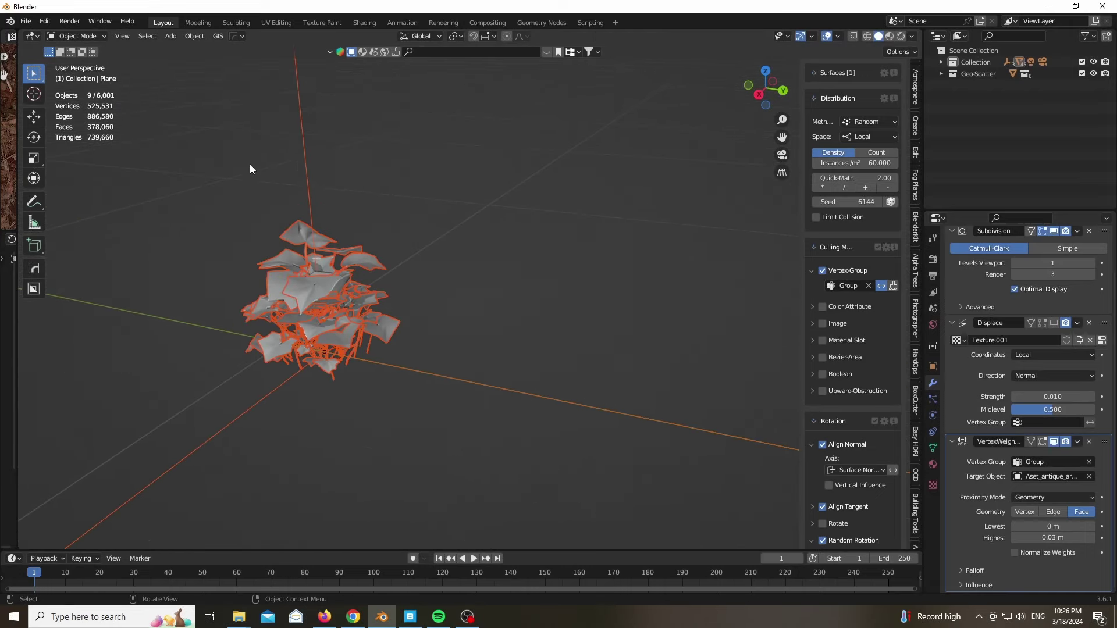
pyautogui.keyDown('ctrl'); pyautogui.moveTo(274, 142); pyautogui.dragTo(325, 163); pyautogui.keyUp('ctrl')
pyautogui.scroll(20, 889, 149)
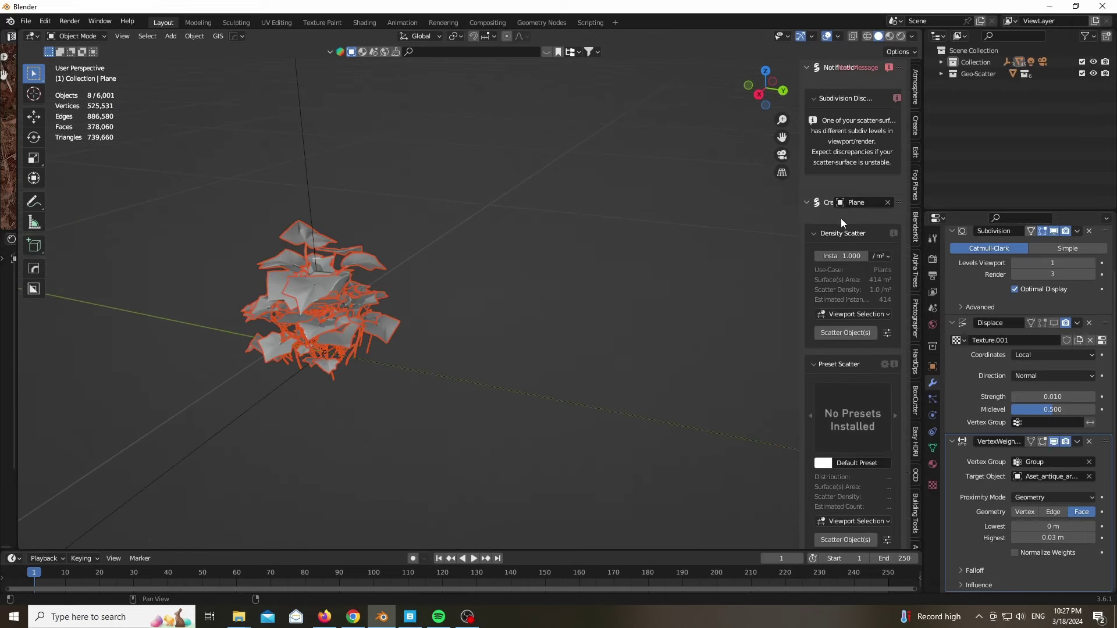
pyautogui.click(842, 334)
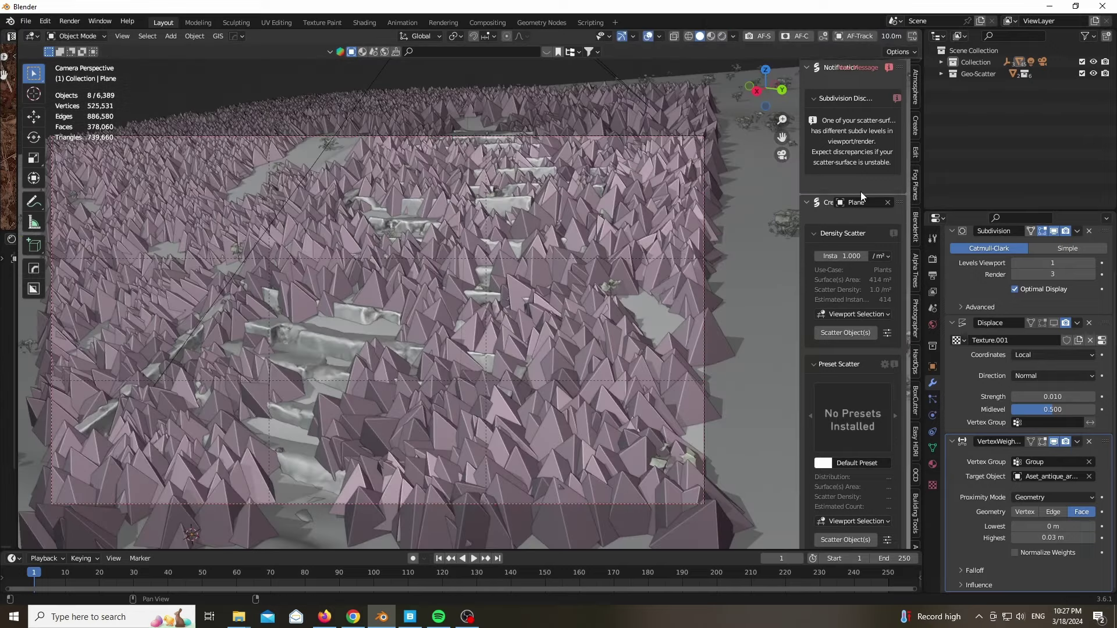
# Scatter the selected plants over the plane and enable camera frustum culling with a Y field-of-view boost of 0.06
pyautogui.click(857, 344)
pyautogui.scroll(-15, 845, 355)
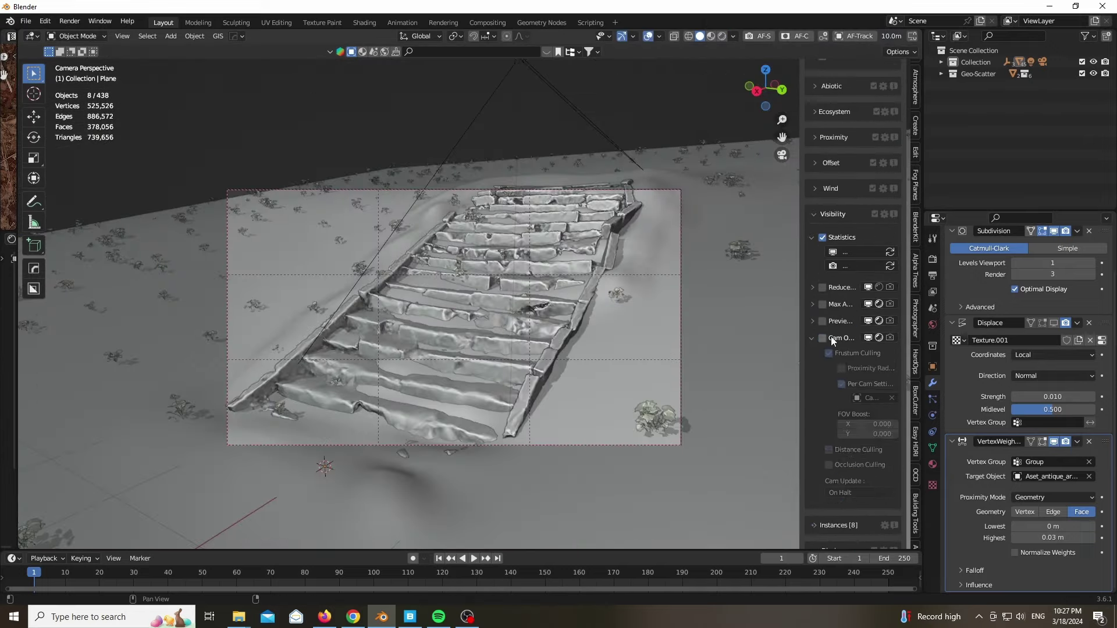
pyautogui.doubleClick(872, 434)
pyautogui.write('0.1')
pyautogui.press('Return')
# Display the new scatter as placeholders and mask it with the inverted vertex group named Group
pyautogui.scroll(-7, 821, 401)
pyautogui.click(822, 410)
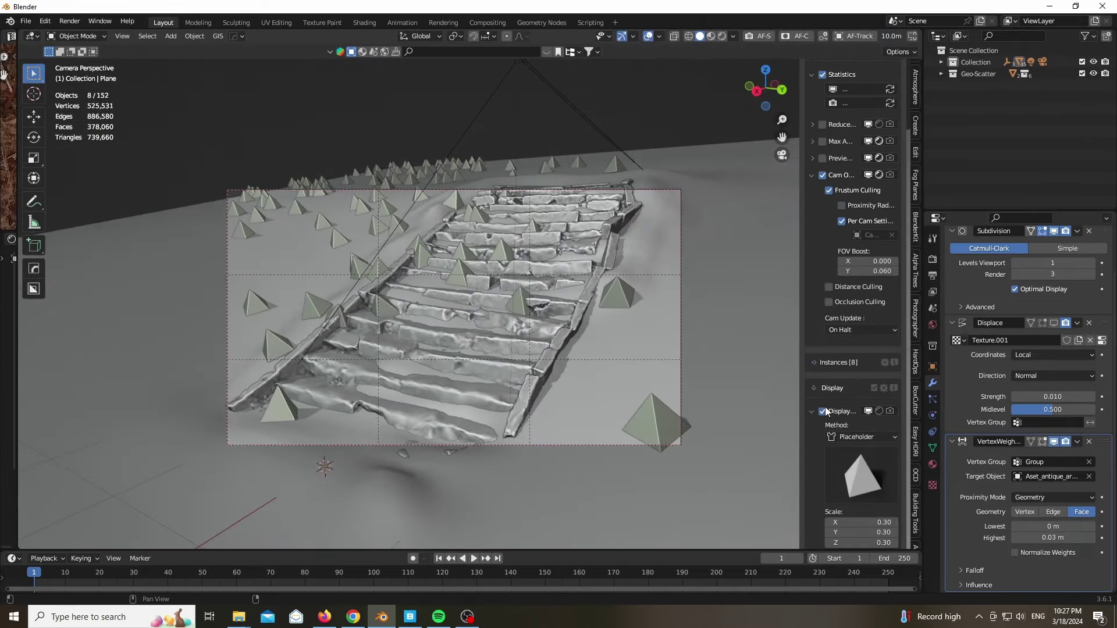
pyautogui.scroll(20, 829, 326)
pyautogui.scroll(10, 831, 322)
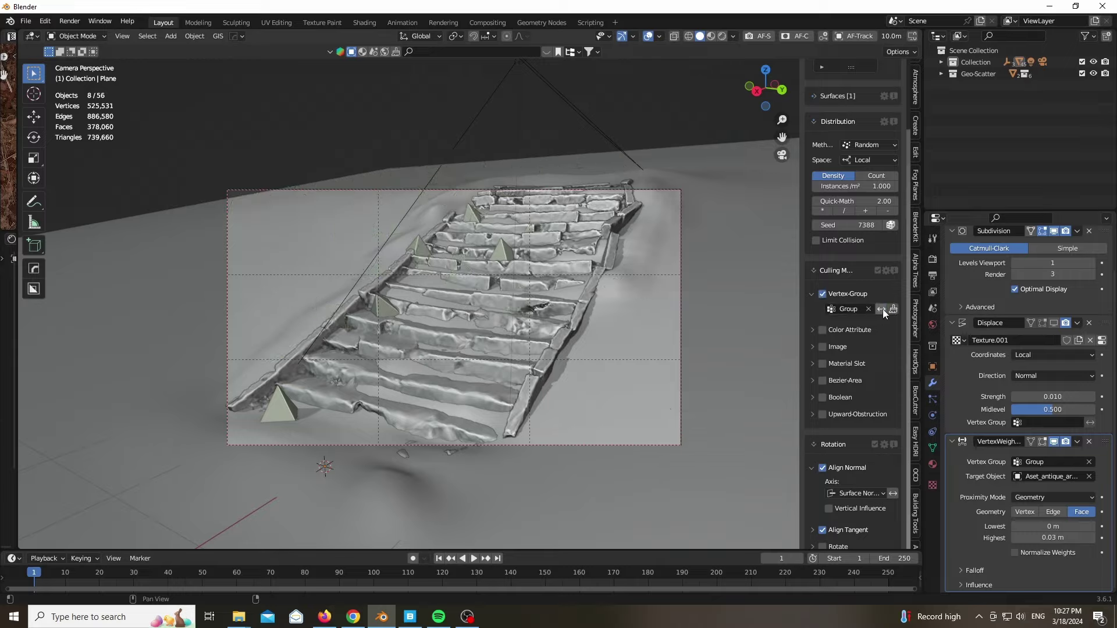
# Switch the camera view to rendered shading and set the scatter density to 20 instances per square metre
pyautogui.press('z')
pyautogui.click(456, 337)
pyautogui.scroll(5, 483, 368)
pyautogui.scroll(-4, 483, 369)
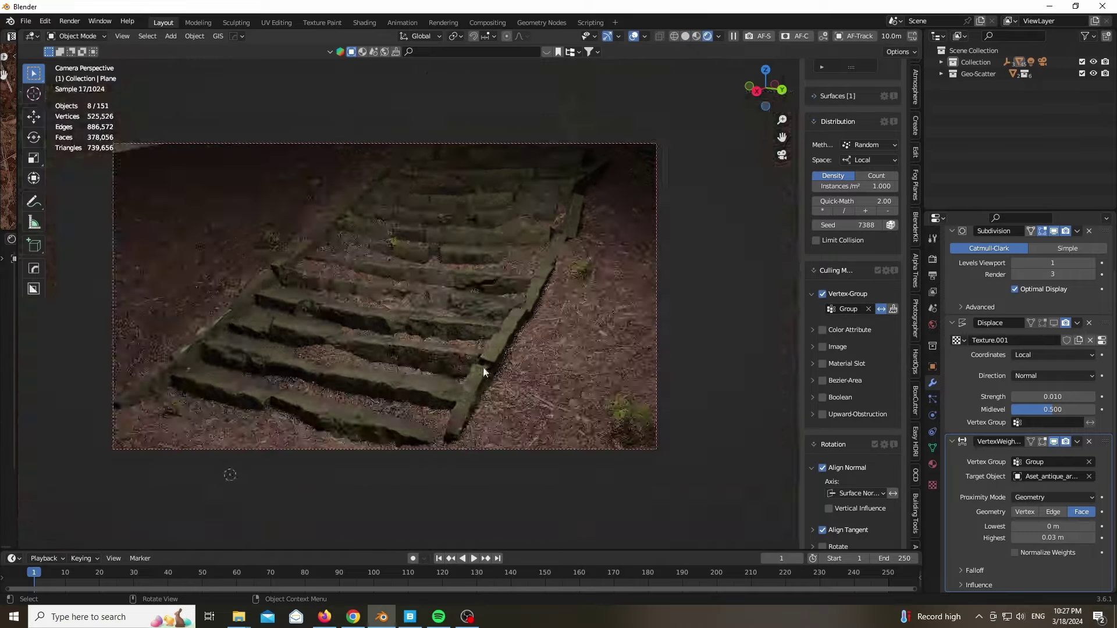
pyautogui.scroll(2, 484, 369)
pyautogui.click(855, 186)
pyautogui.write('20')
pyautogui.press('Return')
# Enable Default Scale and Random Scale for the scatter, with a random scale factor of 0.80 on all axes
pyautogui.scroll(-1, 559, 339)
pyautogui.scroll(-13, 860, 346)
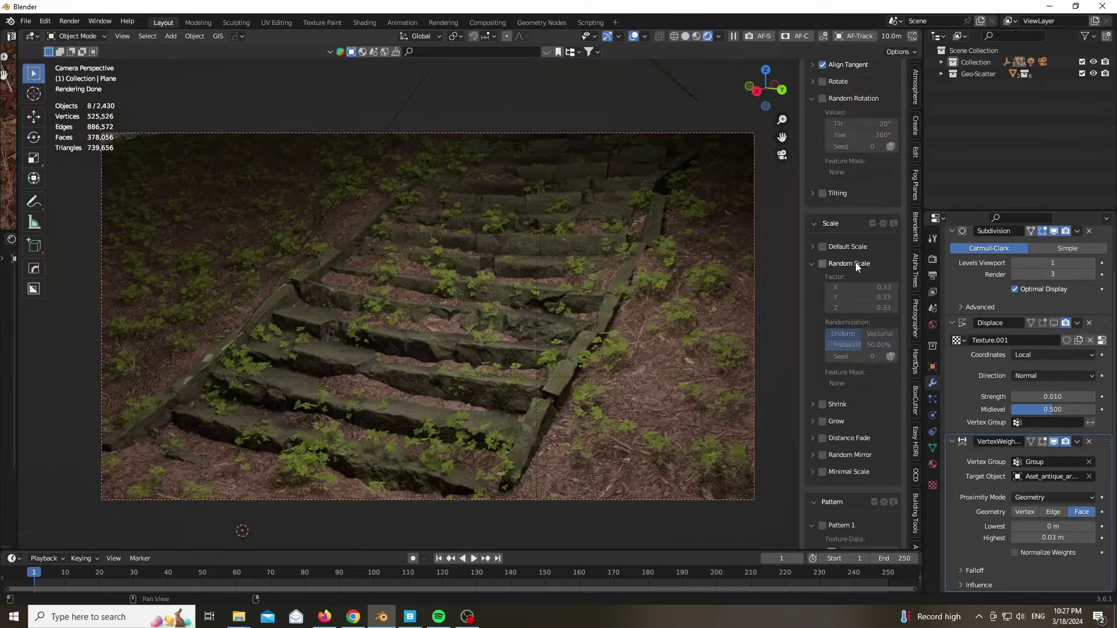
pyautogui.click(822, 263)
pyautogui.scroll(15, 843, 229)
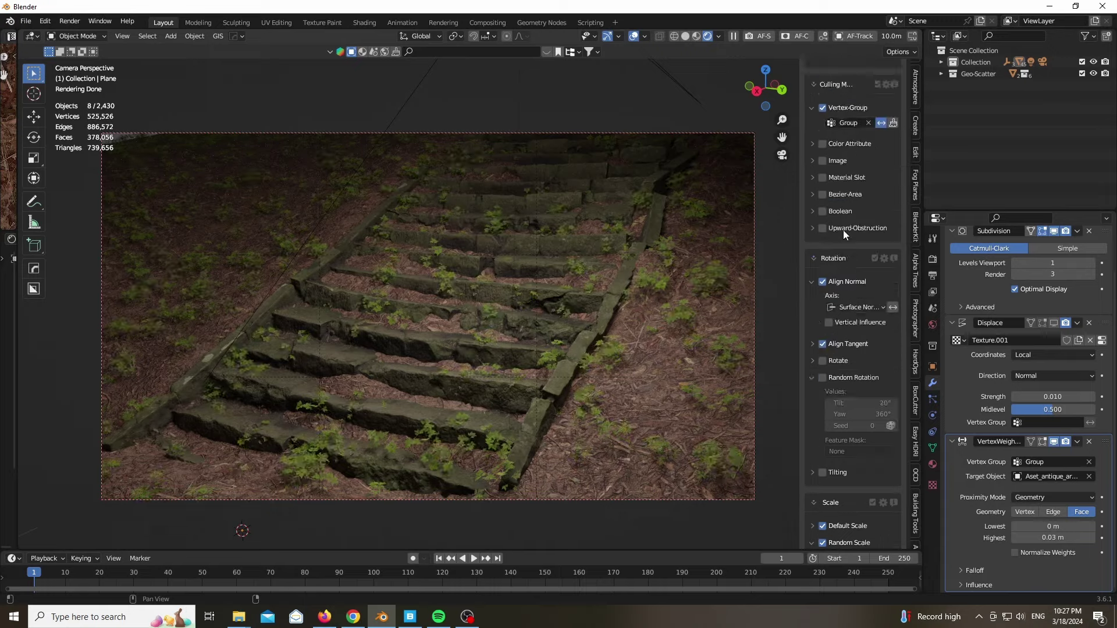
# Set the scatter density to 35 instances per square metre
pyautogui.click(864, 139)
pyautogui.write('35')
pyautogui.press('Return')
# Set the scatter's Default Scale factor to 1.15 on X, Y and Z
pyautogui.scroll(-15, 841, 228)
pyautogui.click(812, 270)
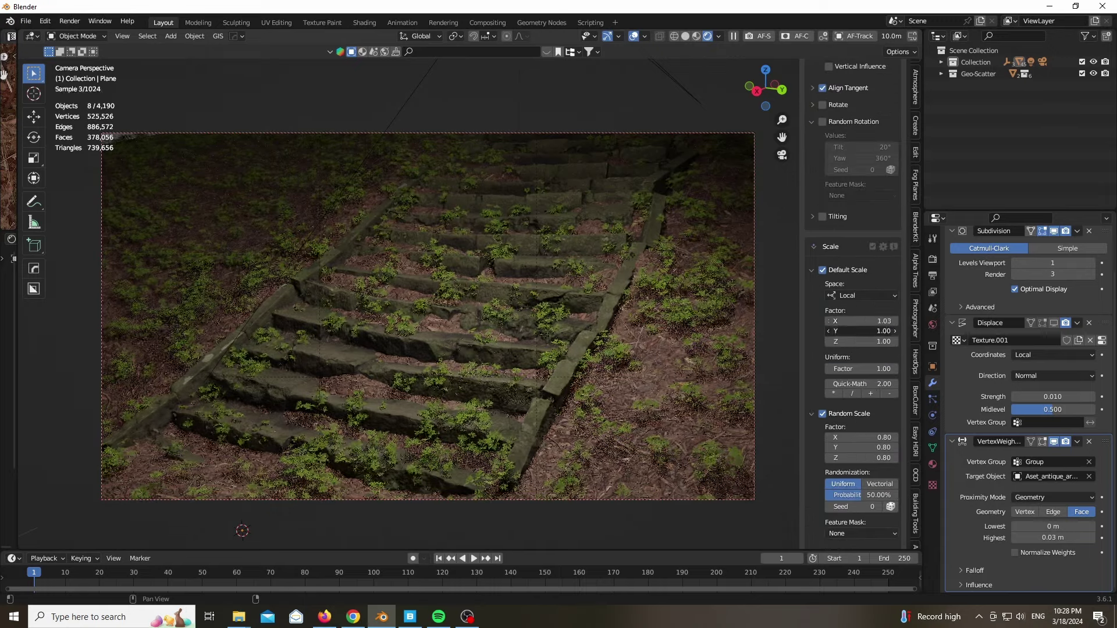
pyautogui.moveTo(859, 321); pyautogui.dragTo(877, 321)
pyautogui.click(880, 331)
pyautogui.write('1.15')
pyautogui.press('Return')
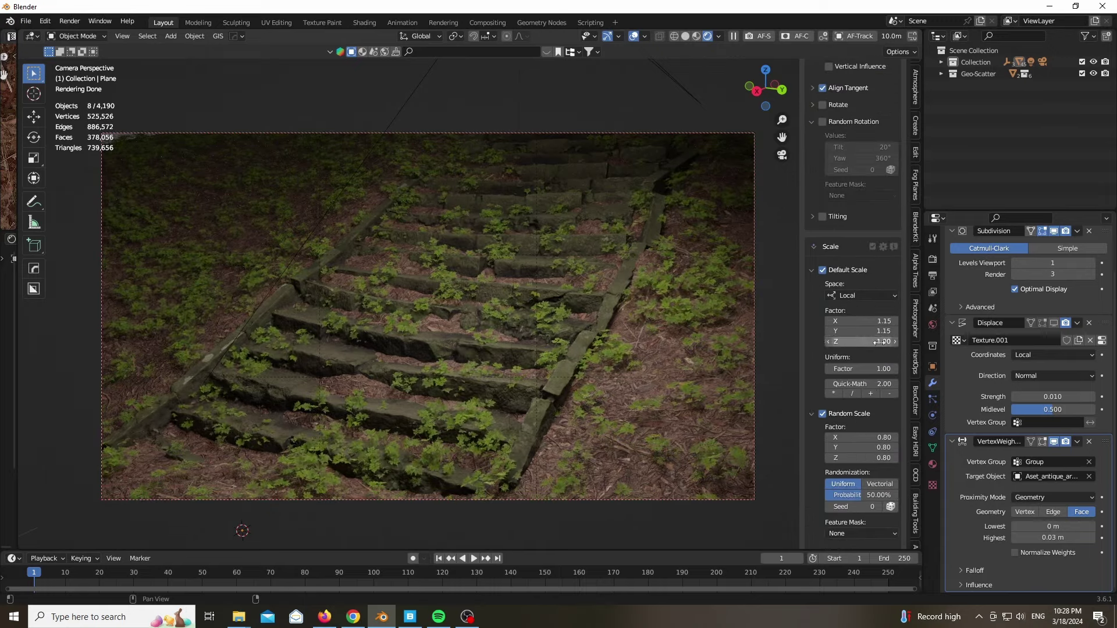
pyautogui.click(880, 342)
pyautogui.write('1.15')
pyautogui.press('Return')
pyautogui.scroll(1, 367, 347)
# Enable Pattern 1 with a new Musgrave texture set to Ridged Multifractal, and randomize the texture's seed
pyautogui.scroll(-13, 830, 264)
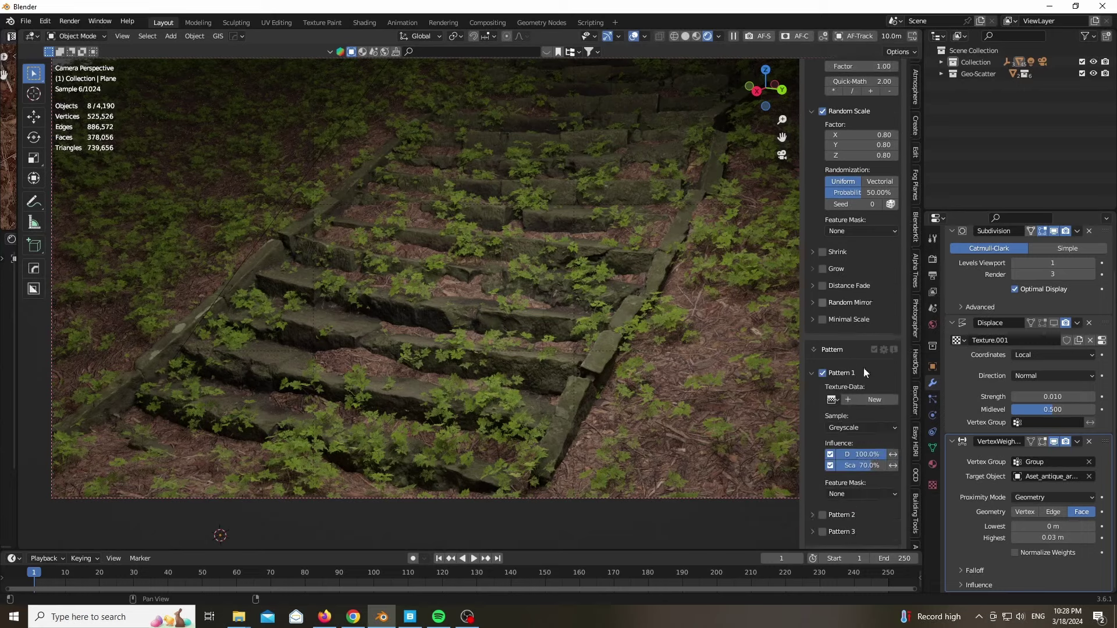
pyautogui.click(870, 400)
pyautogui.click(894, 401)
pyautogui.click(878, 155)
pyautogui.click(875, 180)
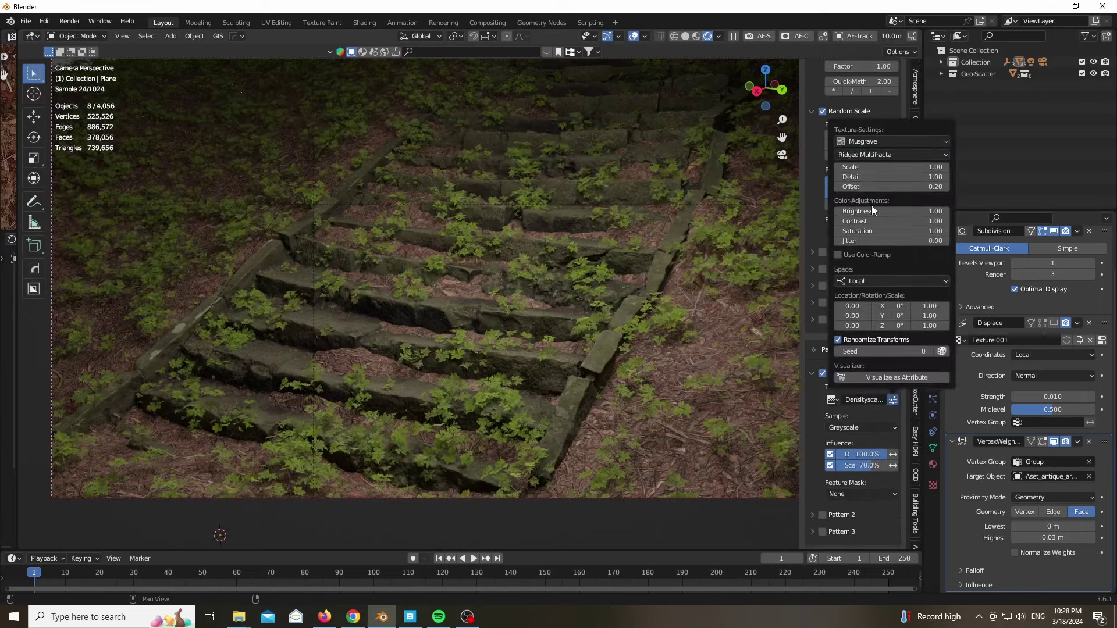
pyautogui.click(931, 352)
# Randomize the scatter's distribution seed and make the first scatter system visible in the viewport
pyautogui.scroll(15, 815, 296)
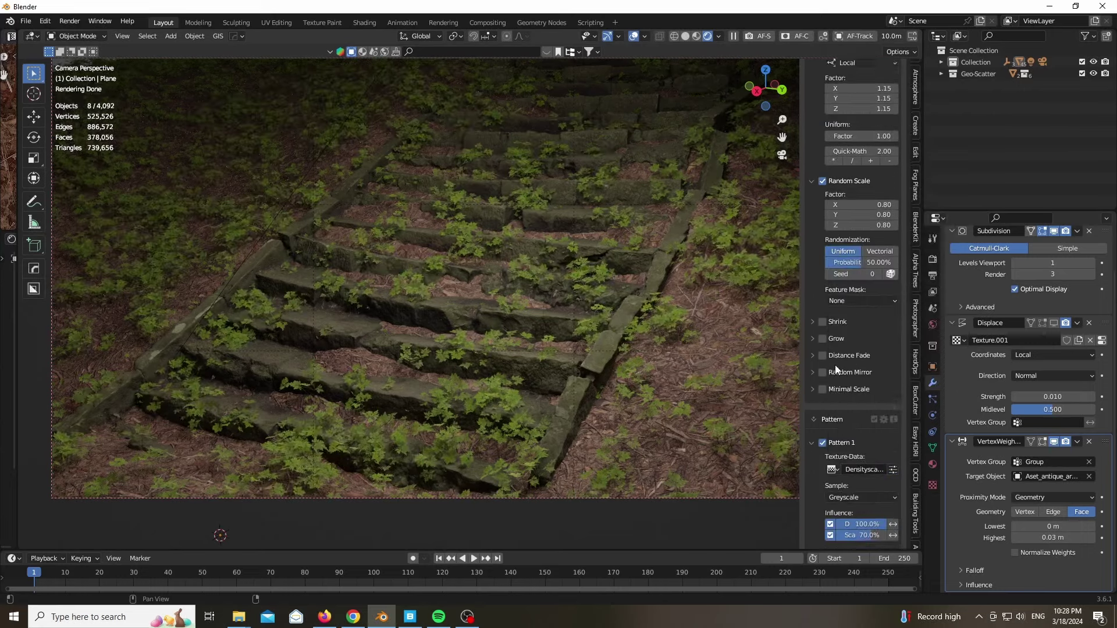
pyautogui.scroll(20, 815, 295)
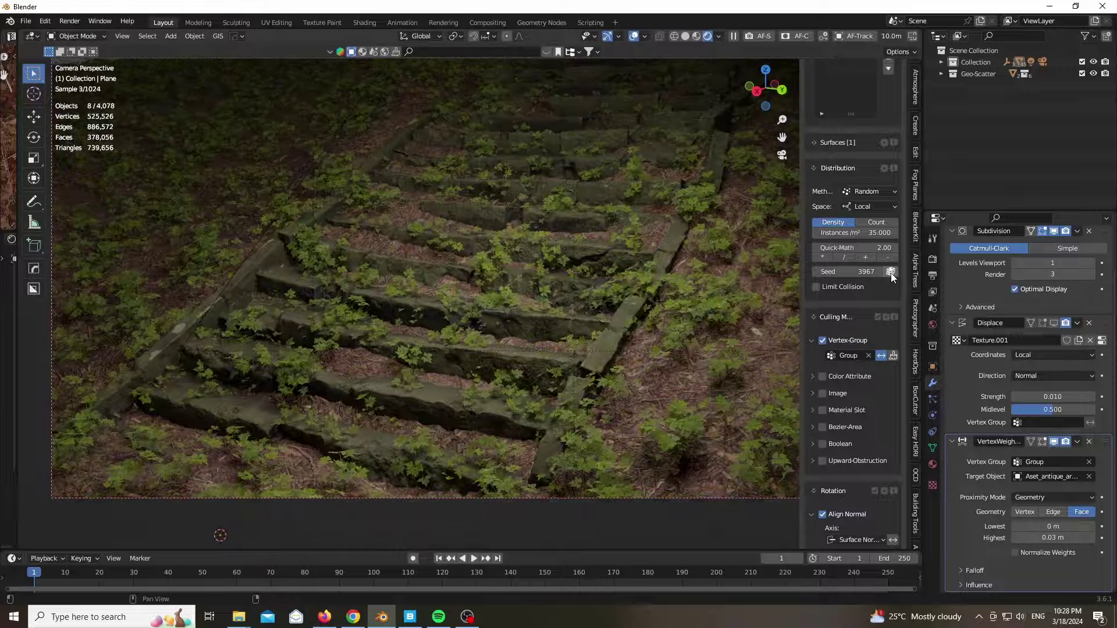
pyautogui.click(858, 158)
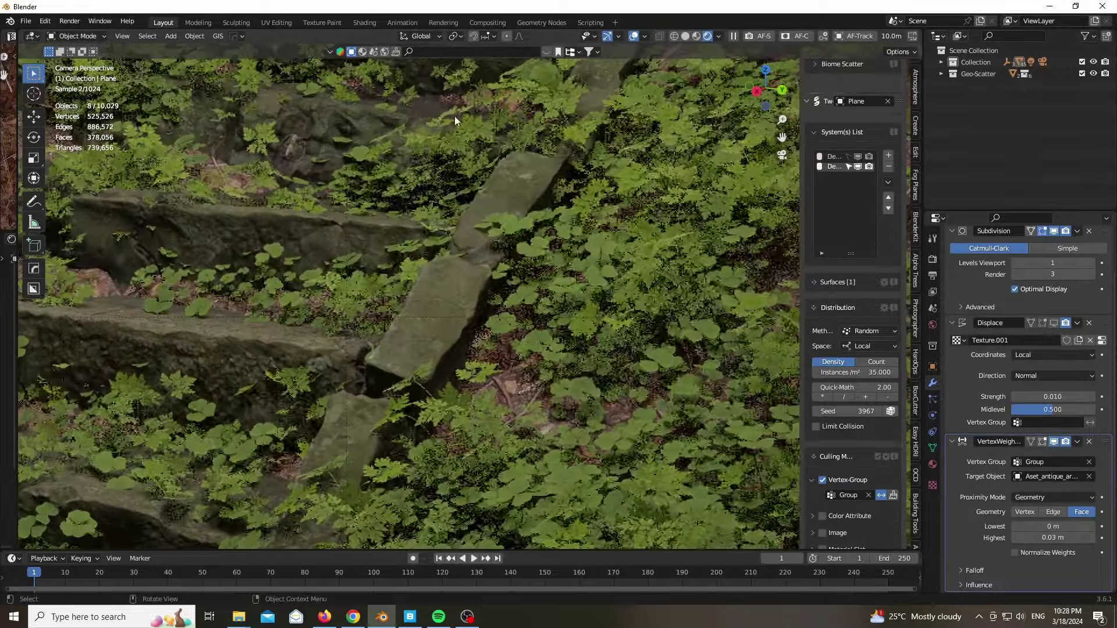
# Increase the scatter's Default Scale factor to 1.35 on all axes
pyautogui.scroll(-12, 849, 349)
pyautogui.click(861, 437)
pyautogui.write('1.3')
pyautogui.write('5')
pyautogui.press('Return')
pyautogui.scroll(-6, 334, 474)
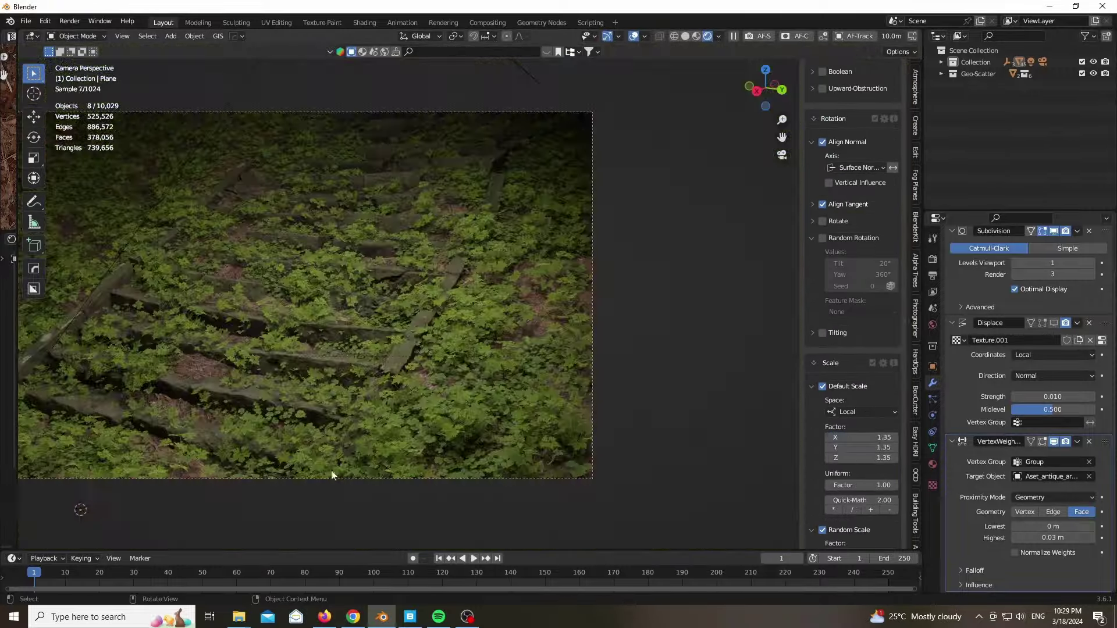
# Return the viewport to solid shading and hide both scatter systems in it
pyautogui.keyDown('shift'); pyautogui.moveTo(121, 337); pyautogui.dragTo(239, 354, button='middle'); pyautogui.keyUp('shift')
pyautogui.scroll(3, 239, 354)
pyautogui.keyDown('shift'); pyautogui.moveTo(266, 401); pyautogui.dragTo(347, 382, button='middle'); pyautogui.keyUp('shift')
pyautogui.scroll(-4, 347, 382)
pyautogui.press('z')
pyautogui.click(438, 343)
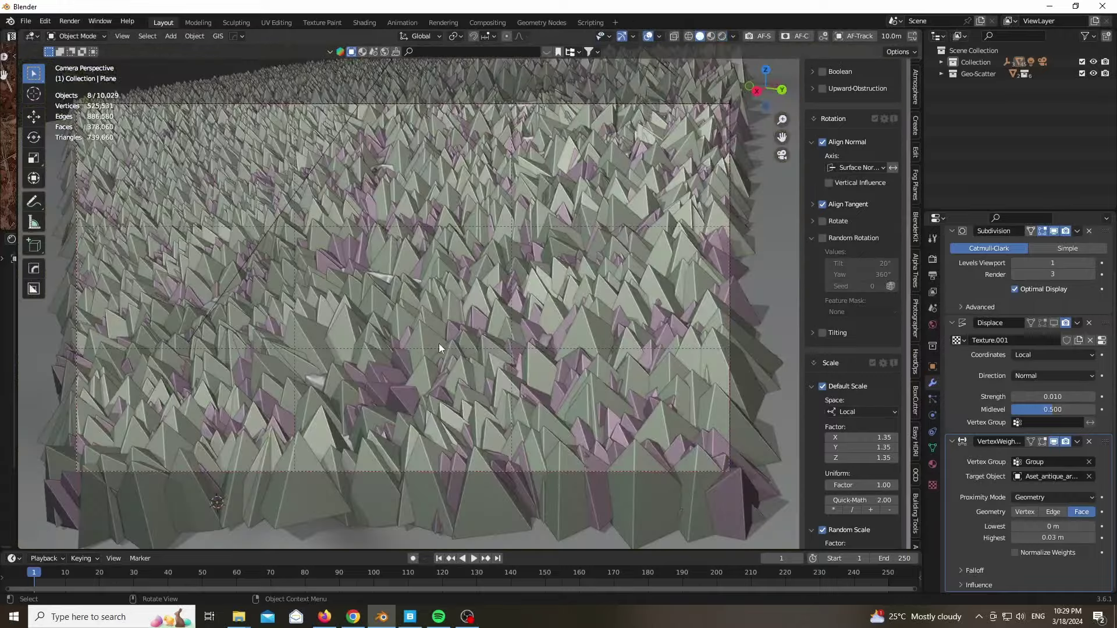
pyautogui.scroll(12, 849, 291)
pyautogui.moveTo(857, 133); pyautogui.dragTo(857, 143)
pyautogui.moveTo(698, 325); pyautogui.dragTo(721, 340, button='middle')
pyautogui.scroll(-5, 721, 340)
# Bring up the Asset Browser beside the viewport and browse the weed catalog for the White-dead-nettle plants
pyautogui.moveTo(19, 345); pyautogui.dragTo(370, 343)
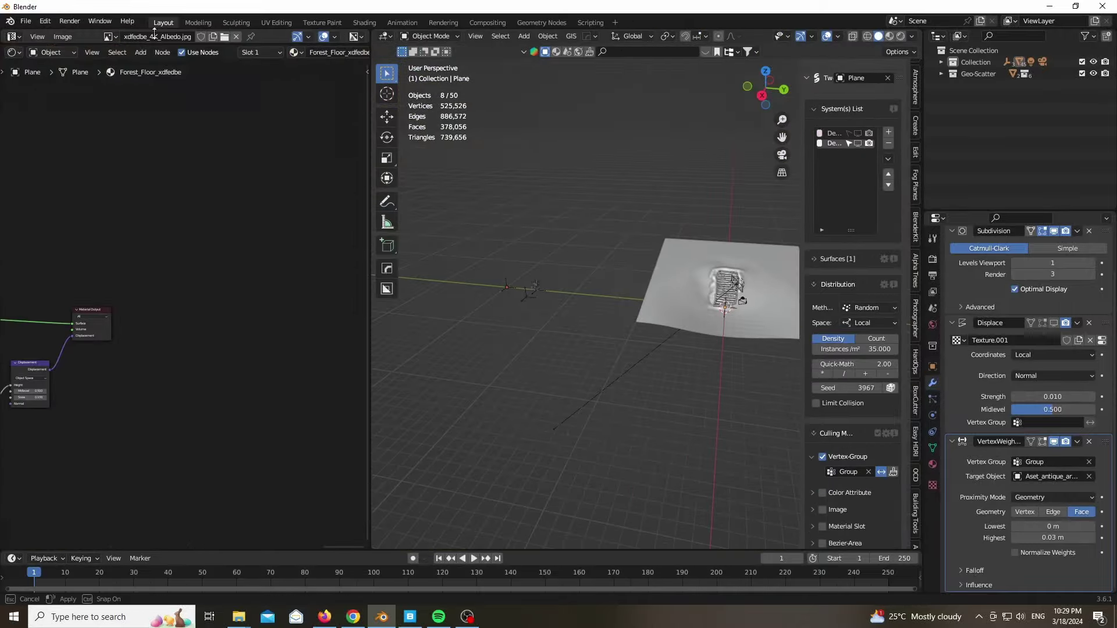
pyautogui.click(14, 52)
pyautogui.click(363, 124)
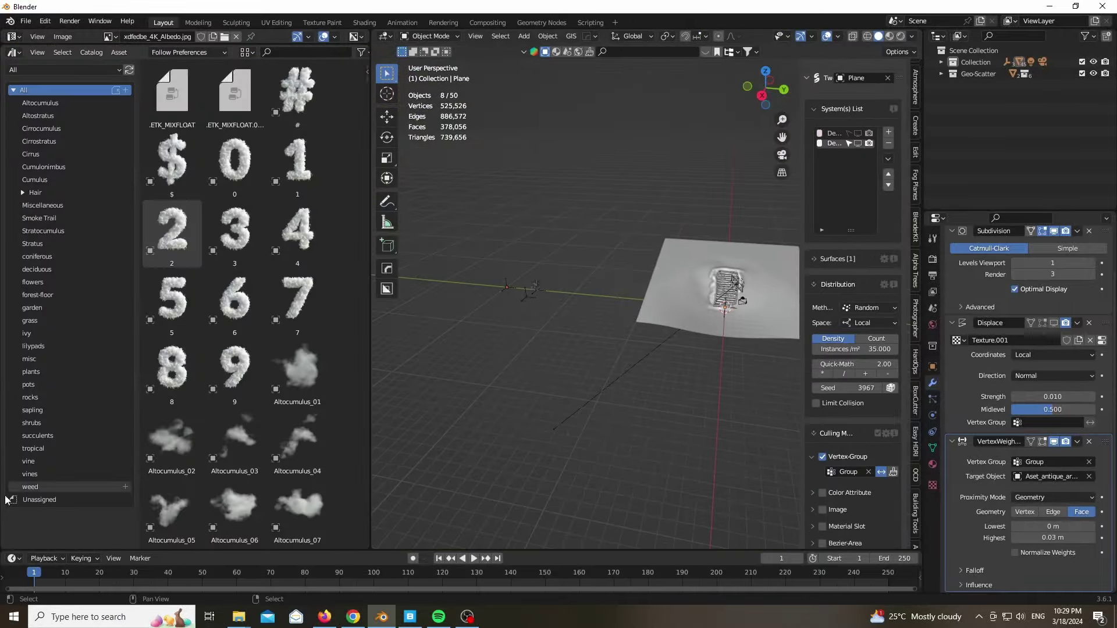
pyautogui.click(29, 488)
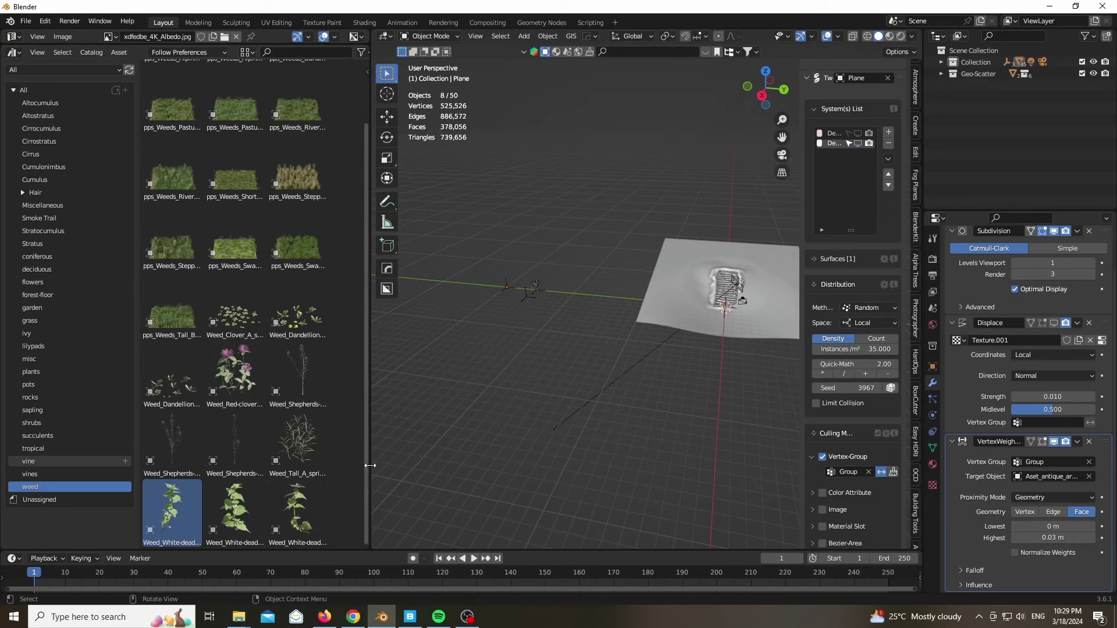
pyautogui.moveTo(370, 466); pyautogui.dragTo(17, 430)
# Select the three White-dead-nettle plants, scatter them over the plane and return to the camera view
pyautogui.scroll(10, 273, 296)
pyautogui.click(98, 311)
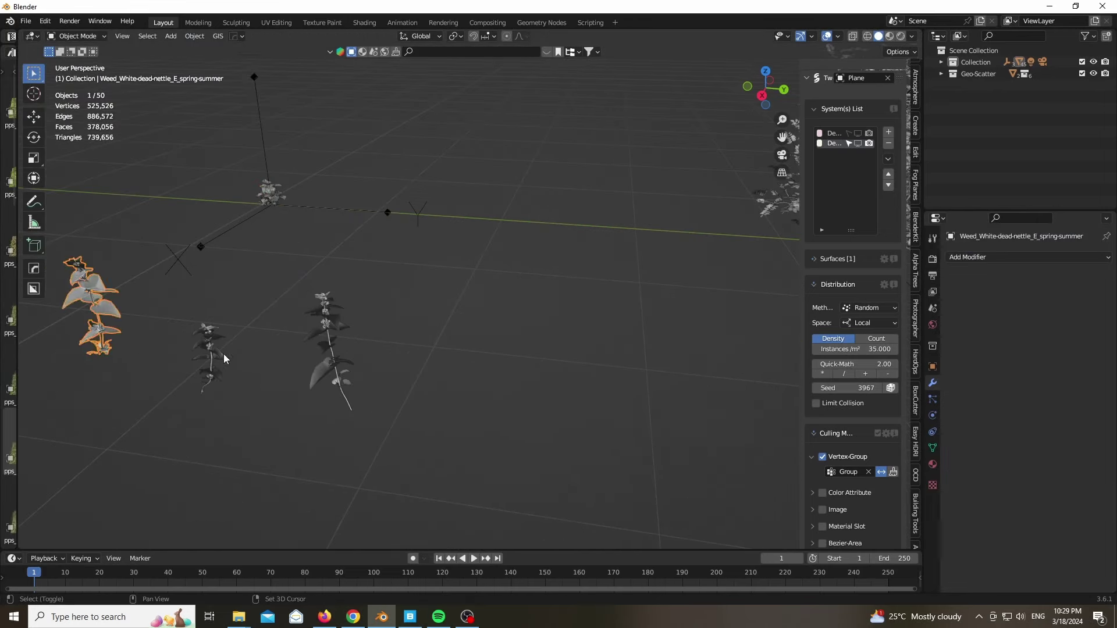
pyautogui.scroll(10, 851, 246)
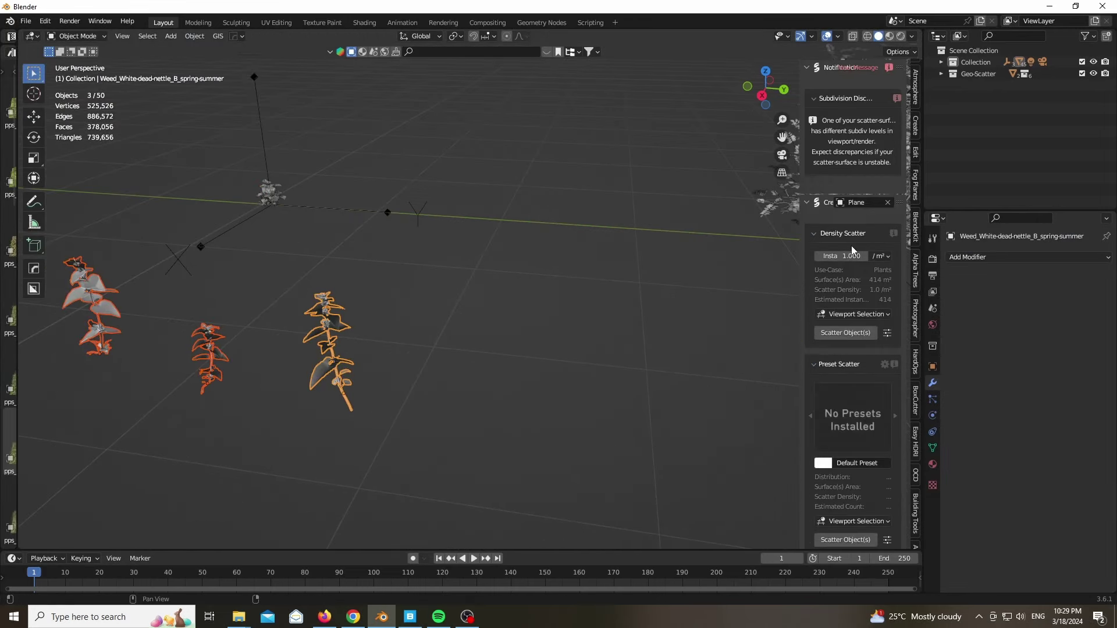
pyautogui.click(845, 333)
pyautogui.press('KP_0')
# Enable camera culling for the nettle scatter with a Y field-of-view boost of 0.06, and display it as placeholders
pyautogui.scroll(-5, 850, 276)
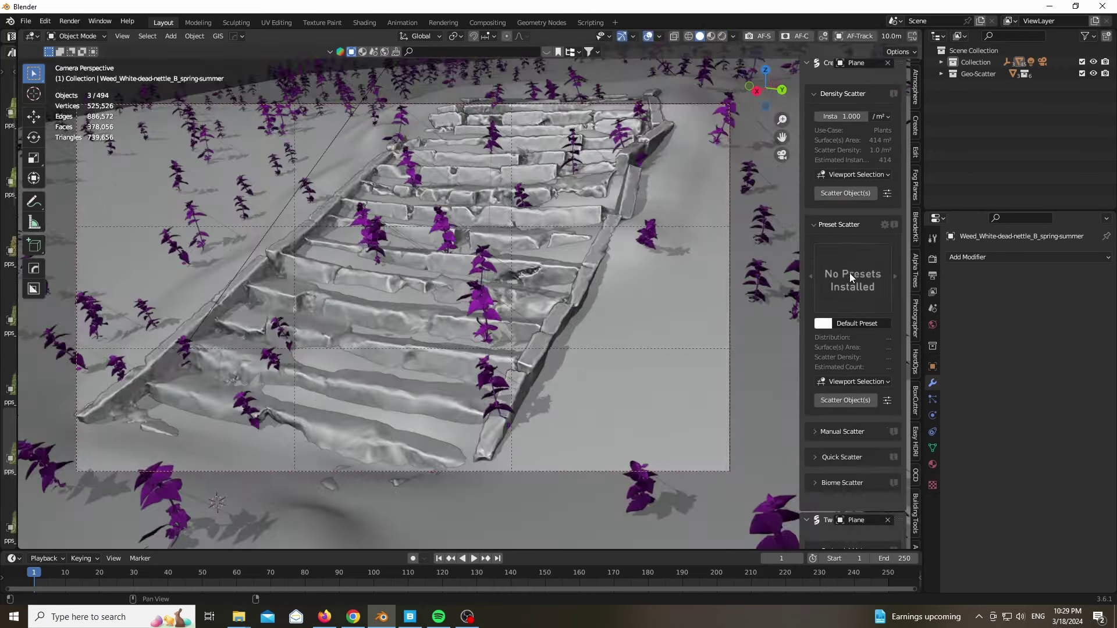
pyautogui.scroll(-15, 850, 273)
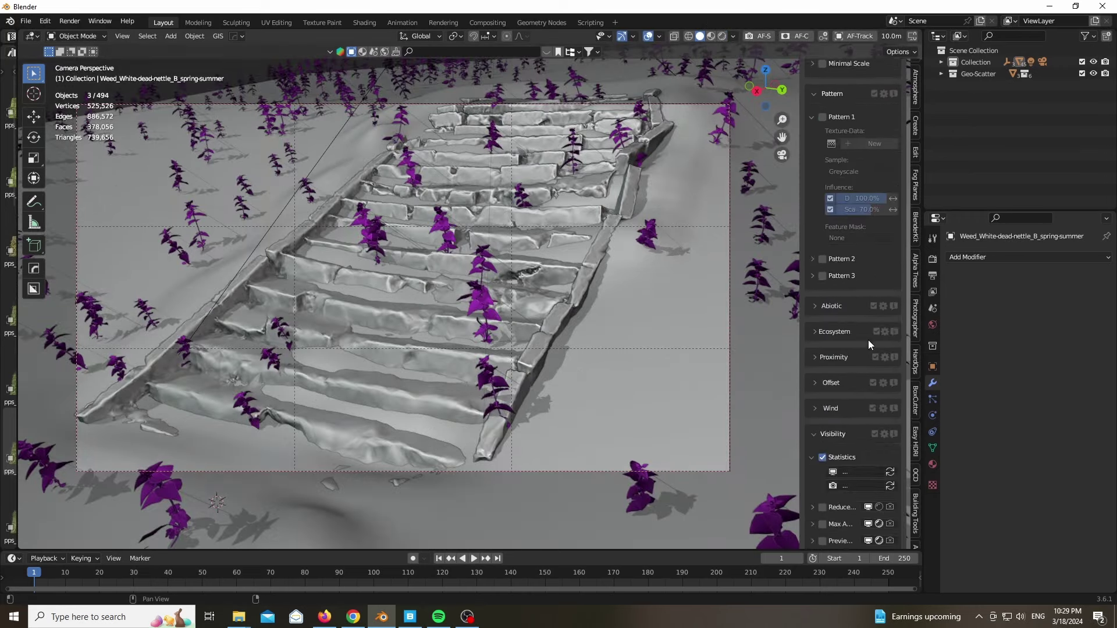
pyautogui.scroll(-7, 868, 340)
pyautogui.click(822, 301)
pyautogui.click(896, 397)
pyautogui.click(896, 396)
pyautogui.scroll(-4, 896, 396)
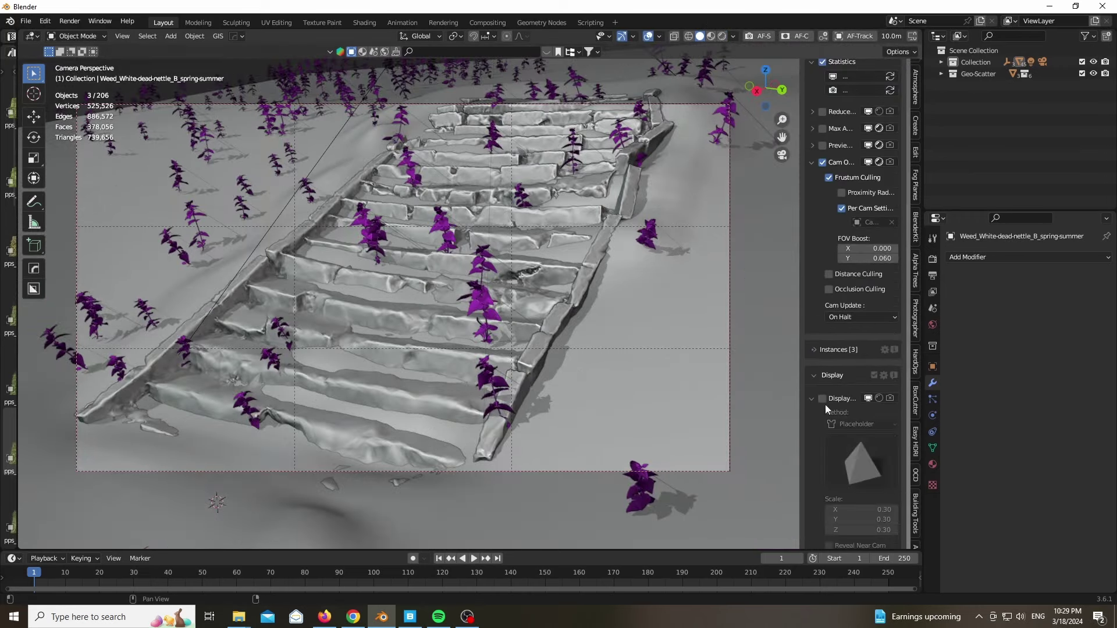
pyautogui.click(823, 399)
# Enable Default Scale and Random Scale with an adjusted random factor for the nettles, and turn on their vertex-group culling mask
pyautogui.scroll(15, 867, 379)
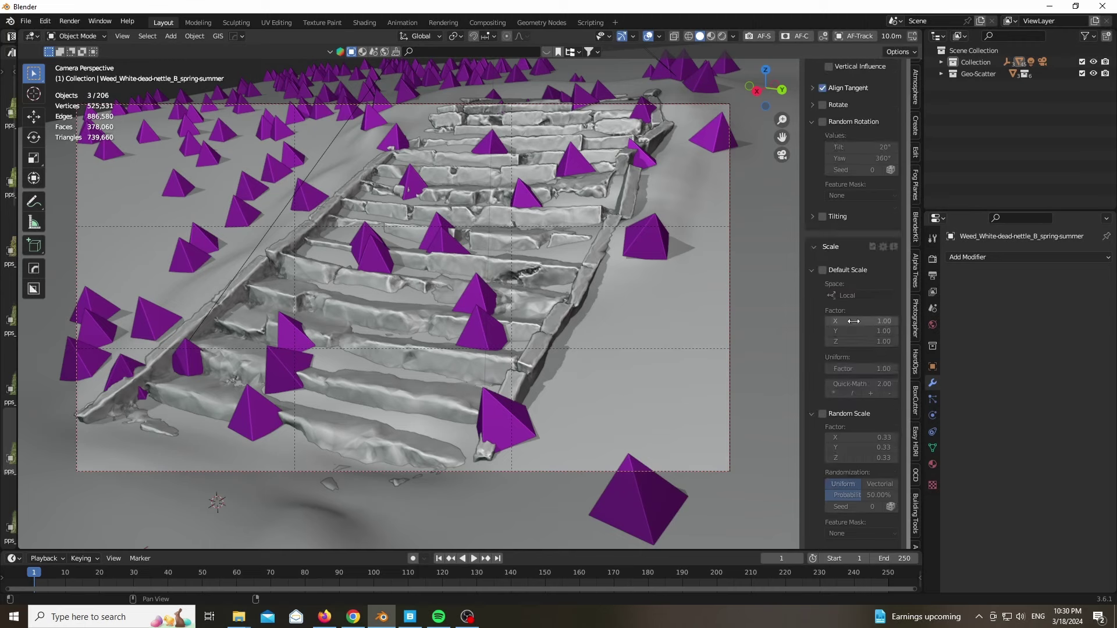
pyautogui.click(823, 270)
pyautogui.click(823, 413)
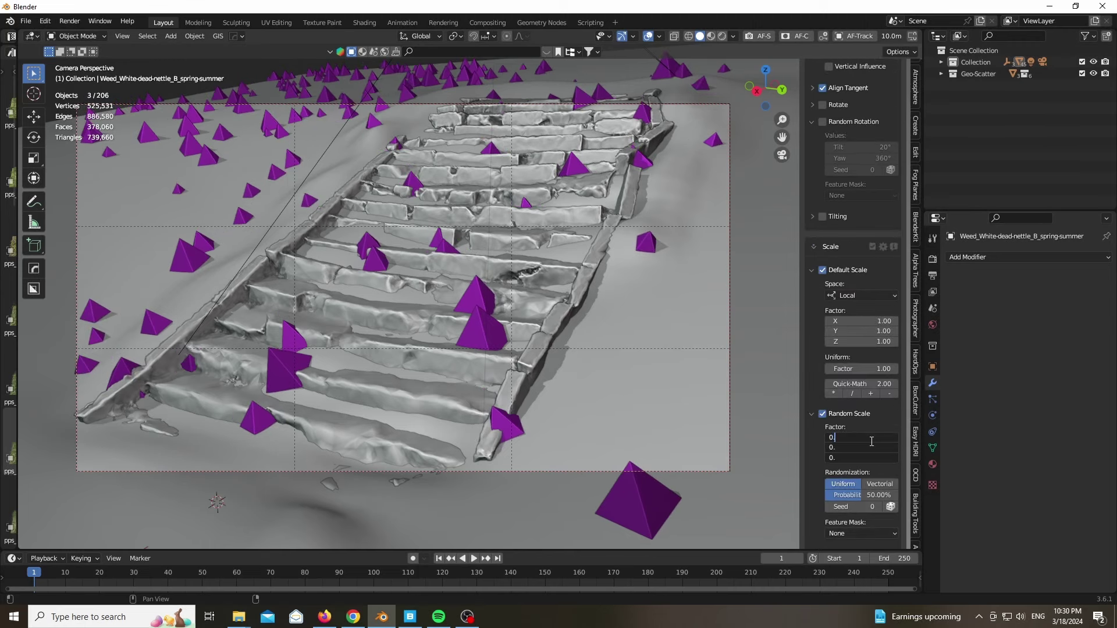
pyautogui.press('Return')
pyautogui.scroll(13, 842, 314)
pyautogui.click(823, 247)
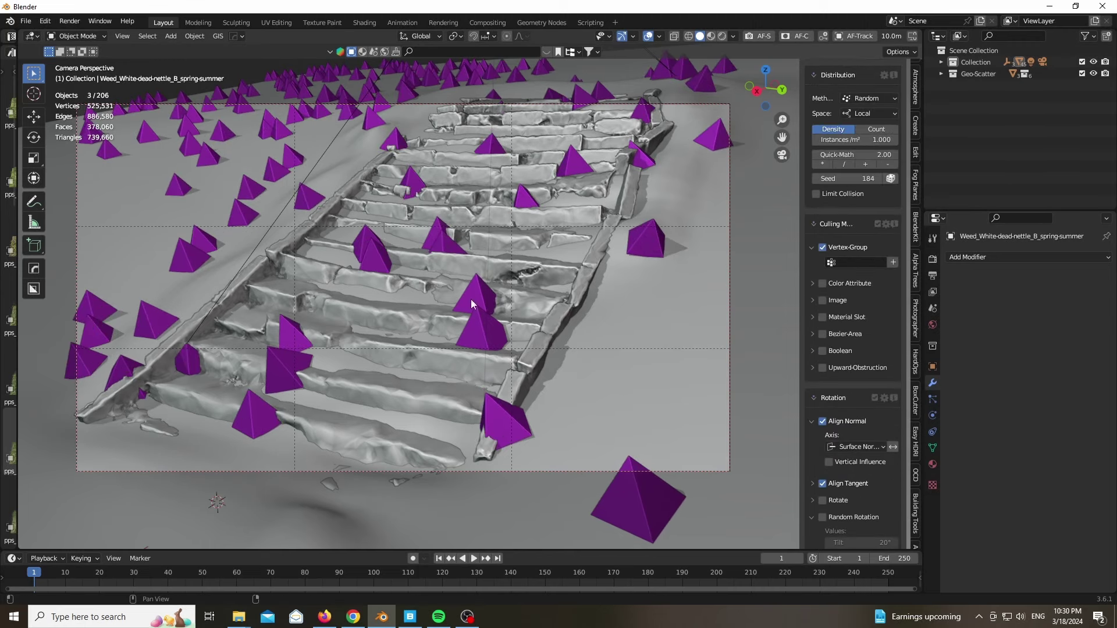
# Add a new vertex group to the ground plane and enter Weight Paint mode
pyautogui.click(232, 279)
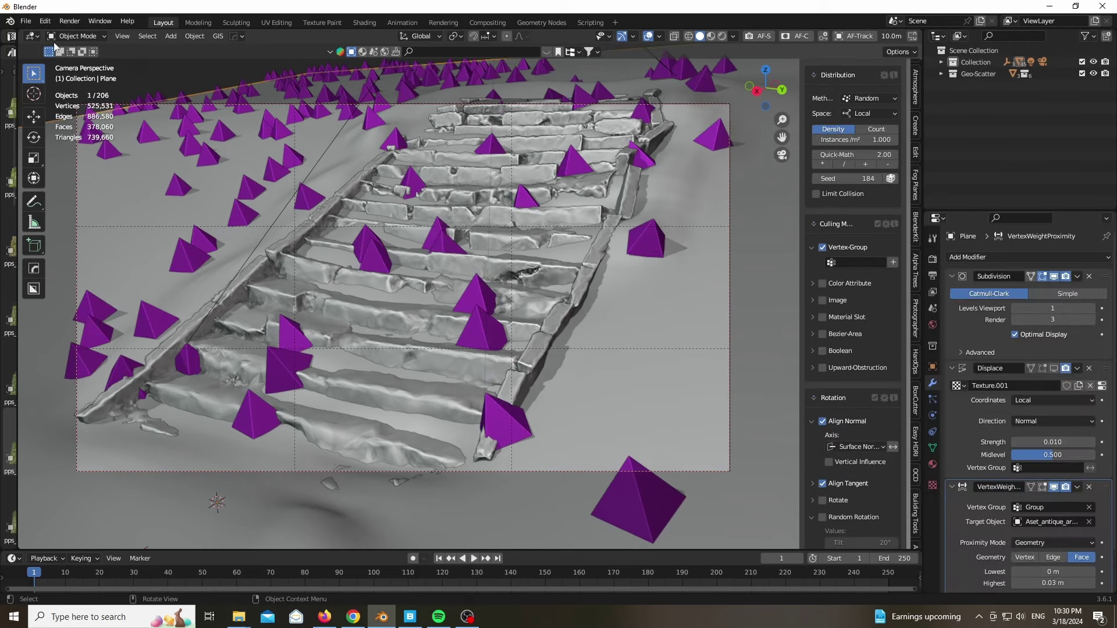
pyautogui.click(933, 448)
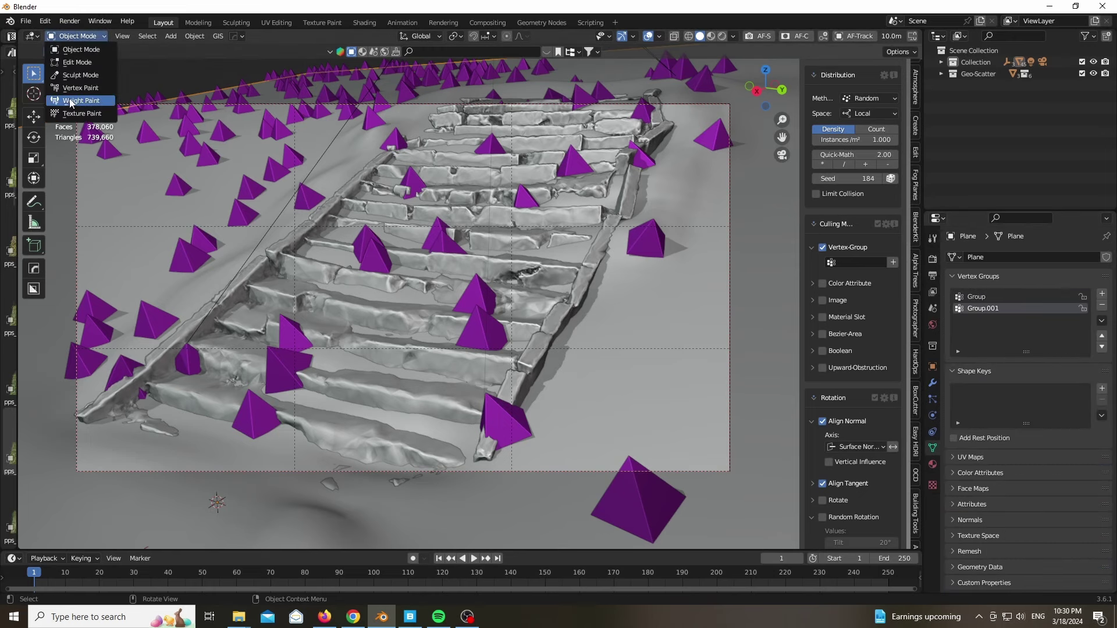
pyautogui.click(70, 102)
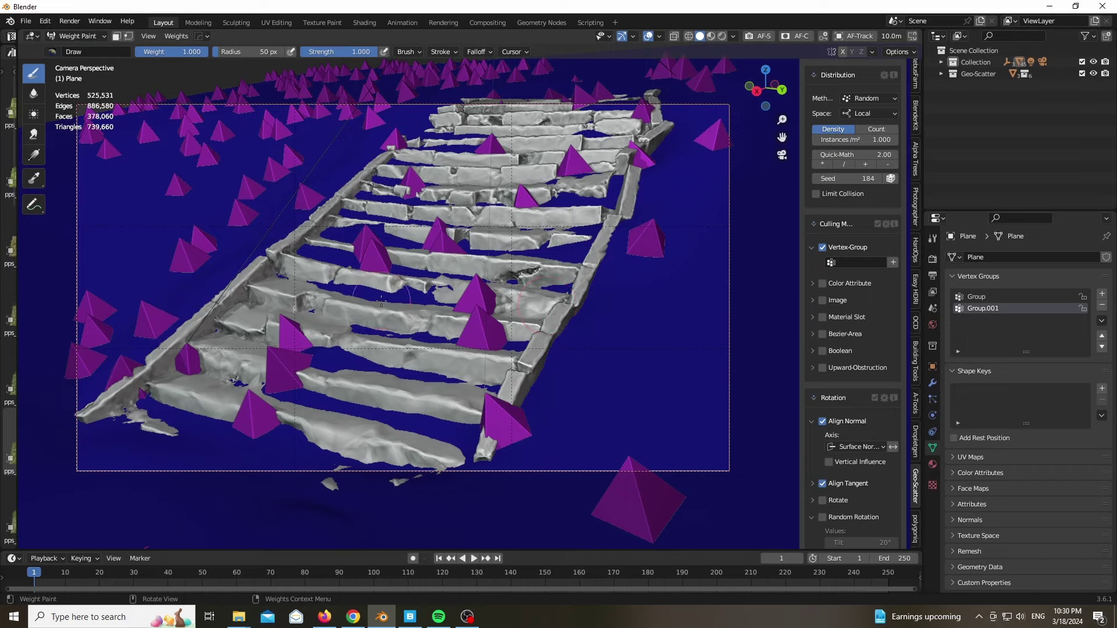
# Paint full weight in gaps between the steps, on the ground along the staircase's right edge and in front of the lowest step
pyautogui.scroll(4, 381, 301)
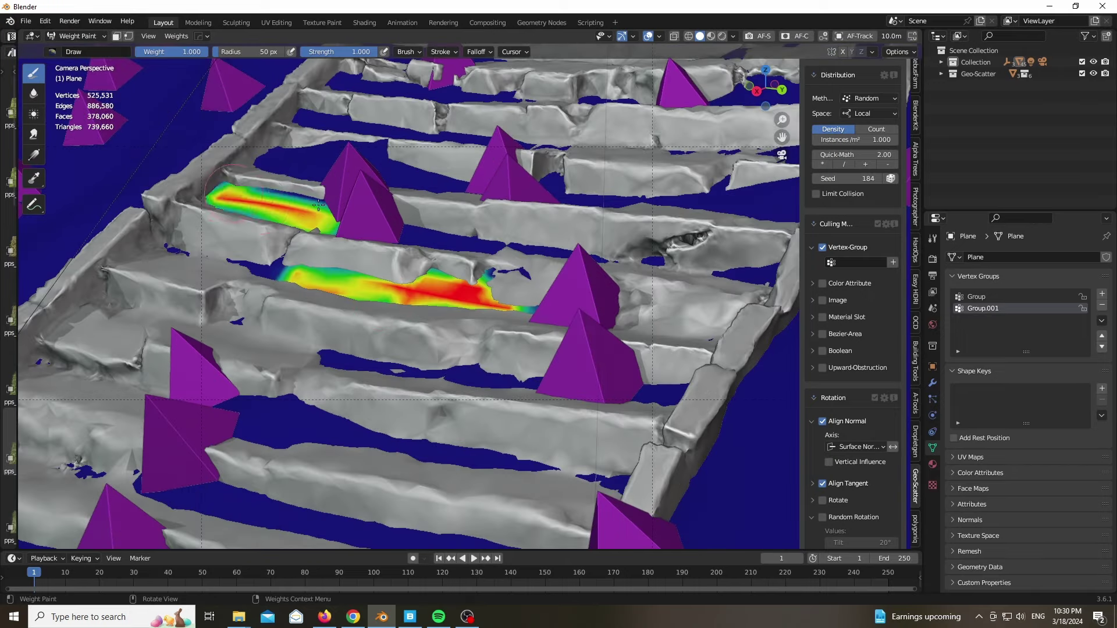
pyautogui.scroll(-5, 456, 185)
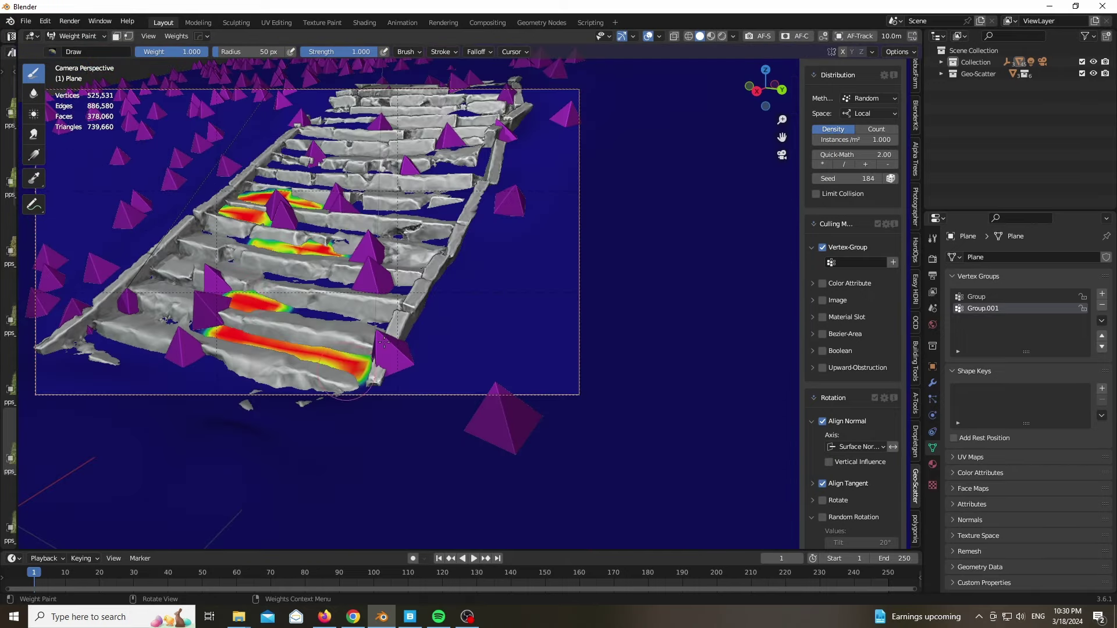
pyautogui.scroll(-5, 343, 125)
pyautogui.moveTo(451, 231); pyautogui.dragTo(425, 314)
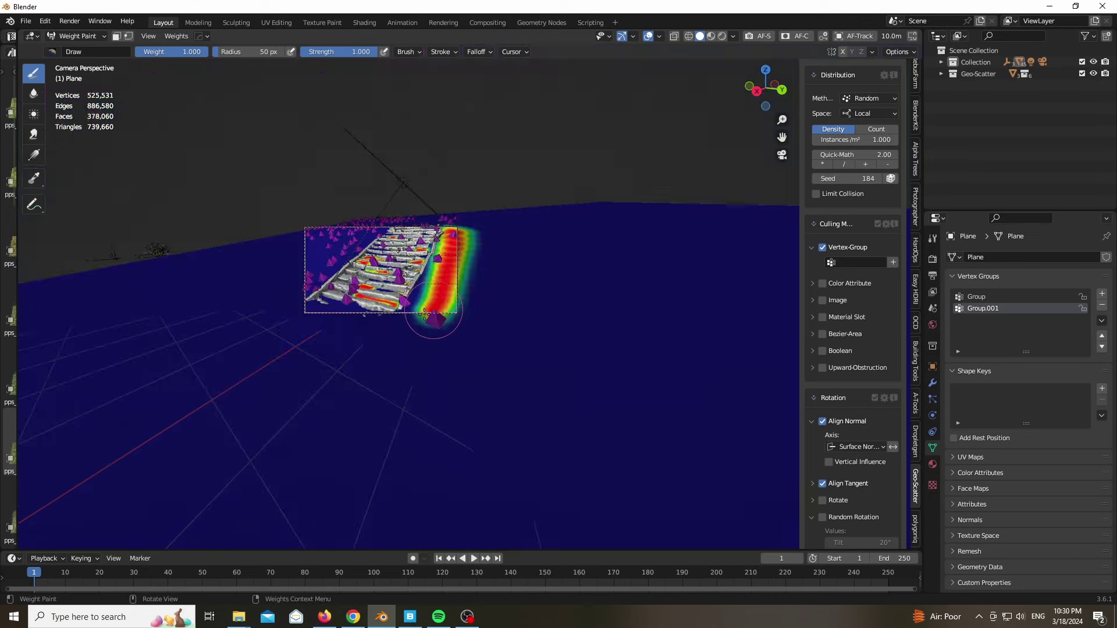
pyautogui.scroll(4, 443, 329)
pyautogui.moveTo(536, 137)
pyautogui.mouseDown()
pyautogui.moveTo(471, 249)
pyautogui.moveTo(484, 244)
pyautogui.mouseUp()
pyautogui.scroll(-3, 369, 349)
pyautogui.moveTo(415, 333)
pyautogui.mouseDown()
pyautogui.moveTo(468, 338)
pyautogui.moveTo(425, 321)
pyautogui.mouseUp()
pyautogui.scroll(-1, 428, 279)
pyautogui.scroll(7, 422, 308)
# Paint full weight over the ground to the left of the staircase, covering the area the camera sees
pyautogui.moveTo(606, 213); pyautogui.dragTo(575, 235)
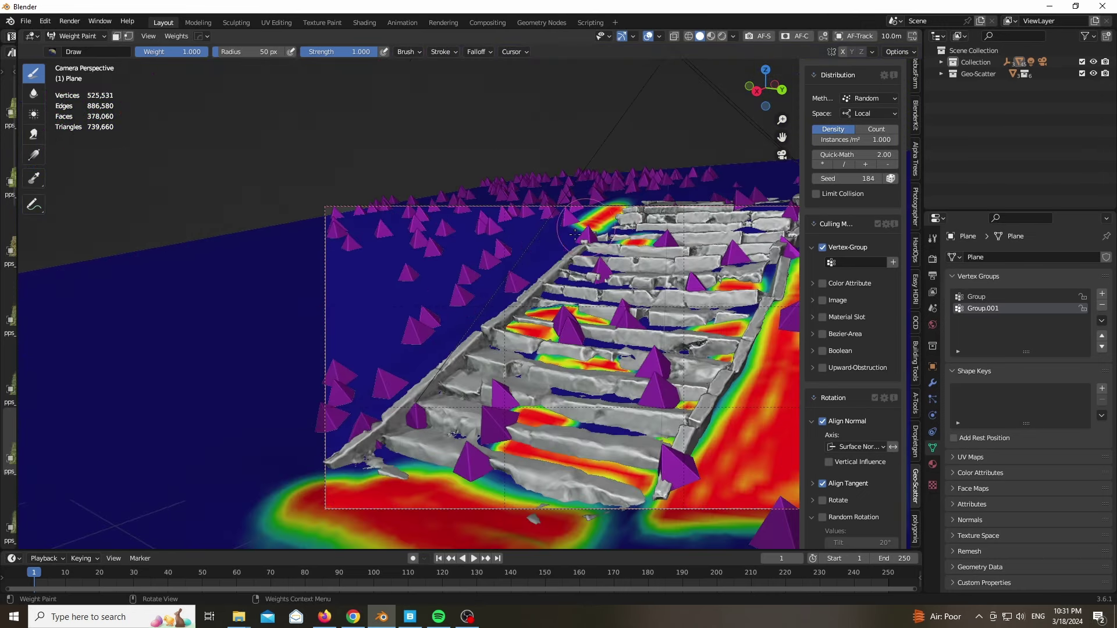
pyautogui.moveTo(330, 430); pyautogui.dragTo(547, 211)
pyautogui.moveTo(466, 283); pyautogui.dragTo(540, 321, button='middle')
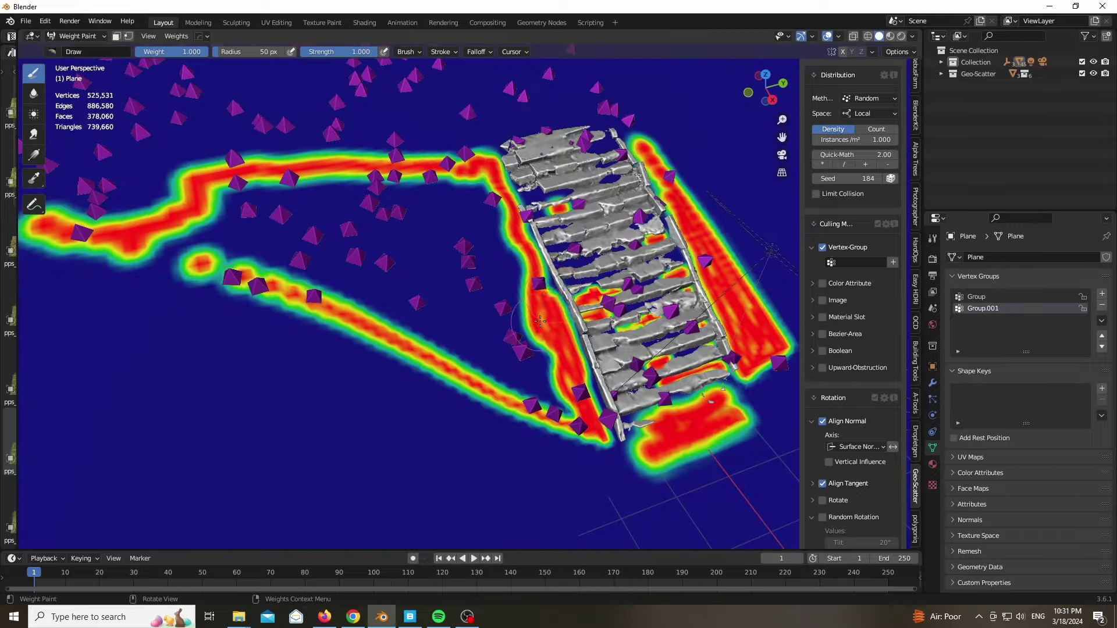
pyautogui.scroll(-6, 519, 198)
pyautogui.press('KP_0')
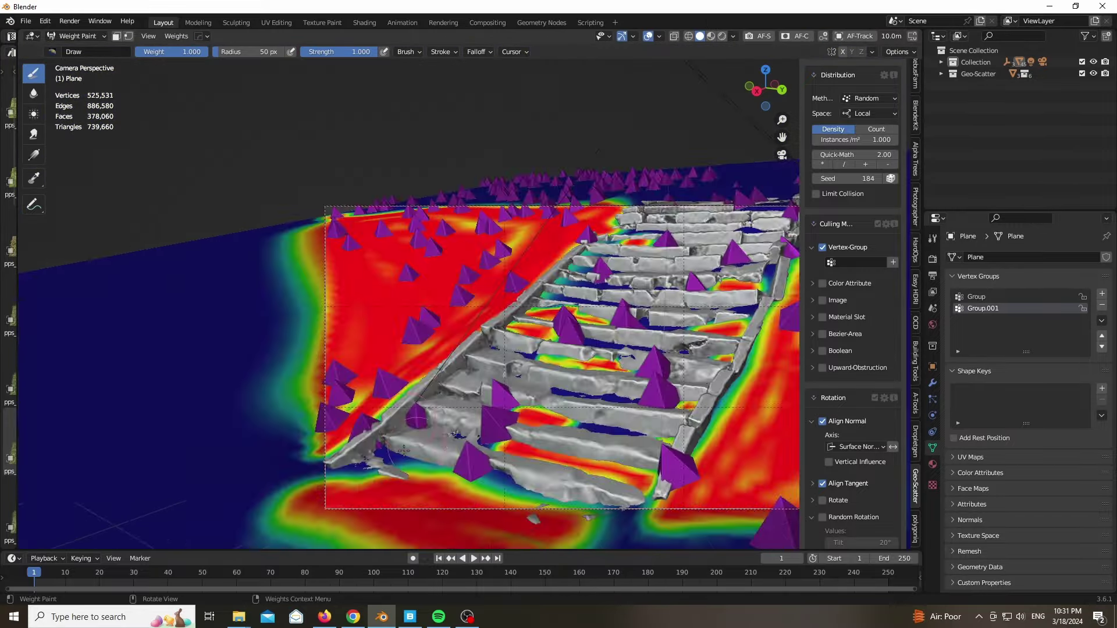
# Return the ground plane to Object Mode and assign Group.001 as the nettles' vertex-group culling mask, with the mask reversed
pyautogui.scroll(-2, 198, 319)
pyautogui.moveTo(459, 478); pyautogui.dragTo(556, 515)
pyautogui.click(78, 36)
pyautogui.click(79, 48)
pyautogui.scroll(-2, 250, 318)
pyautogui.scroll(-6, 844, 289)
pyautogui.click(858, 123)
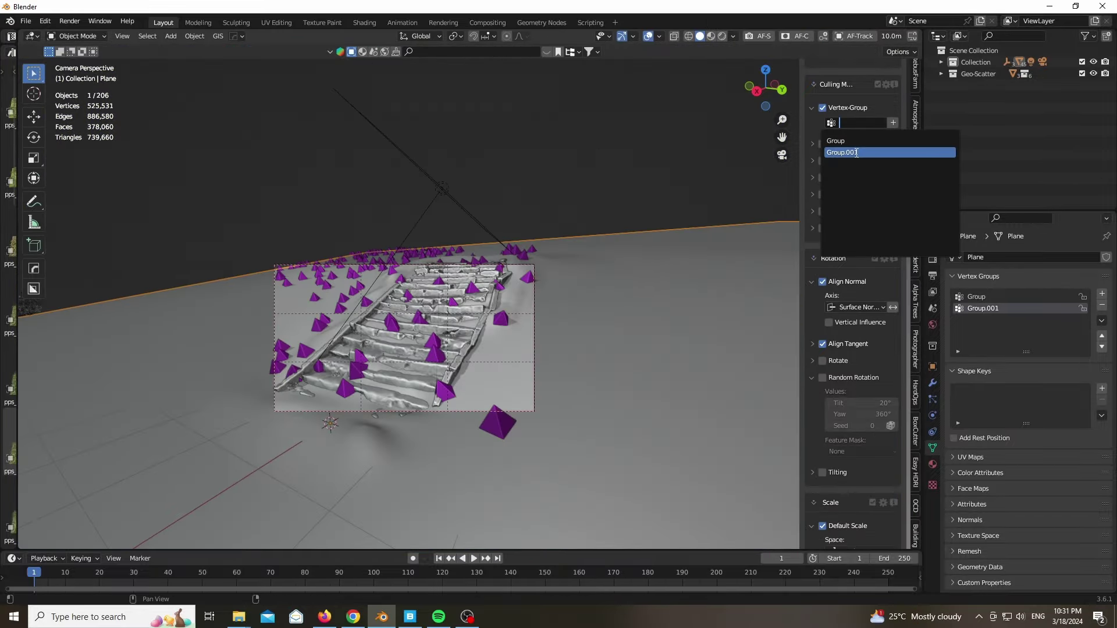
pyautogui.click(857, 153)
pyautogui.click(882, 124)
pyautogui.scroll(1, 390, 299)
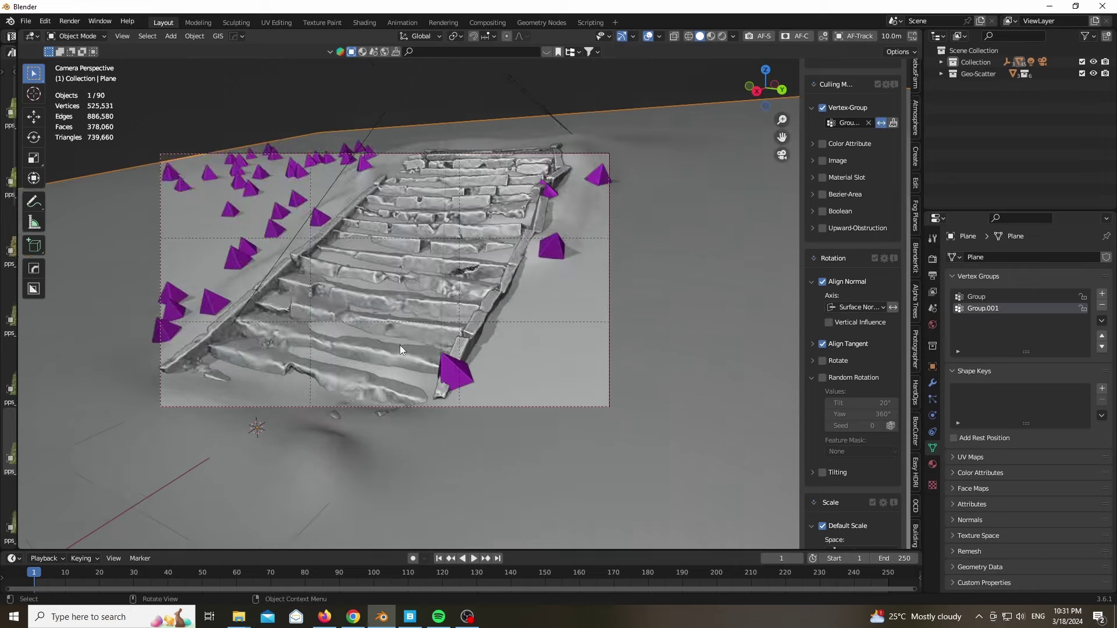
# Preview in Rendered shading and enable Vertical Influence and Random Rotation with a 5° tilt for the nettles
pyautogui.press('z')
pyautogui.scroll(-7, 854, 149)
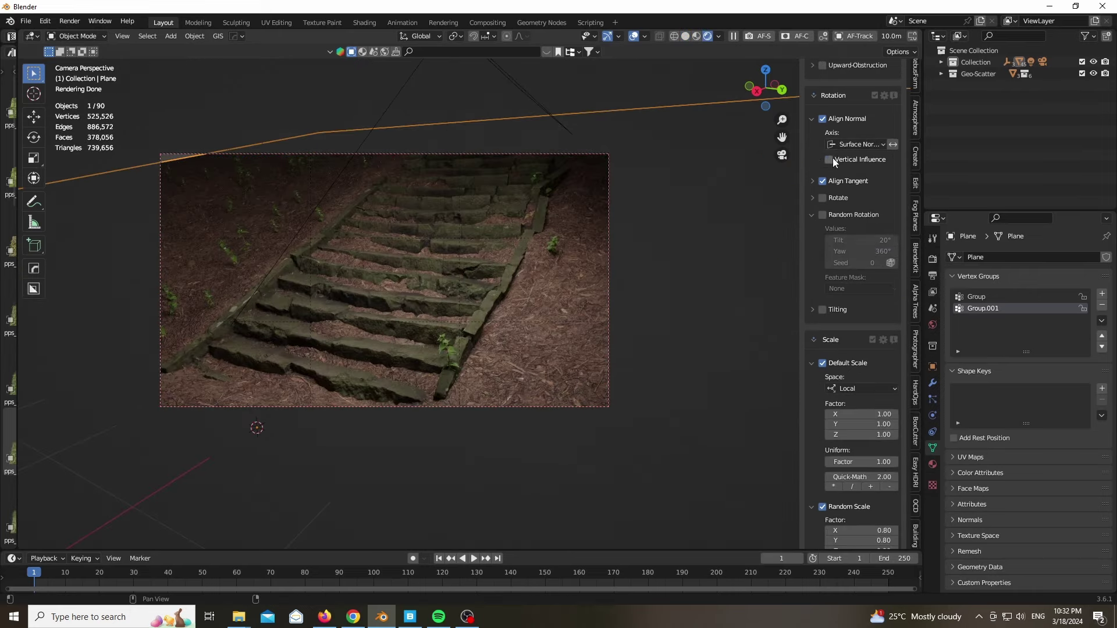
pyautogui.click(829, 159)
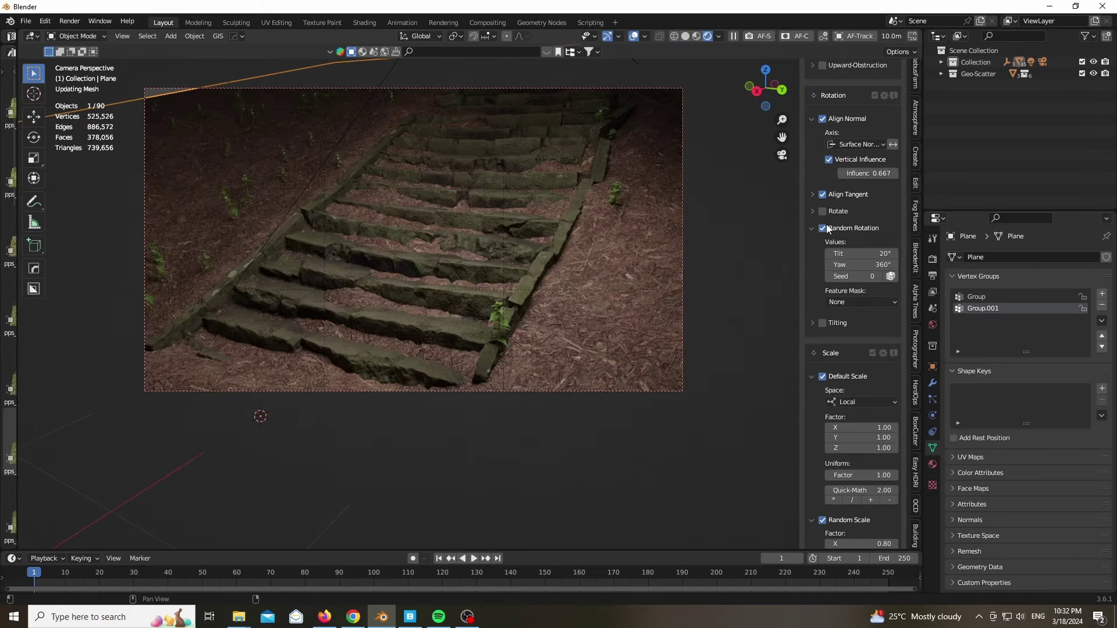
pyautogui.click(872, 254)
pyautogui.write('3')
pyautogui.press('Return')
pyautogui.click(872, 254)
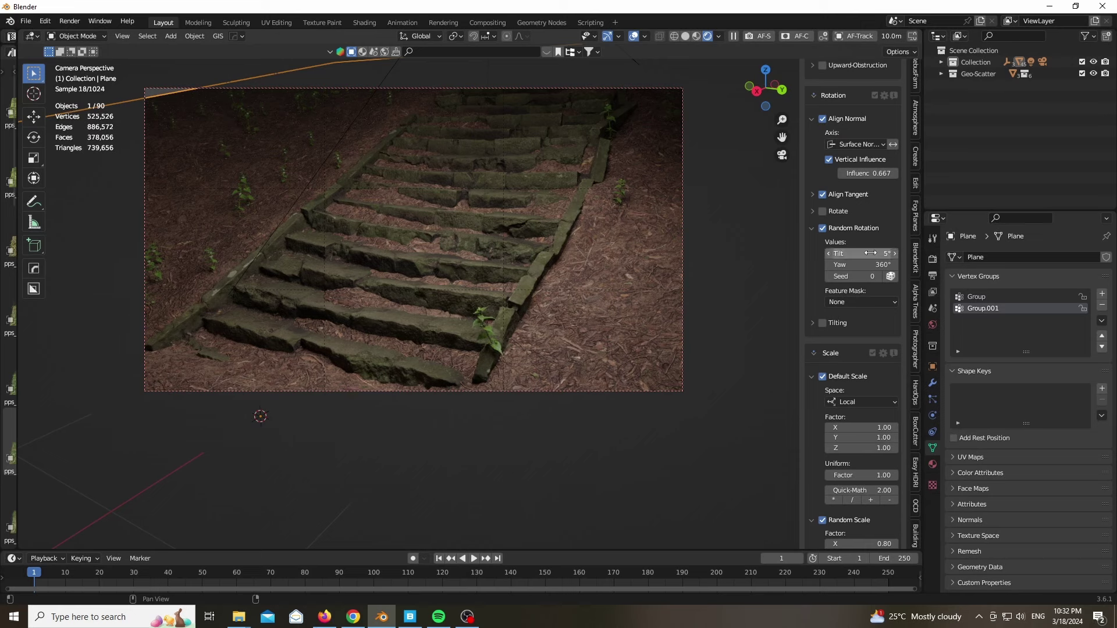
# Set the nettles' scatter density to 20 instances per m²
pyautogui.scroll(-10, 846, 289)
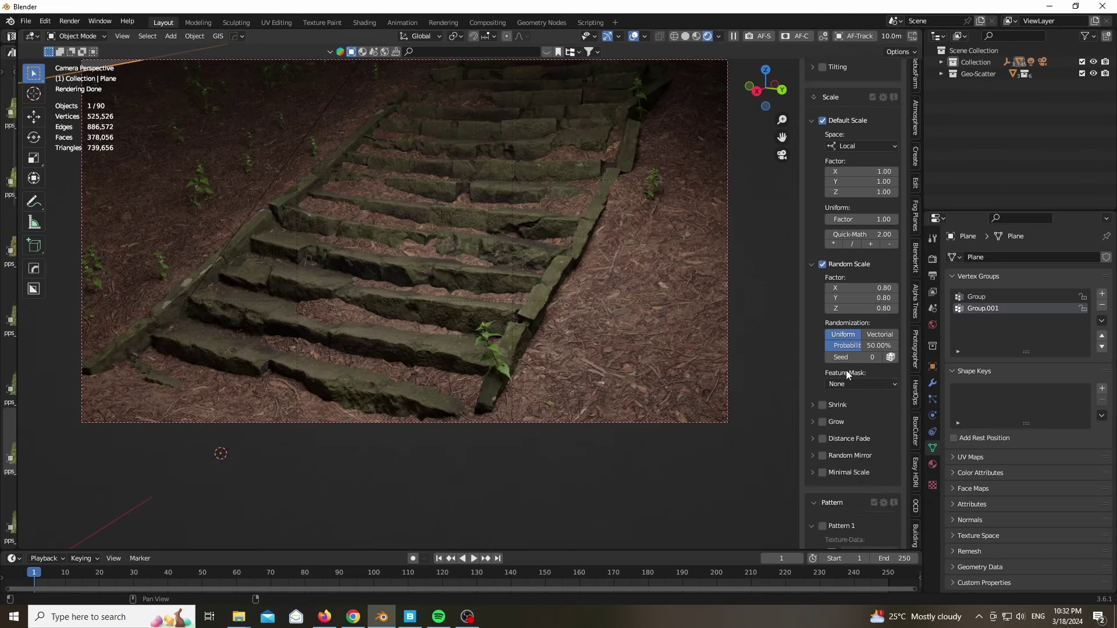
pyautogui.scroll(-4, 846, 370)
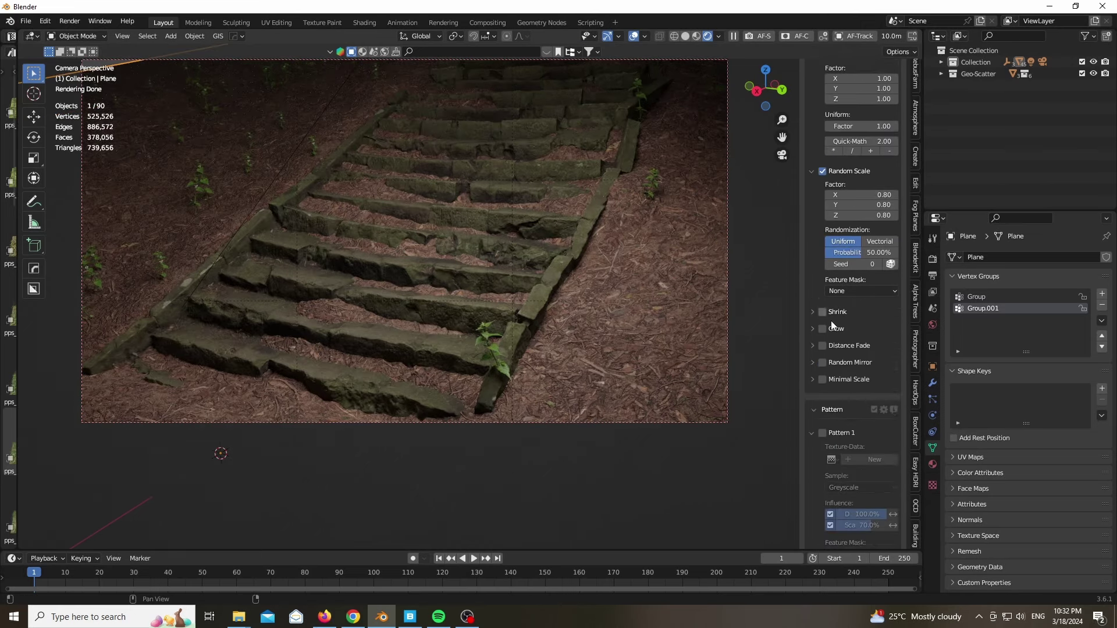
pyautogui.scroll(15, 832, 322)
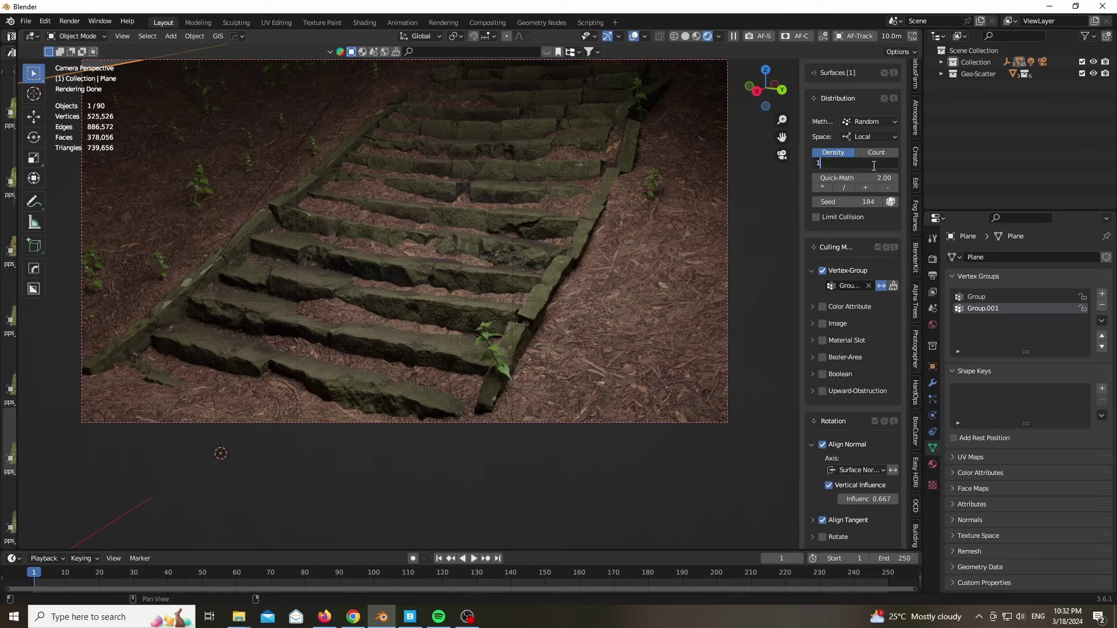
pyautogui.write('0')
pyautogui.press('Return')
pyautogui.click(856, 162)
pyautogui.write('2.0')
pyautogui.press('Return')
pyautogui.scroll(-16, 818, 351)
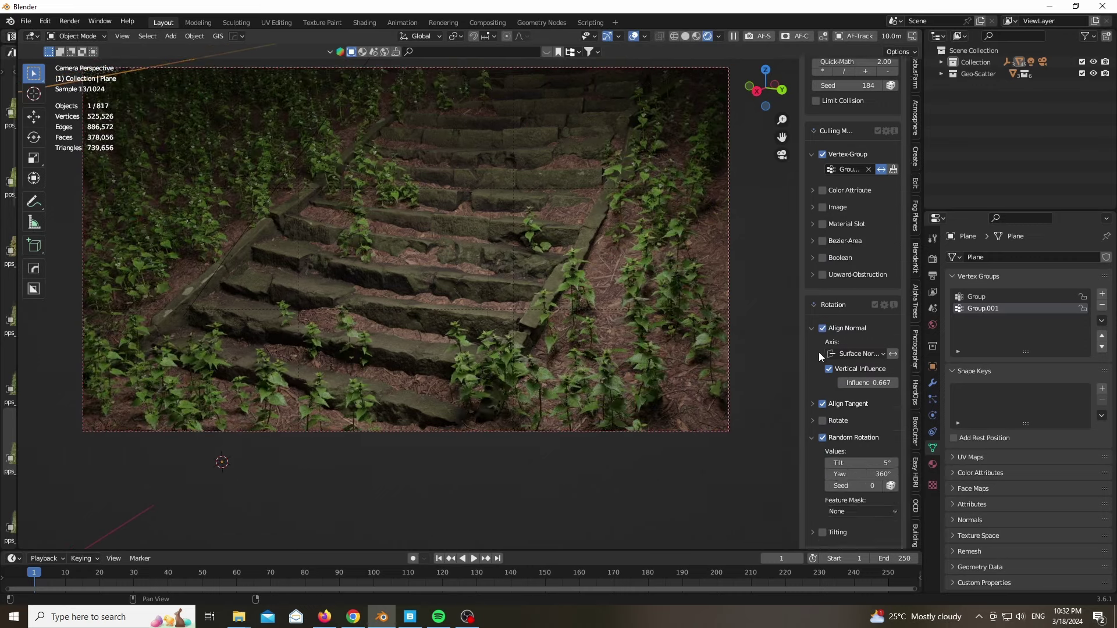
# Set the nettles' Default Scale factor to 0.8 on X, Y and Z
pyautogui.moveTo(859, 311); pyautogui.dragTo(859, 332)
pyautogui.write('0')
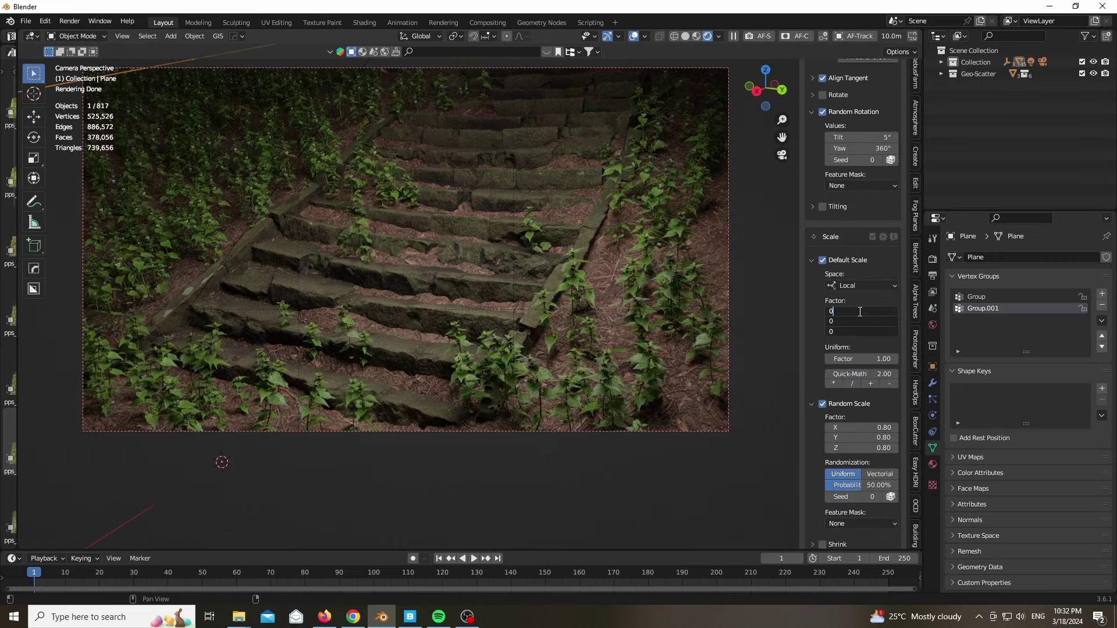
pyautogui.write('.7')
pyautogui.press('Return')
pyautogui.write('.8')
pyautogui.press('Return')
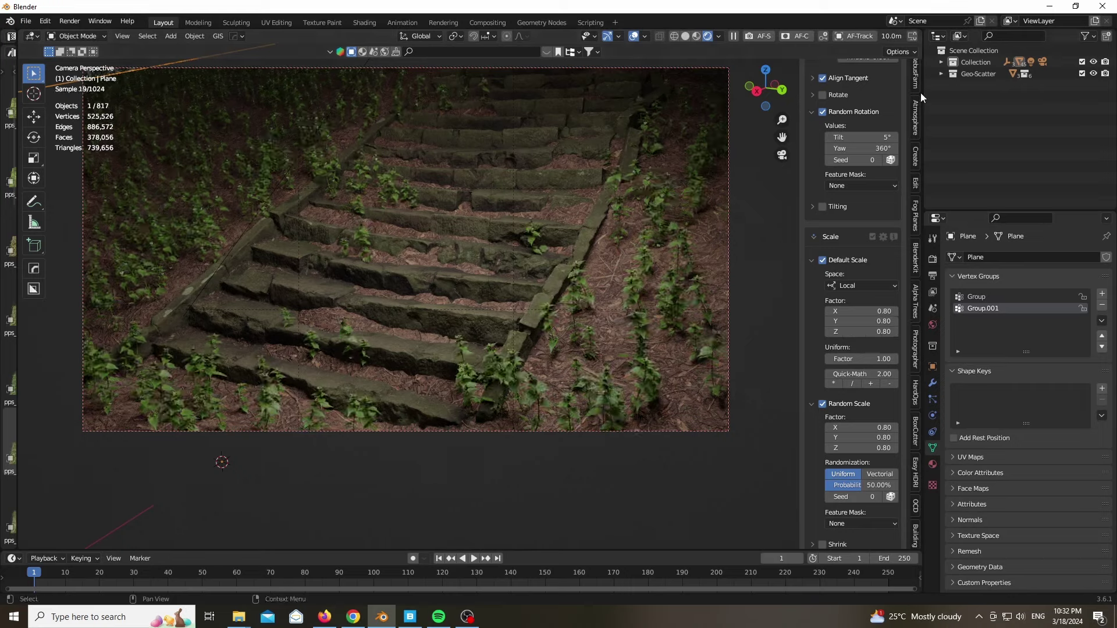
# Add a Noise feature mask to the nettles' Random Scale with brightness 0.85 and randomize its seed
pyautogui.scroll(-8, 812, 308)
pyautogui.click(848, 315)
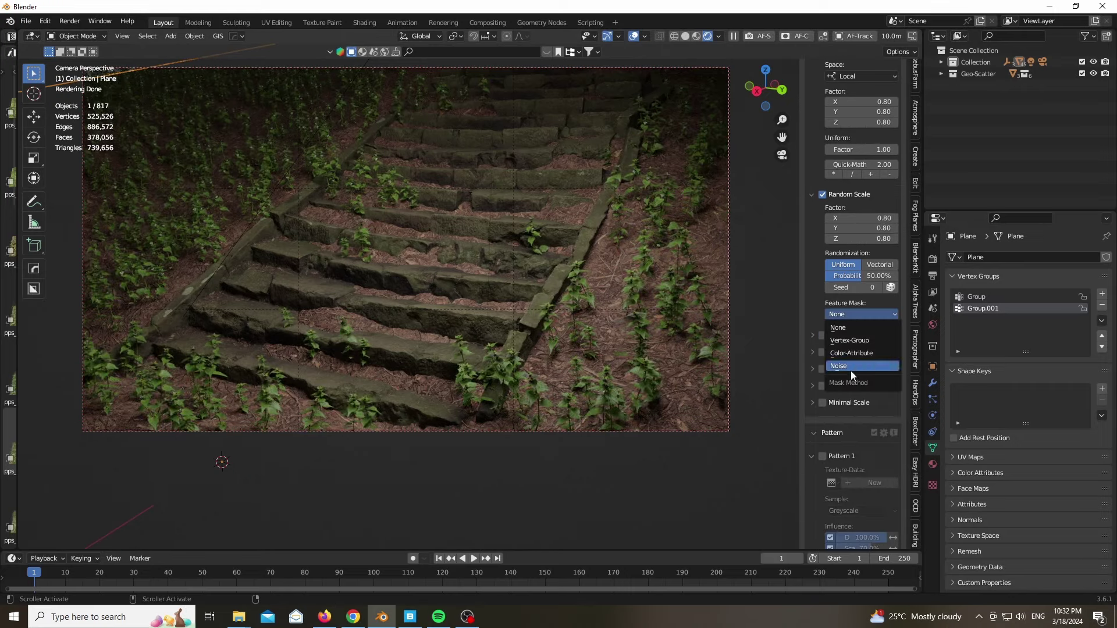
pyautogui.click(850, 371)
pyautogui.moveTo(860, 334)
pyautogui.mouseDown()
pyautogui.moveTo(931, 335)
pyautogui.moveTo(890, 345)
pyautogui.moveTo(923, 346)
pyautogui.moveTo(869, 346)
pyautogui.moveTo(872, 325)
pyautogui.moveTo(898, 325)
pyautogui.moveTo(858, 325)
pyautogui.mouseUp()
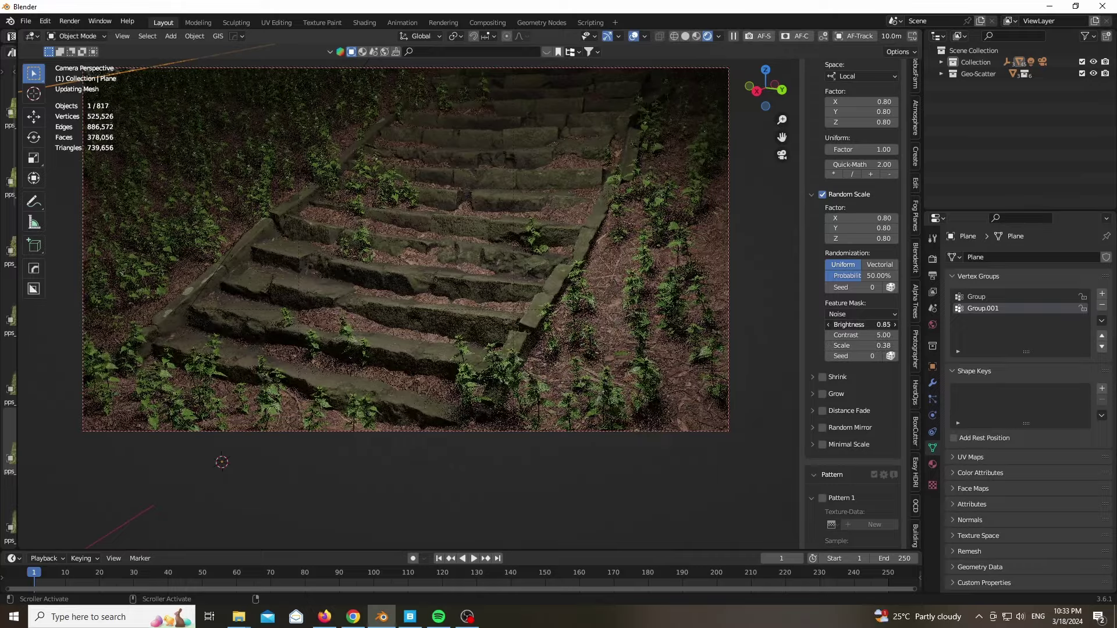
pyautogui.click(890, 356)
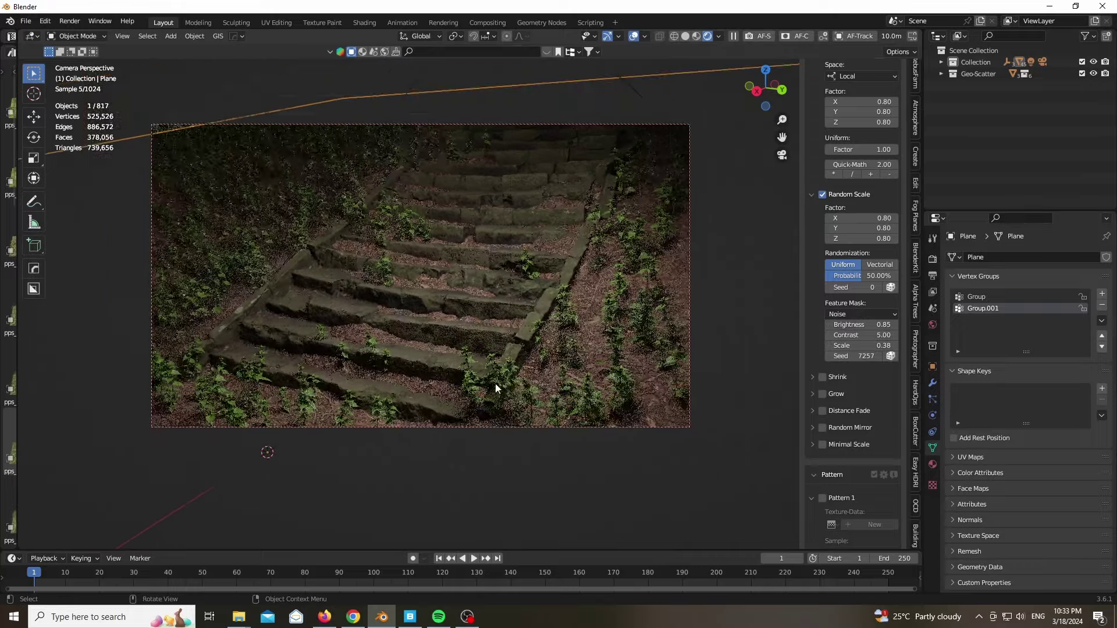
# Show the other two scatter systems in the viewport and raise the nettles' density to about 27 instances per m²
pyautogui.scroll(20, 818, 347)
pyautogui.scroll(14, 818, 346)
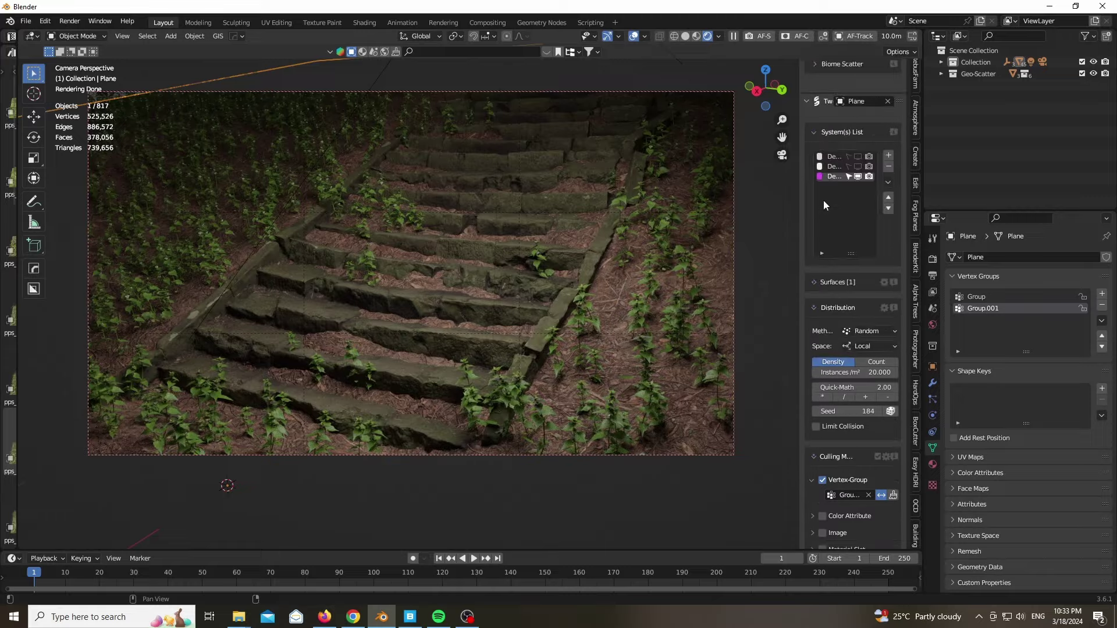
pyautogui.click(859, 189)
pyautogui.click(858, 180)
pyautogui.scroll(-2, 838, 253)
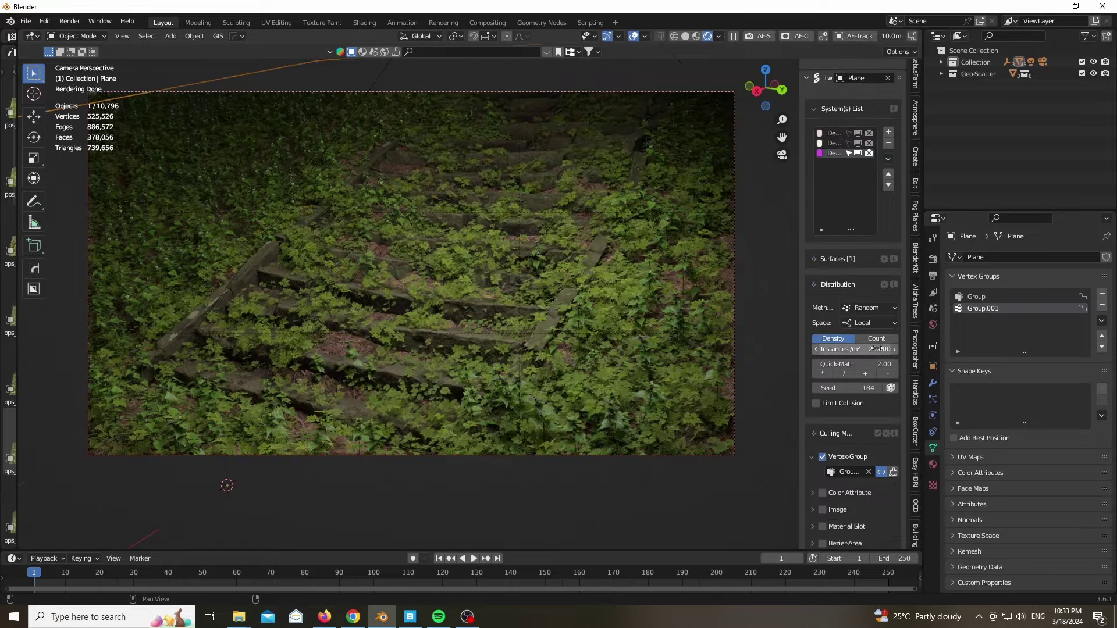
pyautogui.moveTo(875, 348); pyautogui.dragTo(887, 348)
pyautogui.scroll(3, 424, 342)
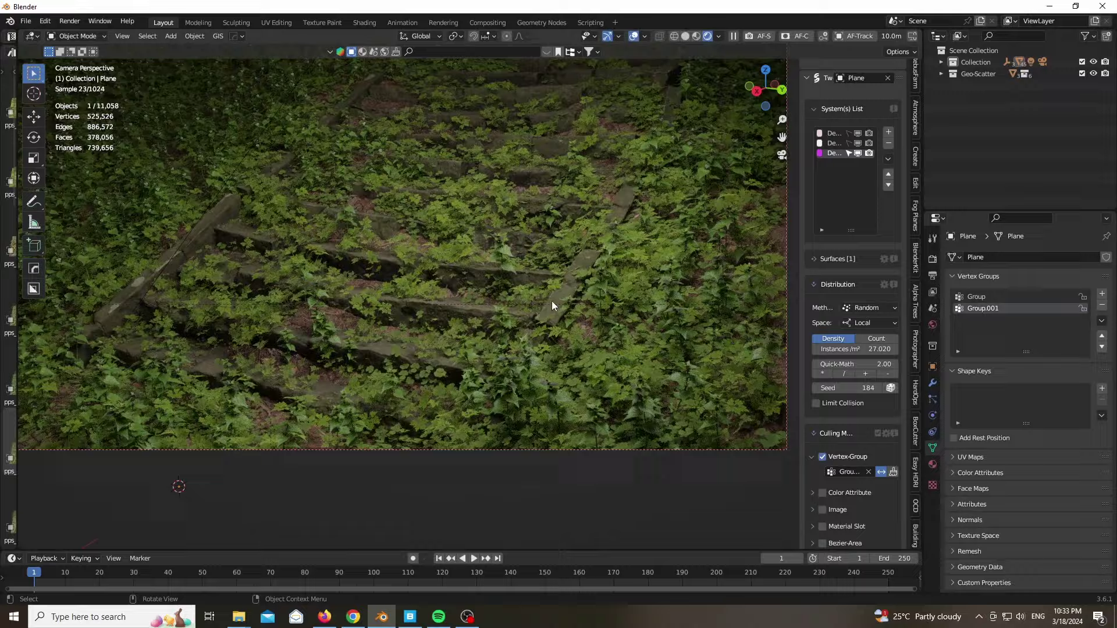
# Raise the staircase about 0.054 m along the global Z axis
pyautogui.click(552, 305)
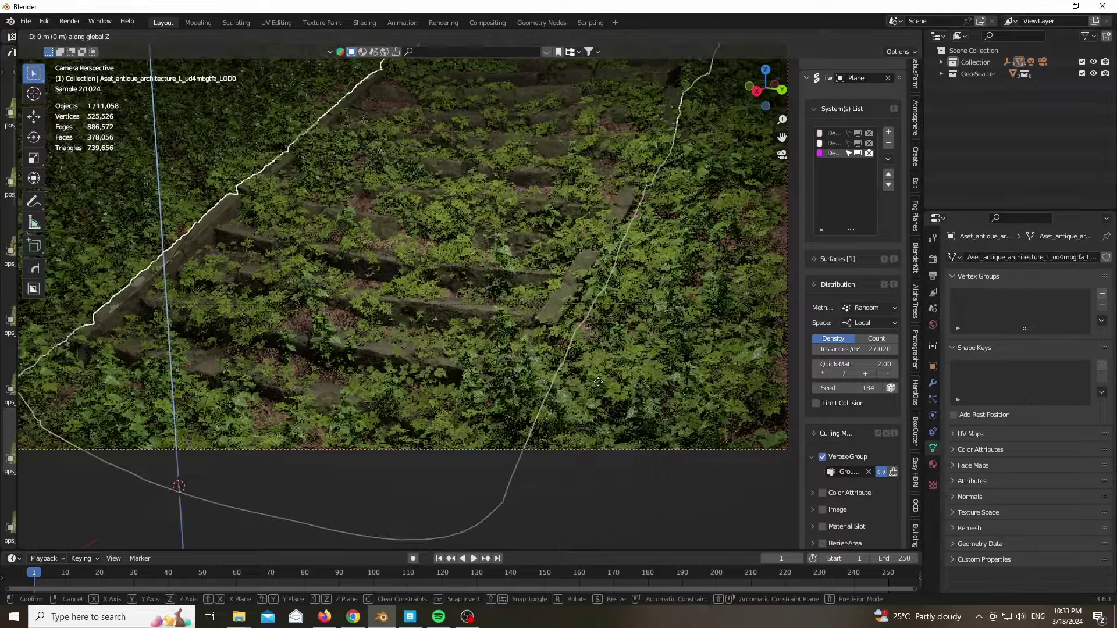
pyautogui.press('g')
pyautogui.press('z')
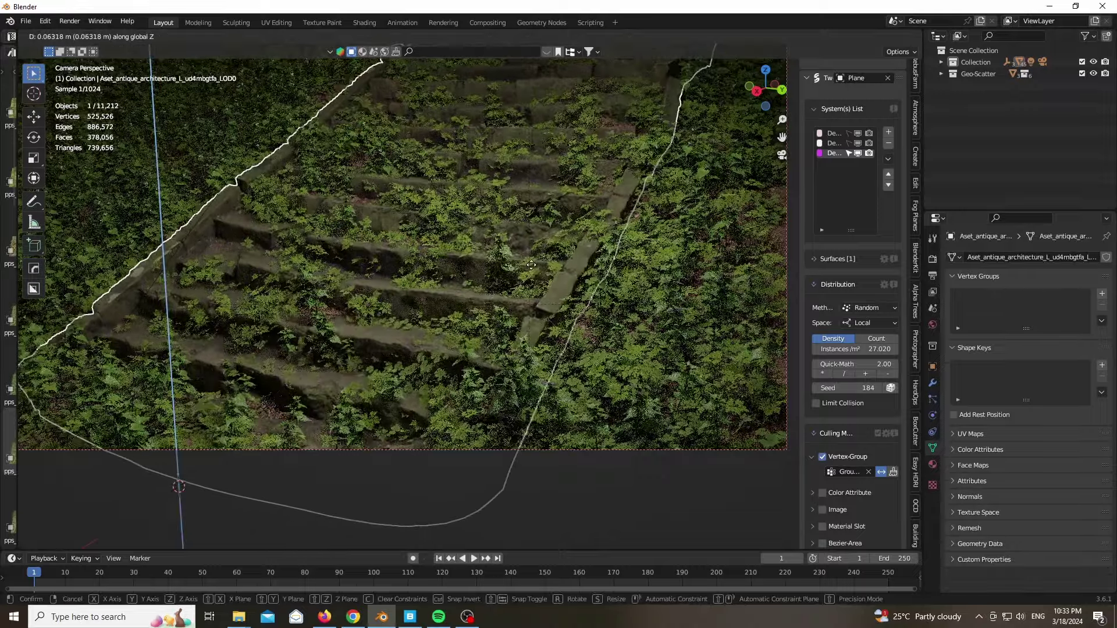
pyautogui.click(540, 279)
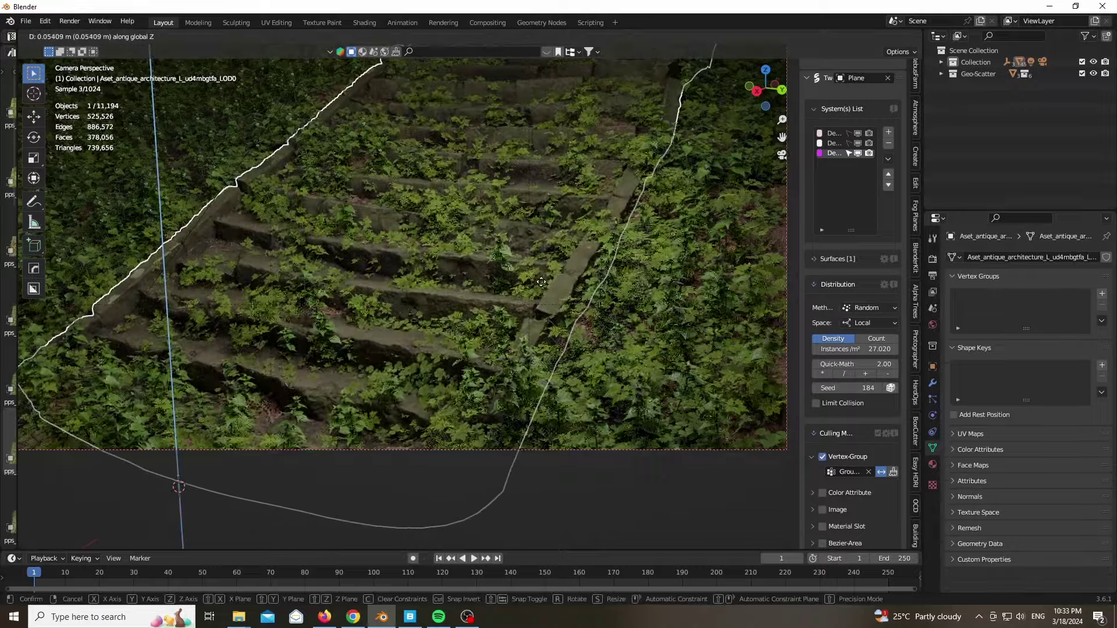
pyautogui.scroll(3, 396, 358)
pyautogui.scroll(-3, 396, 359)
# Switch to Solid shading and hide all three scatter systems in the viewport
pyautogui.press('z')
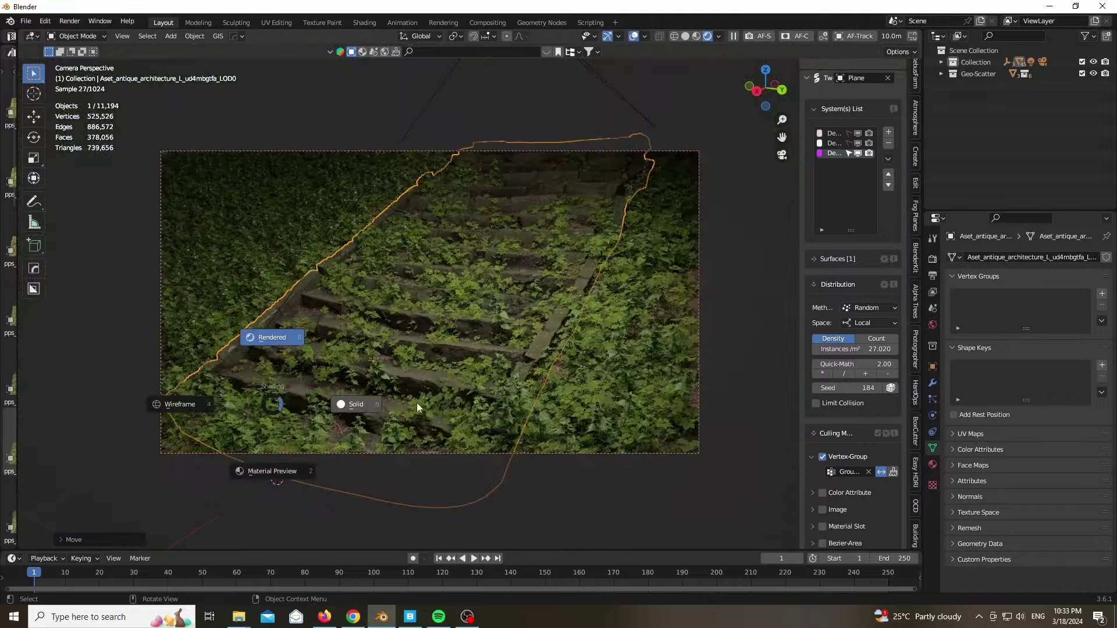
pyautogui.click(417, 406)
pyautogui.scroll(-2, 417, 406)
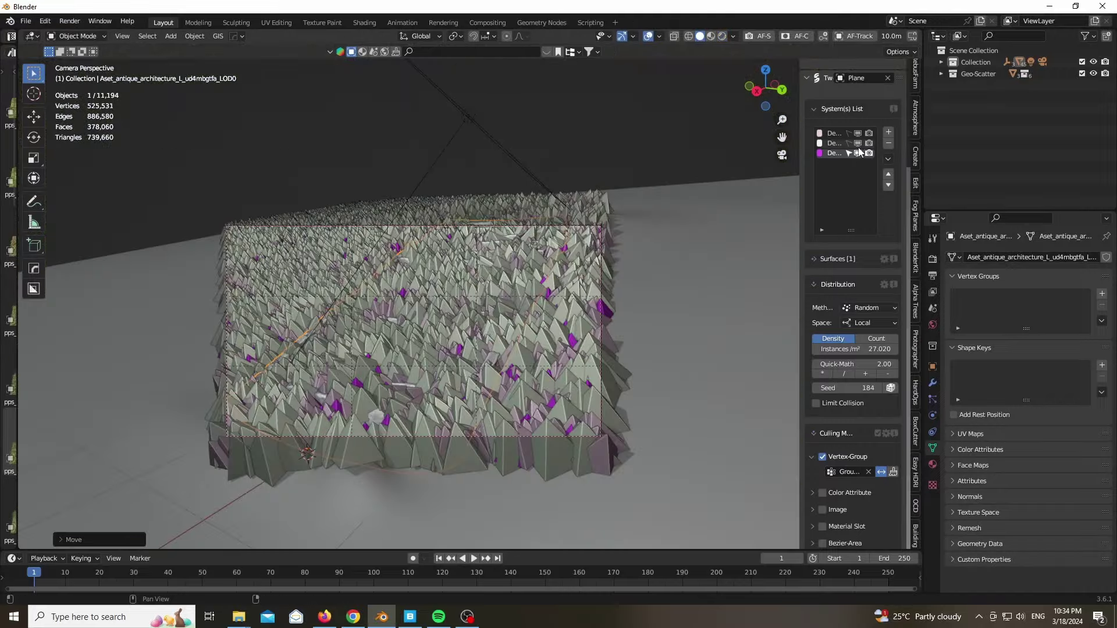
pyautogui.moveTo(857, 153); pyautogui.dragTo(858, 133)
# Find the imported shrub models beside the scene and check the Black Locust asset in Quixel Bridge
pyautogui.press('KP_0')
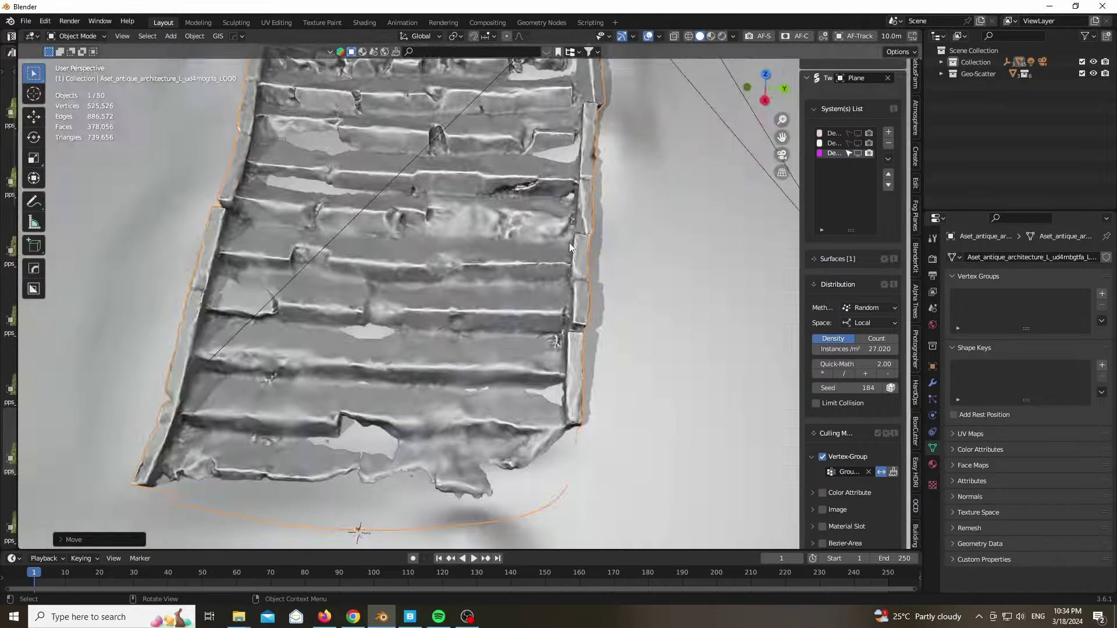
pyautogui.scroll(3, 399, 243)
pyautogui.scroll(-1, 339, 260)
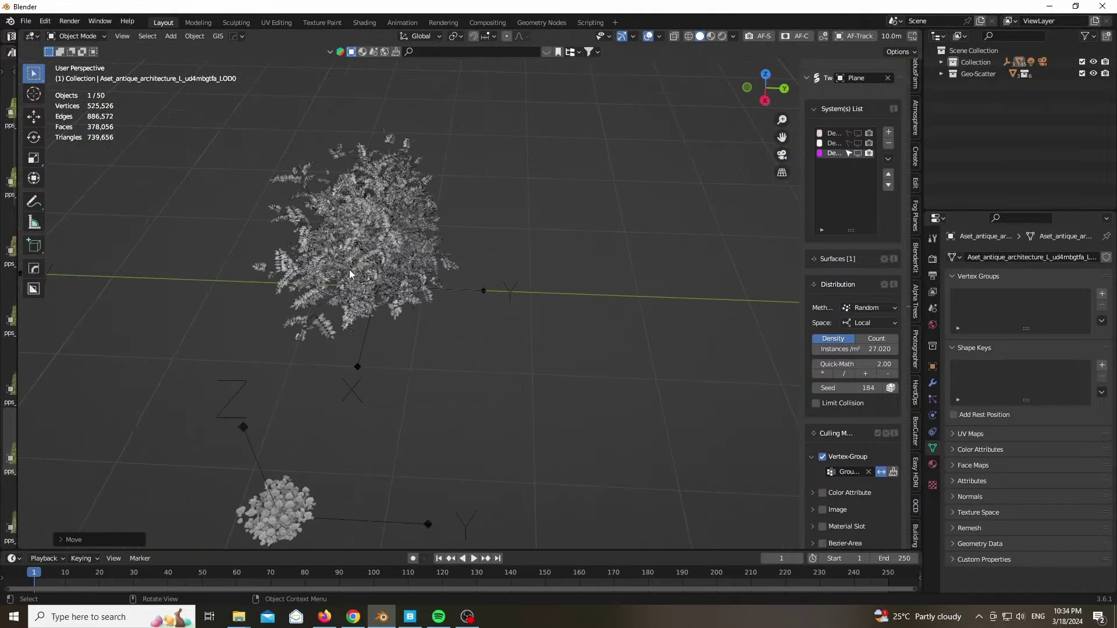
pyautogui.click(410, 617)
pyautogui.scroll(1, 444, 474)
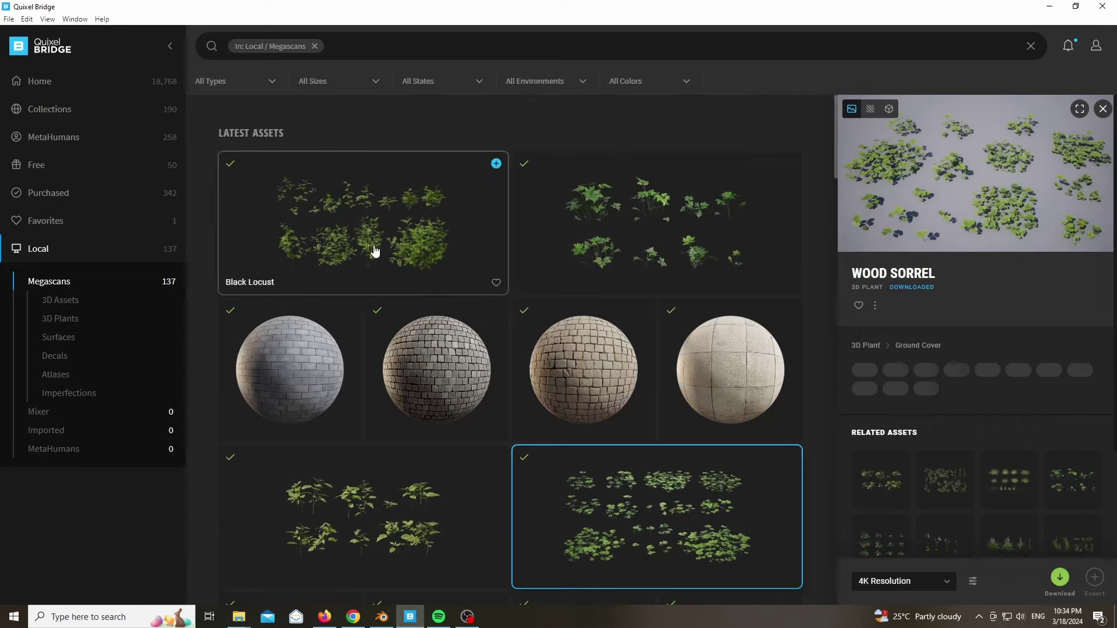
pyautogui.click(375, 250)
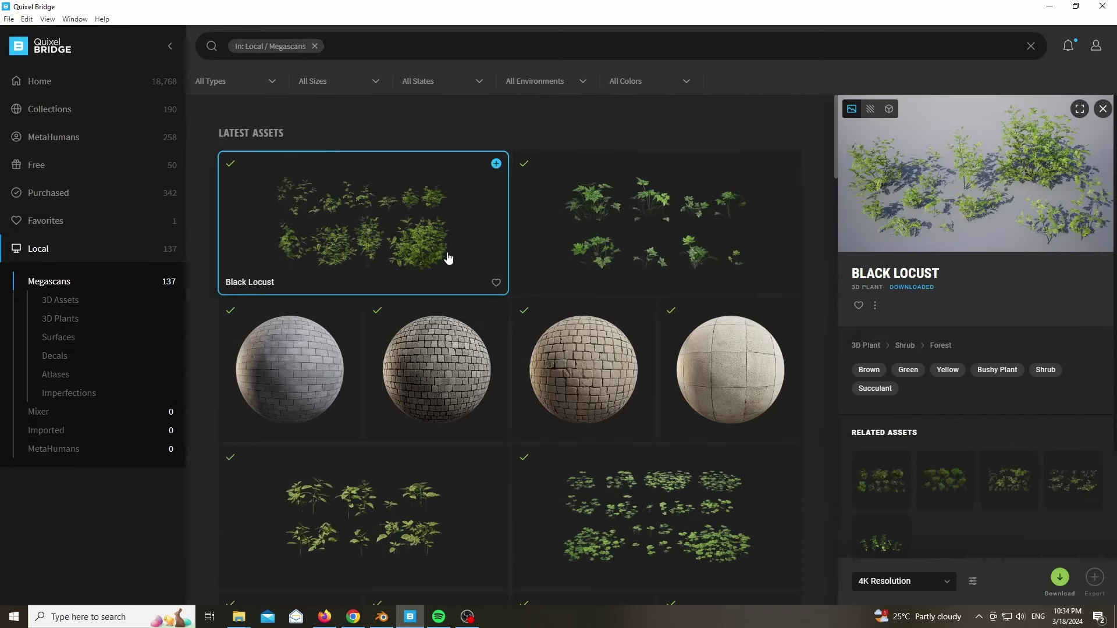
pyautogui.click(1050, 7)
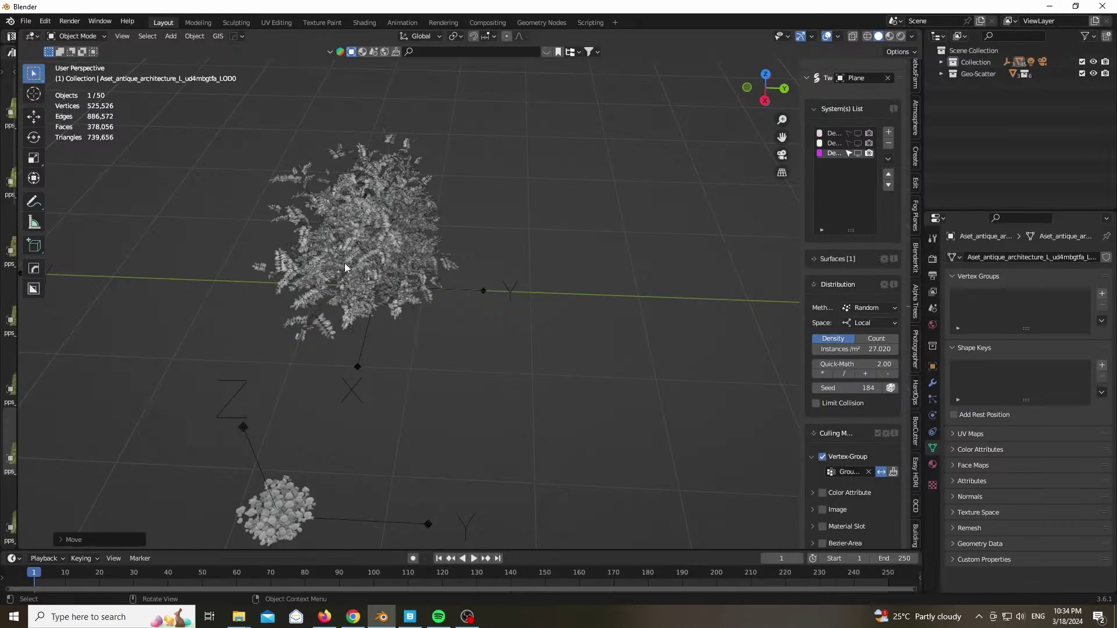
# Box-select all the Black Locust plant meshes, leaving out the neighbouring empty
pyautogui.scroll(2, 345, 268)
pyautogui.moveTo(768, 93); pyautogui.dragTo(768, 61)
pyautogui.press('KP_7')
pyautogui.moveTo(750, 105); pyautogui.dragTo(621, 59)
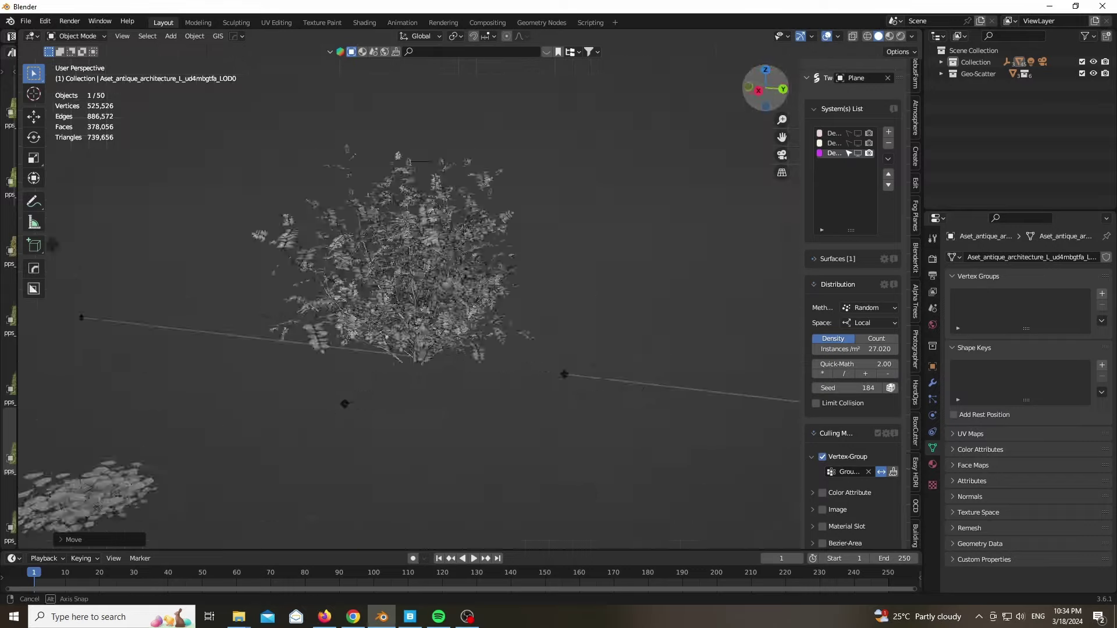
pyautogui.moveTo(766, 88); pyautogui.dragTo(756, 79)
pyautogui.moveTo(280, 124); pyautogui.dragTo(566, 325)
pyautogui.keyDown('ctrl'); pyautogui.moveTo(384, 411); pyautogui.dragTo(308, 388); pyautogui.keyUp('ctrl')
pyautogui.scroll(-6, 299, 393)
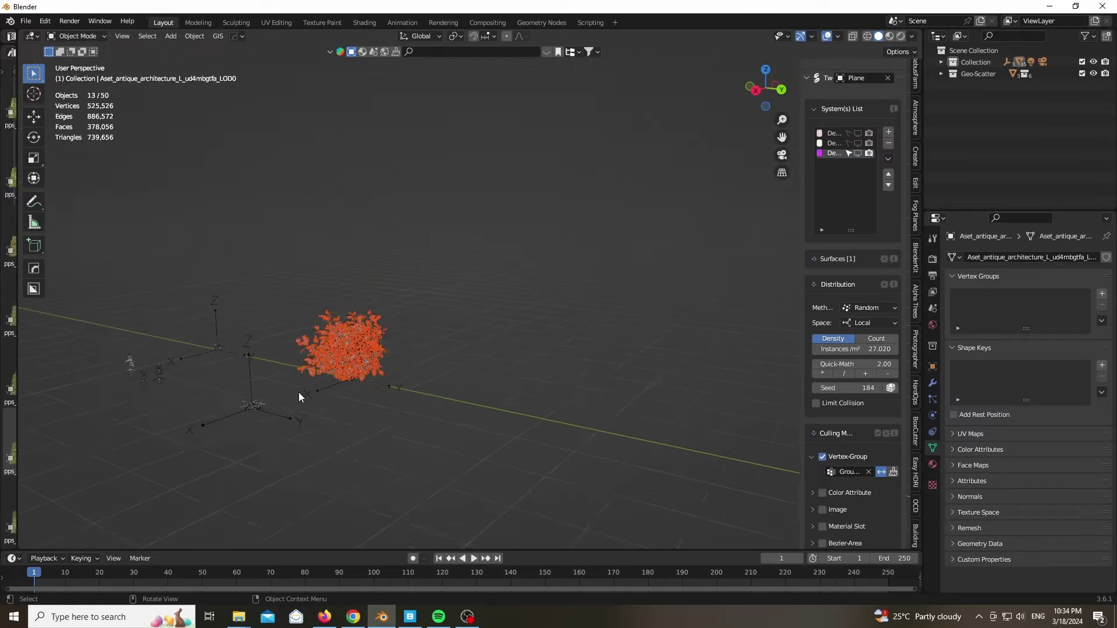
# Density-scatter the selected Black Locust plants over the ground plane at 1 instance per m² and return to the camera view
pyautogui.scroll(-1, 298, 392)
pyautogui.scroll(20, 836, 212)
pyautogui.click(839, 330)
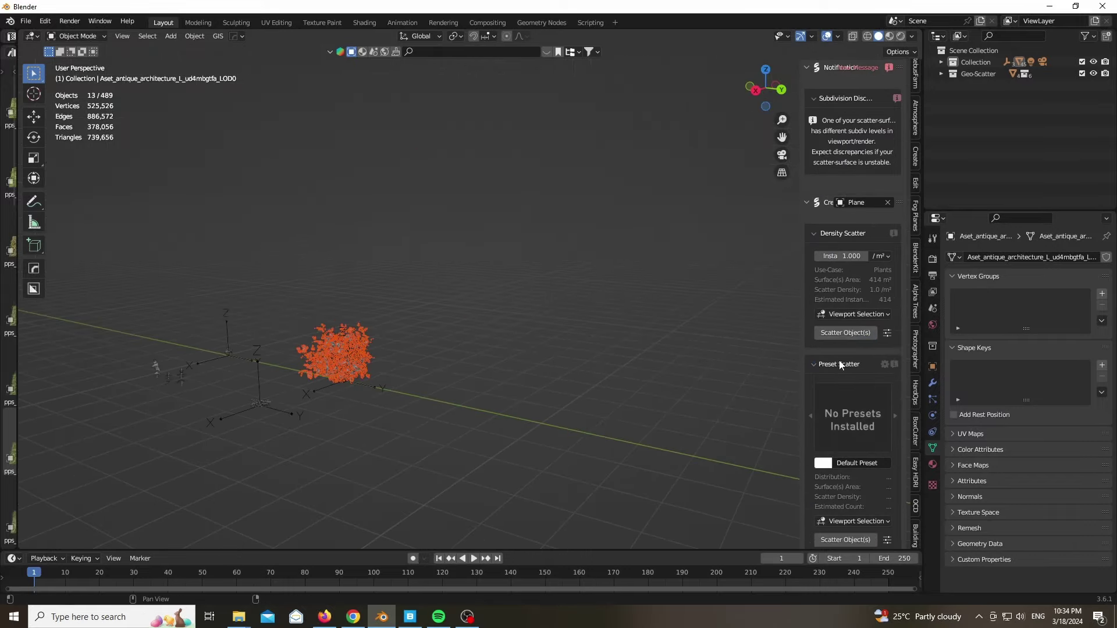
pyautogui.scroll(-5, 424, 317)
pyautogui.press('KP_0')
pyautogui.scroll(1, 568, 289)
pyautogui.scroll(-7, 836, 252)
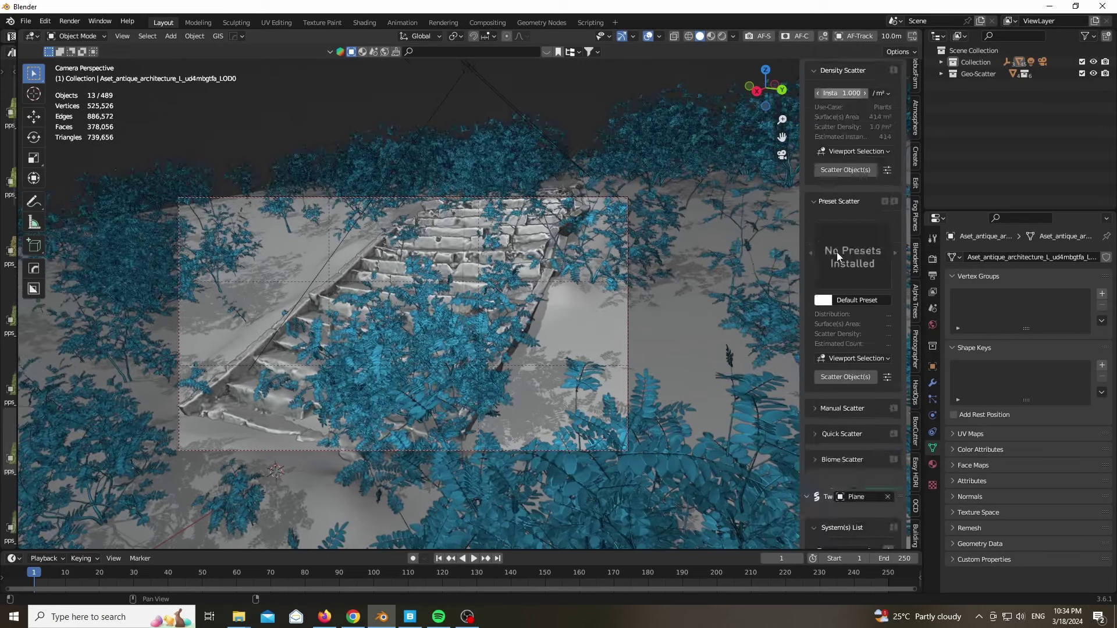
# Display the Black Locust scatter as spiky plant-shaped placeholders at a scale of 0.99
pyautogui.scroll(-15, 837, 252)
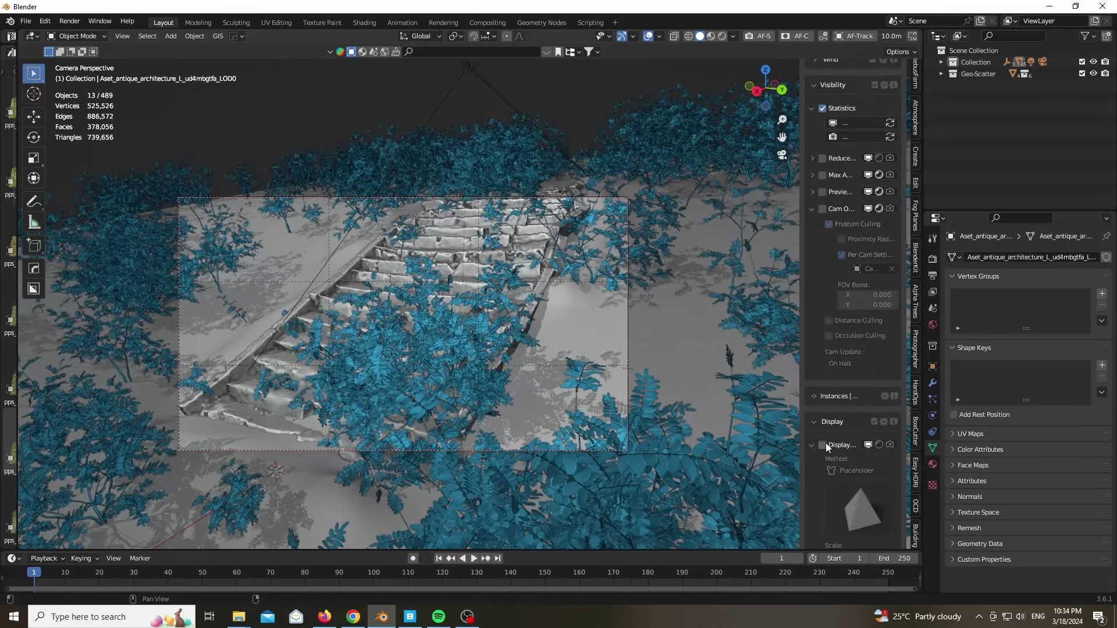
pyautogui.click(822, 446)
pyautogui.click(853, 490)
pyautogui.click(628, 222)
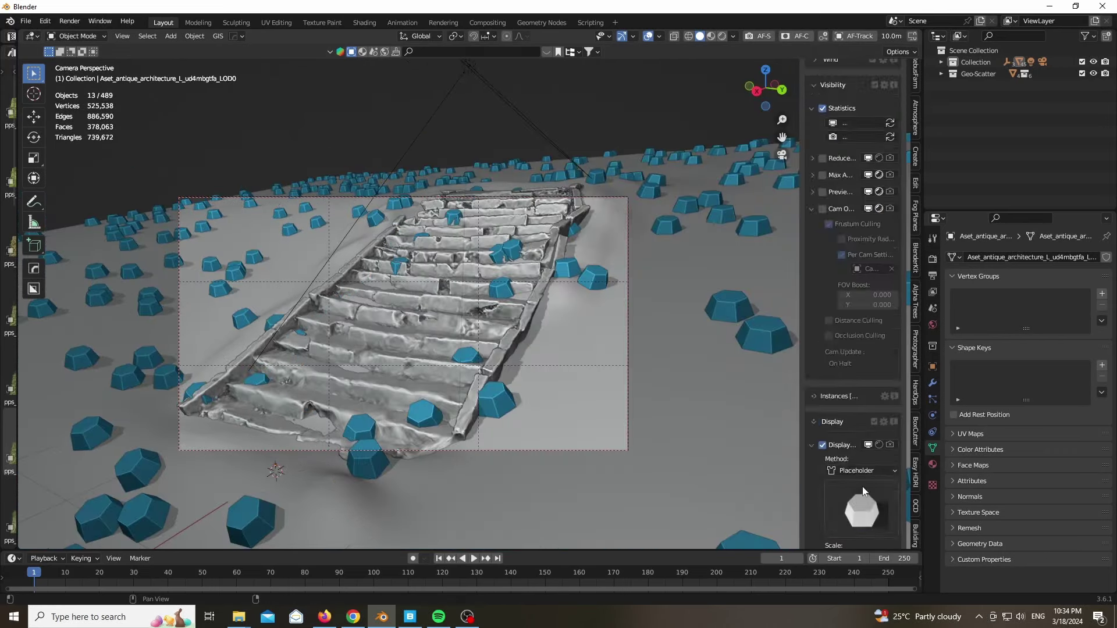
pyautogui.click(860, 389)
pyautogui.click(865, 215)
pyautogui.moveTo(861, 439); pyautogui.dragTo(901, 460)
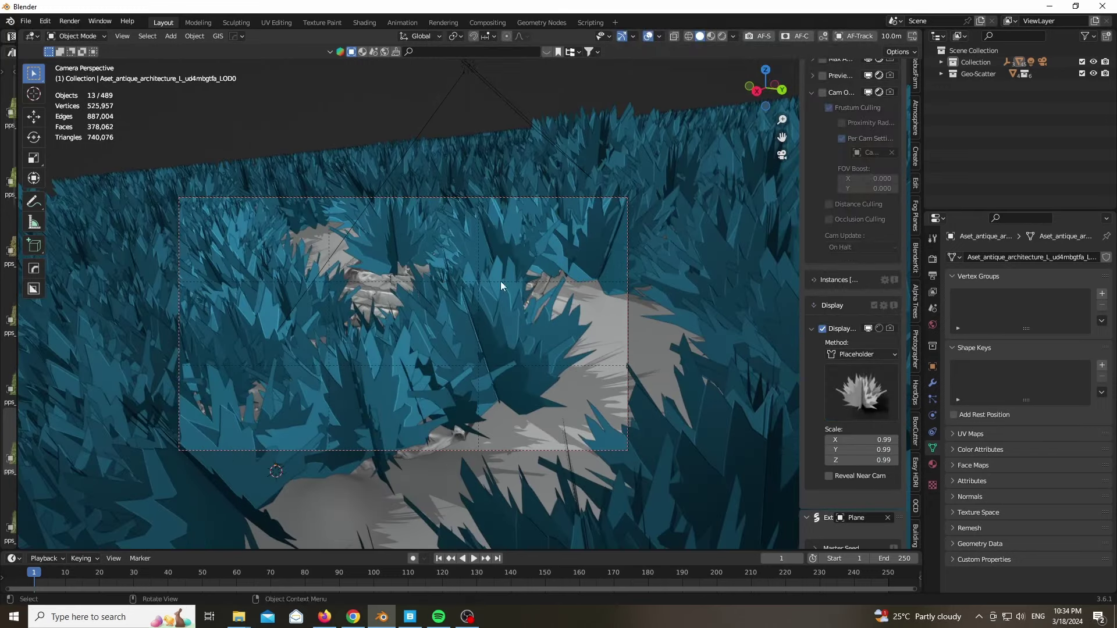
# Enable camera-frustum culling for the Black Locust scatter and raise the Y FOV boost to 0.09
pyautogui.click(811, 281)
pyautogui.scroll(4, 822, 242)
pyautogui.click(822, 186)
pyautogui.click(895, 284)
pyautogui.click(894, 283)
pyautogui.click(895, 284)
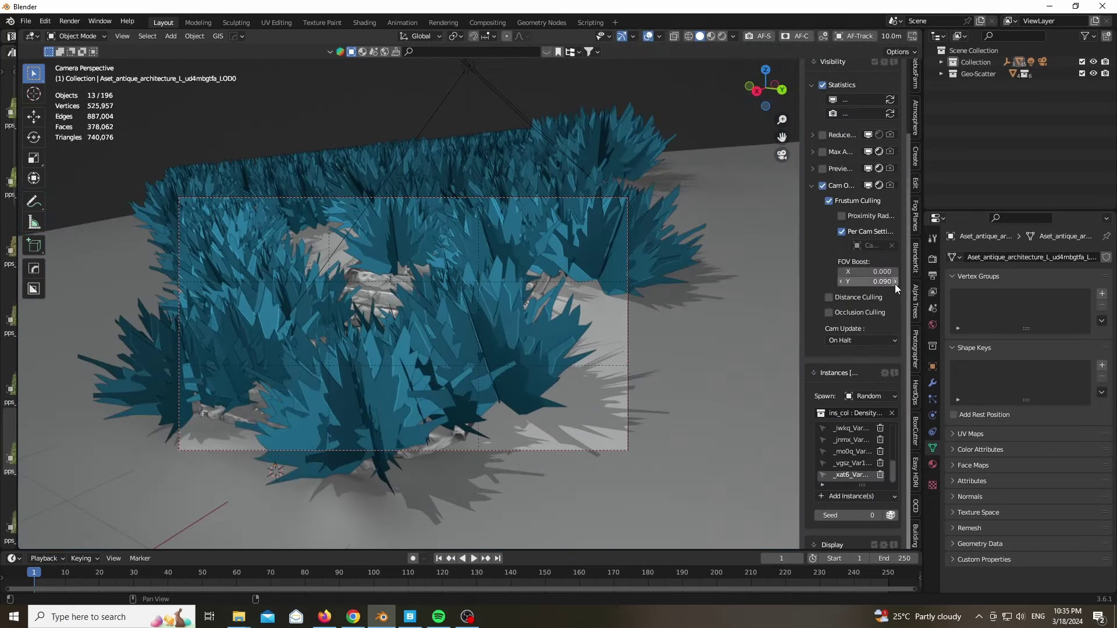
# Preview the scene in rendered shading and enable vertical influence for the Black Locust scatter's normal alignment
pyautogui.press('z')
pyautogui.scroll(2, 417, 322)
pyautogui.scroll(10, 823, 244)
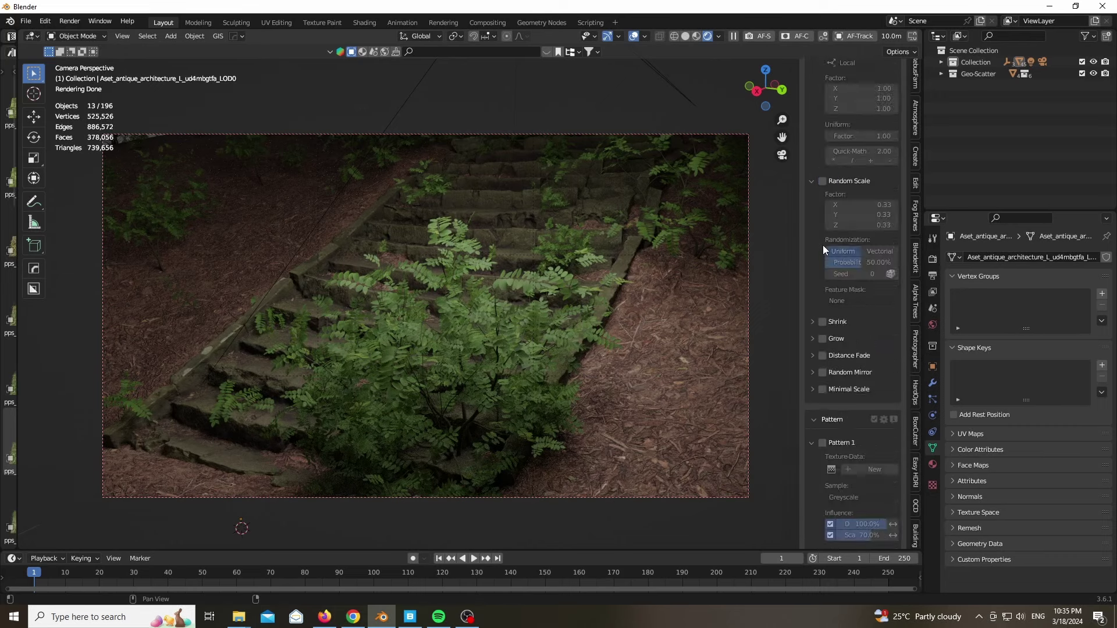
pyautogui.scroll(10, 823, 245)
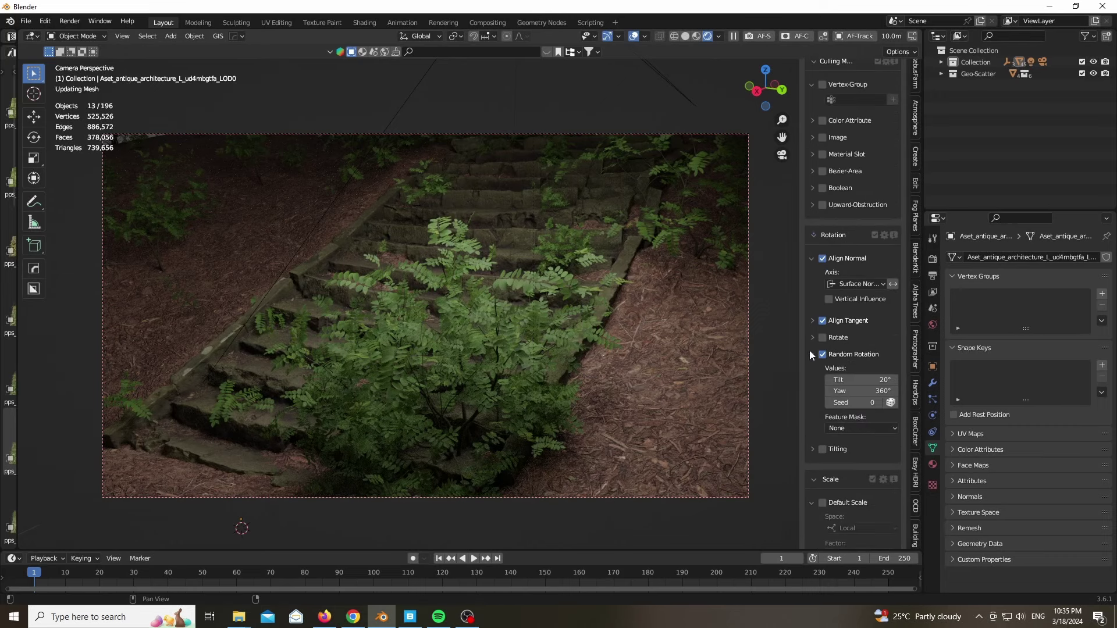
pyautogui.click(861, 295)
# Randomize the Black Locust scatter's distribution seed several times to compare plant layouts around the stairs
pyautogui.scroll(8, 826, 299)
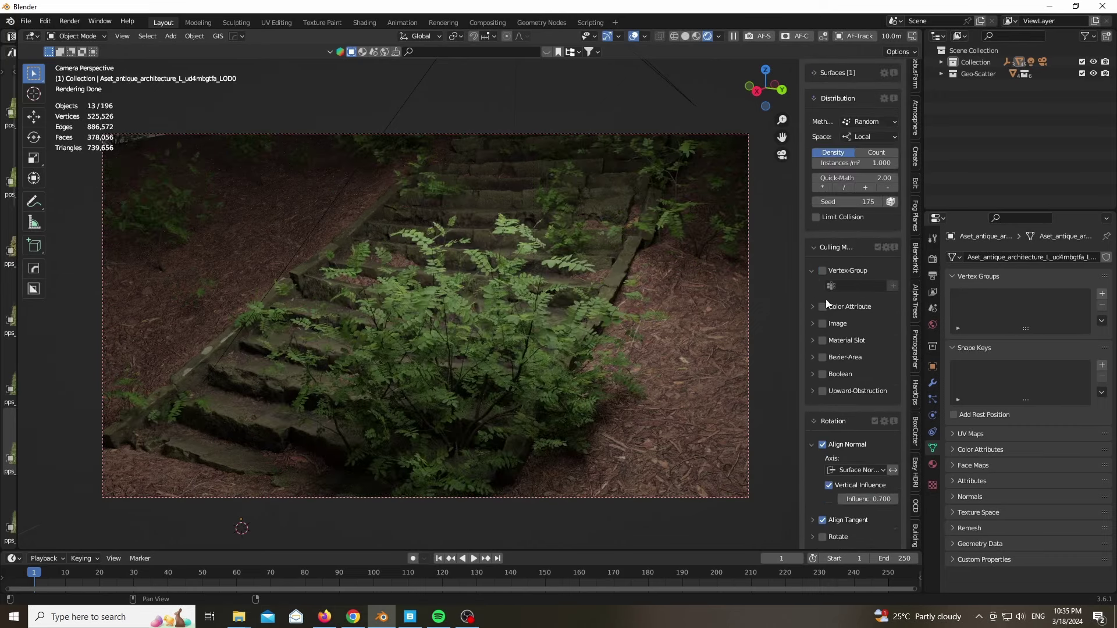
pyautogui.click(891, 295)
pyautogui.click(891, 295)
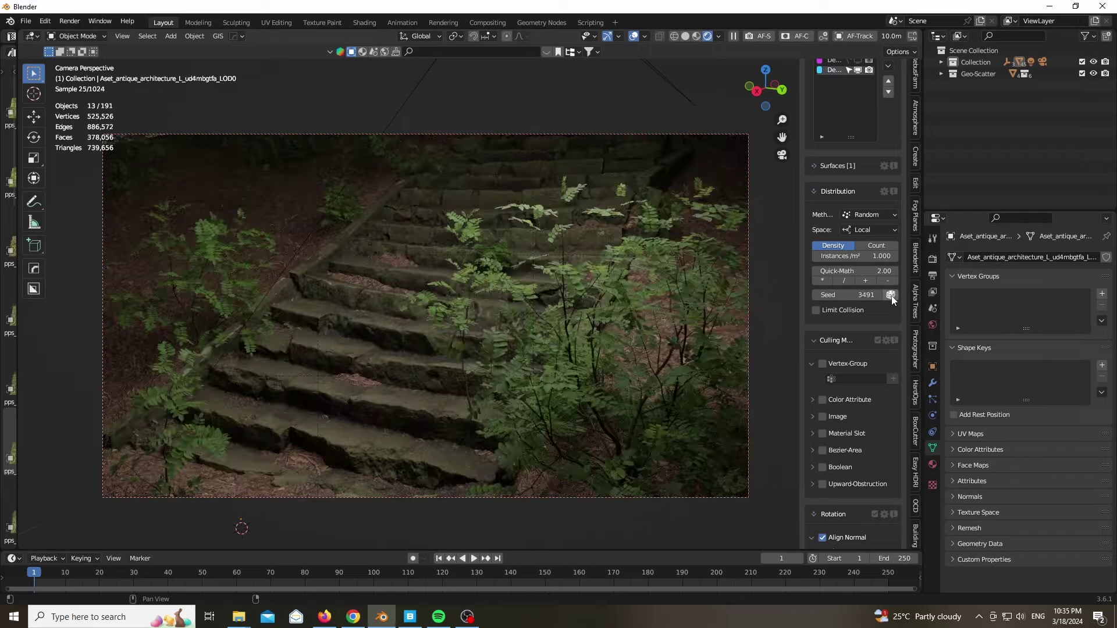
pyautogui.click(891, 295)
pyautogui.click(891, 295)
# Enable the vertex-group culling mask for the Black Locust scatter, assign the plane's vertex group and invert it
pyautogui.scroll(-1, 891, 295)
pyautogui.click(822, 340)
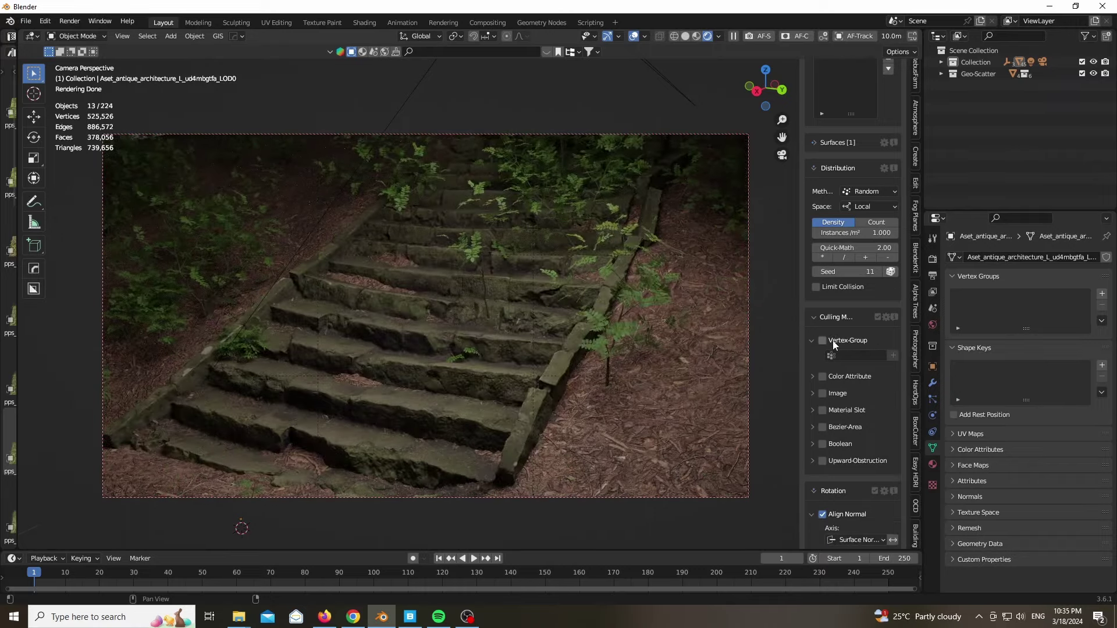
pyautogui.click(861, 355)
pyautogui.click(864, 385)
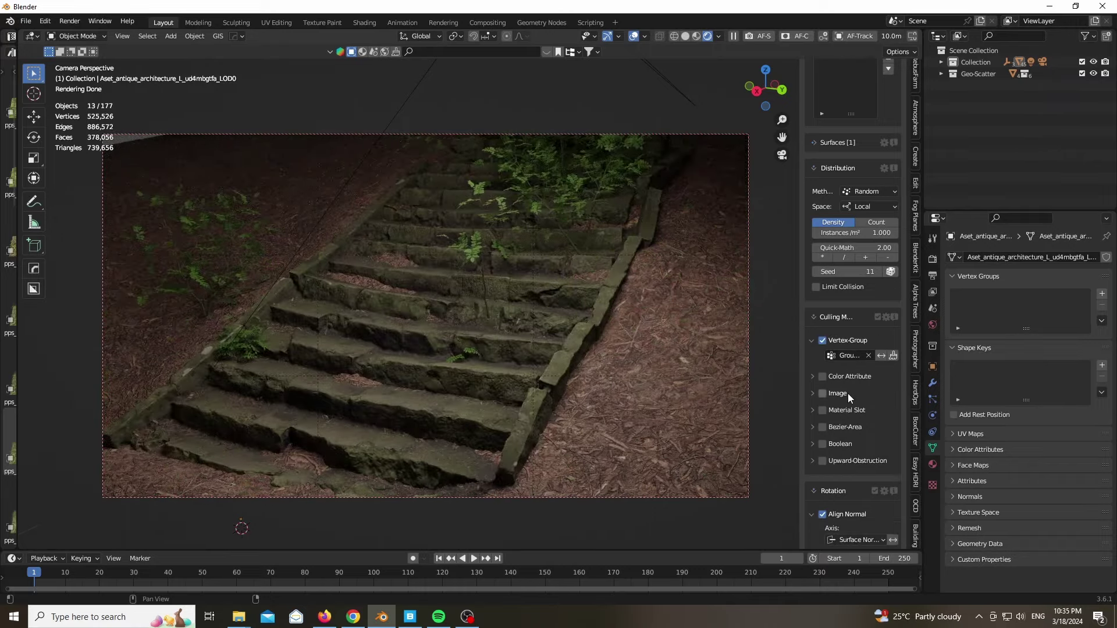
pyautogui.click(882, 356)
# Try a series of random distribution seeds for the masked Black Locust scatter
pyautogui.click(891, 272)
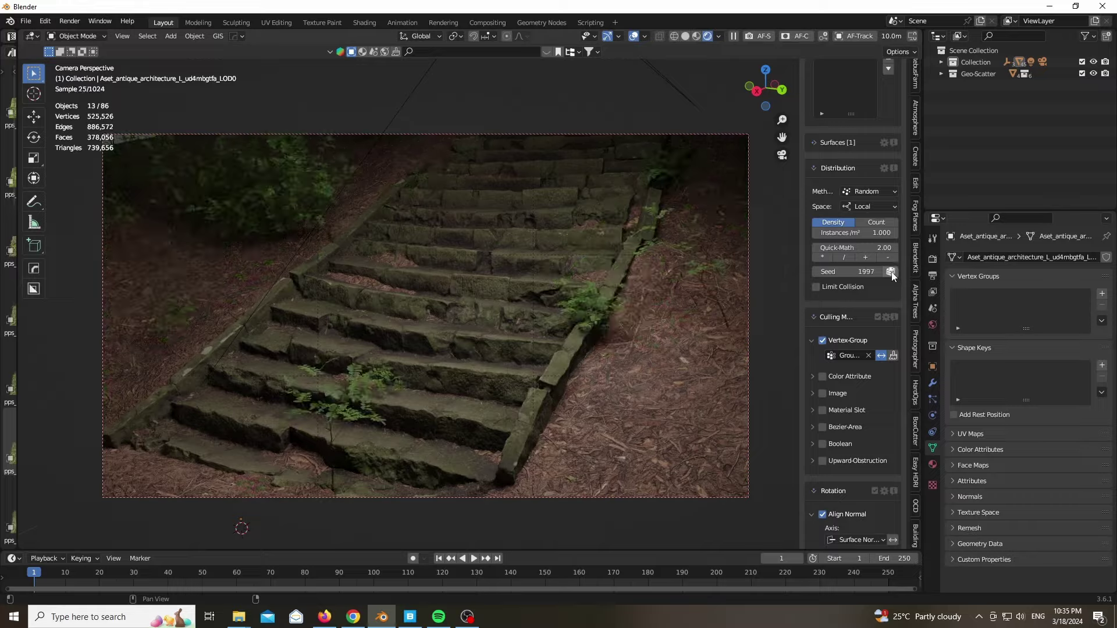
pyautogui.click(891, 272)
pyautogui.click(891, 271)
pyautogui.click(891, 272)
pyautogui.click(890, 272)
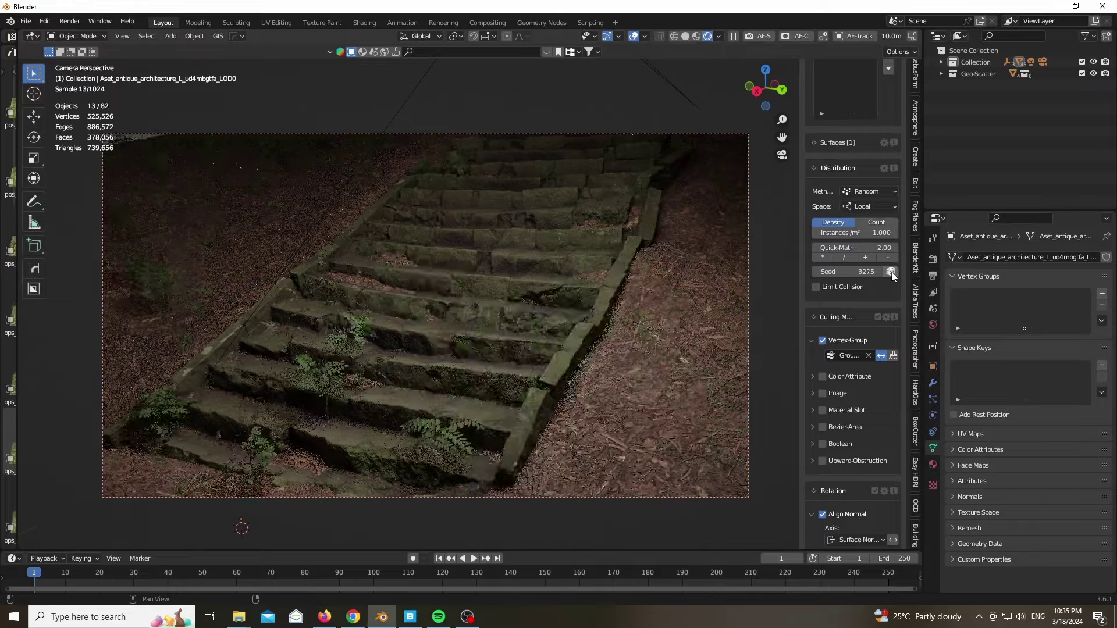
pyautogui.click(890, 272)
pyautogui.click(890, 272)
pyautogui.click(890, 272)
pyautogui.click(891, 272)
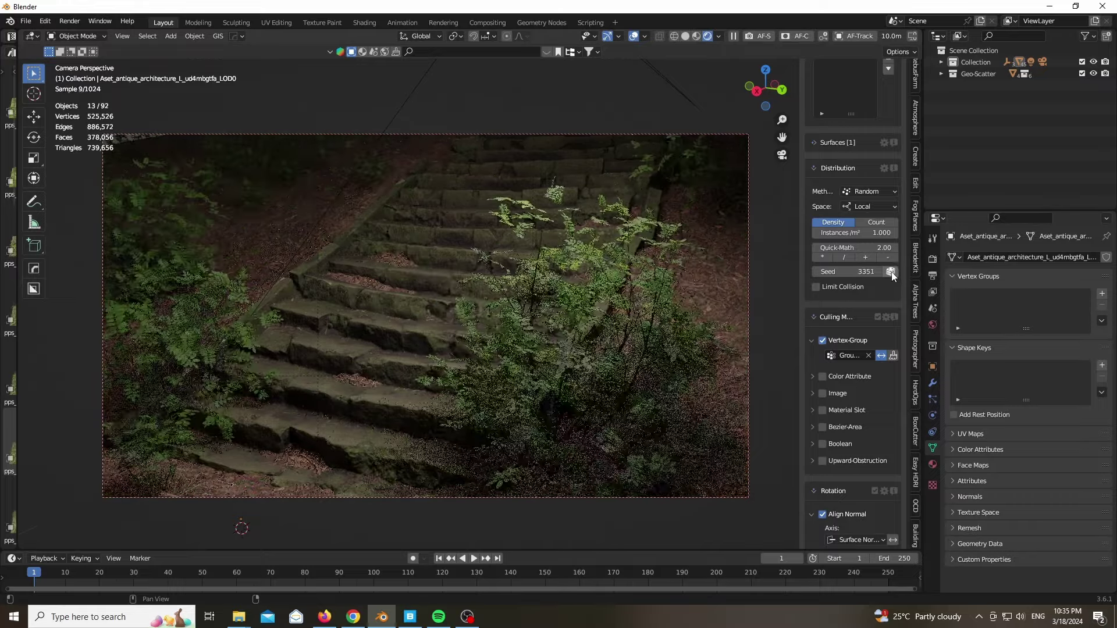
pyautogui.click(891, 272)
pyautogui.click(891, 272)
# Raise the Black Locust density to 2.17 instances per m² and randomize the distribution seed to 2338
pyautogui.scroll(-5, 856, 302)
pyautogui.scroll(-20, 856, 302)
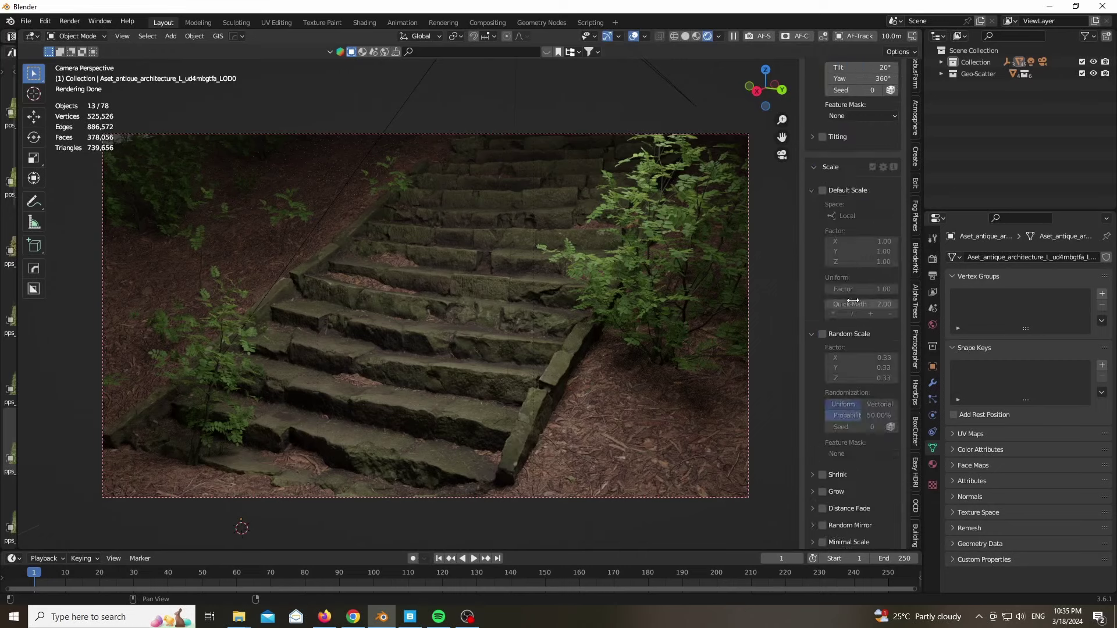
pyautogui.scroll(18, 834, 291)
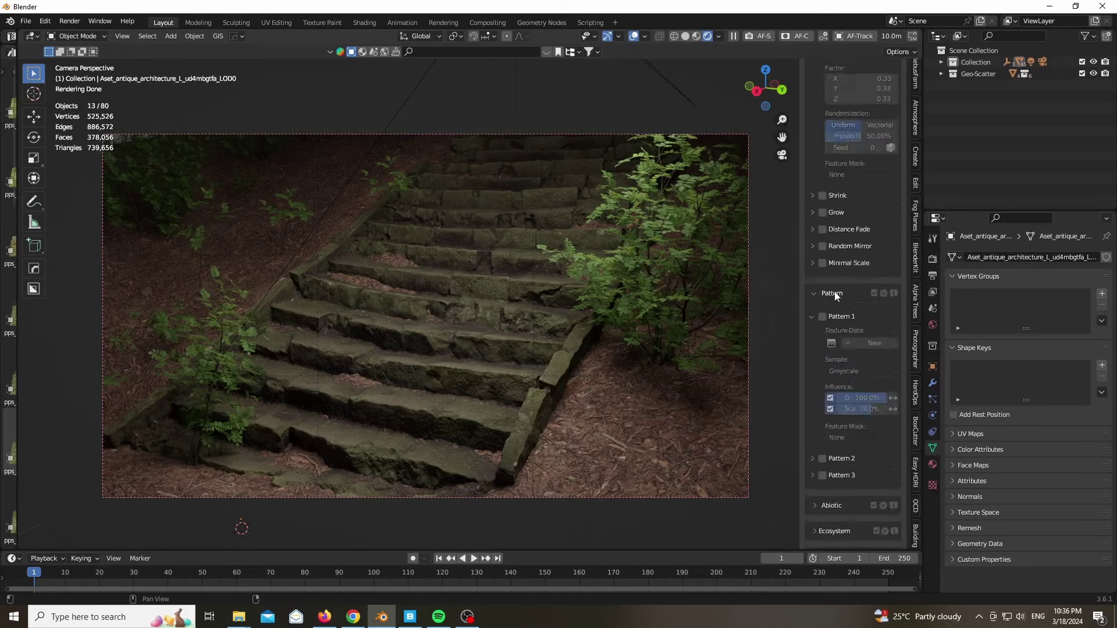
pyautogui.moveTo(863, 210); pyautogui.dragTo(898, 209)
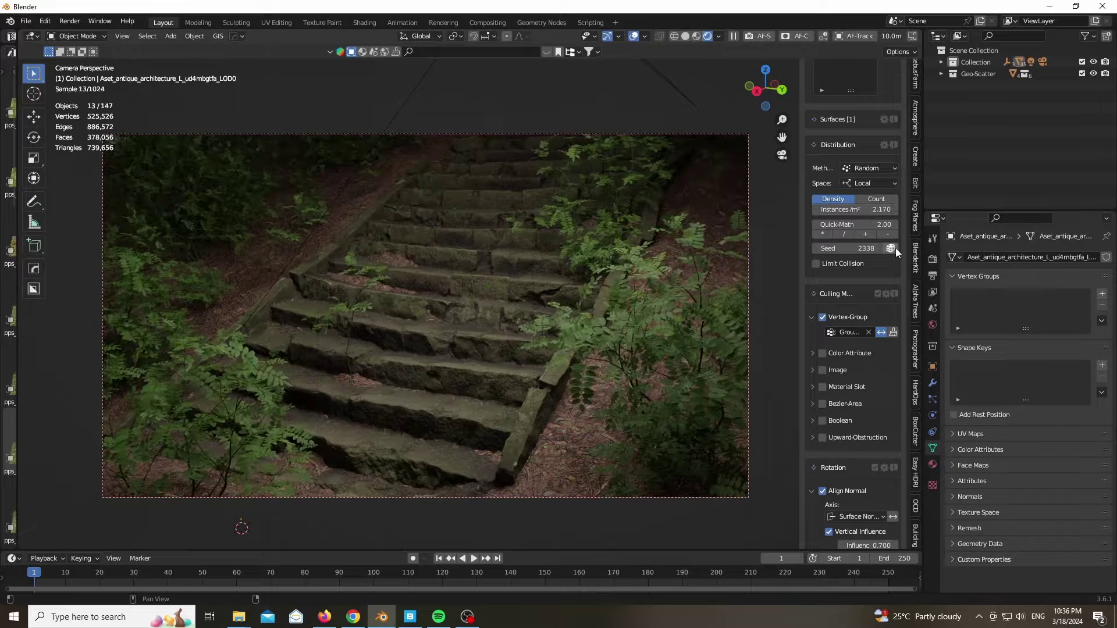
pyautogui.click(891, 248)
# Turn on viewport display for the three hidden scatter systems and review the combined vegetation through the camera
pyautogui.scroll(13, 862, 68)
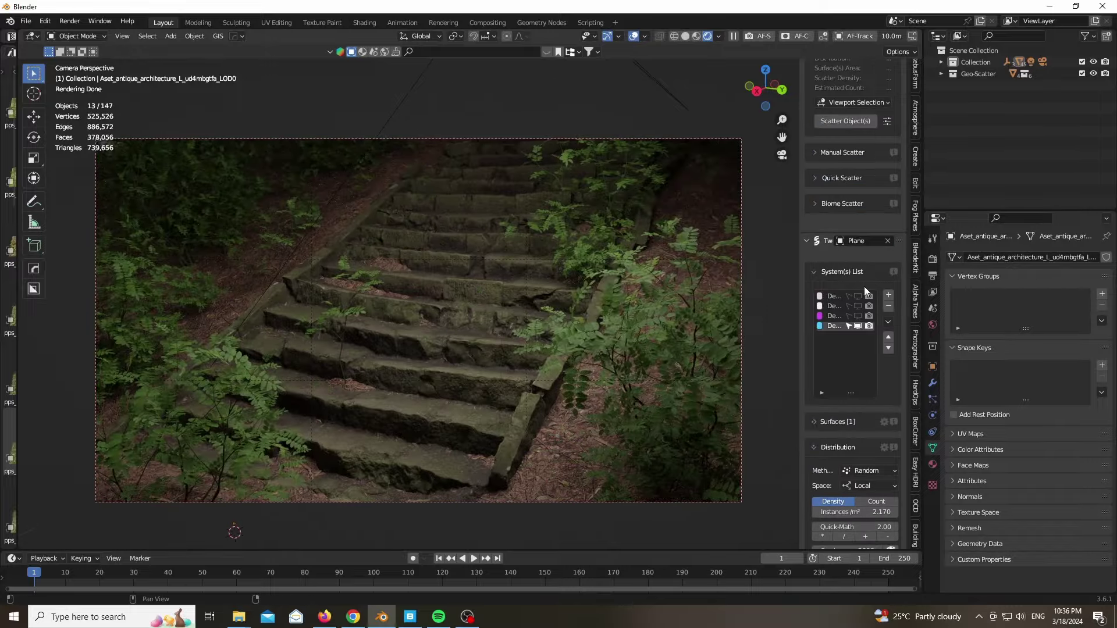
pyautogui.moveTo(858, 296); pyautogui.dragTo(859, 316)
pyautogui.scroll(-1, 467, 358)
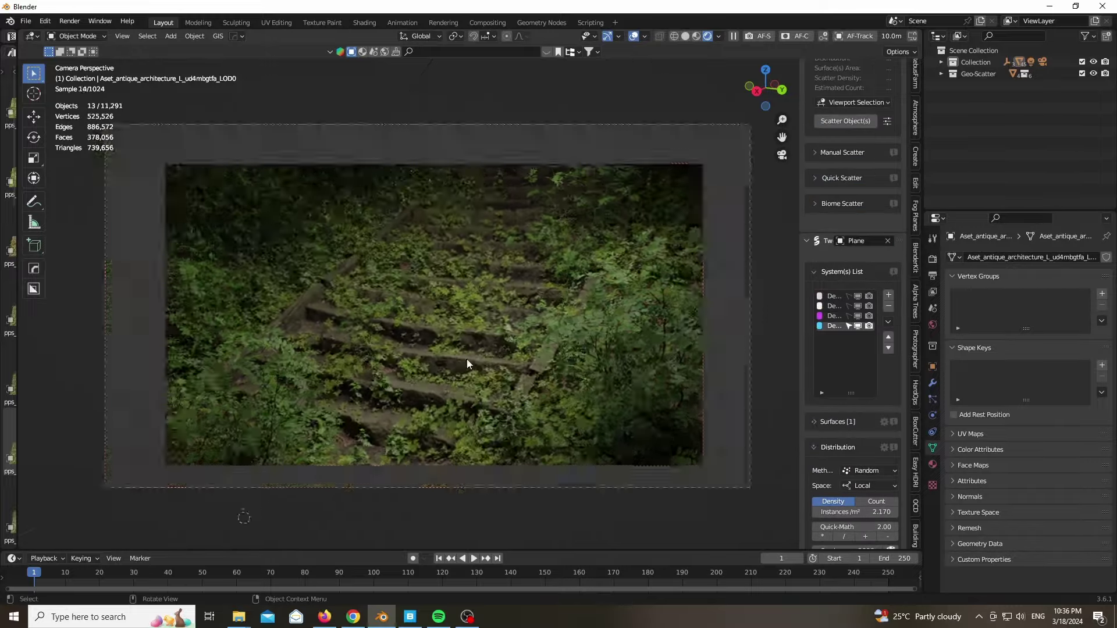
pyautogui.scroll(1, 472, 364)
pyautogui.scroll(-1, 373, 316)
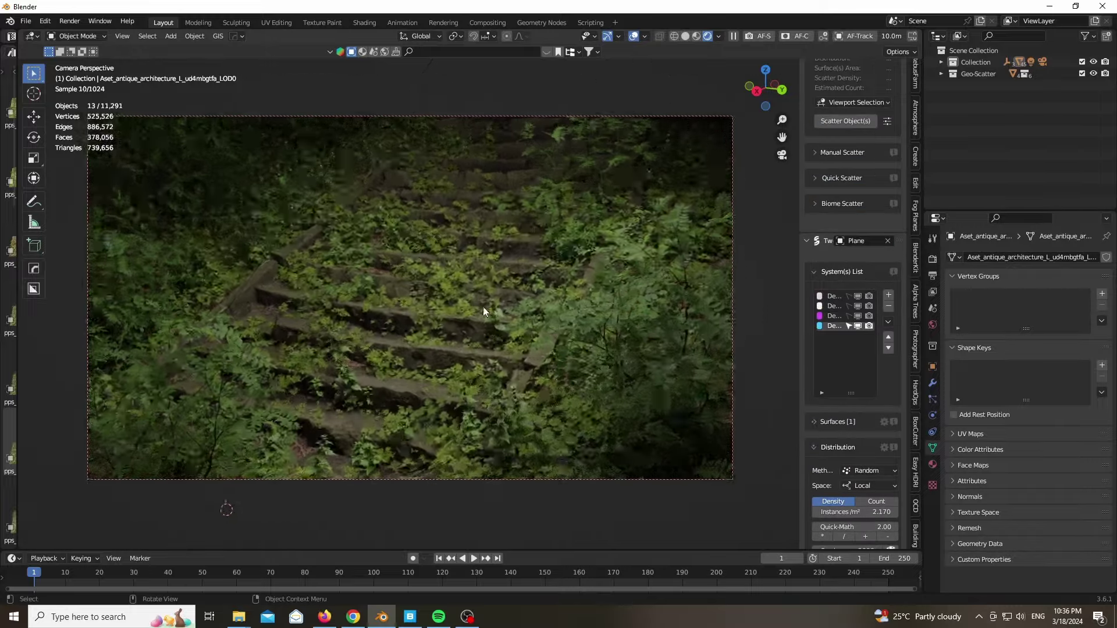
pyautogui.scroll(-1, 483, 306)
pyautogui.scroll(3, 413, 330)
pyautogui.scroll(-1, 471, 325)
pyautogui.scroll(-1, 457, 316)
pyautogui.scroll(1, 533, 239)
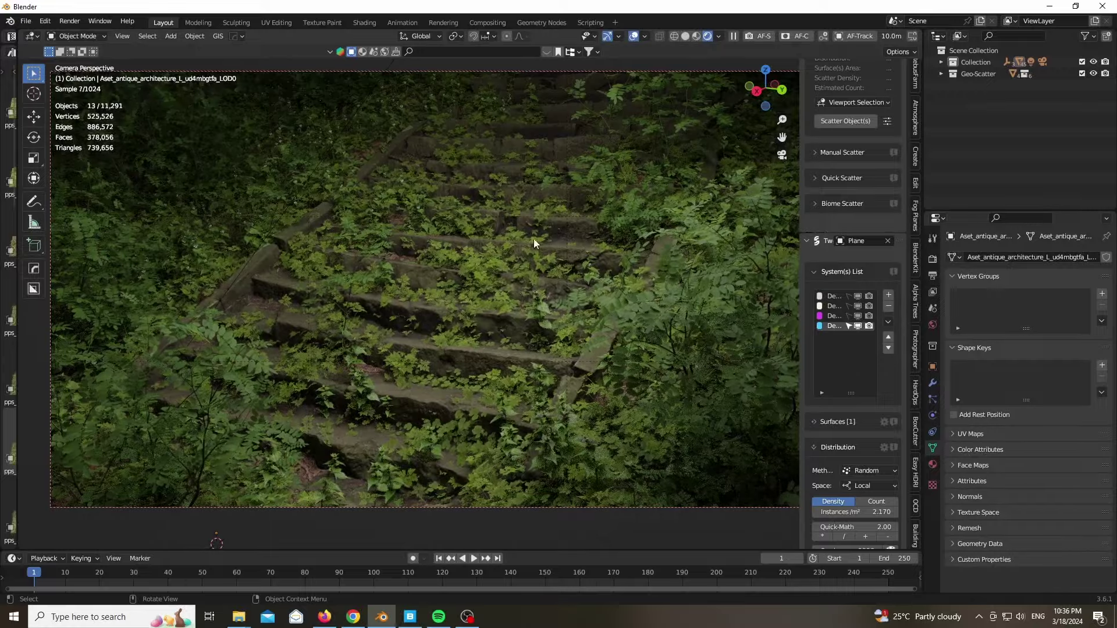
# Leave the camera view, switch to solid shading and examine the source plants beside the ground plane
pyautogui.moveTo(772, 109); pyautogui.dragTo(787, 130)
pyautogui.scroll(-8, 615, 340)
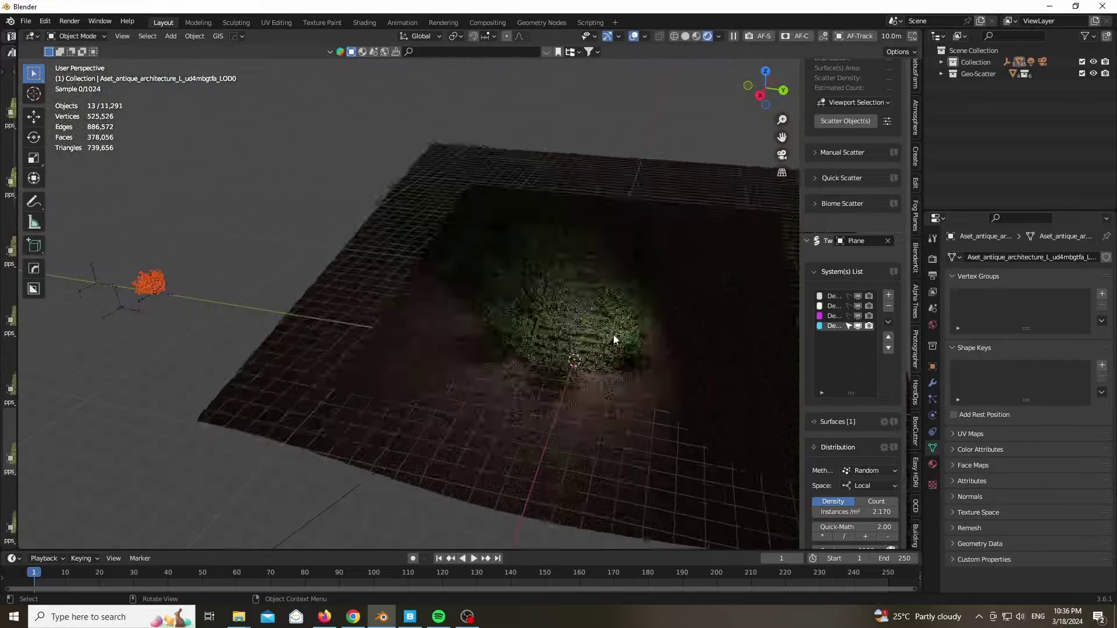
pyautogui.press('z')
pyautogui.click(502, 440)
pyautogui.scroll(3, 140, 316)
pyautogui.scroll(-2, 79, 288)
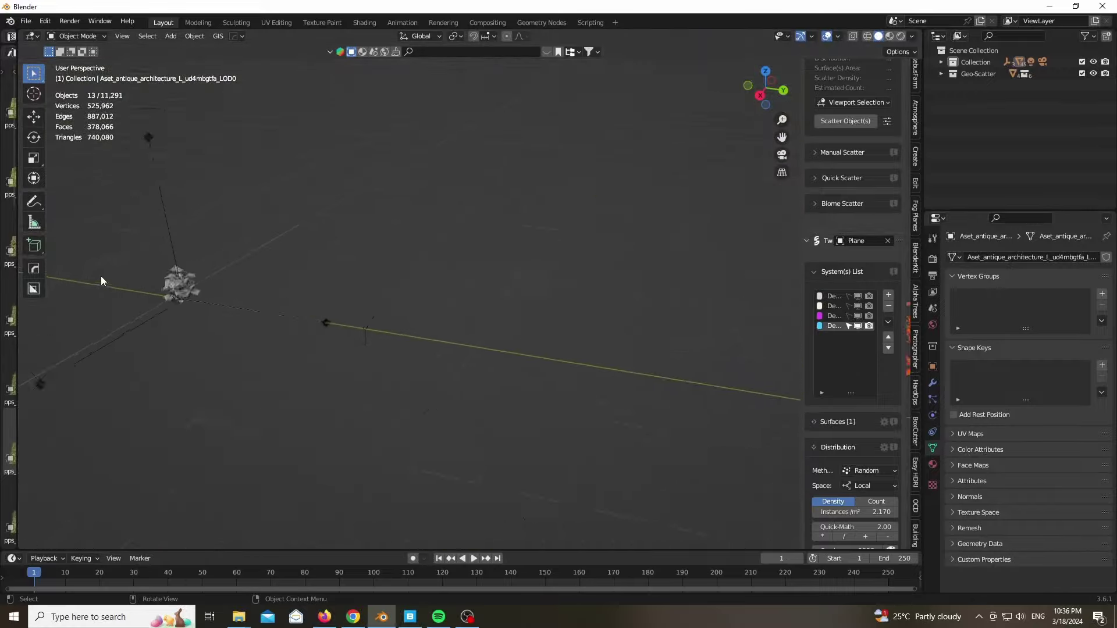
pyautogui.scroll(2, 100, 276)
pyautogui.scroll(-4, 223, 278)
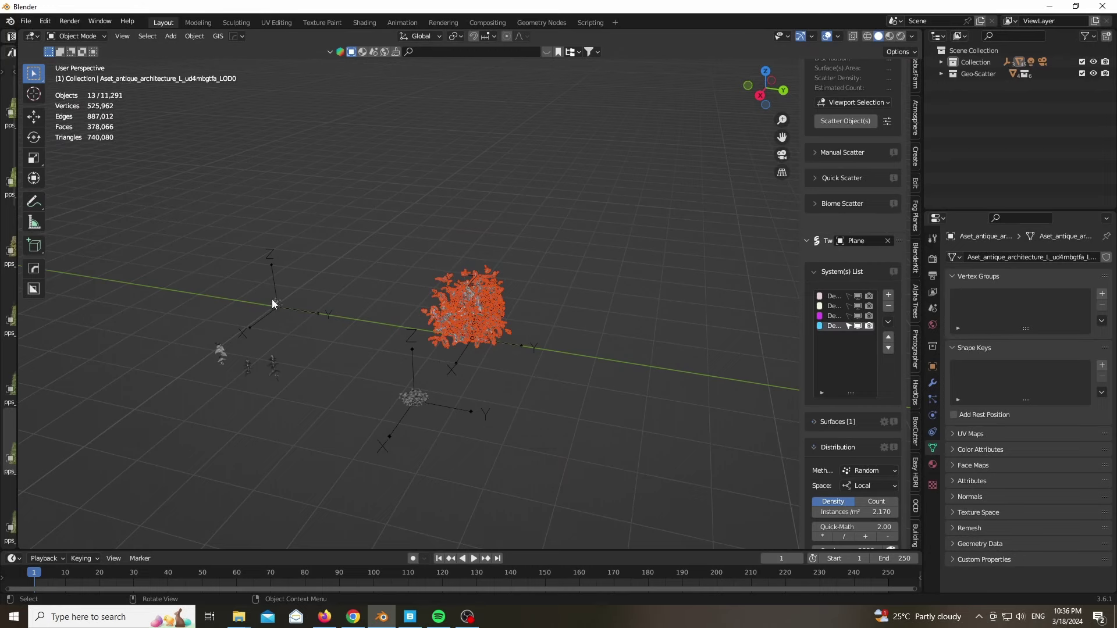
pyautogui.scroll(5, 279, 302)
pyautogui.scroll(-5, 282, 299)
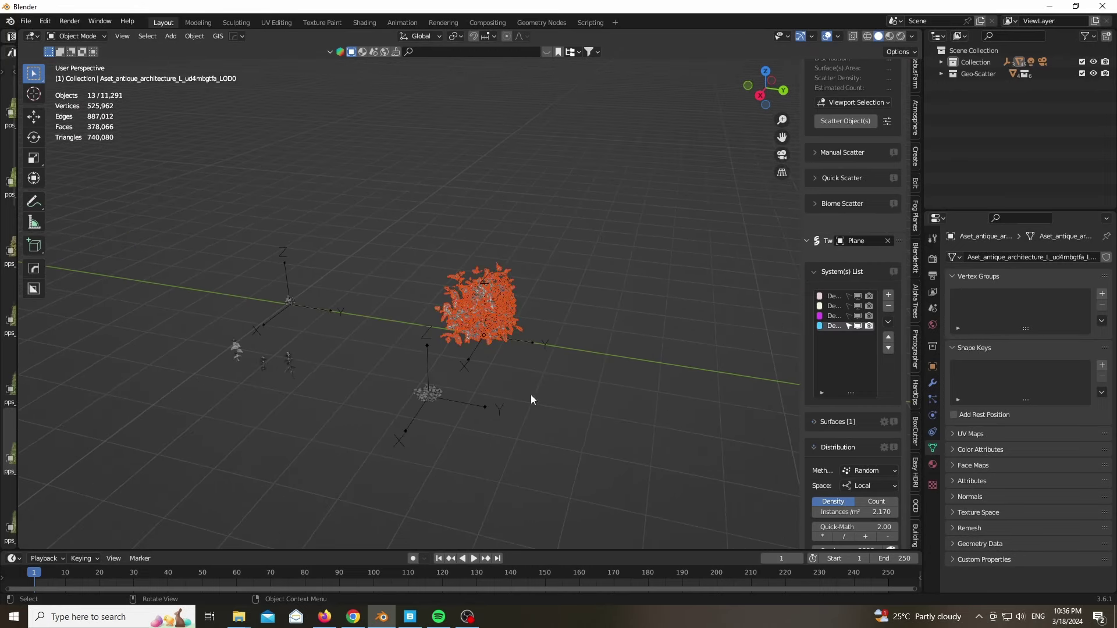
pyautogui.scroll(-5, 420, 393)
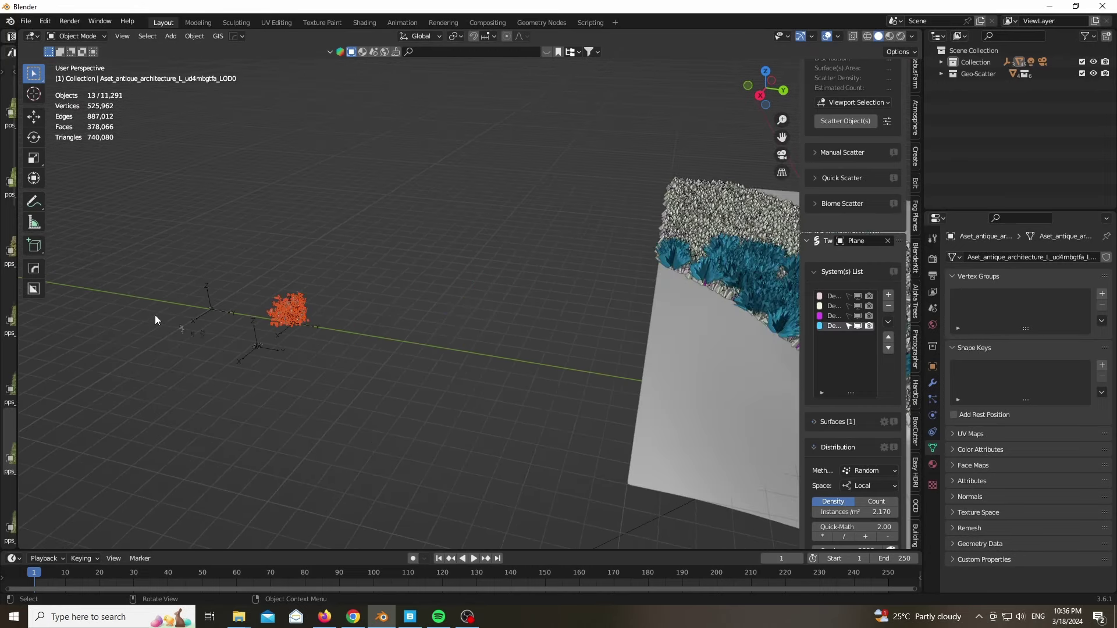
# Enlarge the asset browser and place three fern variants near the source plants, including Plant_Fern_C and Plant_Fern_D
pyautogui.moveTo(16, 350); pyautogui.dragTo(347, 344)
pyautogui.scroll(-1, 188, 311)
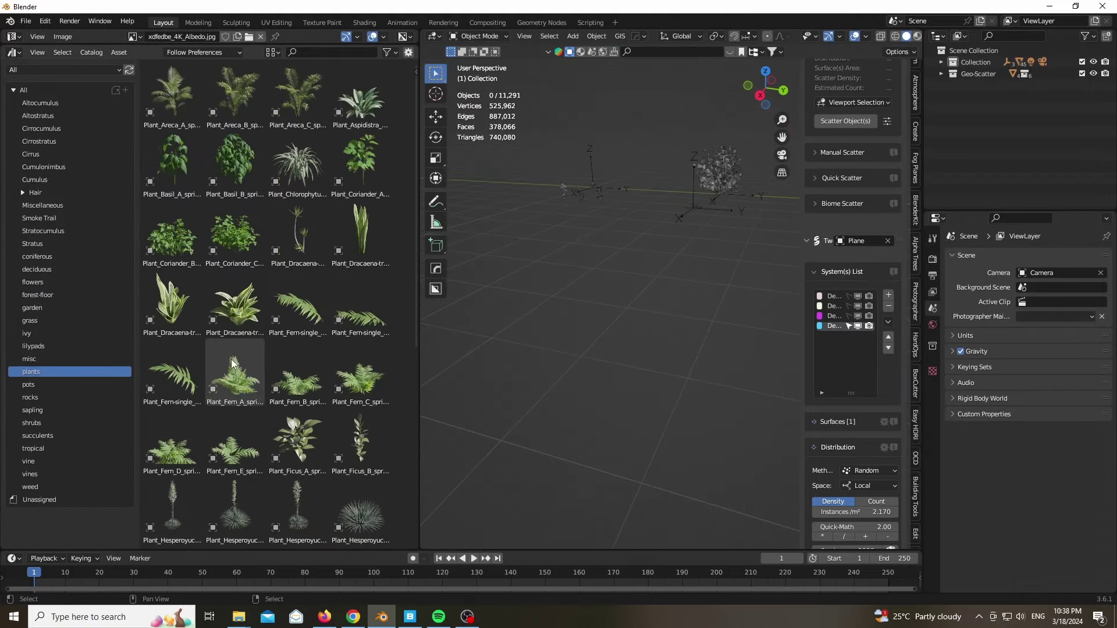
pyautogui.scroll(-8, 232, 362)
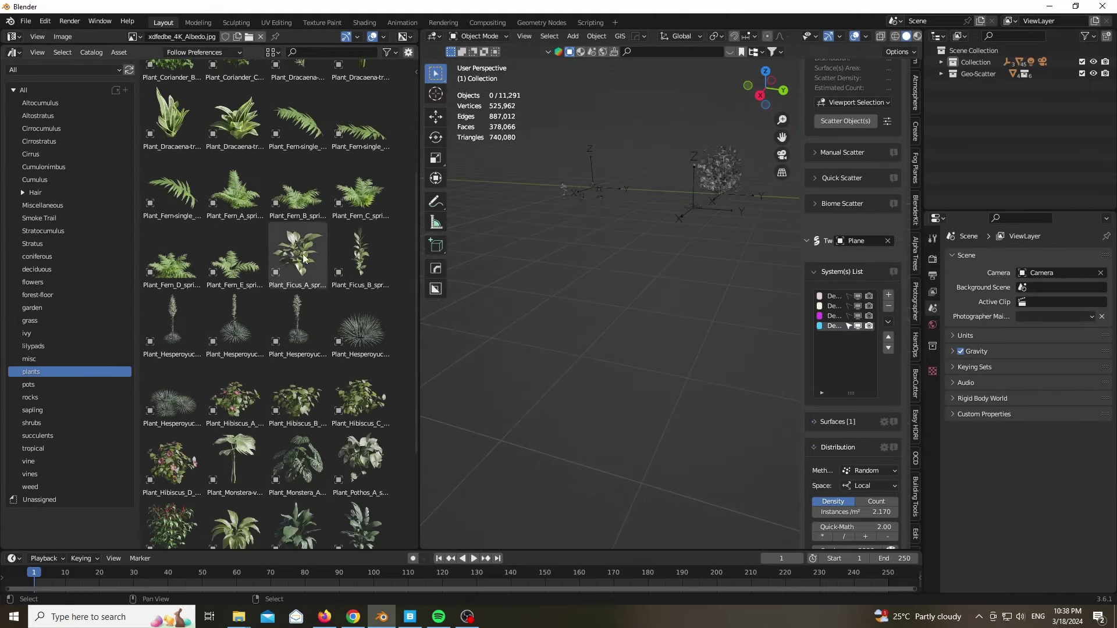
pyautogui.moveTo(593, 347); pyautogui.dragTo(532, 297)
pyautogui.moveTo(361, 192); pyautogui.dragTo(644, 324)
pyautogui.moveTo(173, 274); pyautogui.dragTo(523, 386)
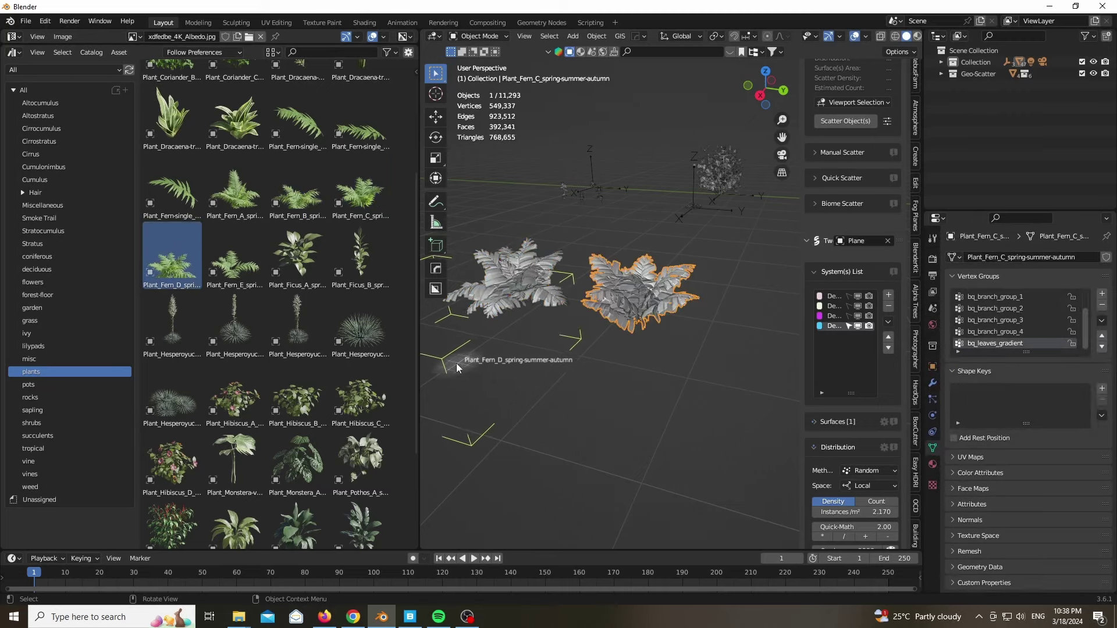
pyautogui.moveTo(457, 364); pyautogui.dragTo(456, 364)
# Select the three ferns, isolate them in local view with material preview and shrink the asset browser again
pyautogui.moveTo(769, 106); pyautogui.dragTo(521, 210)
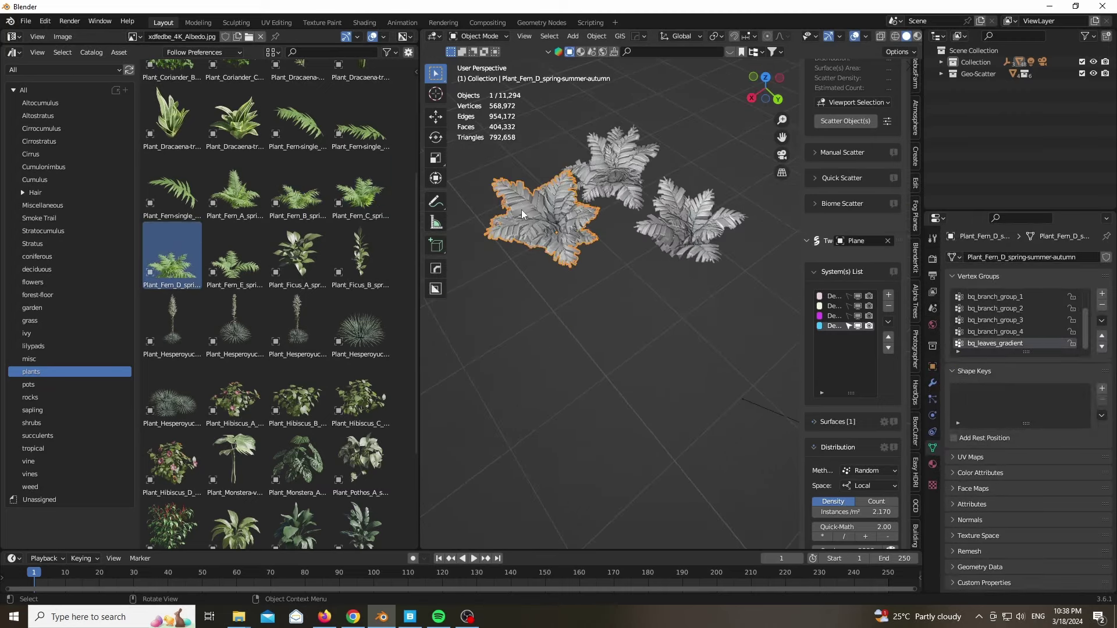
pyautogui.moveTo(701, 286); pyautogui.dragTo(701, 286)
pyautogui.press('KP_Divide')
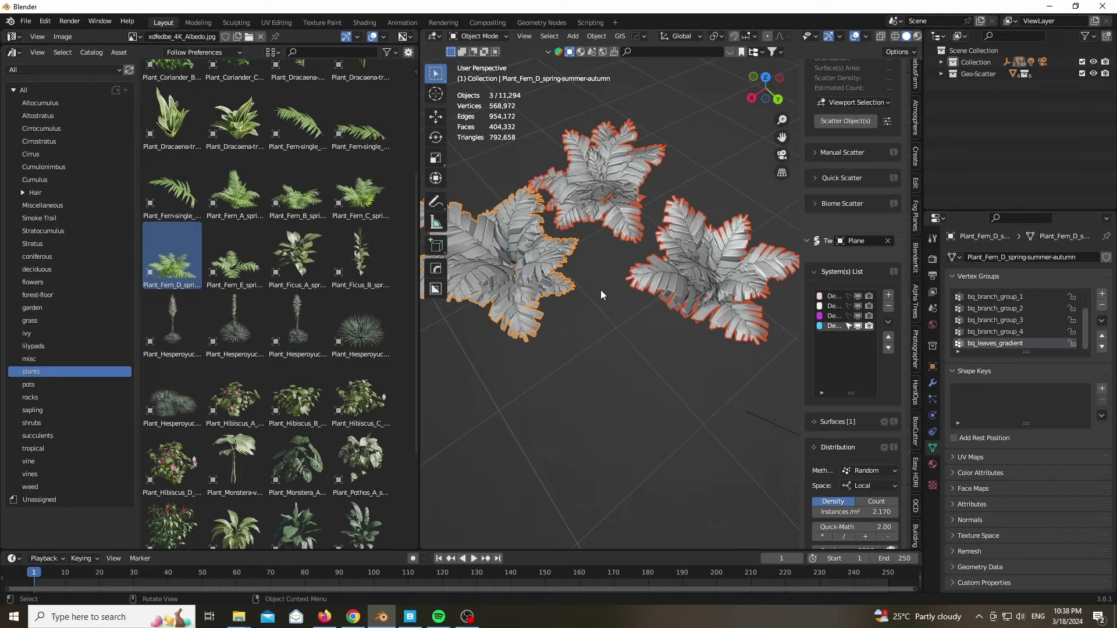
pyautogui.scroll(2, 600, 289)
pyautogui.press('z')
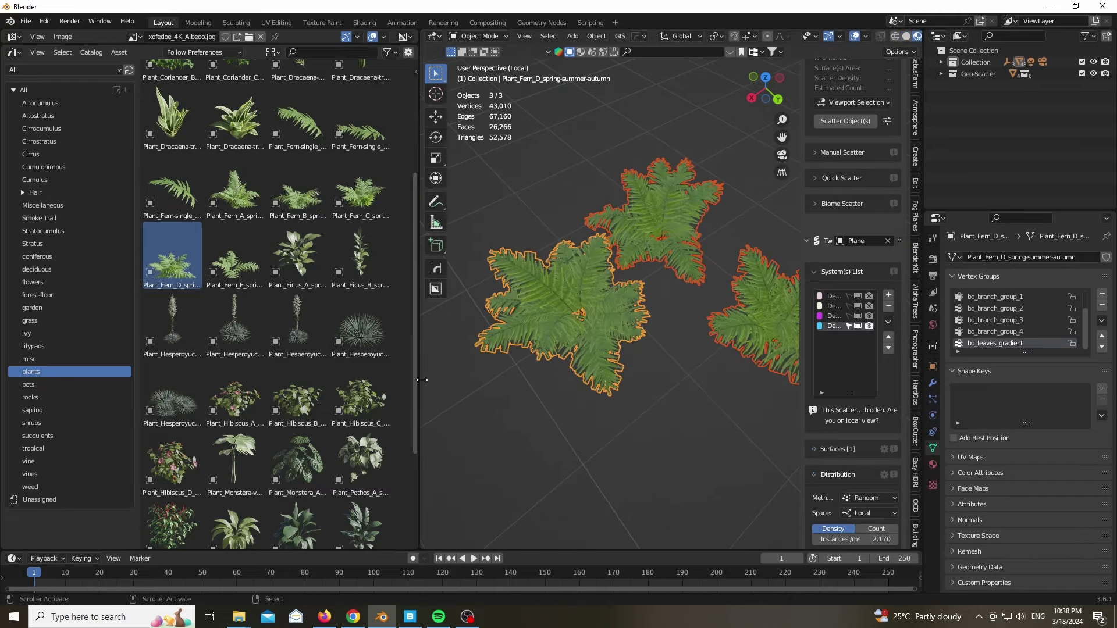
pyautogui.moveTo(419, 373); pyautogui.dragTo(22, 373)
pyautogui.scroll(4, 570, 365)
pyautogui.scroll(-5, 396, 297)
# Select Plant_Fern_C and examine the surface shader inputs of its bq_Leaf_Fern material
pyautogui.click(580, 308)
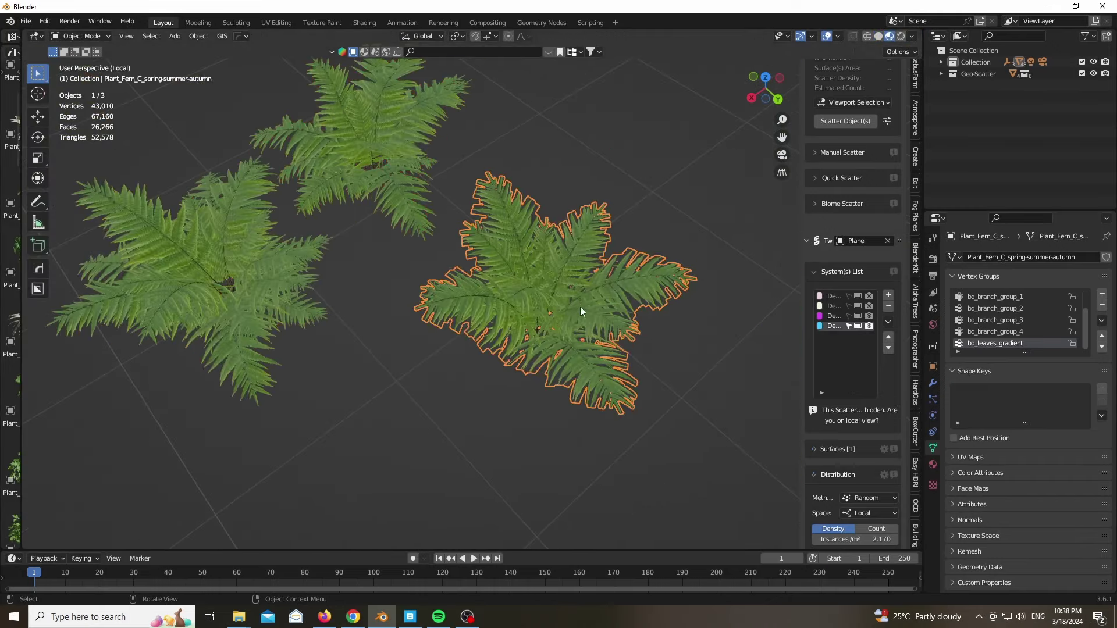
pyautogui.click(932, 465)
pyautogui.scroll(-3, 989, 349)
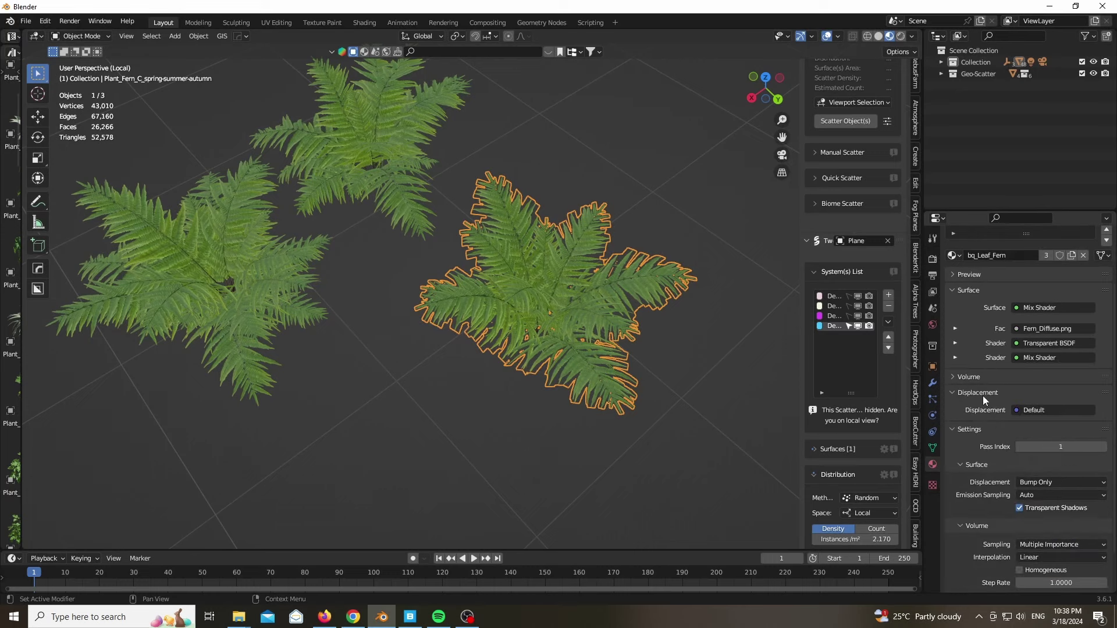
pyautogui.click(954, 344)
pyautogui.click(956, 345)
pyautogui.click(957, 358)
pyautogui.click(957, 359)
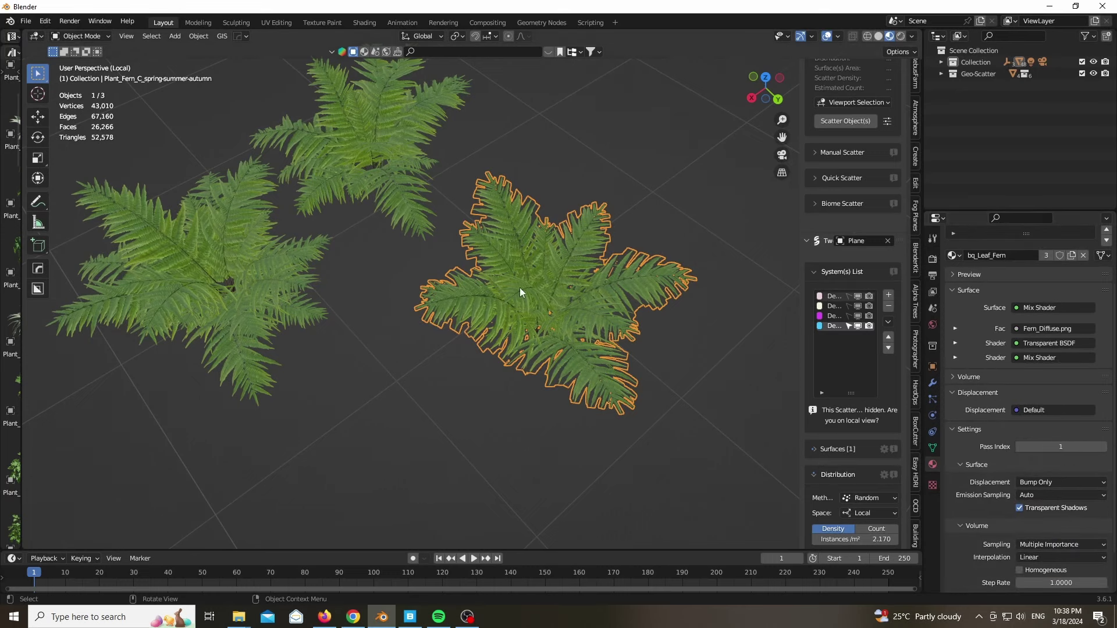
# Select all three ferns, return to solid shading and exit local view
pyautogui.scroll(-5, 448, 268)
pyautogui.press('a')
pyautogui.press('z')
pyautogui.press('KP_Divide')
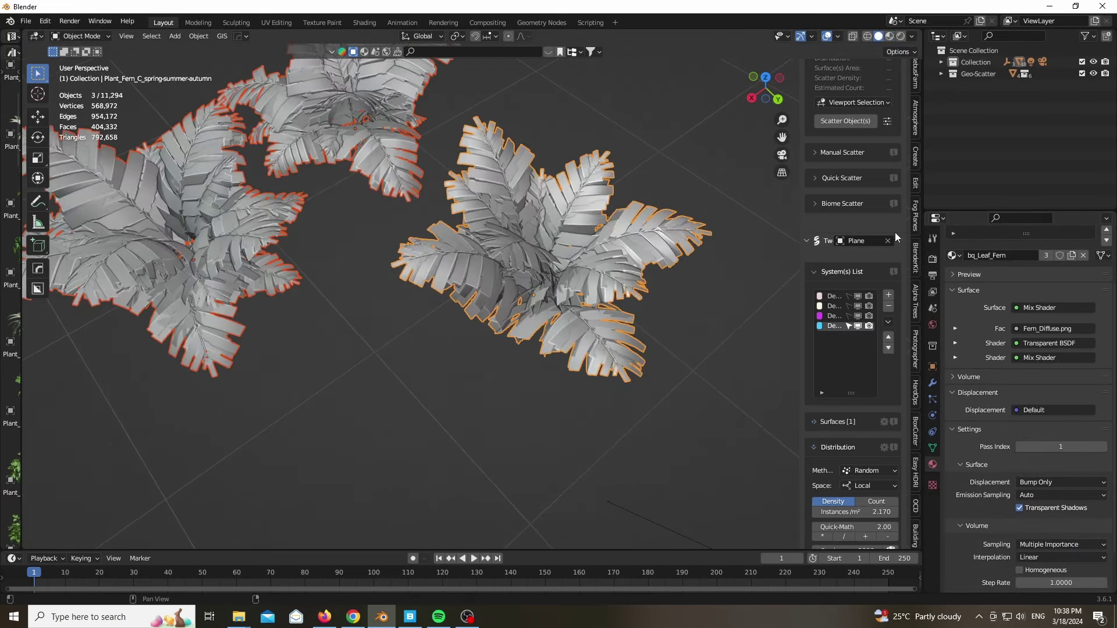
# Return to the camera view and hide all four existing scatter systems in the viewport
pyautogui.scroll(10, 860, 243)
pyautogui.scroll(-10, 273, 162)
pyautogui.scroll(10, 476, 253)
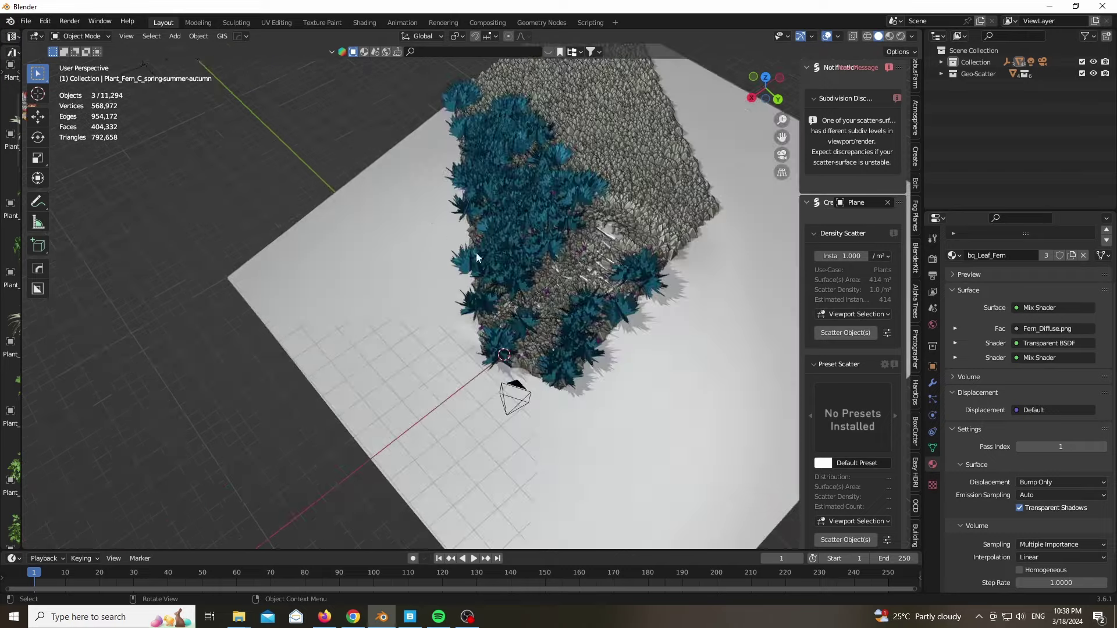
pyautogui.press('KP_0')
pyautogui.scroll(-10, 867, 262)
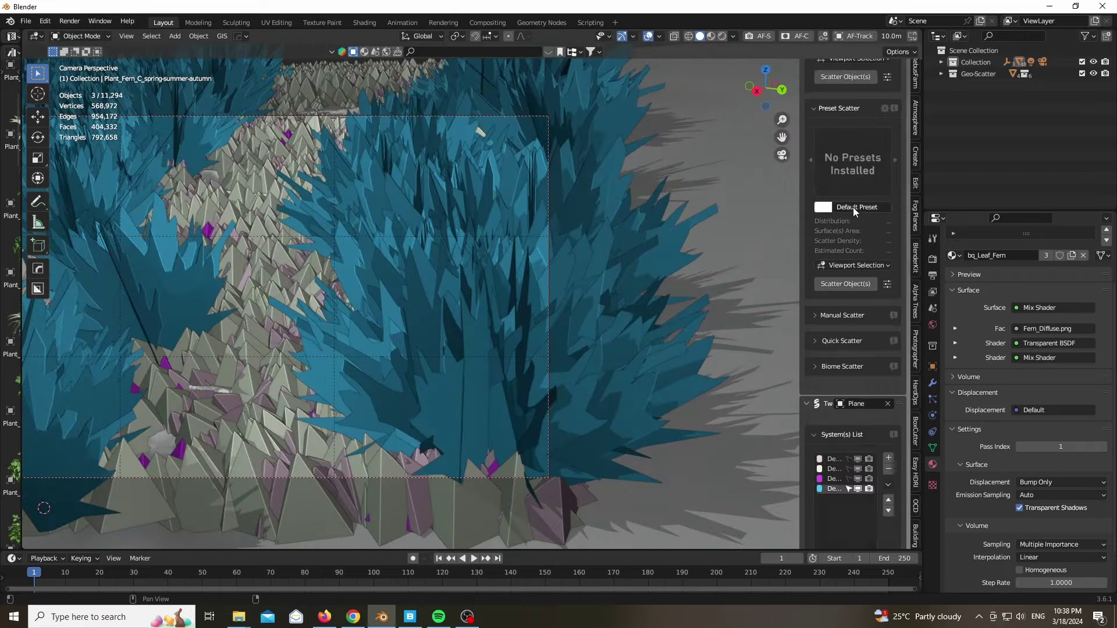
pyautogui.moveTo(857, 293); pyautogui.dragTo(858, 303)
# Density-scatter the three selected ferns over the ground plane at 0.52 instances per m²
pyautogui.scroll(8, 856, 232)
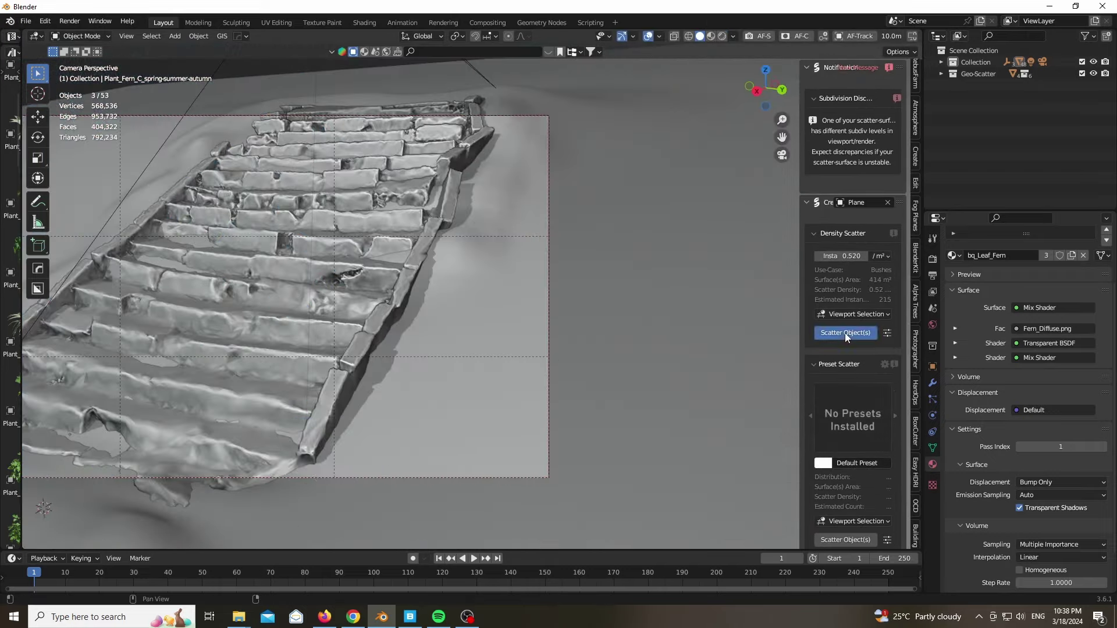
pyautogui.click(845, 333)
pyautogui.scroll(-10, 850, 302)
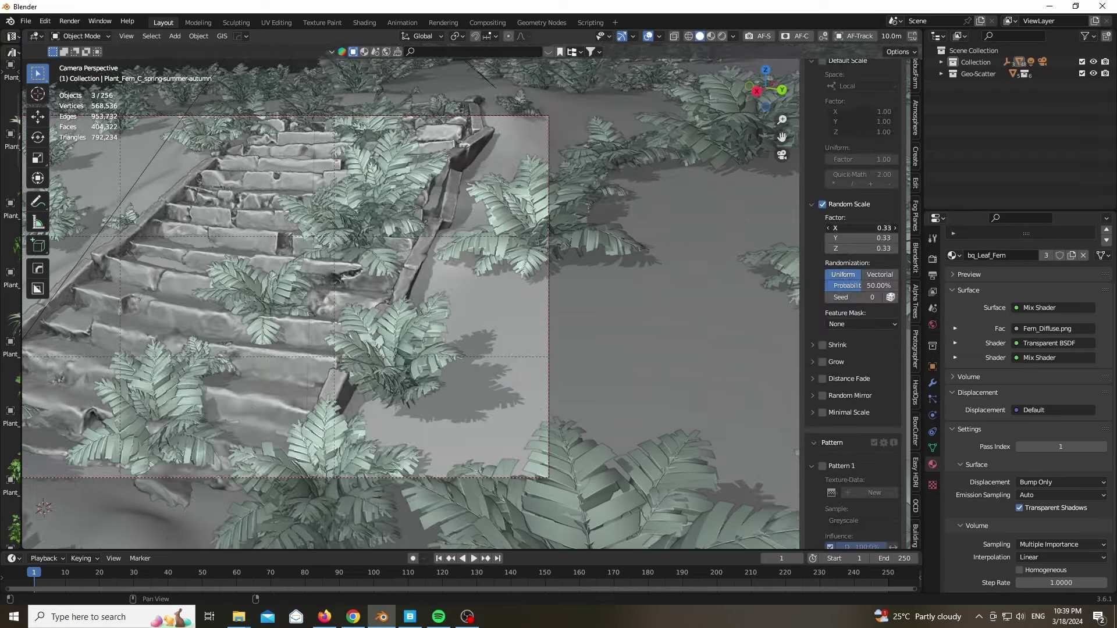
# Randomize the fern scatter's distribution seed repeatedly, settling on 1435
pyautogui.scroll(-15, 861, 273)
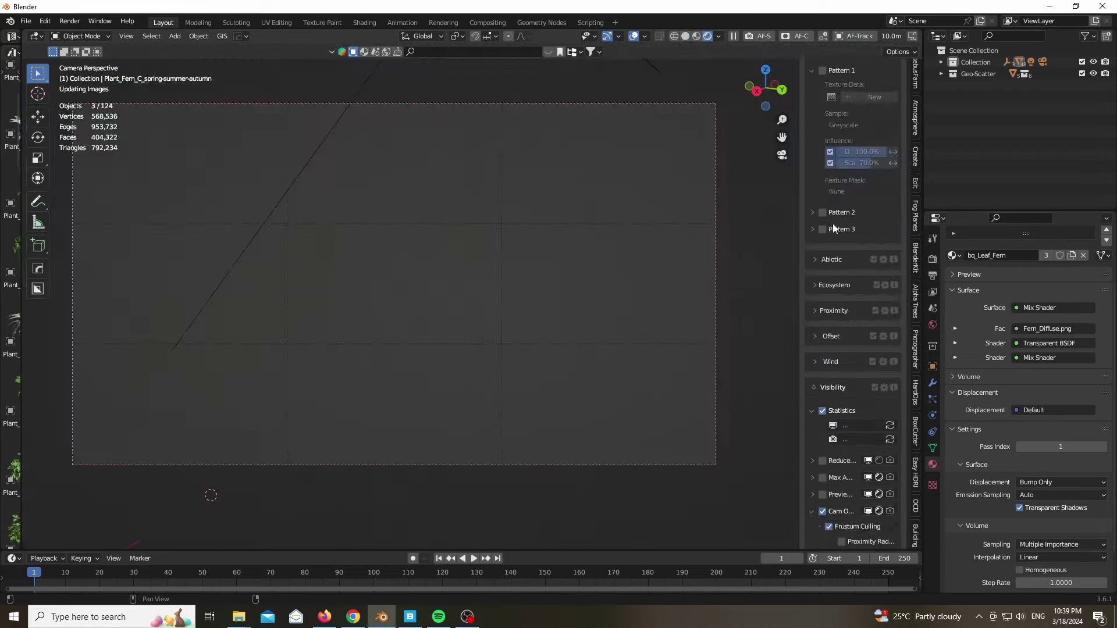
pyautogui.scroll(8, 849, 279)
pyautogui.click(891, 318)
pyautogui.click(891, 318)
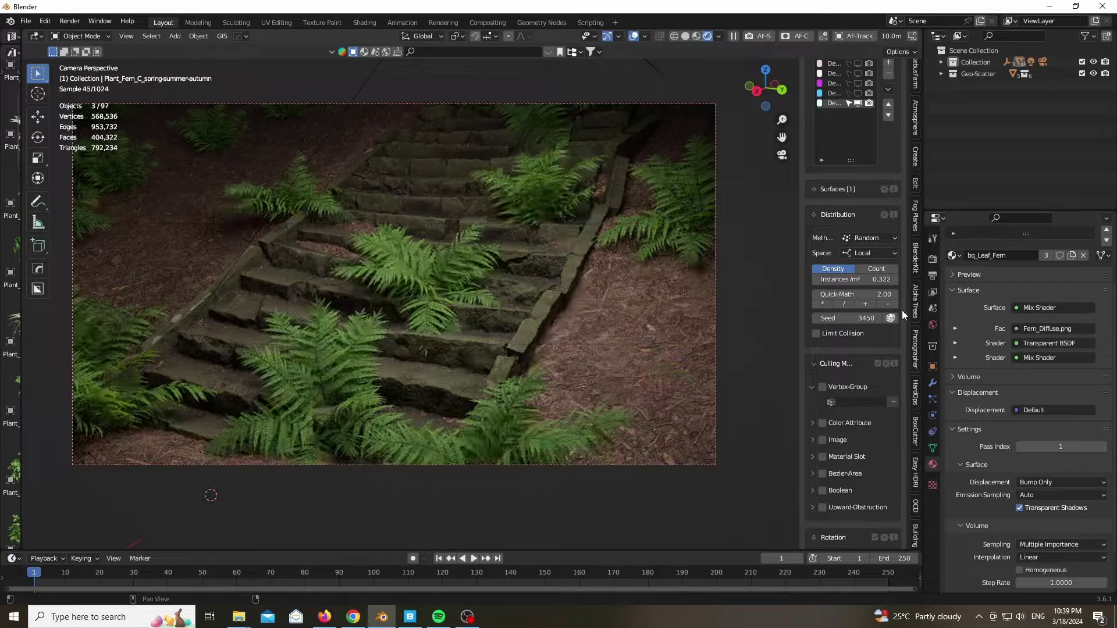
pyautogui.click(891, 318)
pyautogui.click(891, 318)
pyautogui.click(891, 318)
pyautogui.click(891, 318)
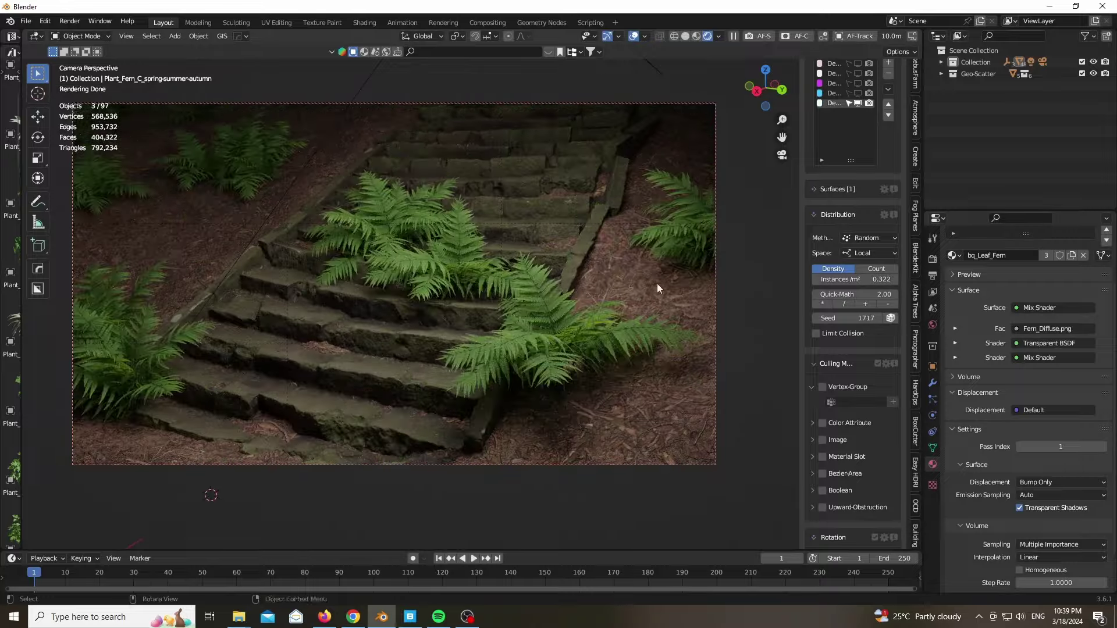
# Show the four hidden scatter systems in the viewport and examine the rendered staircase with all vegetation
pyautogui.scroll(2, 557, 316)
pyautogui.scroll(3, 835, 167)
pyautogui.moveTo(858, 133); pyautogui.dragTo(857, 163)
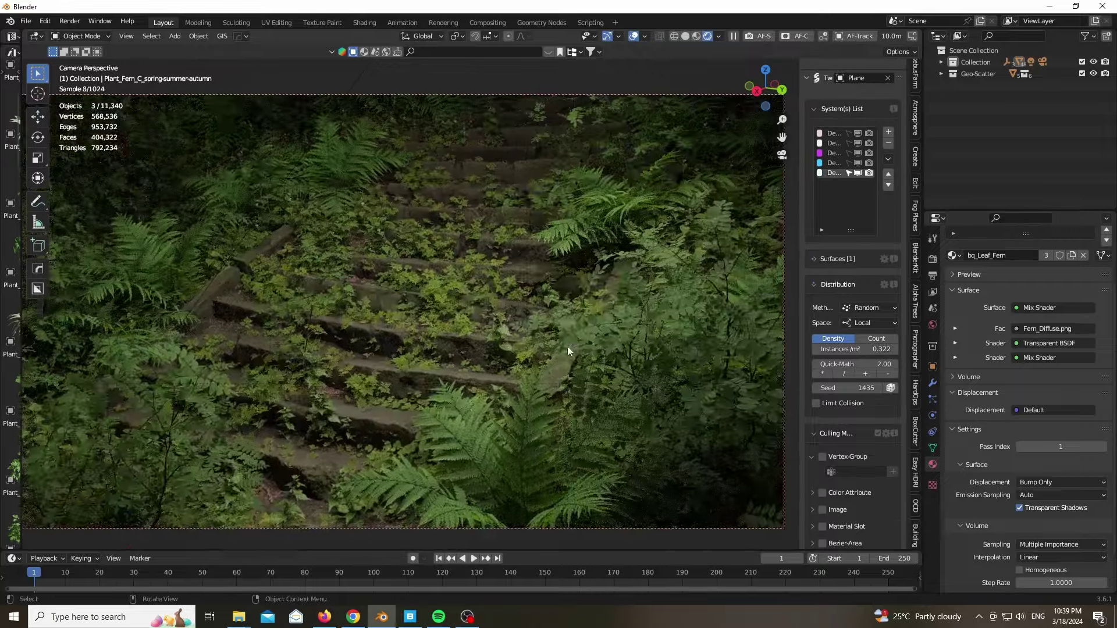
pyautogui.scroll(-1, 567, 347)
pyautogui.keyDown('shift'); pyautogui.moveTo(430, 372); pyautogui.dragTo(473, 381, button='middle'); pyautogui.keyUp('shift')
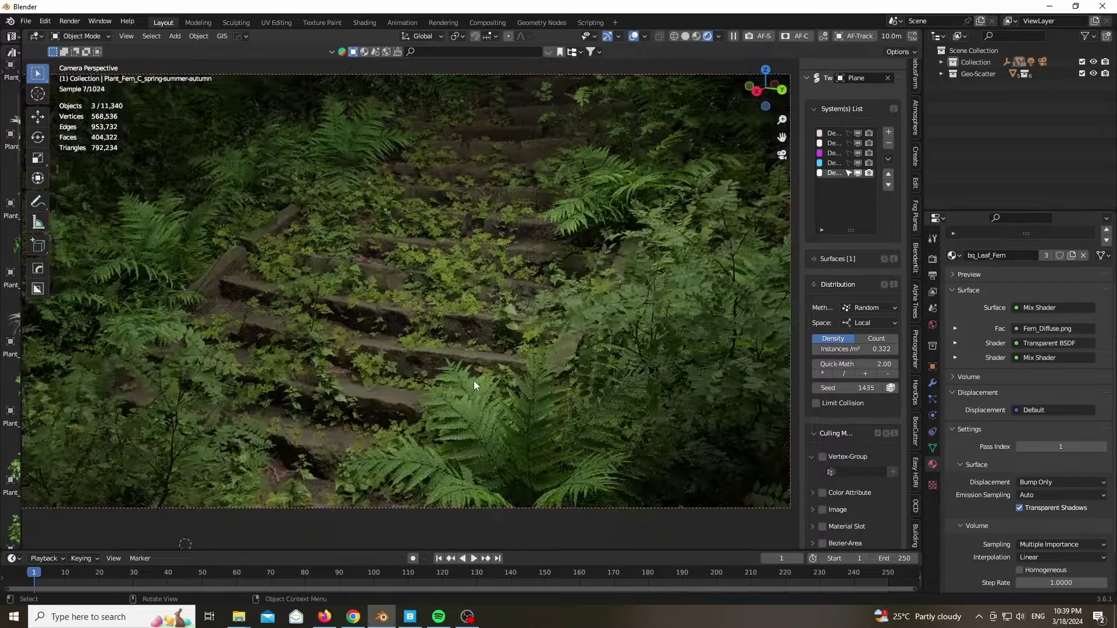
pyautogui.scroll(-2, 397, 333)
pyautogui.scroll(2, 414, 309)
pyautogui.keyDown('shift'); pyautogui.moveTo(414, 309); pyautogui.dragTo(421, 313, button='middle'); pyautogui.keyUp('shift')
# Switch to solid shading, leave the camera view and hide all five scatter systems in the viewport
pyautogui.press('z')
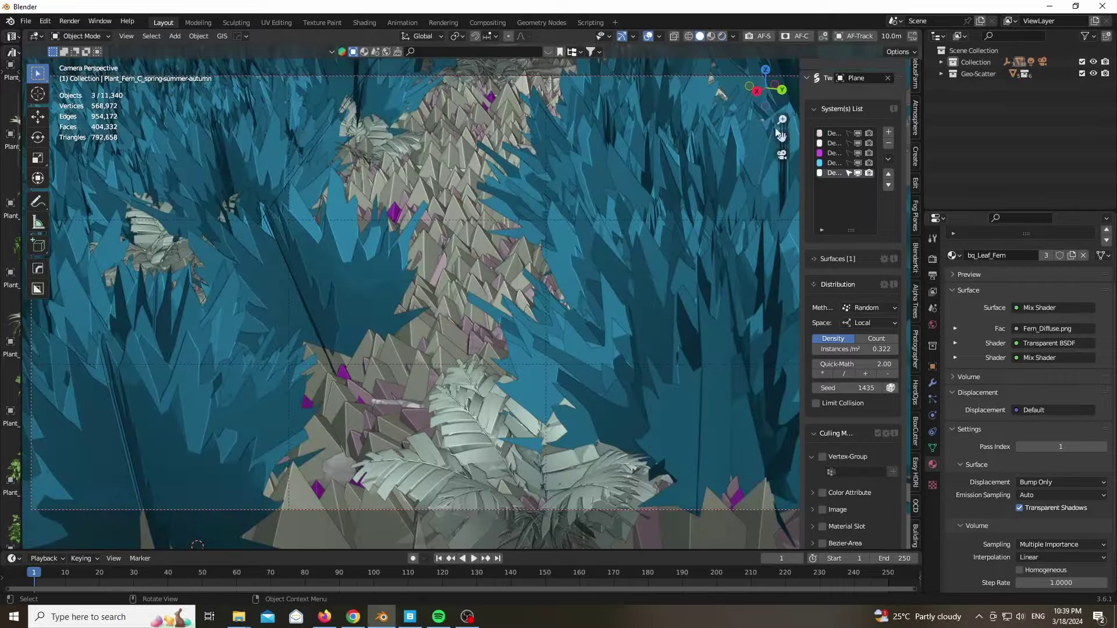
pyautogui.press('KP_0')
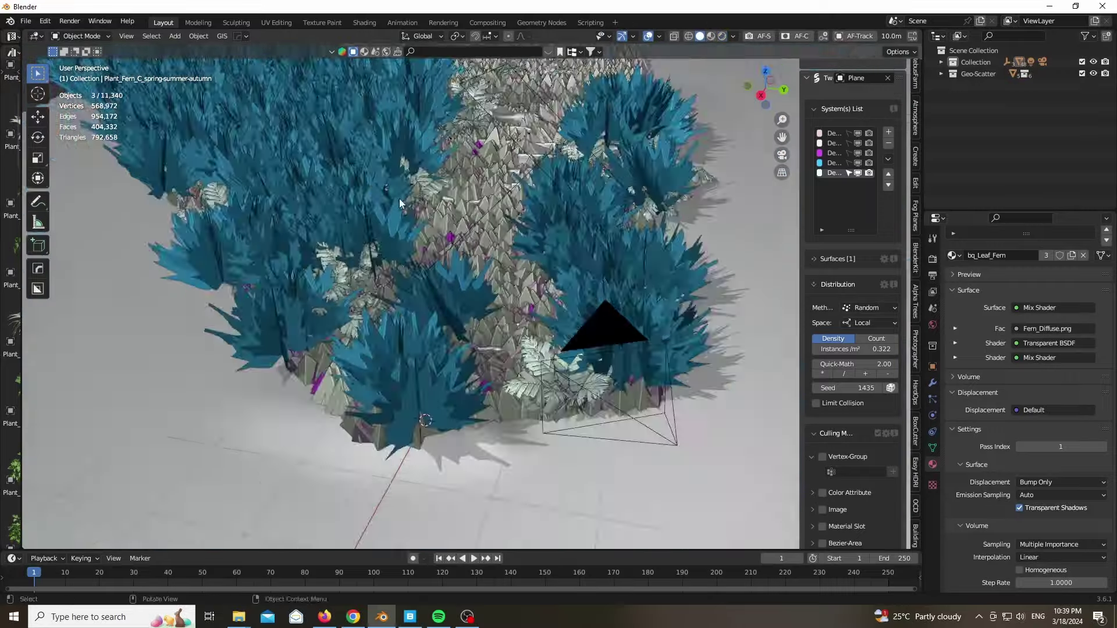
pyautogui.moveTo(857, 133); pyautogui.dragTo(858, 175)
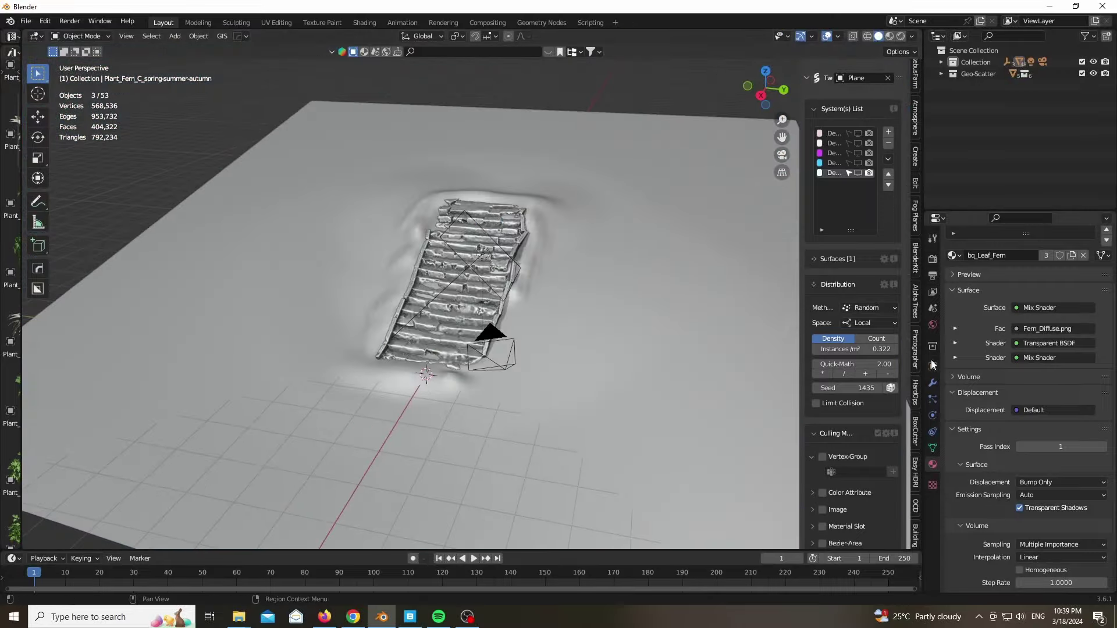
# Assign a Sky Texture to the world background color
pyautogui.click(933, 324)
pyautogui.scroll(3, 1018, 291)
pyautogui.click(1016, 330)
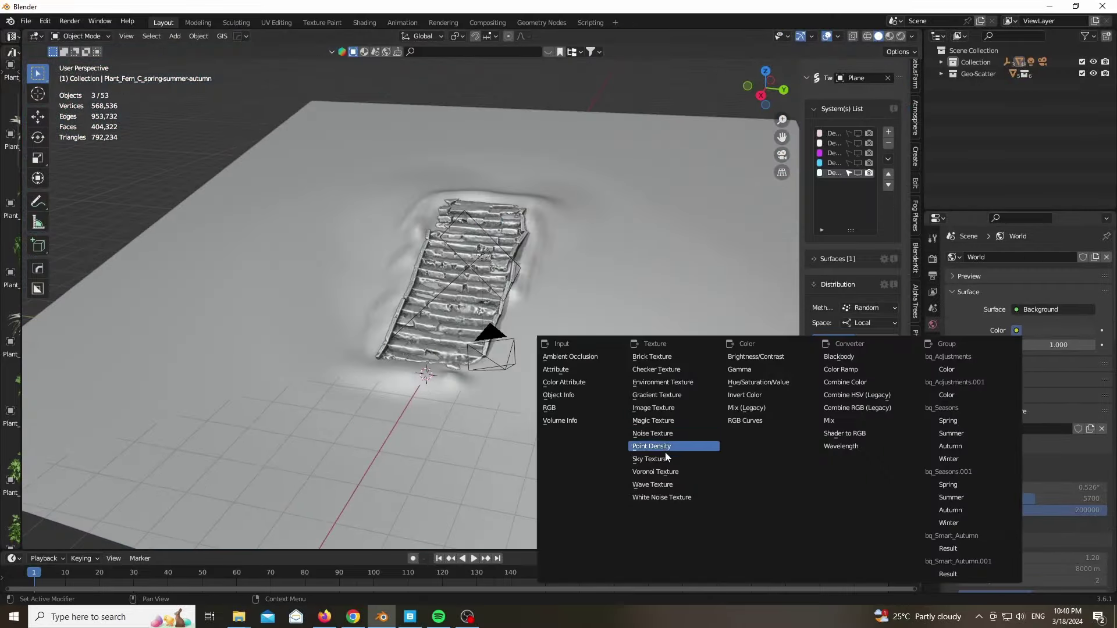
pyautogui.press('Return')
# Hide the Area light and return to the camera view with rendered shading
pyautogui.click(941, 62)
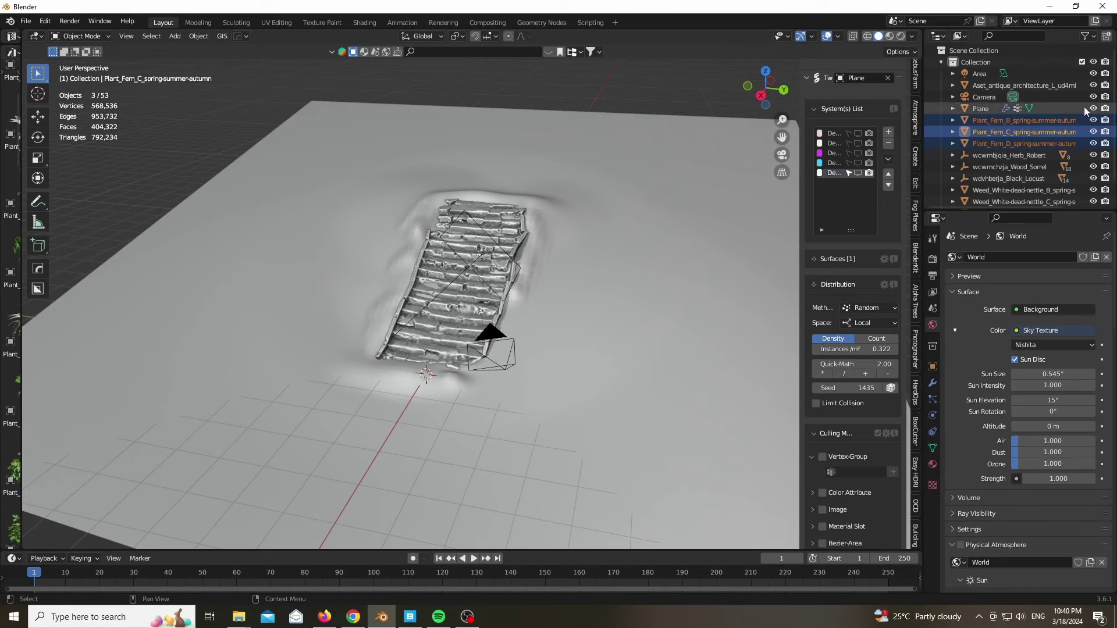
pyautogui.click(984, 74)
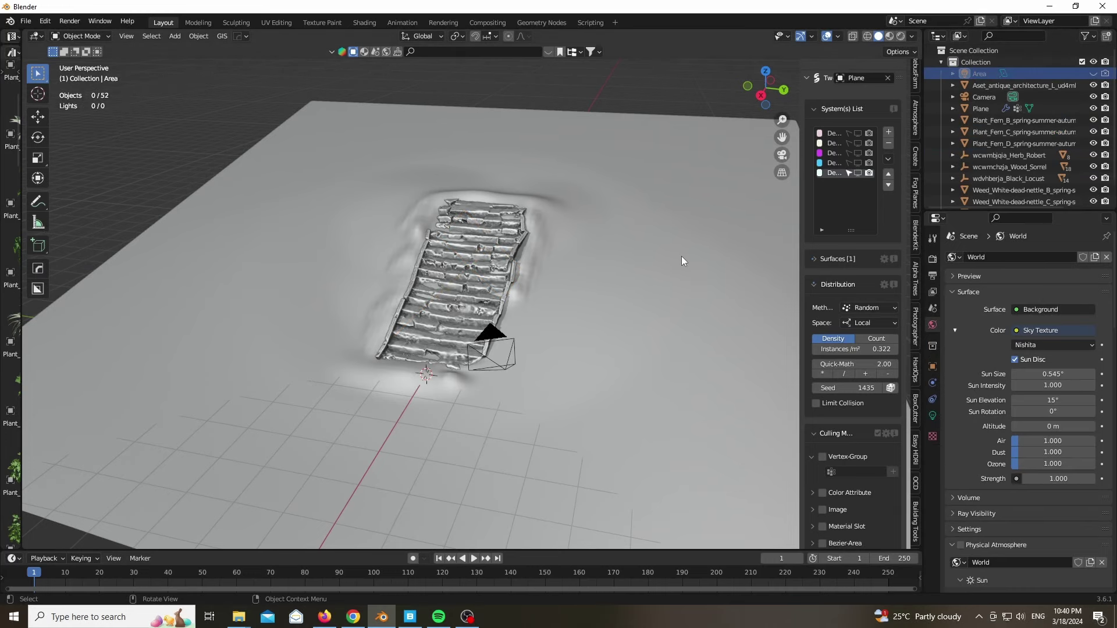
pyautogui.press('KP_0')
pyautogui.hotkey('shift', 'z')
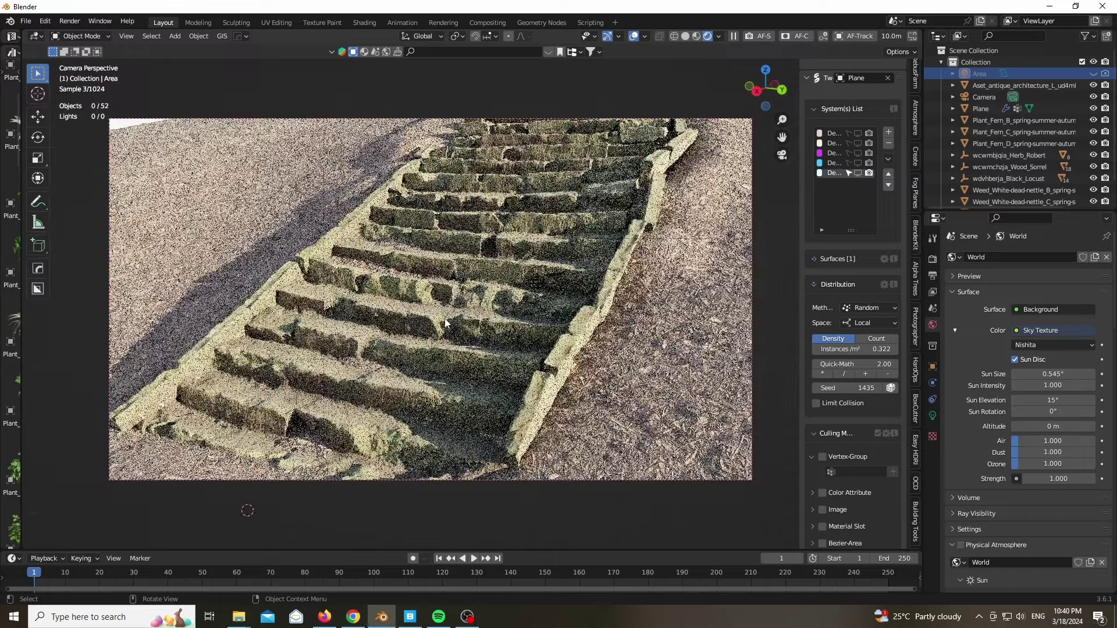
pyautogui.scroll(1, 444, 319)
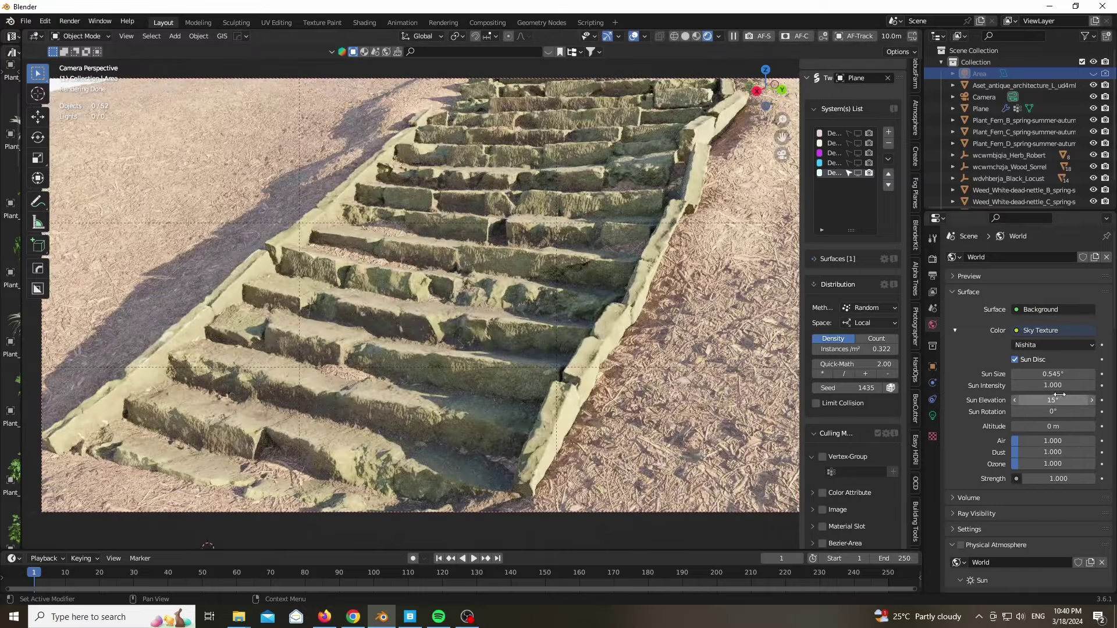
# Set the sky texture's sun elevation to 55° and check the lighting on the staircase
pyautogui.press('Return')
pyautogui.scroll(-3, 435, 339)
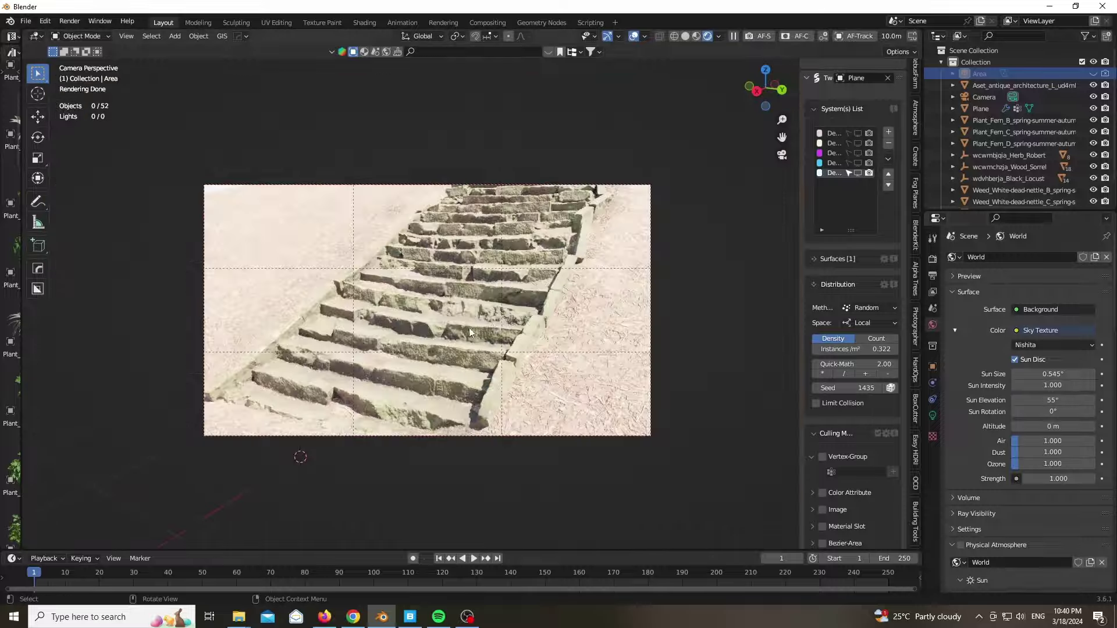
pyautogui.scroll(4, 416, 374)
pyautogui.scroll(-2, 415, 374)
# Leave the camera view, enlarge the asset browser to show the deciduous trees and hide the viewport sidebar
pyautogui.moveTo(244, 320); pyautogui.dragTo(265, 354, button='middle')
pyautogui.scroll(-5, 265, 354)
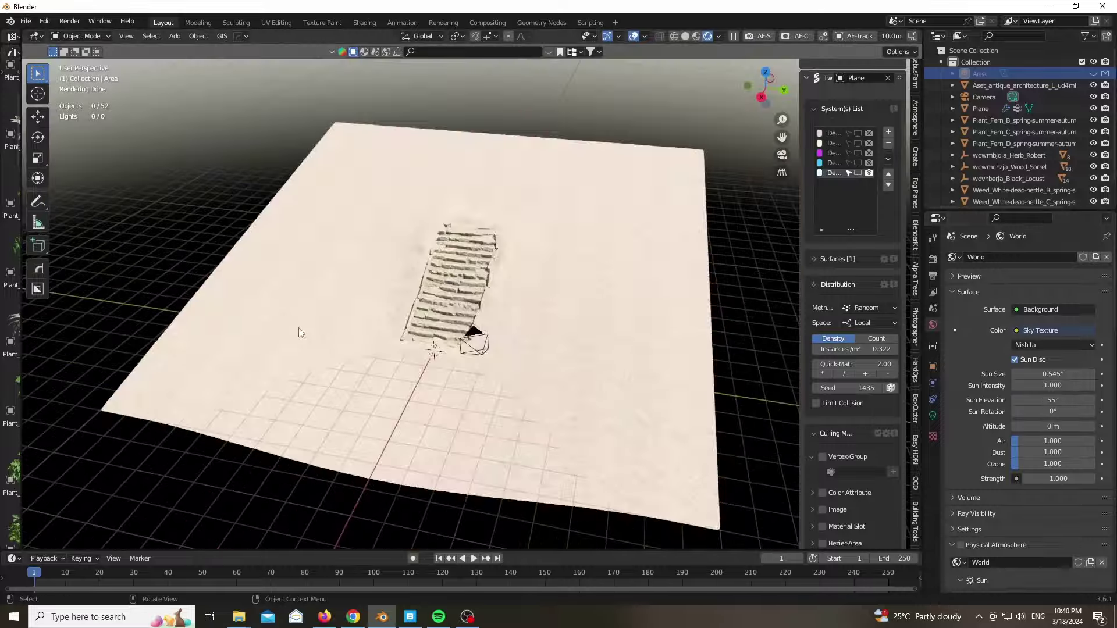
pyautogui.scroll(2, 301, 333)
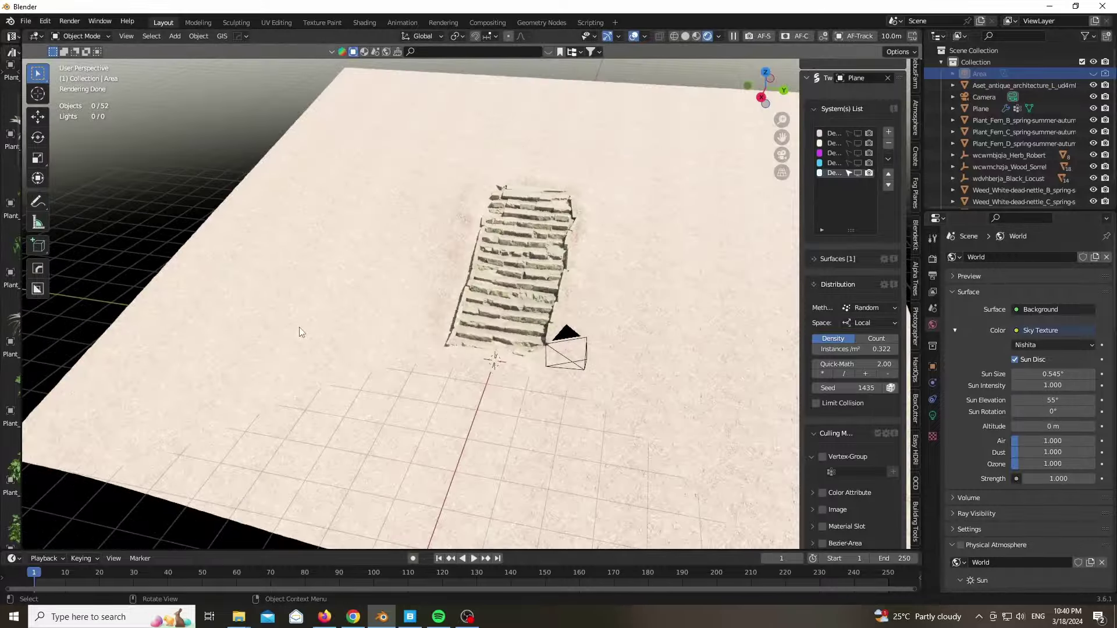
pyautogui.scroll(3, 299, 327)
pyautogui.scroll(-2, 270, 328)
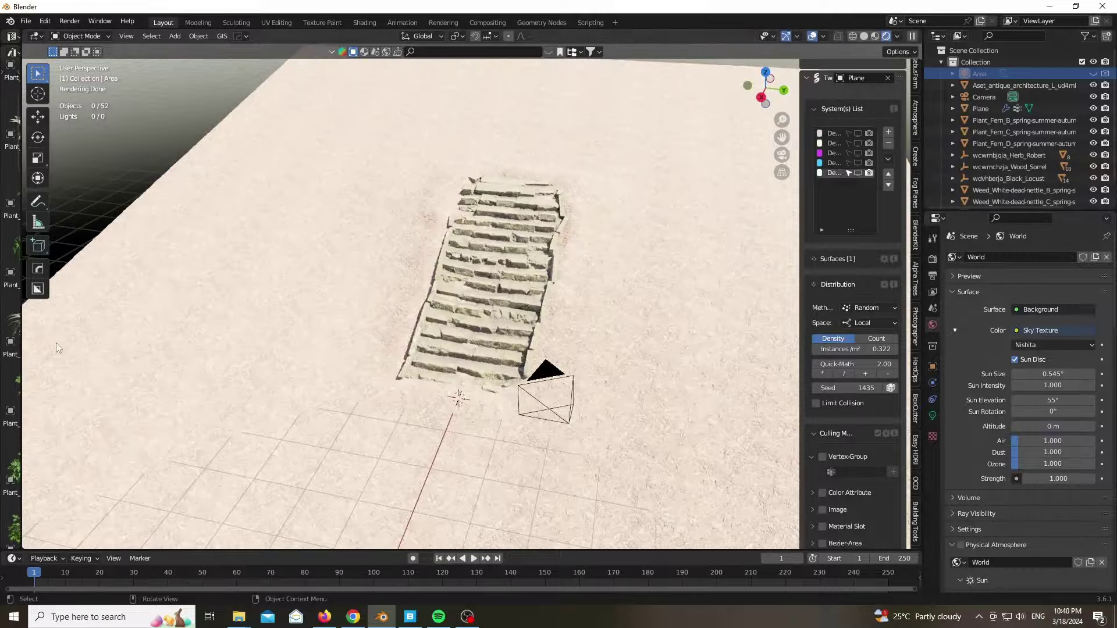
pyautogui.moveTo(21, 341); pyautogui.dragTo(334, 334)
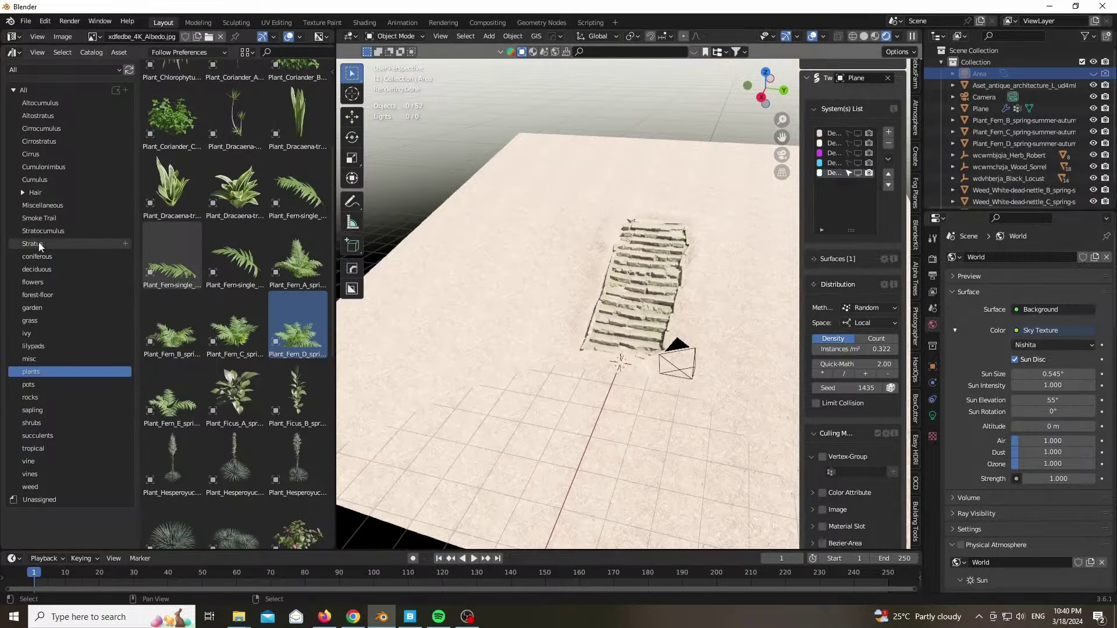
pyautogui.click(37, 269)
pyautogui.press('n')
pyautogui.scroll(-3, 565, 341)
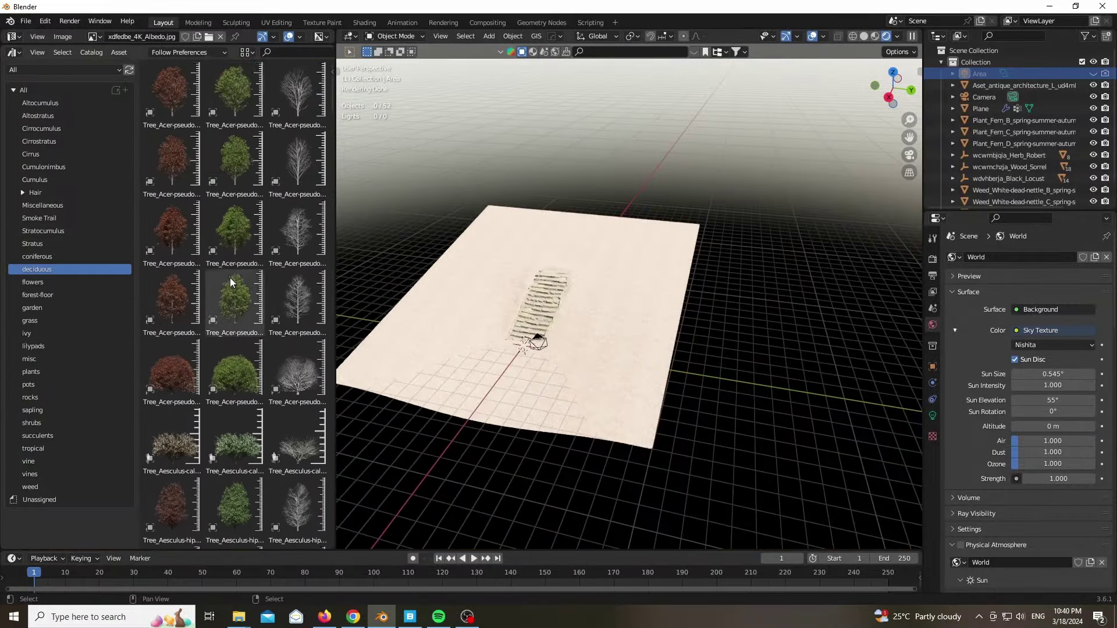
# Place the green summer Acer-pseudoplatanus A tree near the staircase and move it out past the edge of the ground plane
pyautogui.moveTo(234, 92); pyautogui.dragTo(575, 335)
pyautogui.scroll(2, 539, 355)
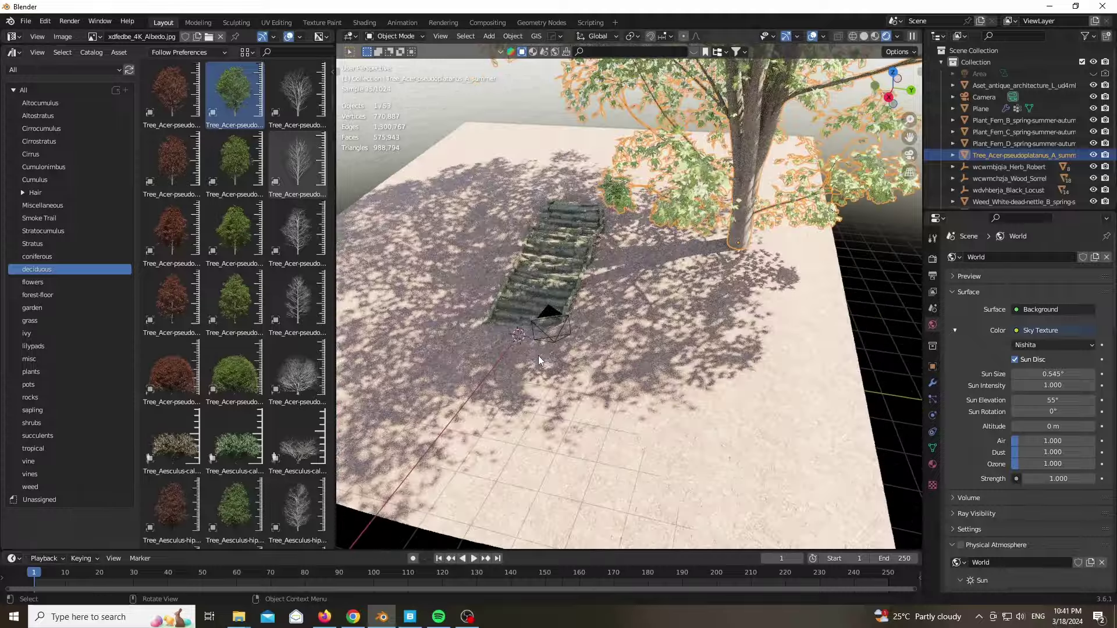
pyautogui.press('g')
pyautogui.click(777, 326)
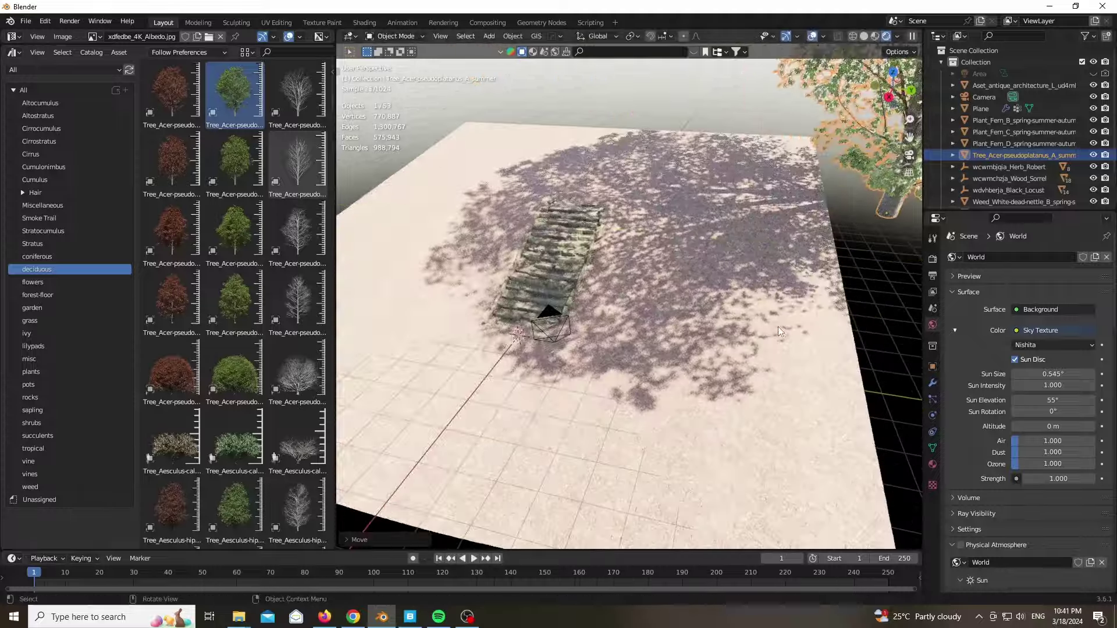
# Create a linked duplicate of the Acer tree and move it horizontally to the opposite side of the staircase
pyautogui.hotkey('shift', 'd')
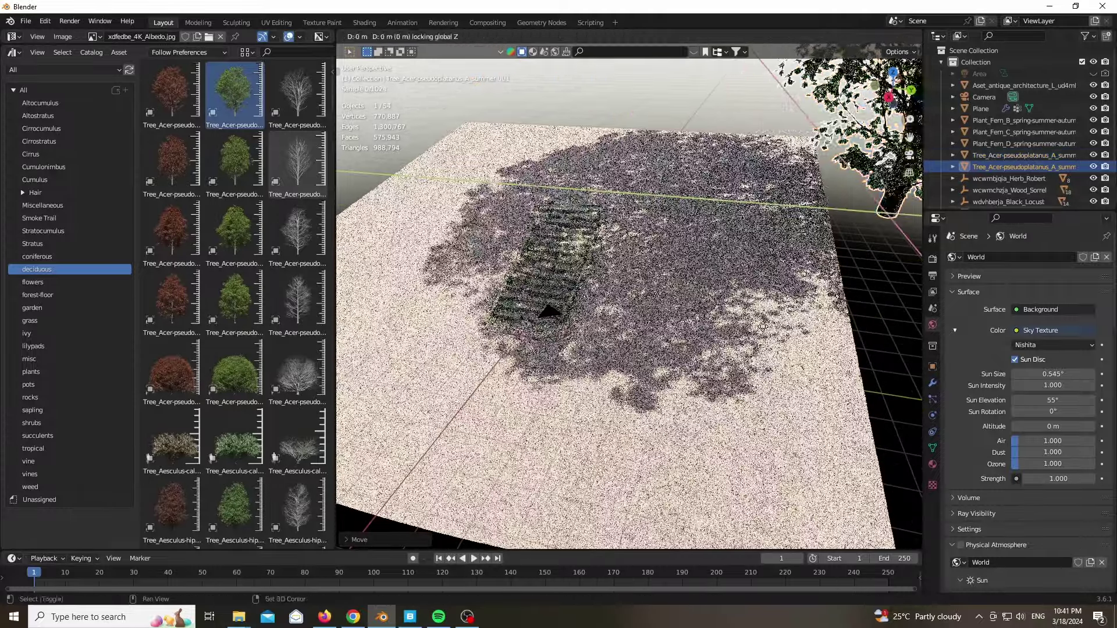
pyautogui.hotkey('shift', 'z')
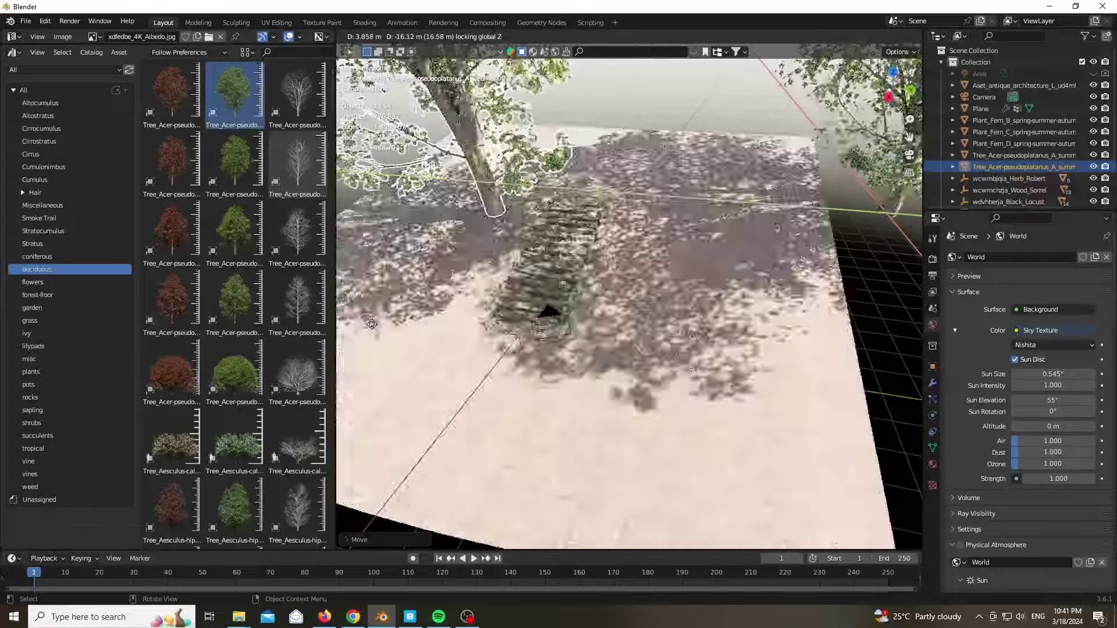
pyautogui.click(495, 259)
# In camera view, reposition the duplicate tree beside the stairs at about X -1.96 m, Y -1.29 m, Z 1.58 m
pyautogui.press('KP_0')
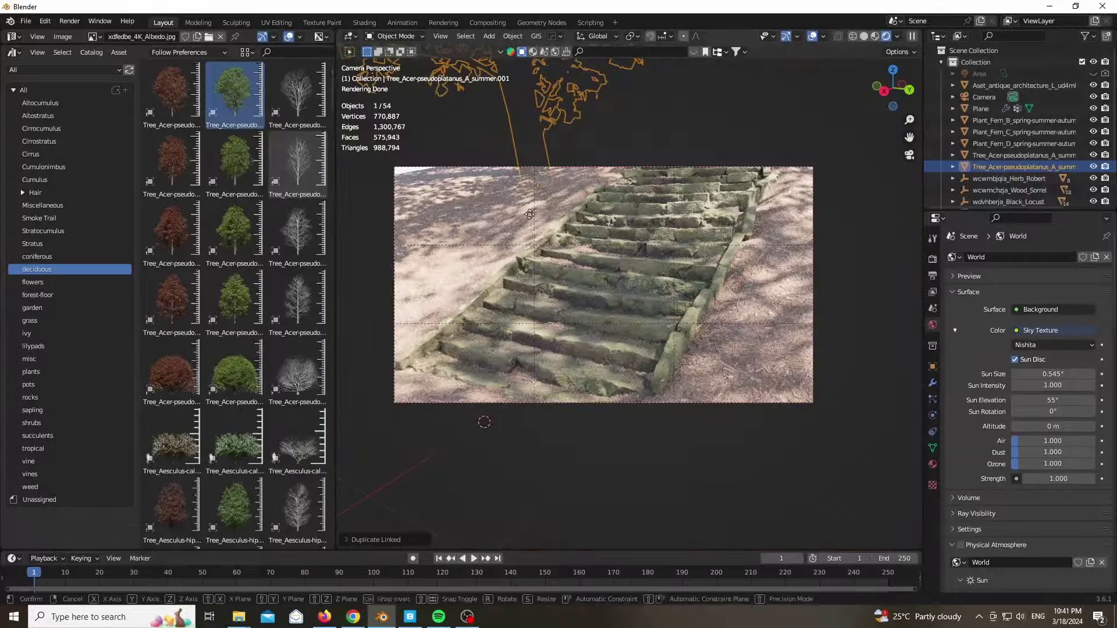
pyautogui.hotkey('shift', 'z')
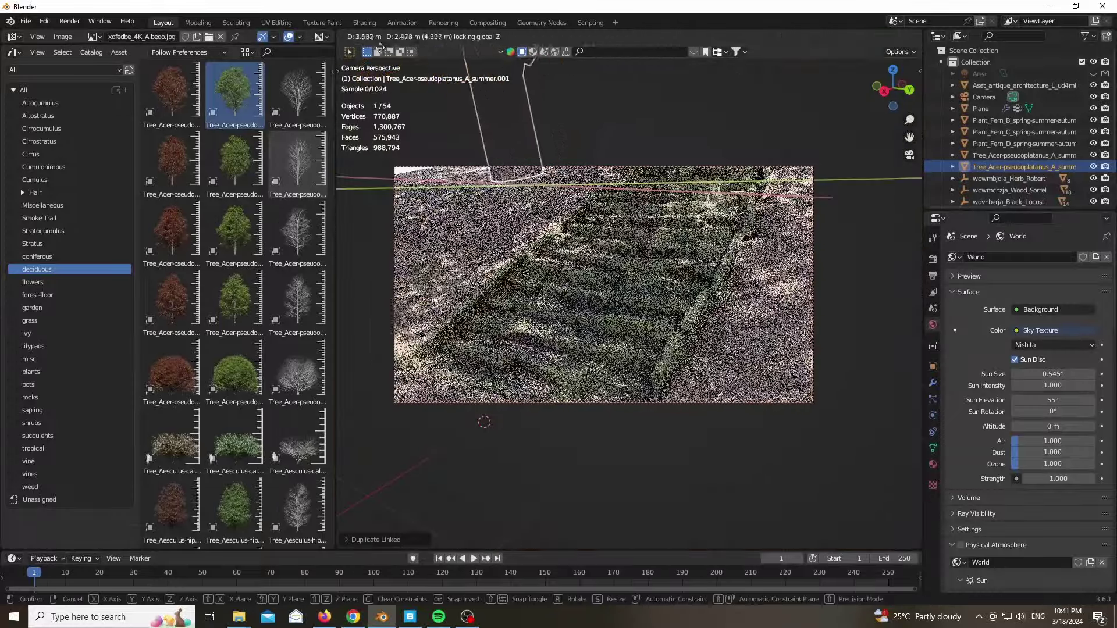
pyautogui.press('z')
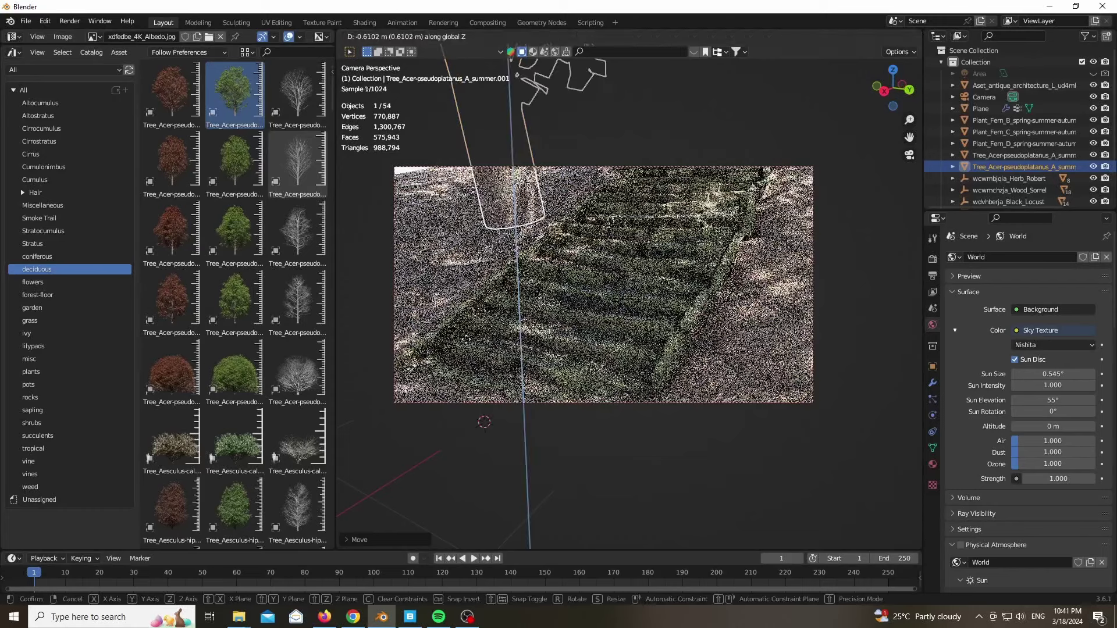
pyautogui.click(466, 342)
# Disable Camera, Diffuse, Glossy and Transmission ray visibility for the duplicate Acer tree
pyautogui.click(933, 366)
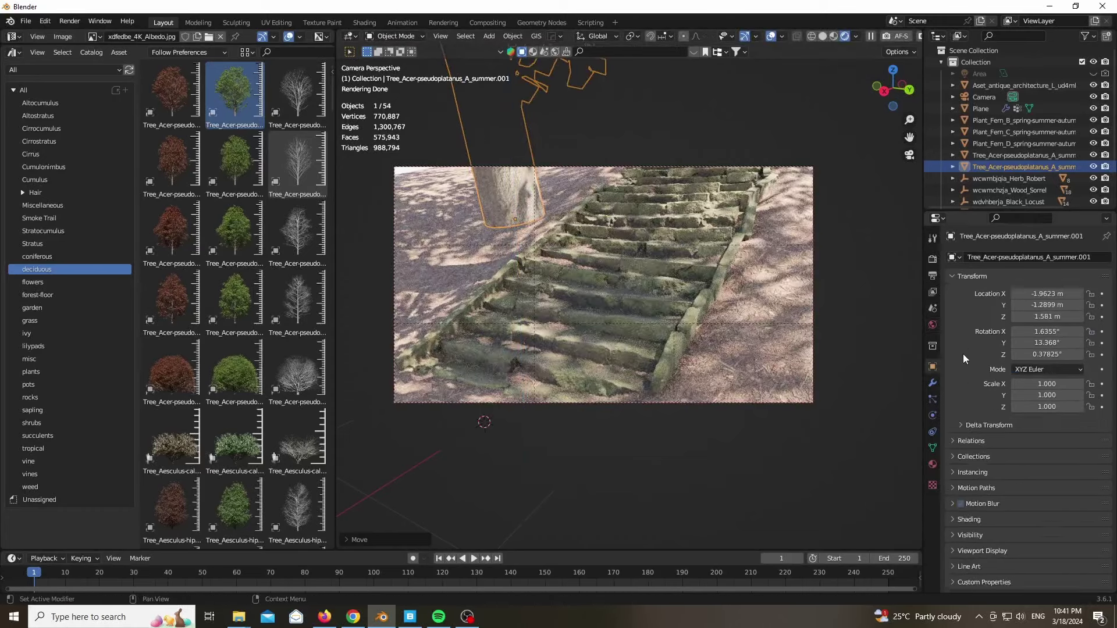
pyautogui.click(953, 533)
pyautogui.scroll(-5, 959, 530)
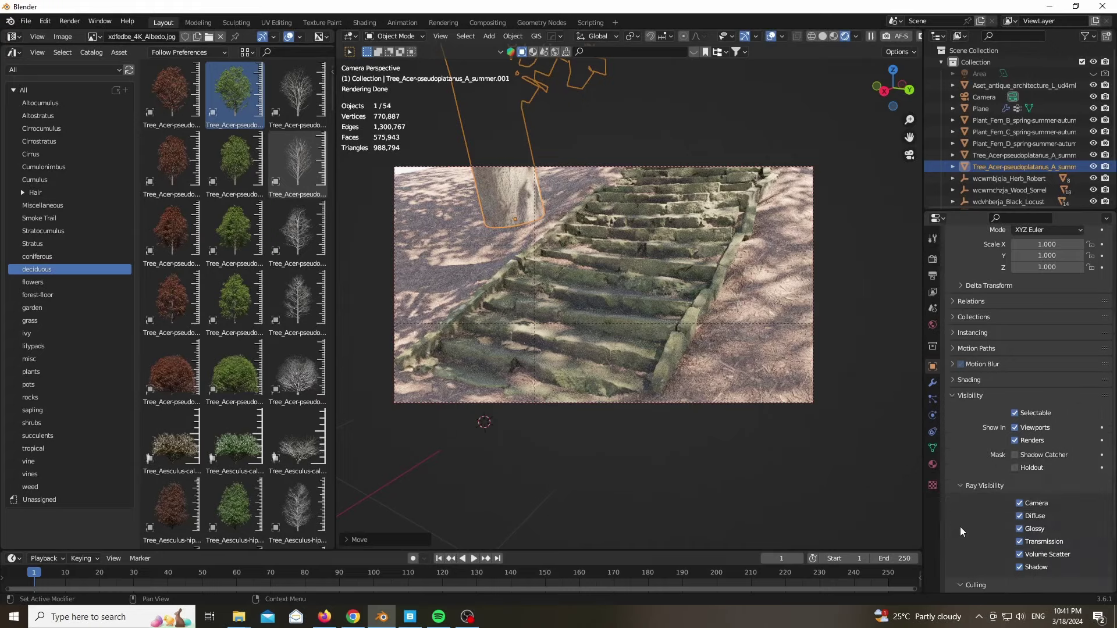
pyautogui.click(1026, 505)
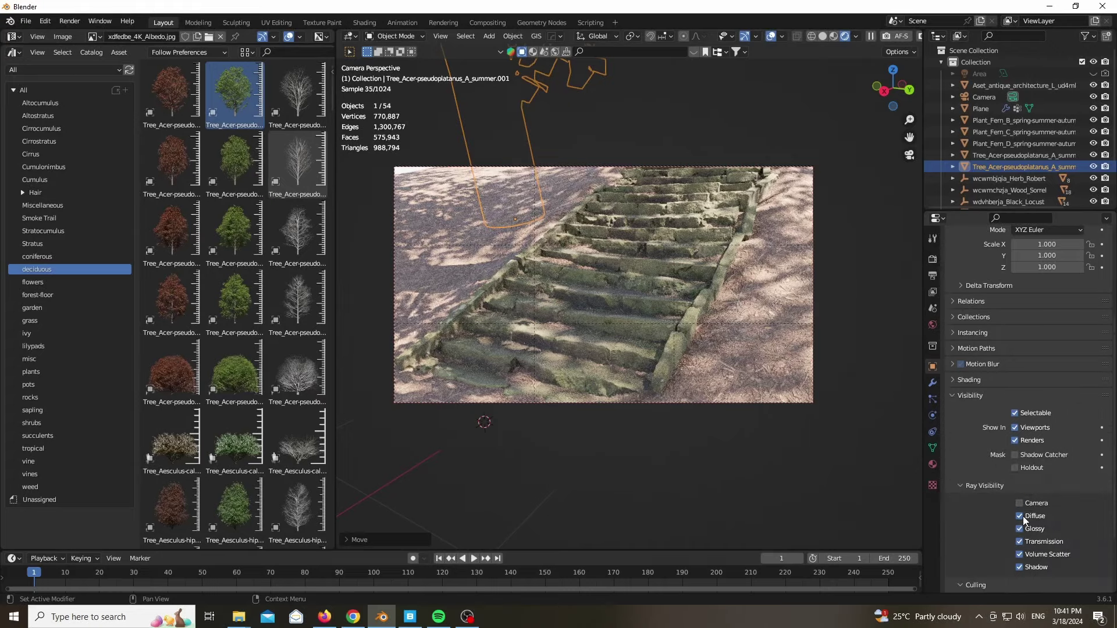
pyautogui.click(1025, 518)
pyautogui.click(1023, 528)
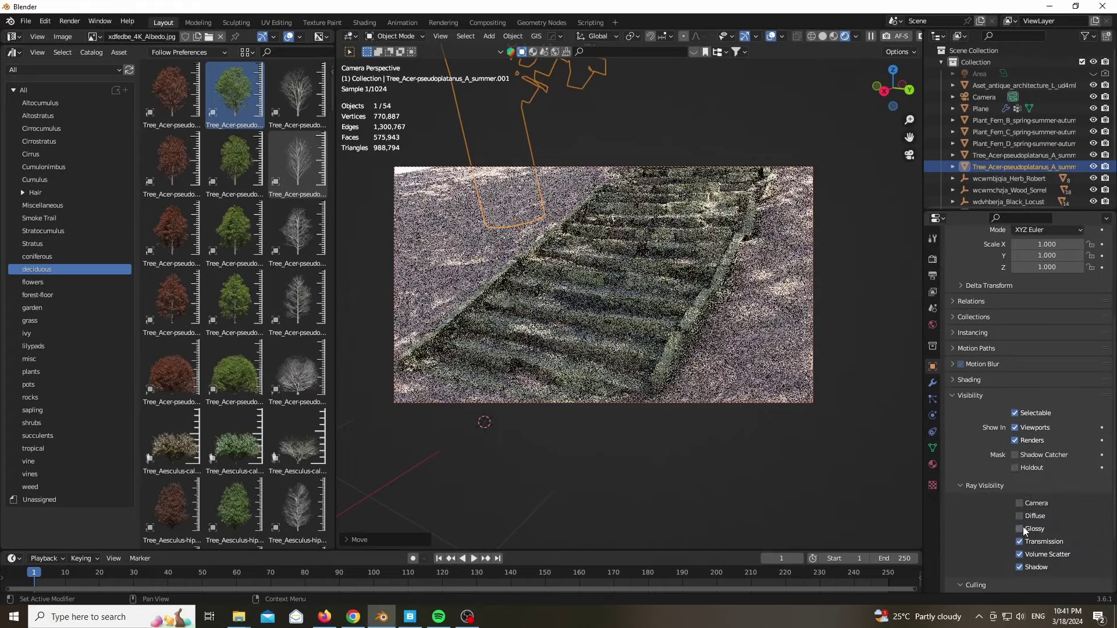
pyautogui.click(1021, 542)
pyautogui.click(1020, 554)
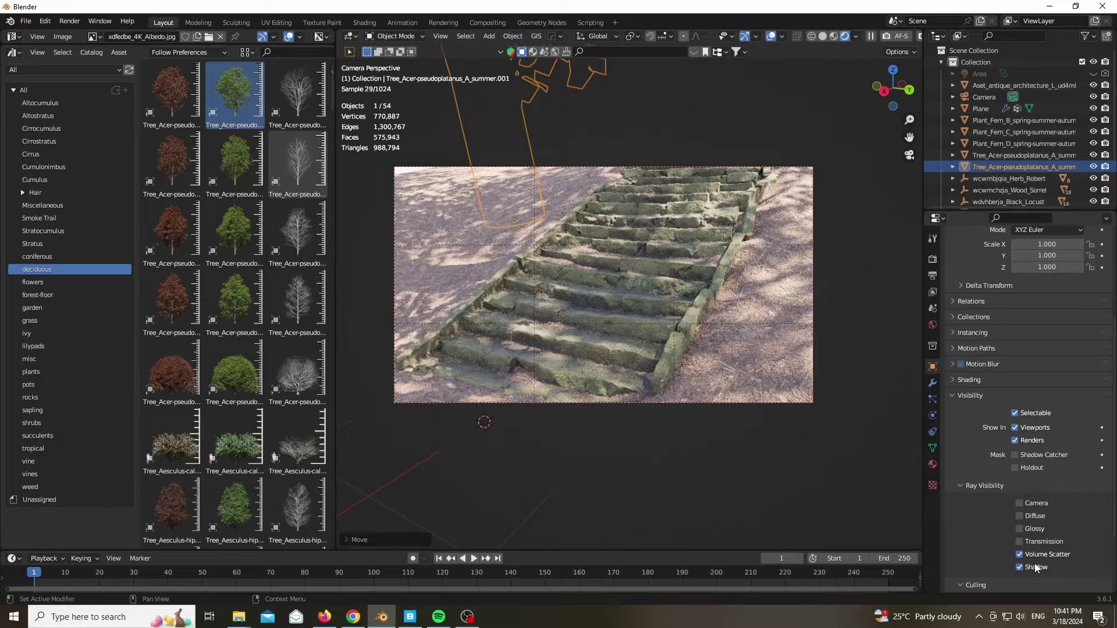
# Shrink the asset browser away and fit the camera frame in the enlarged viewport
pyautogui.press('Home')
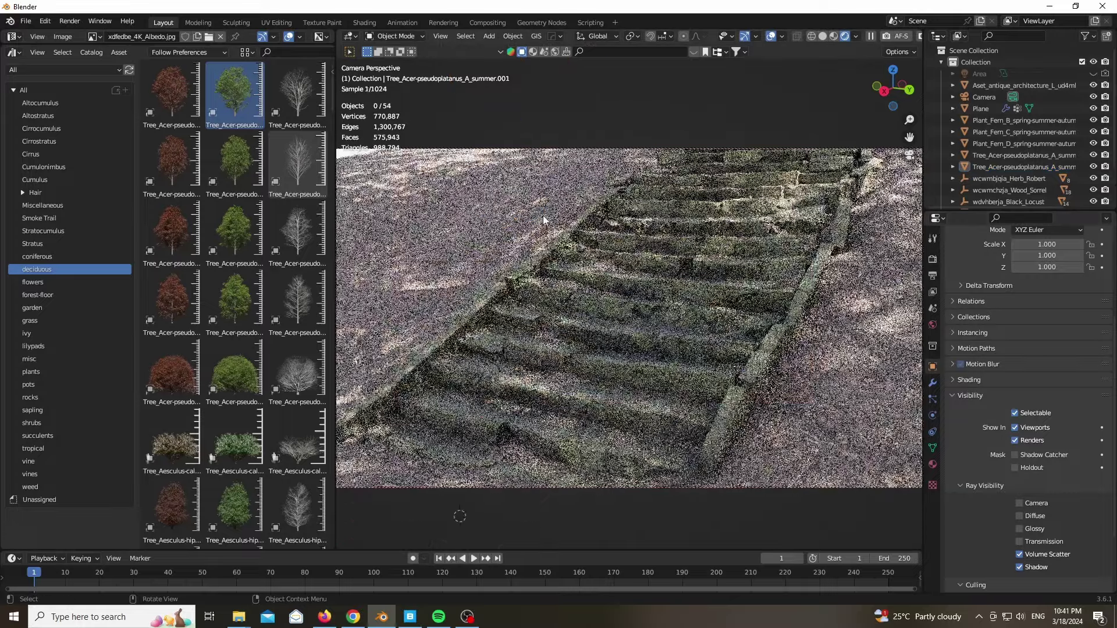
pyautogui.moveTo(334, 363); pyautogui.dragTo(19, 363)
pyautogui.press('Home')
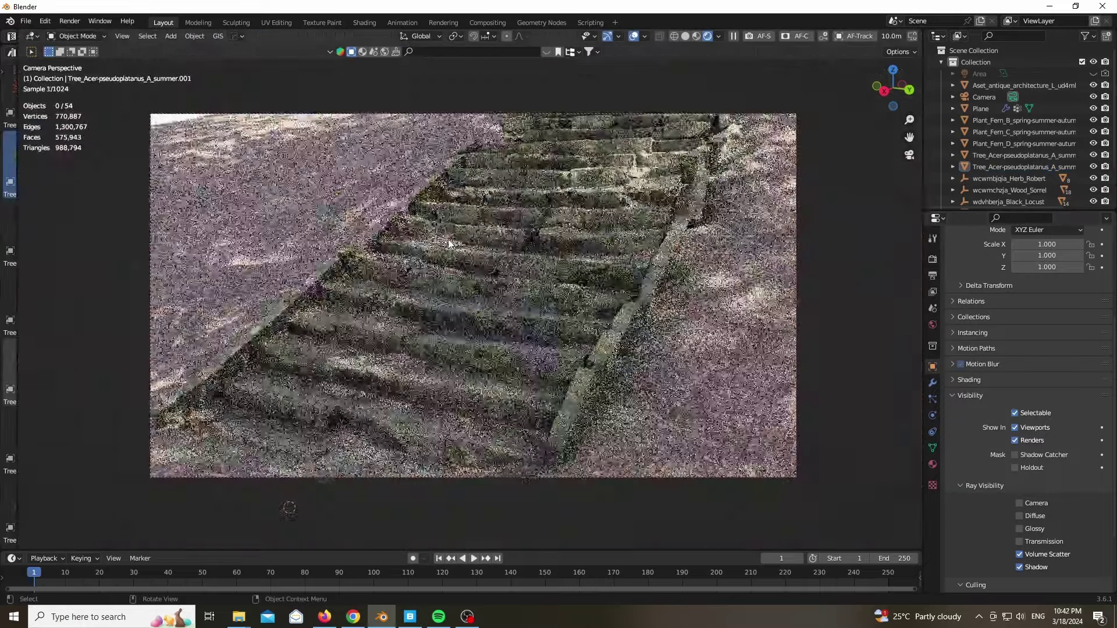
# Turn on denoising for the Cycles viewport sampling
pyautogui.click(930, 259)
pyautogui.scroll(6, 969, 289)
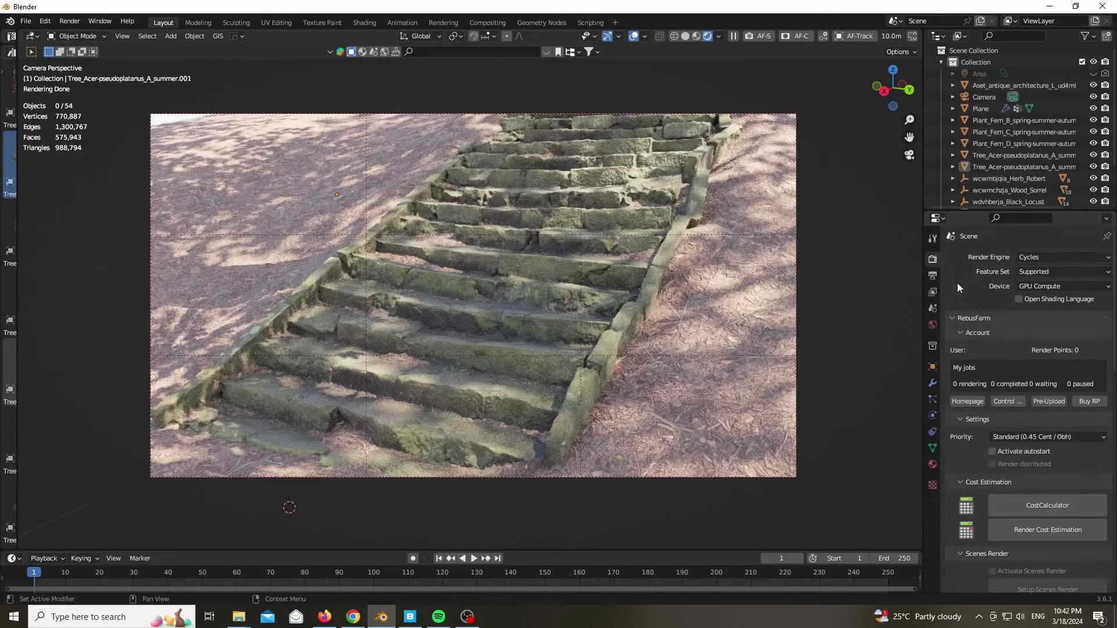
pyautogui.click(955, 317)
pyautogui.scroll(-1, 972, 274)
pyautogui.scroll(-2, 975, 303)
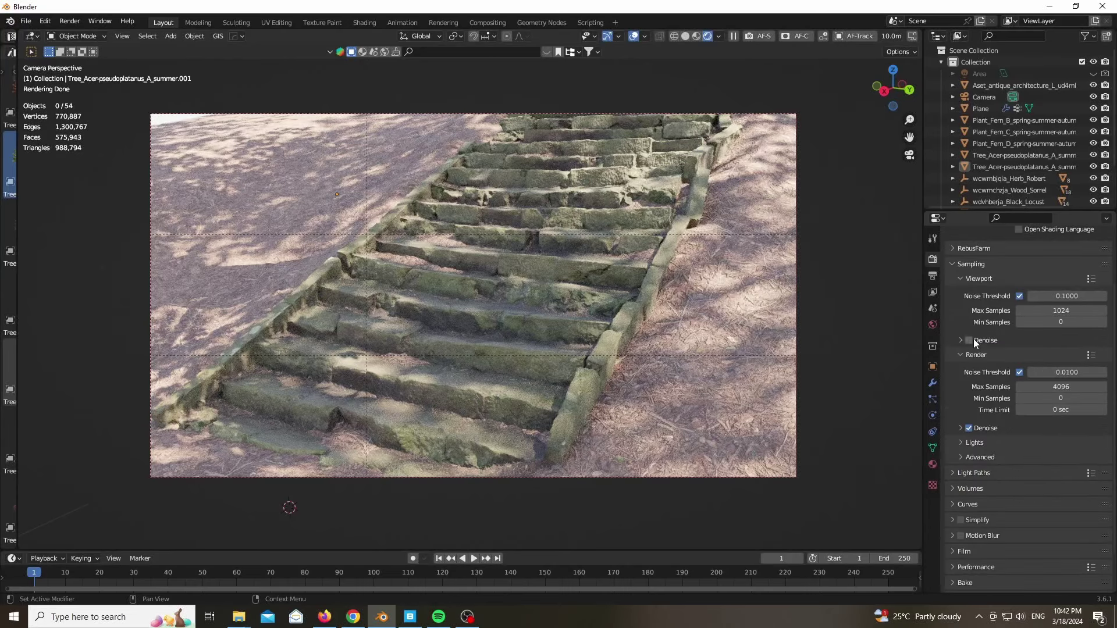
pyautogui.click(973, 340)
pyautogui.click(959, 353)
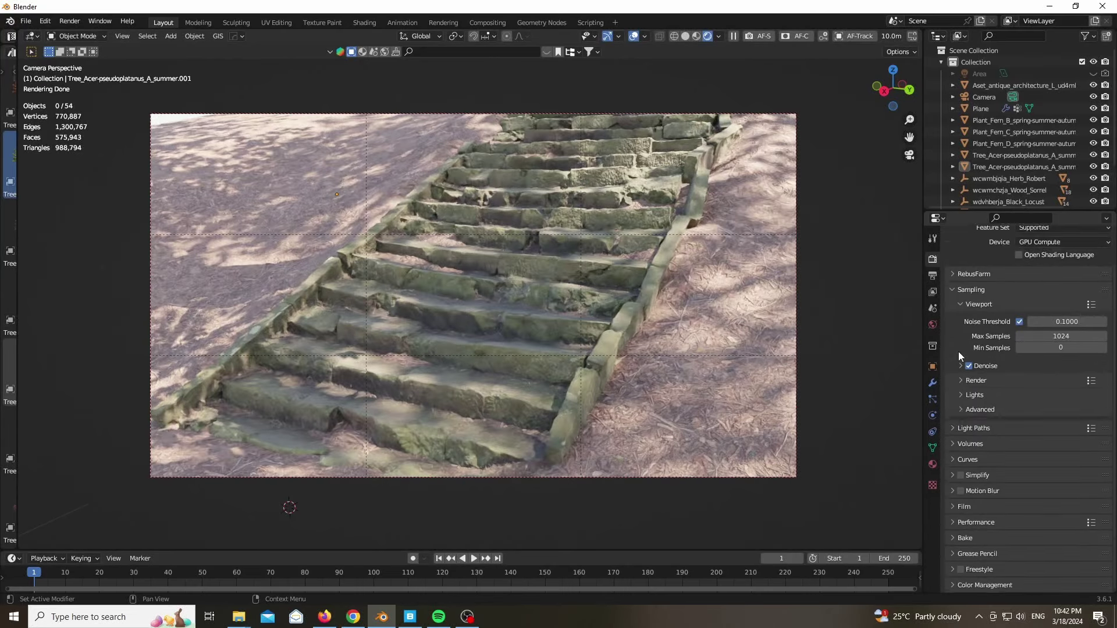
# Set the maximum transparent light bounces to 512
pyautogui.click(955, 429)
pyautogui.scroll(-6, 955, 428)
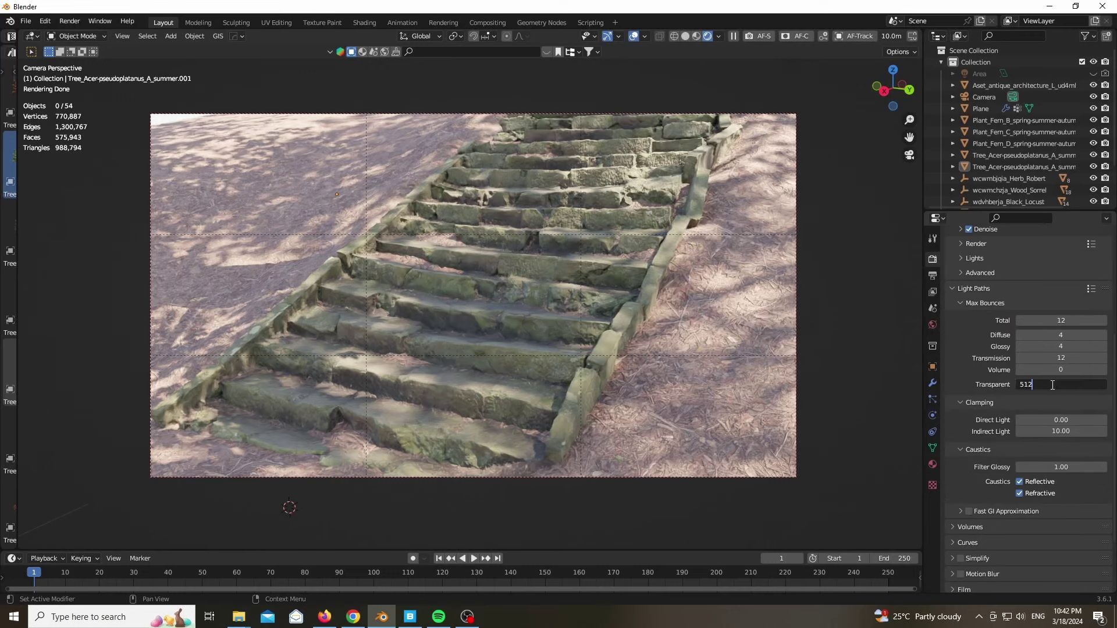
pyautogui.press('Return')
# Turn on viewport display for all five Geo-Scatter systems
pyautogui.press('n')
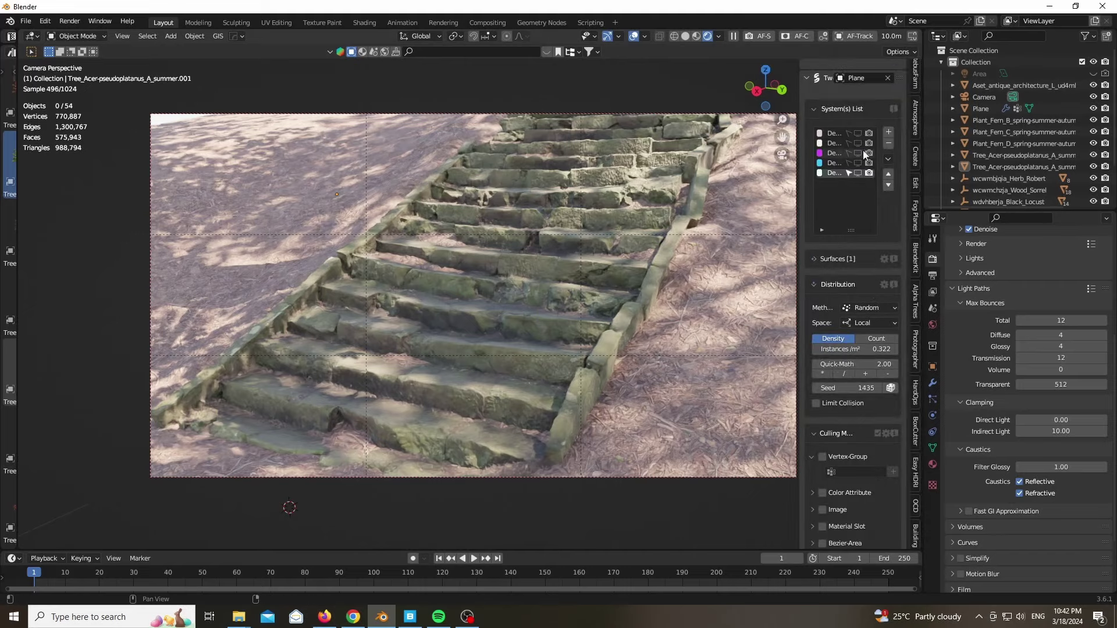
pyautogui.moveTo(859, 132); pyautogui.dragTo(858, 174)
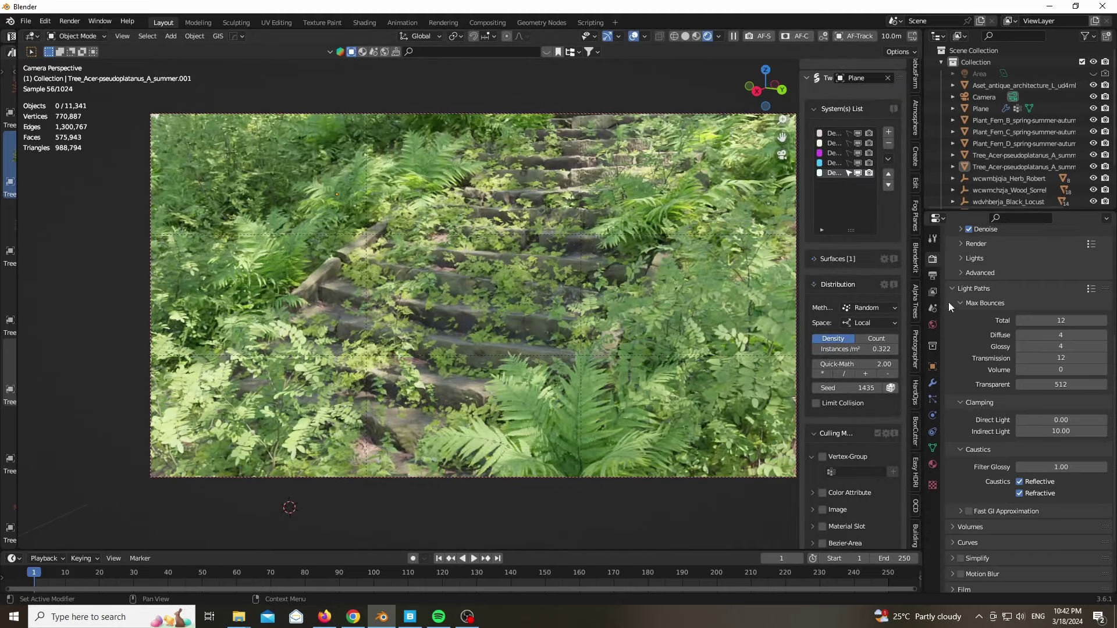
# Set the world background strength to 0.4
pyautogui.click(933, 325)
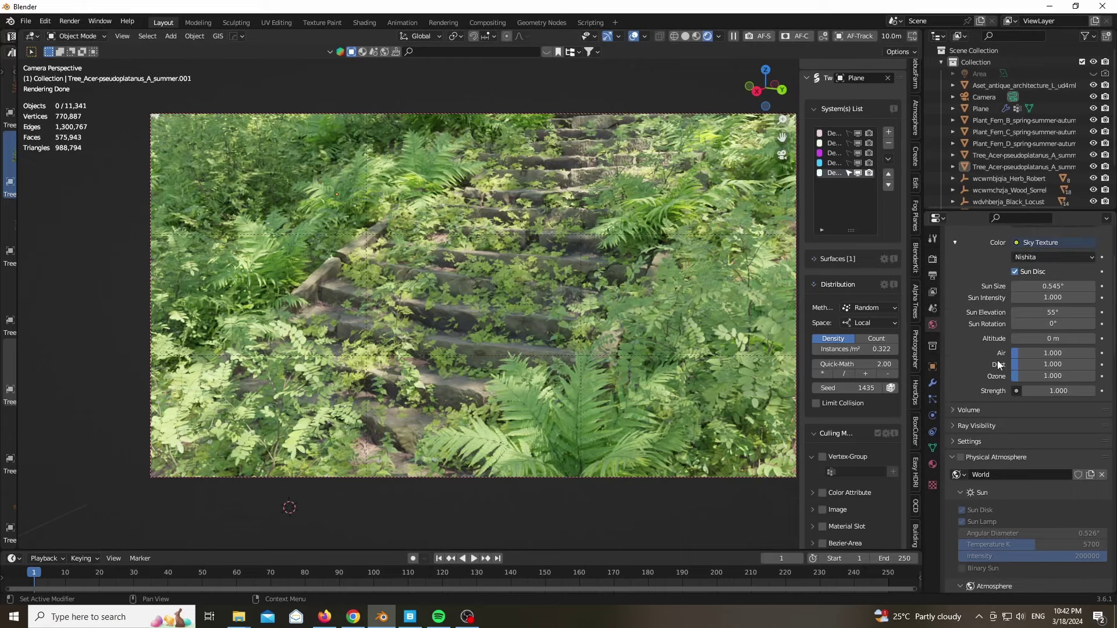
pyautogui.click(1058, 388)
pyautogui.write('0.4')
pyautogui.press('Return')
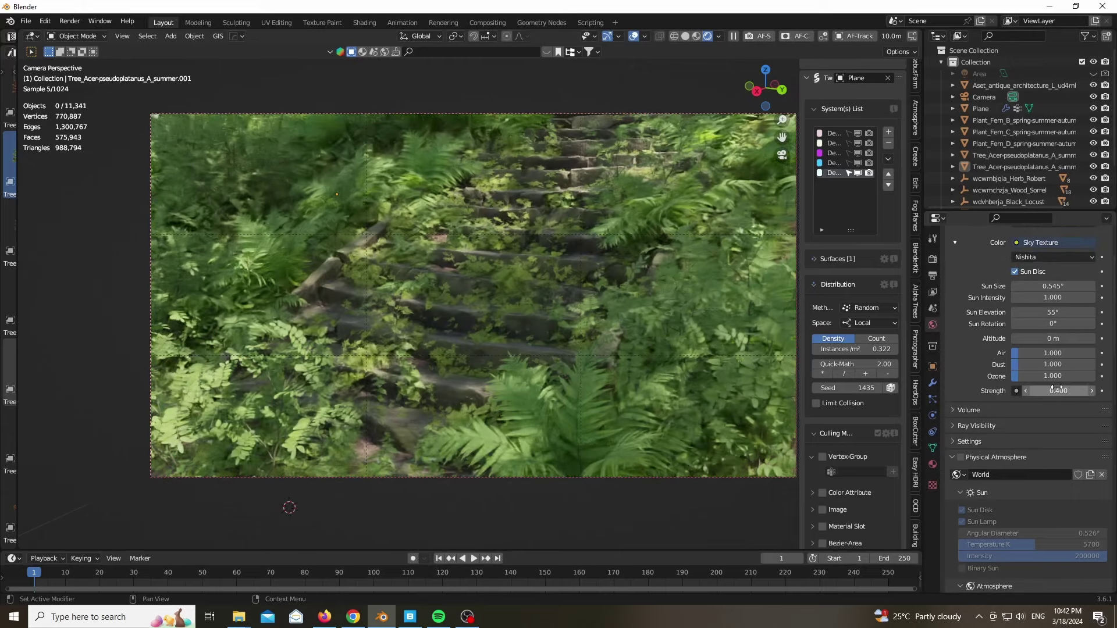
# Set the Nishita sky's sun intensity to 2.24 and its sun rotation to -5.7°
pyautogui.moveTo(1053, 298); pyautogui.dragTo(1111, 297)
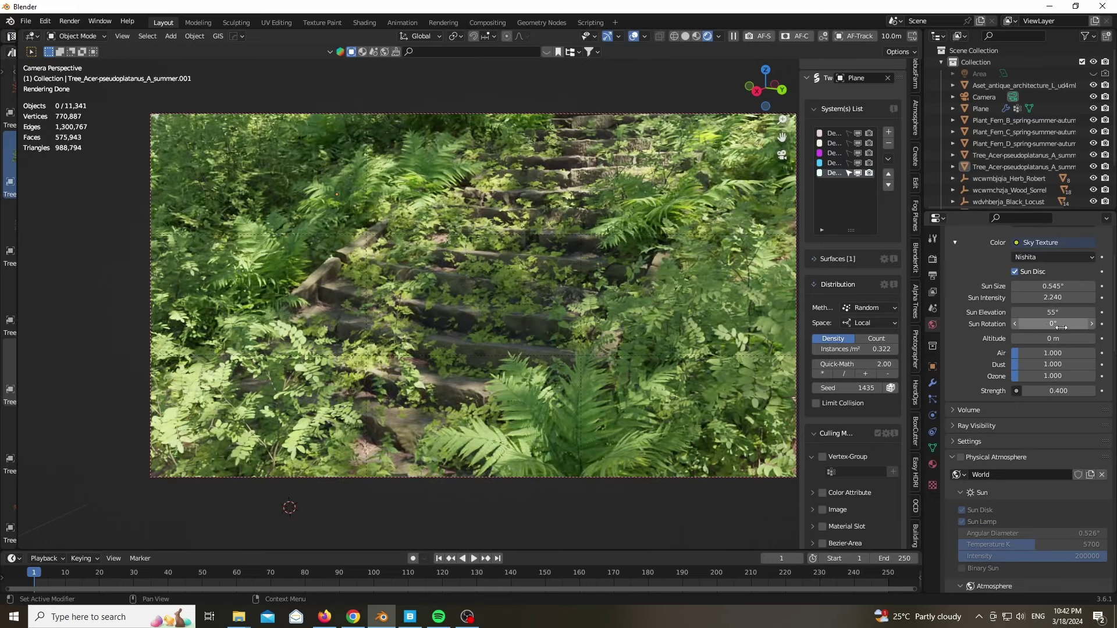
pyautogui.moveTo(1053, 324); pyautogui.dragTo(1036, 323)
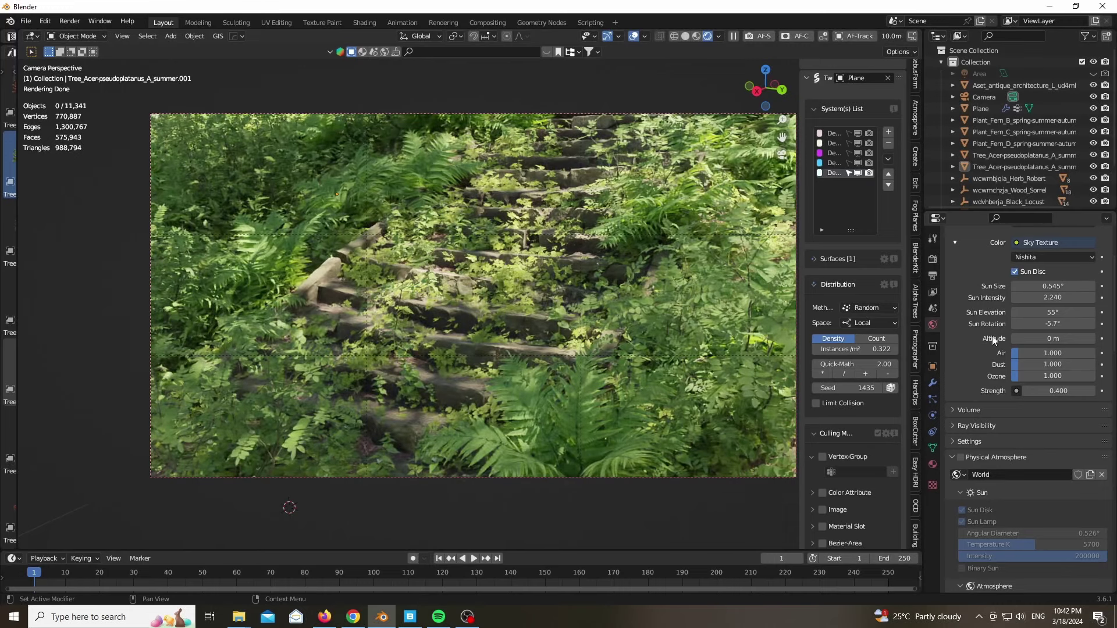
pyautogui.scroll(-1, 412, 304)
pyautogui.scroll(1, 562, 327)
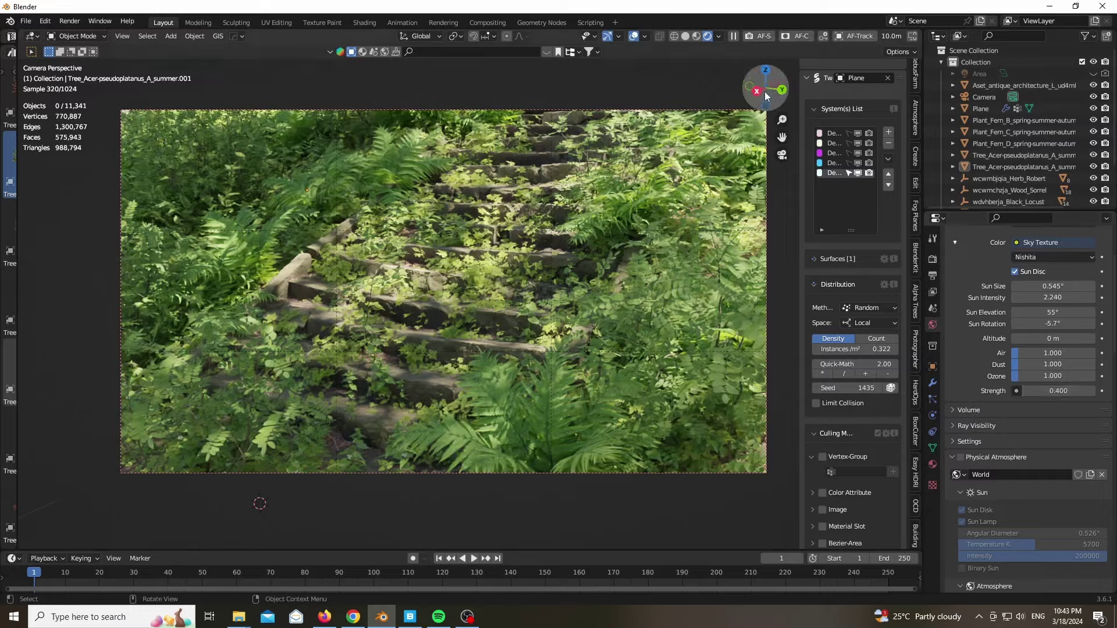
# Leave camera view, add a mesh plane at the 3D cursor and rotate it 90° about the X axis
pyautogui.moveTo(765, 96); pyautogui.dragTo(361, 212)
pyautogui.hotkey('shift', 'a')
pyautogui.moveTo(342, 68)
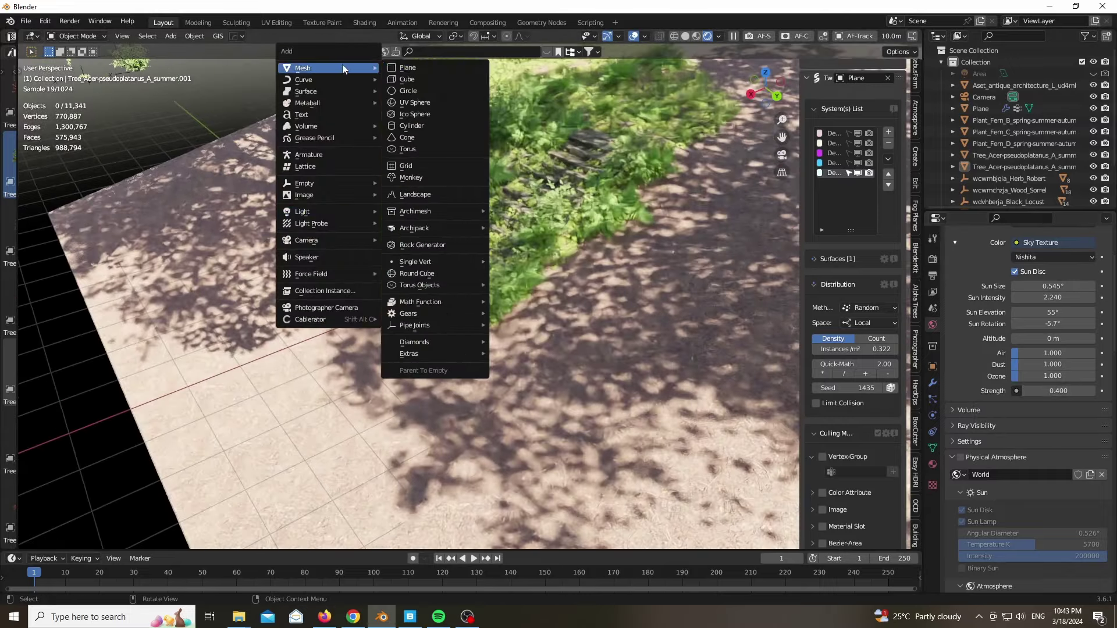
pyautogui.click(408, 68)
pyautogui.press('r')
pyautogui.press('x')
pyautogui.press('9')
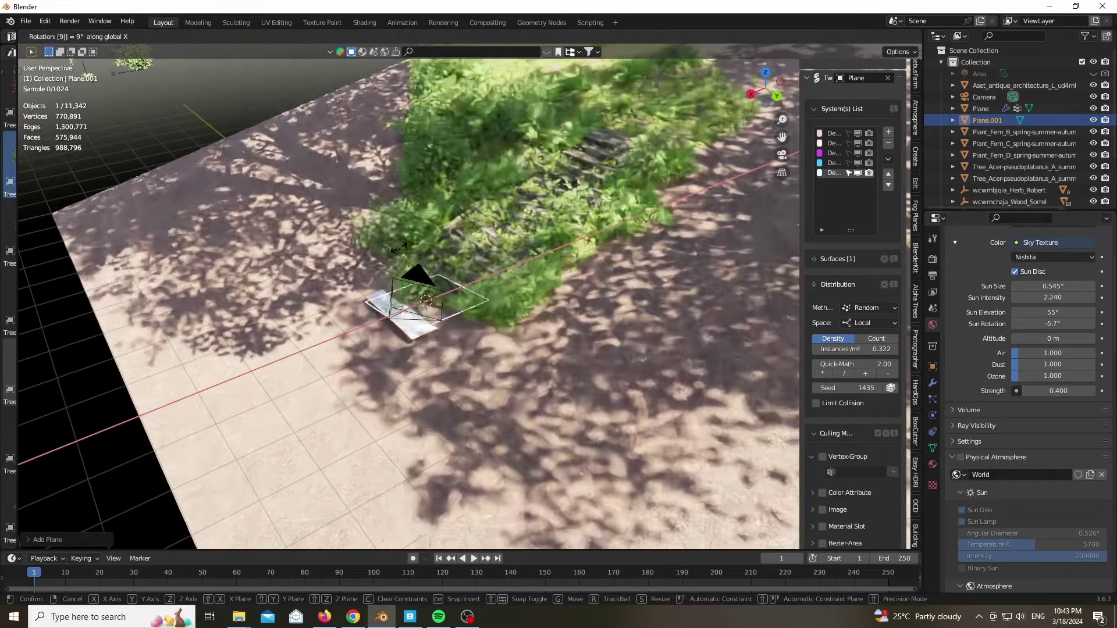
pyautogui.press('0')
pyautogui.click(399, 248)
# Scale the upright plane up to wall size and raise it along Z above the ground
pyautogui.press('s')
pyautogui.click(605, 389)
pyautogui.press('g')
pyautogui.press('z')
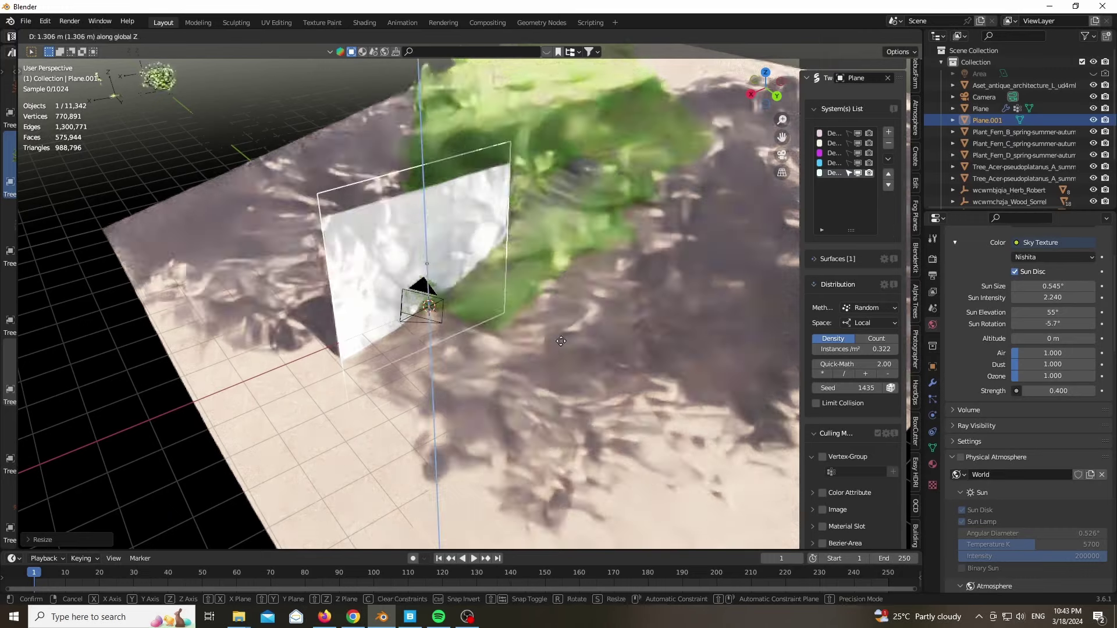
pyautogui.click(561, 338)
# Give the plane a new material with a black base color
pyautogui.click(933, 464)
pyautogui.click(1035, 307)
pyautogui.click(1058, 409)
pyautogui.moveTo(1084, 256); pyautogui.dragTo(1084, 329)
# Move the black plane to one side of the staircase and raise it along Z
pyautogui.press('g')
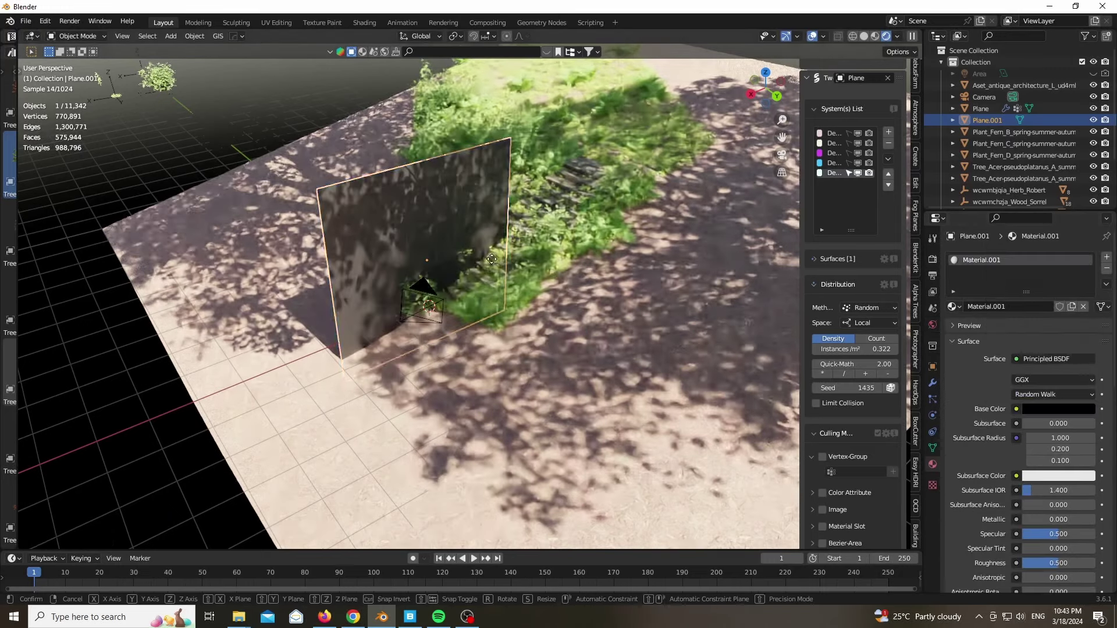
pyautogui.press('z')
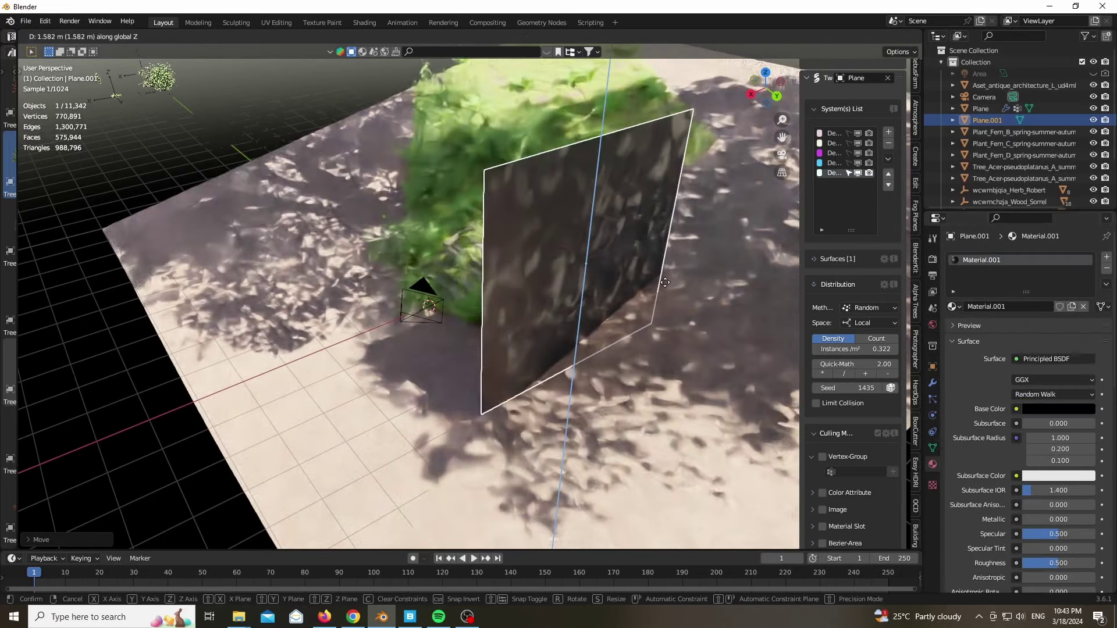
pyautogui.click(665, 256)
# In Edit Mode, extrude the plane's vertical side edge about 9.4 m along negative Y to form a second wall
pyautogui.moveTo(665, 256); pyautogui.dragTo(791, 262, button='middle')
pyautogui.press('Tab')
pyautogui.click(128, 36)
pyautogui.click(632, 132)
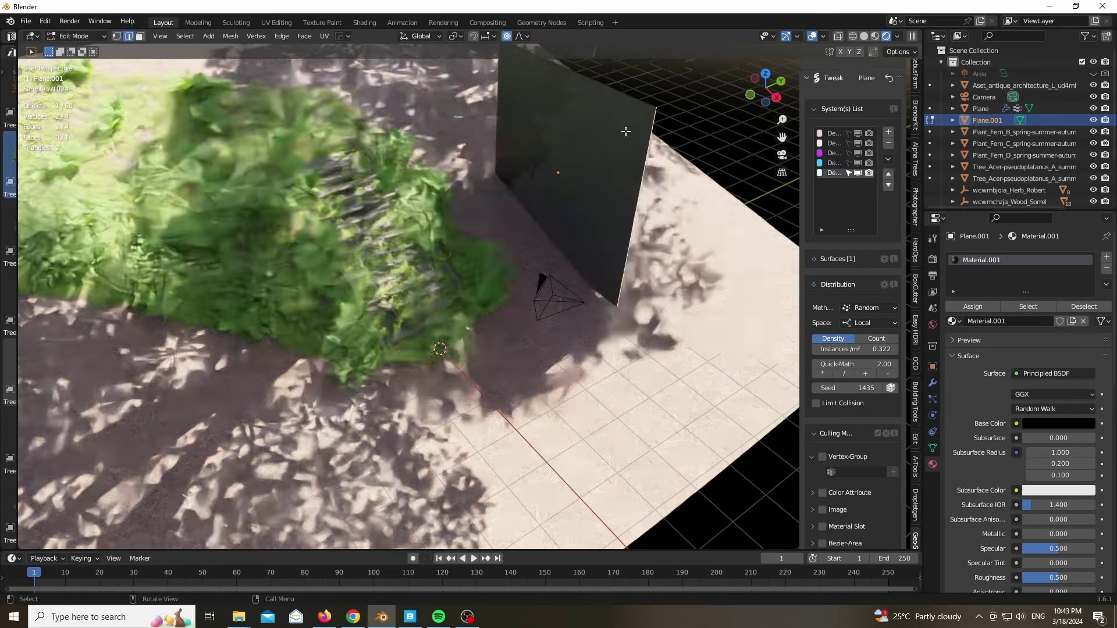
pyautogui.press('e')
pyautogui.press('y')
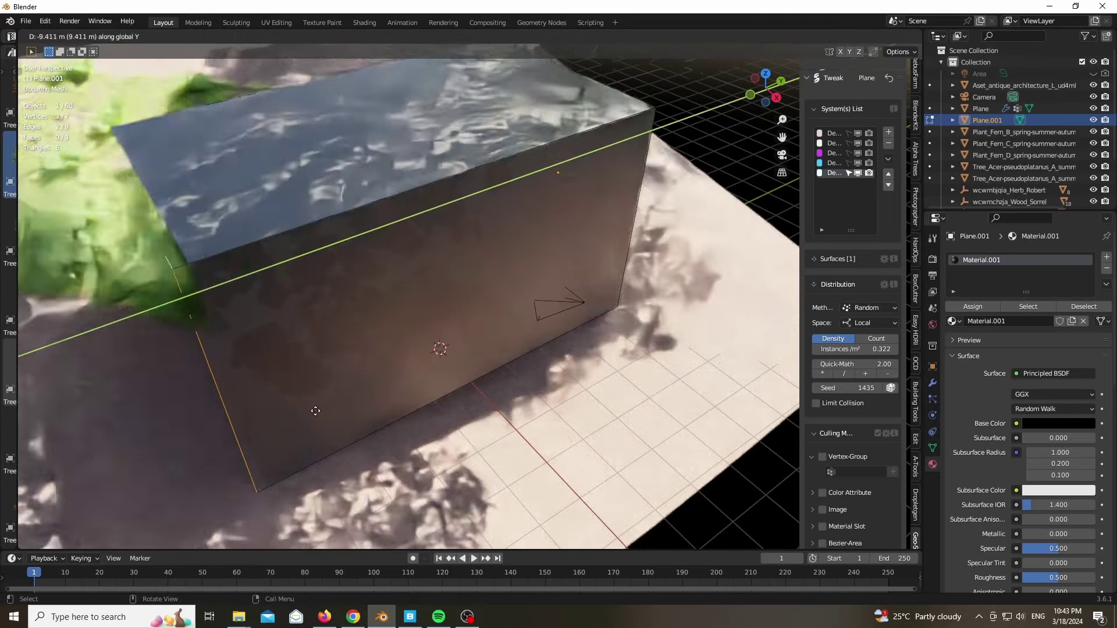
pyautogui.click(315, 411)
# Turn off proportional editing and move the extruded wall face outward along the X axis
pyautogui.press('3')
pyautogui.click(396, 240)
pyautogui.press('g')
pyautogui.press('y')
pyautogui.rightClick(369, 334)
pyautogui.press('o')
pyautogui.press('g')
pyautogui.press('x')
pyautogui.click(489, 272)
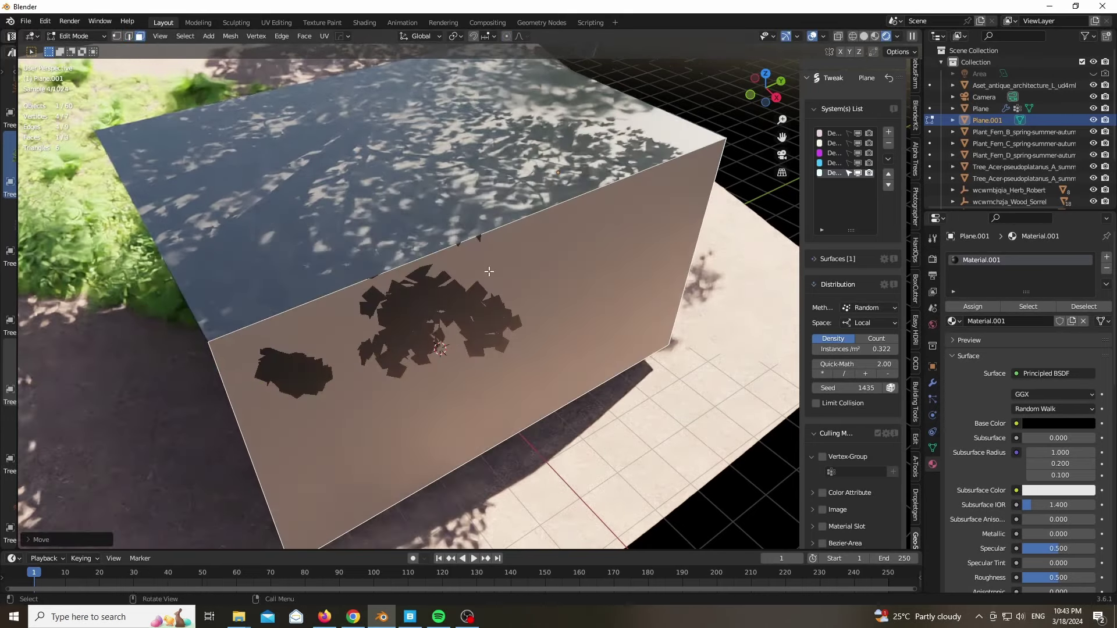
# Return to Object Mode in camera view and reposition the black light blocker along Z
pyautogui.press('KP_0')
pyautogui.press('Tab')
pyautogui.press('g')
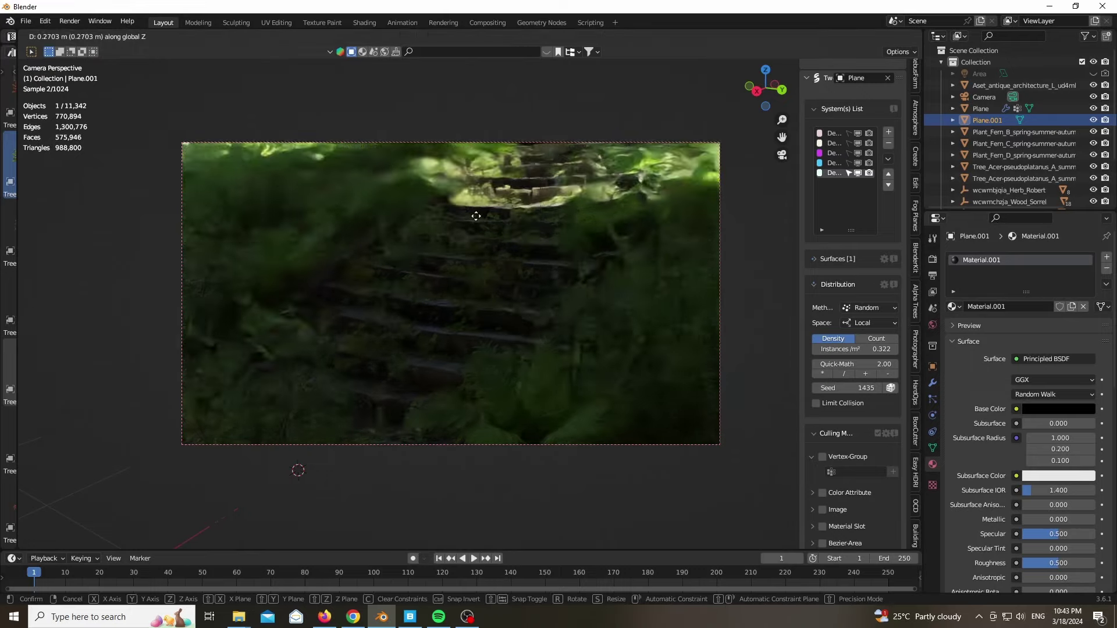
pyautogui.click(698, 92)
# Shift the light blocker horizontally, with Z locked, to adjust the shadow falling on the stairs in camera view
pyautogui.moveTo(698, 92); pyautogui.dragTo(417, 221, button='middle')
pyautogui.scroll(-5, 161, 202)
pyautogui.scroll(-5, 440, 276)
pyautogui.scroll(3, 439, 276)
pyautogui.press('KP_0')
pyautogui.press('g')
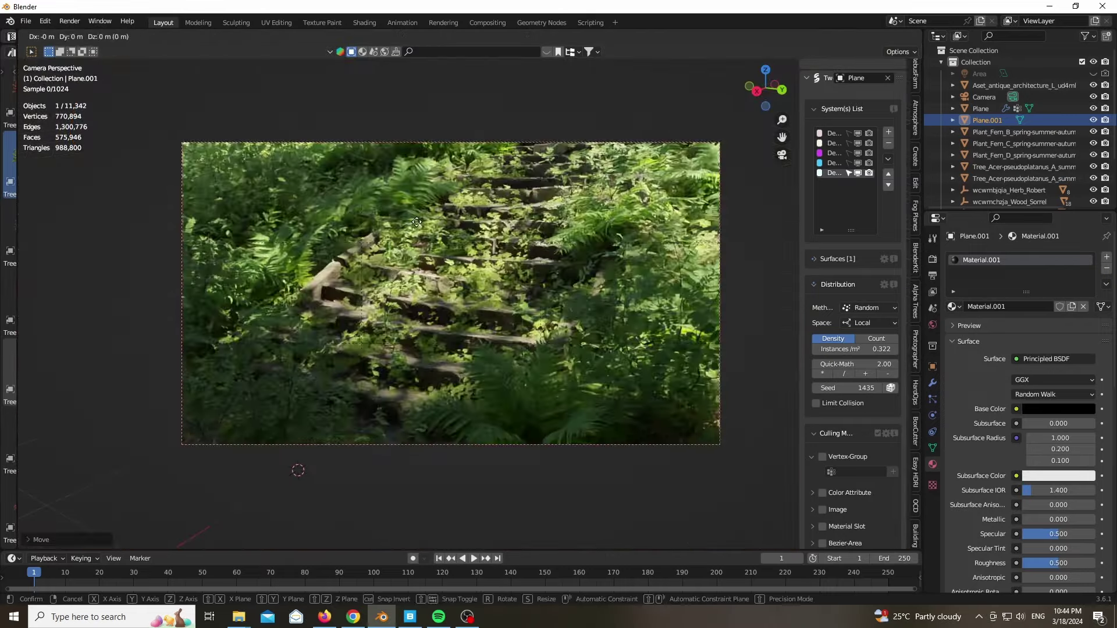
pyautogui.hotkey('shift', 'z')
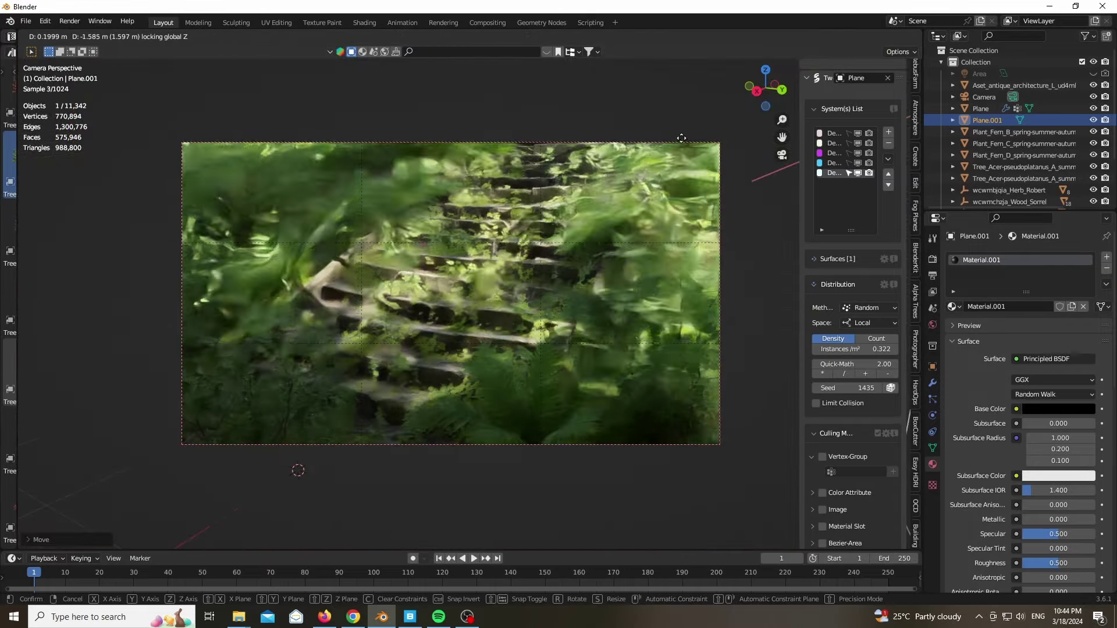
pyautogui.click(664, 403)
# Set the Nishita sky's sun intensity to 3.14
pyautogui.click(933, 324)
pyautogui.scroll(-2, 1038, 405)
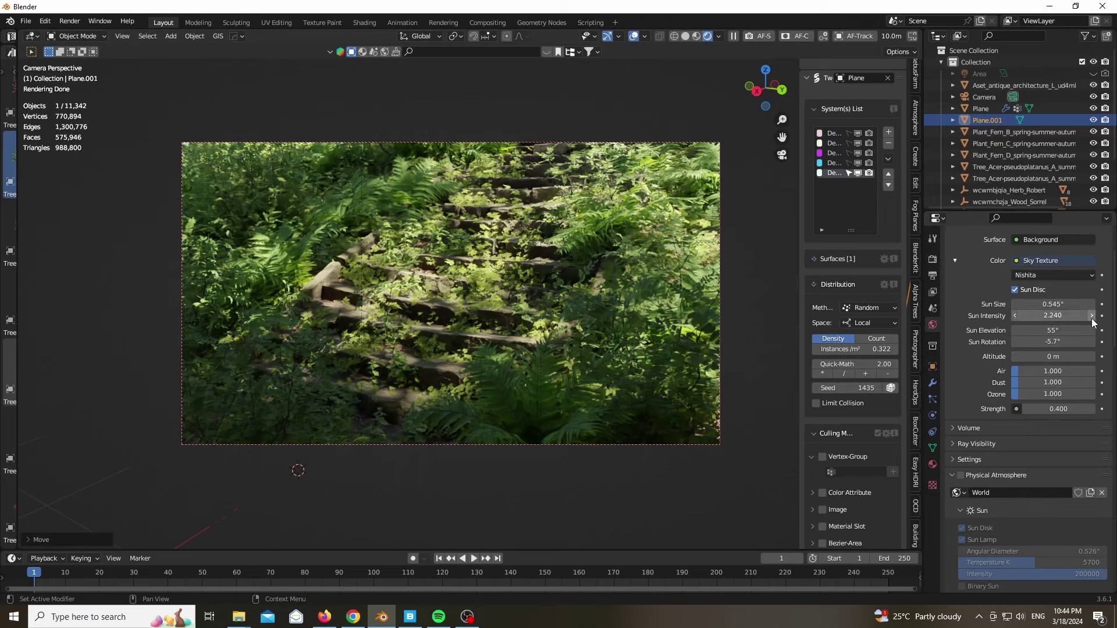
pyautogui.moveTo(1092, 318); pyautogui.dragTo(1114, 319)
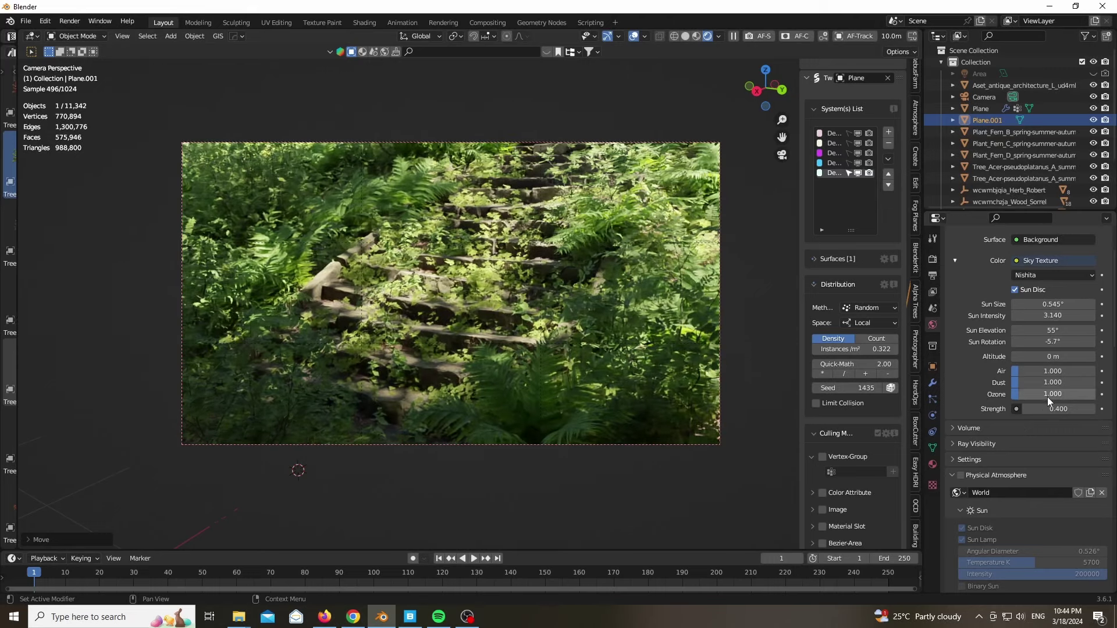
# Set the sky texture's dust to 1.816 and its ozone to 2.088
pyautogui.moveTo(1016, 370); pyautogui.dragTo(1095, 383)
pyautogui.rightClick(1014, 371)
pyautogui.rightClick(1092, 383)
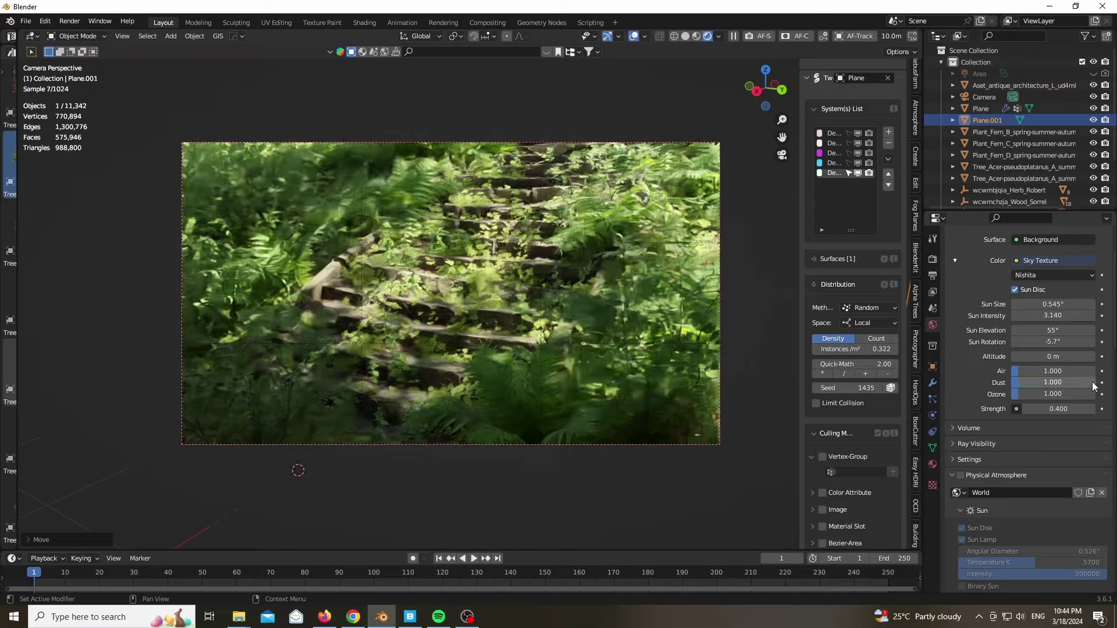
pyautogui.moveTo(1018, 394)
pyautogui.mouseDown()
pyautogui.moveTo(1031, 394)
pyautogui.moveTo(1025, 383)
pyautogui.mouseUp()
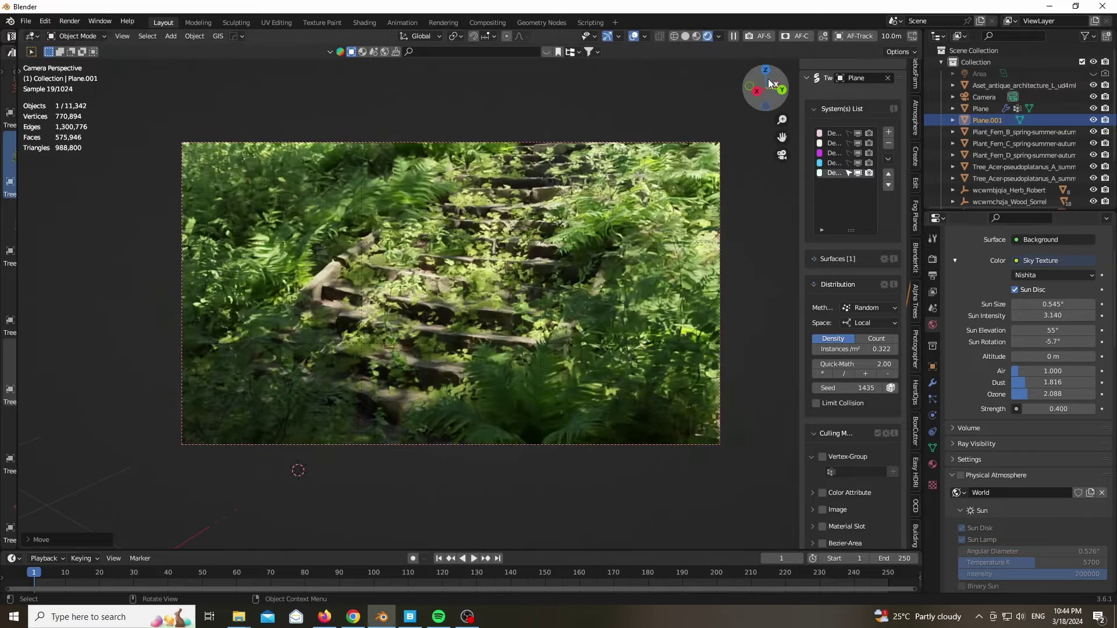
# Switch the camera view to solid shading and isolate the staircase model in local view
pyautogui.press('KP_0')
pyautogui.scroll(-3, 412, 309)
pyautogui.moveTo(412, 309)
pyautogui.mouseDown(button='middle')
pyautogui.moveTo(442, 145)
pyautogui.moveTo(514, 179)
pyautogui.mouseUp(button='middle')
pyautogui.press('KP_0')
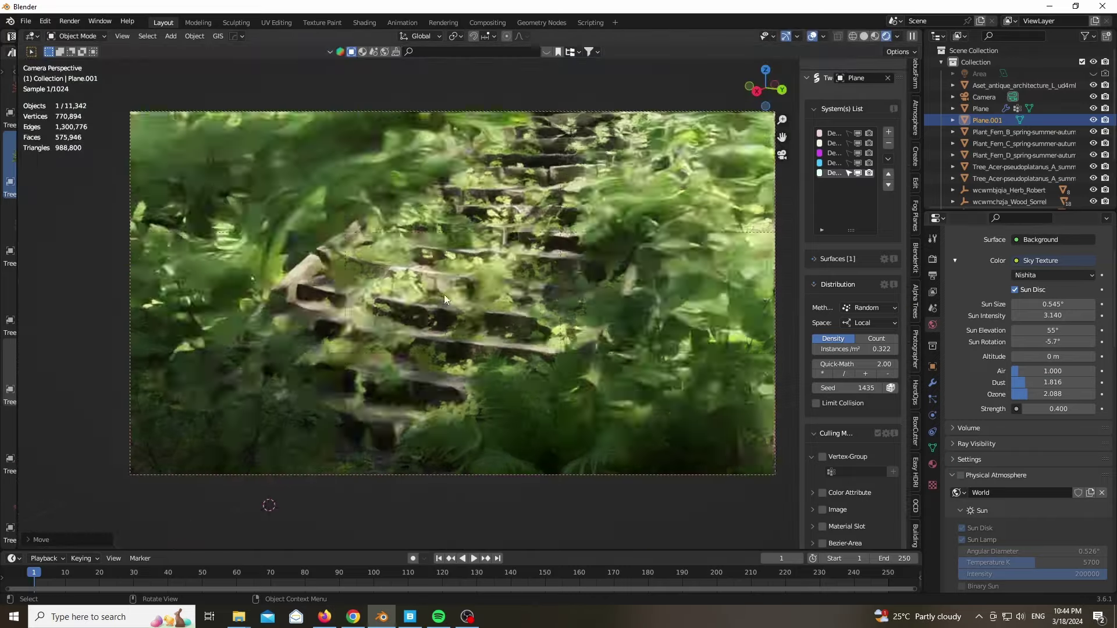
pyautogui.press('z')
pyautogui.click(505, 242)
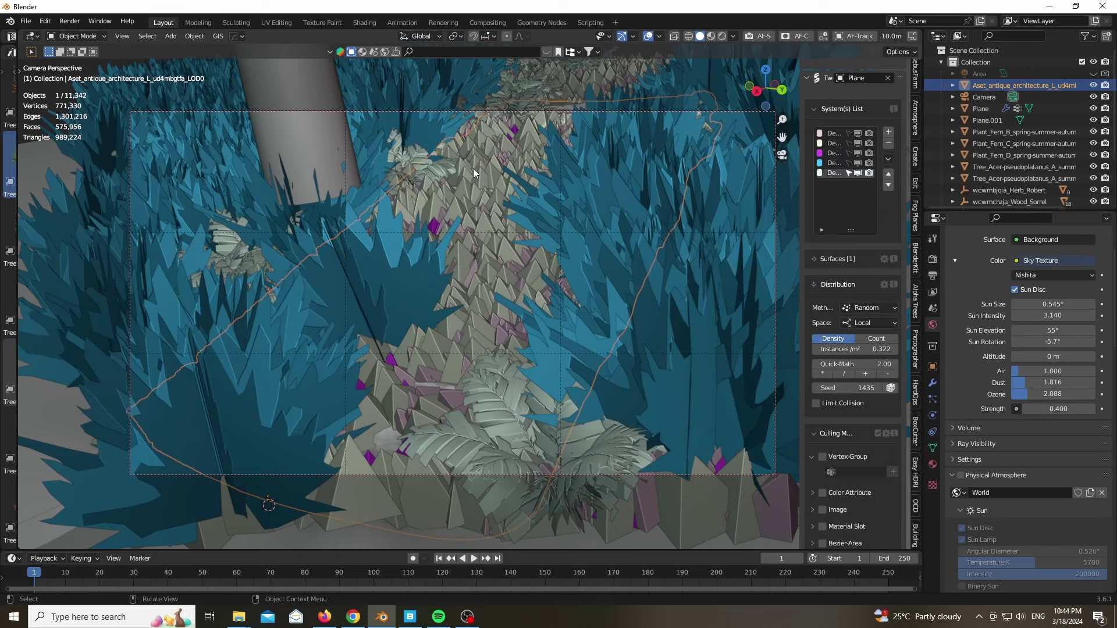
pyautogui.press('KP_Divide')
pyautogui.scroll(3, 473, 169)
# Add an Arrows empty and place it on the middle steps of the staircase
pyautogui.hotkey('shift', 'a')
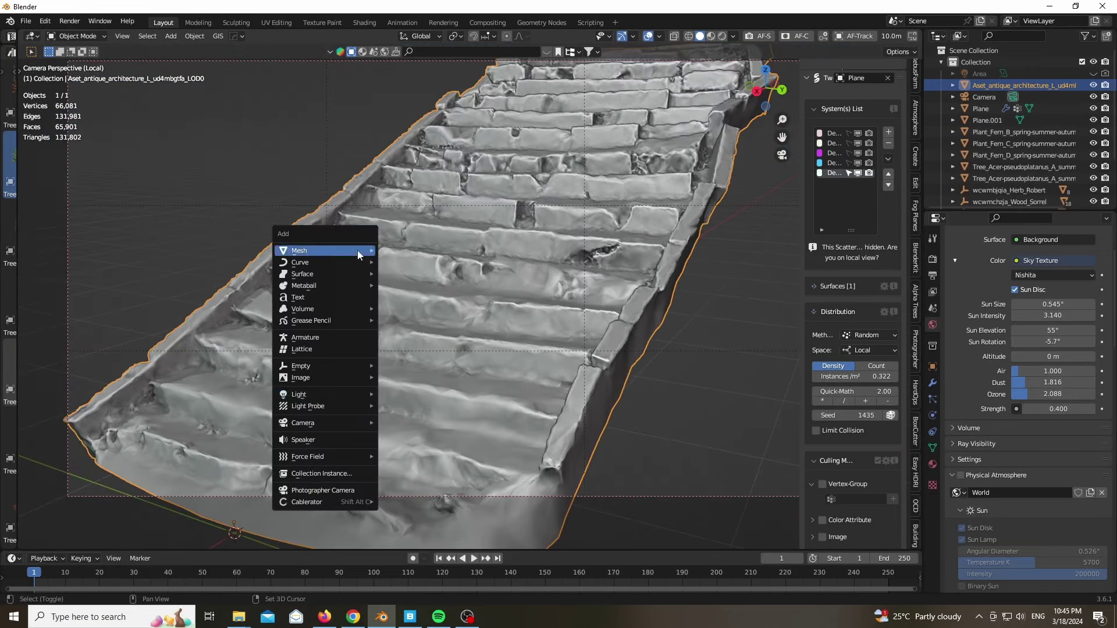
pyautogui.moveTo(326, 365)
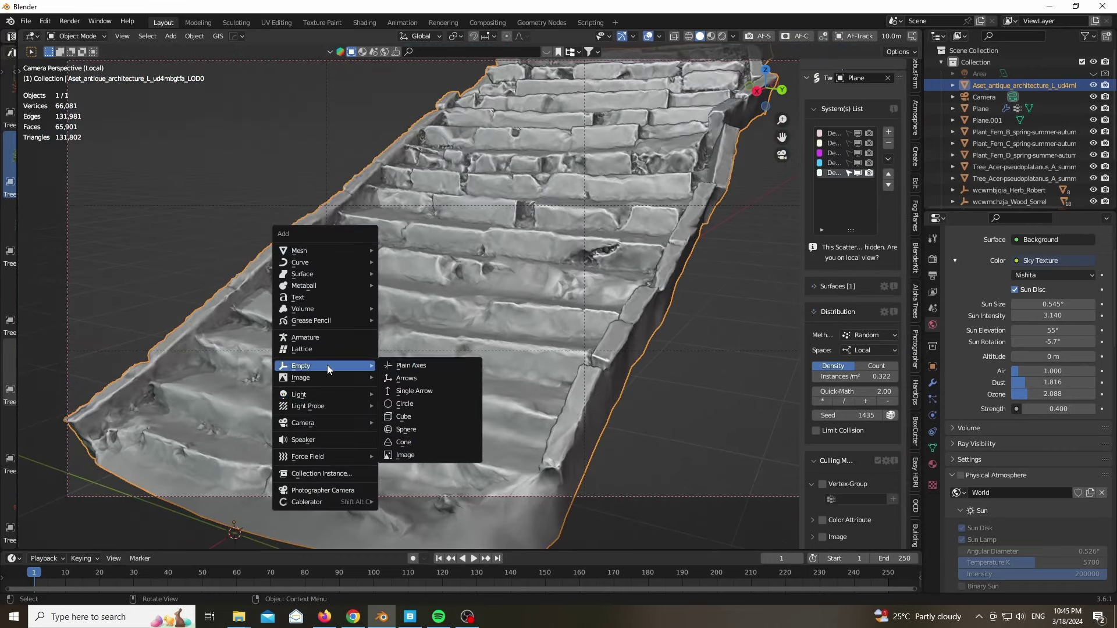
pyautogui.click(433, 377)
pyautogui.press('g')
pyautogui.hotkey('shift', 'z')
pyautogui.press('z')
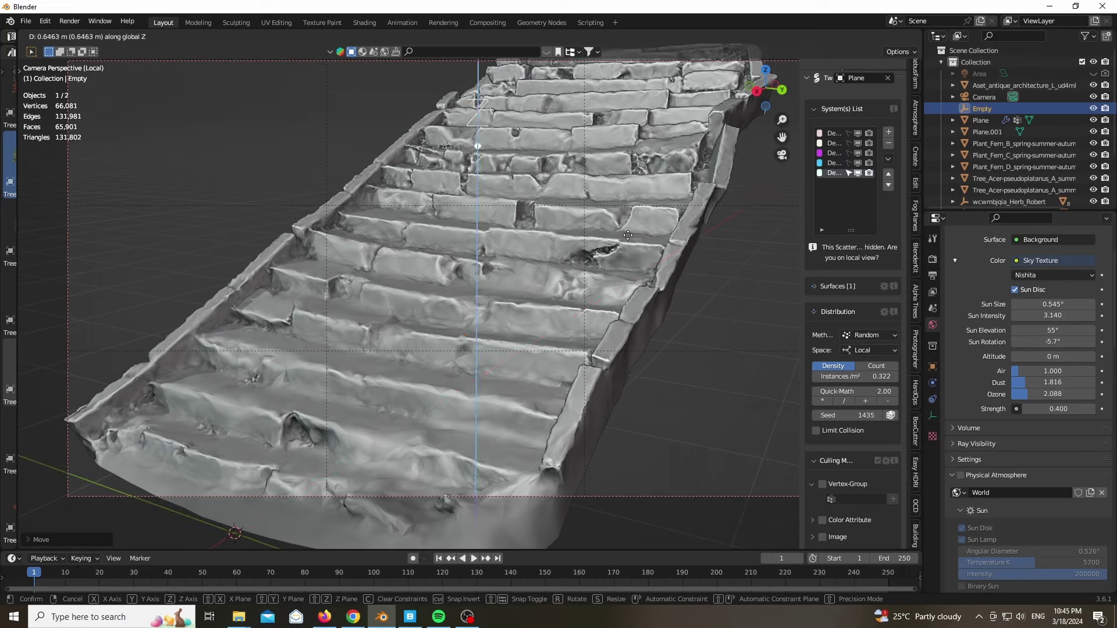
pyautogui.hotkey('shift', 'z')
pyautogui.click(555, 357)
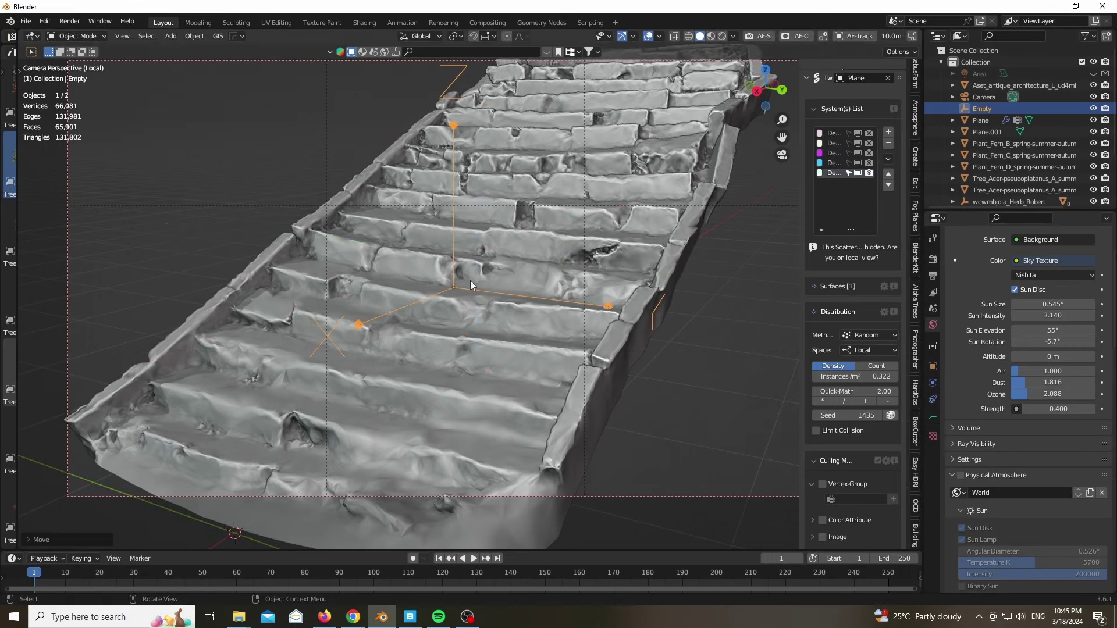
pyautogui.scroll(2, 555, 357)
pyautogui.click(733, 36)
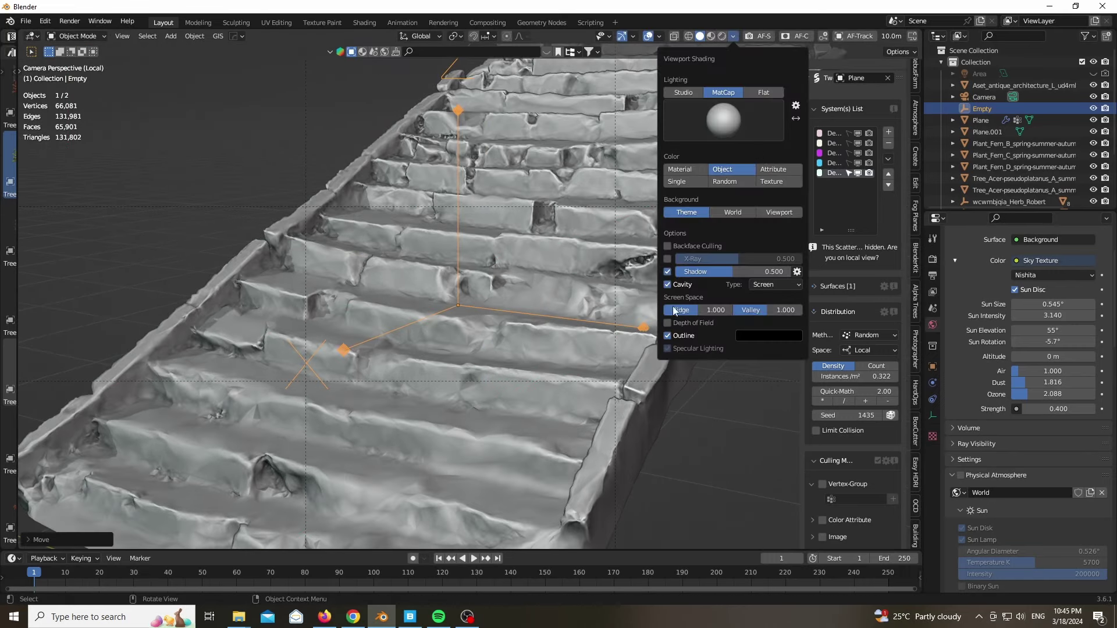
# Enable depth of field on the camera and use the Empty as its focus object
pyautogui.click(981, 97)
pyautogui.click(933, 415)
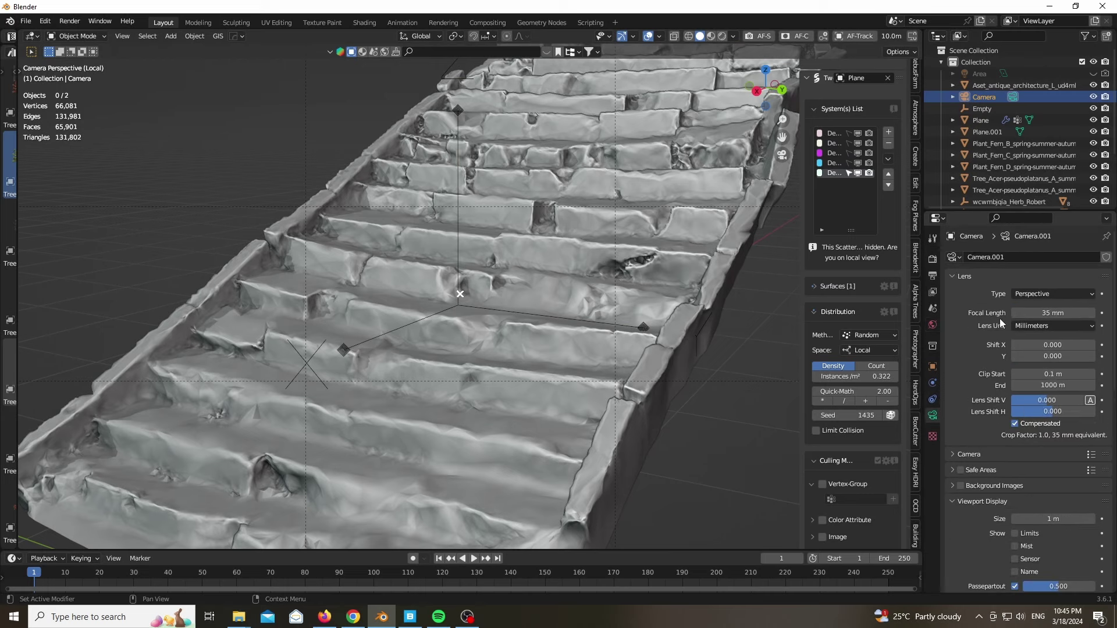
pyautogui.scroll(-5, 962, 316)
pyautogui.click(953, 342)
pyautogui.scroll(-2, 958, 306)
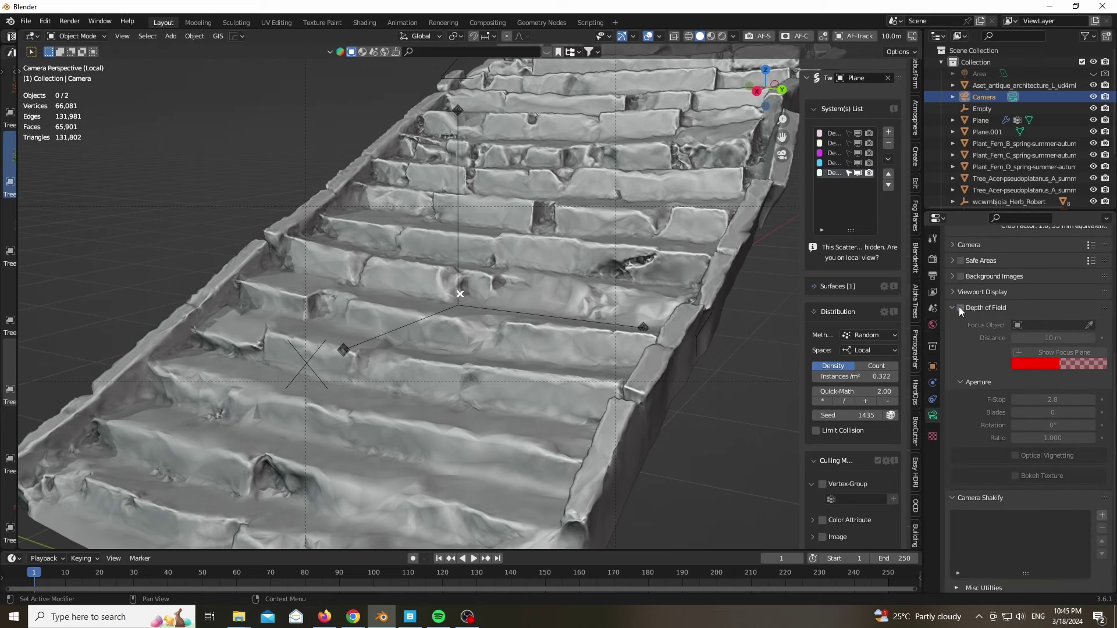
pyautogui.click(456, 302)
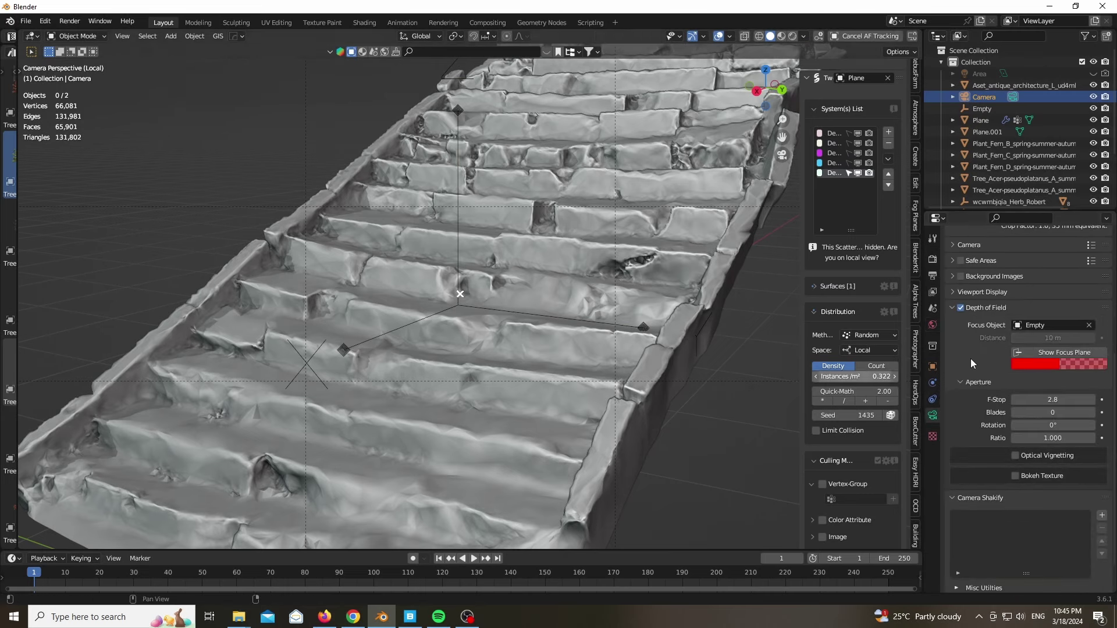
pyautogui.scroll(-1, 476, 305)
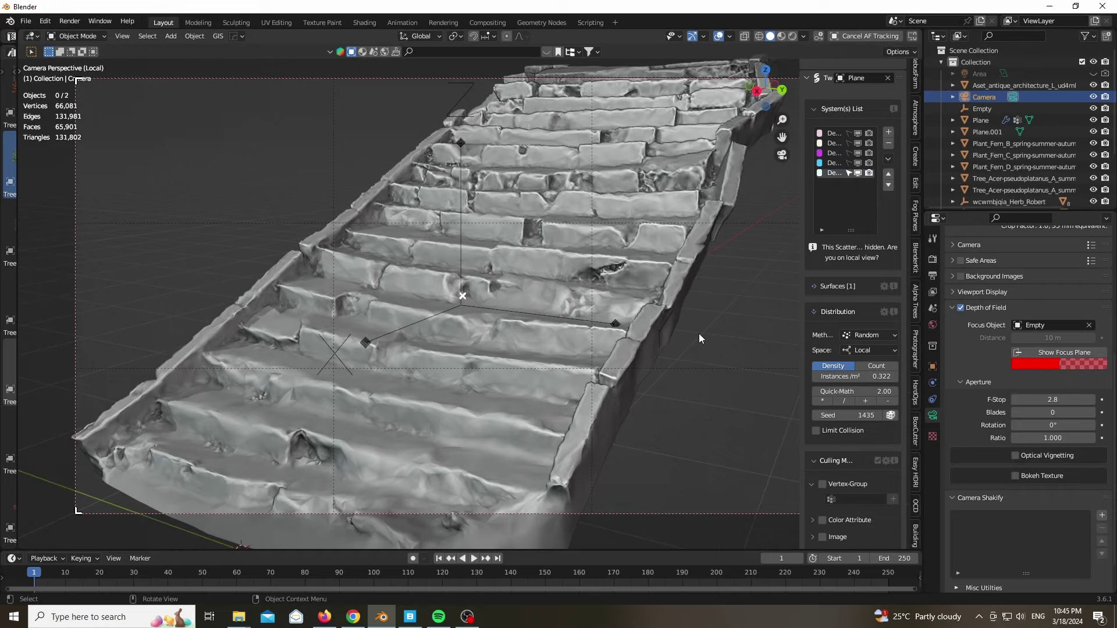
# Leave local view and hide all scatter systems of the ground plane in the viewport
pyautogui.press('KP_Divide')
pyautogui.moveTo(857, 133); pyautogui.dragTo(856, 175)
pyautogui.scroll(2, 155, 361)
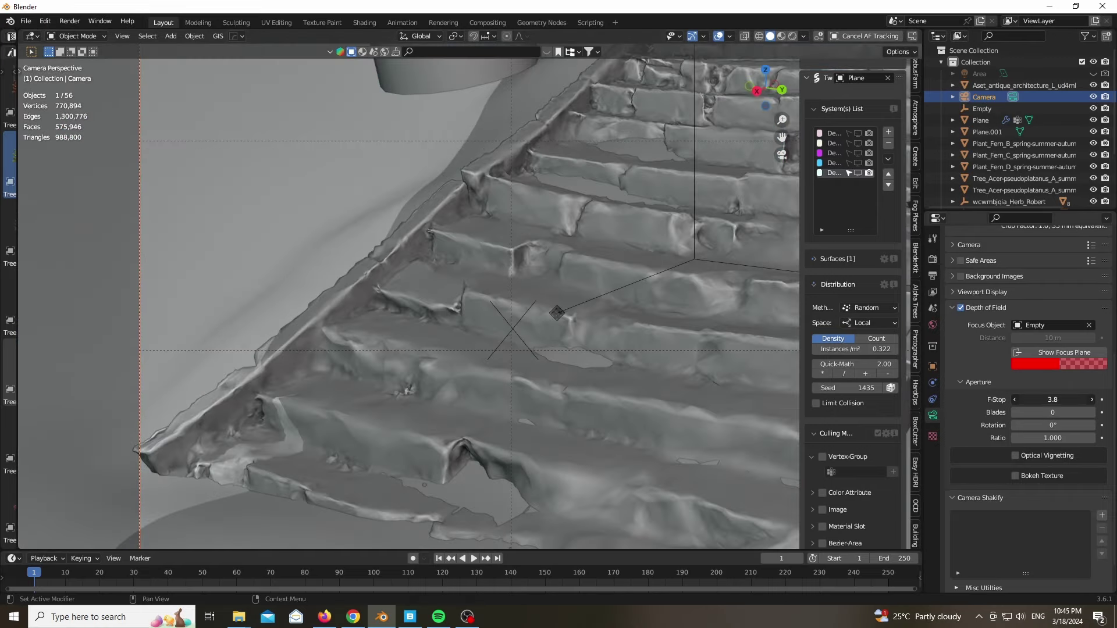
pyautogui.scroll(-4, 343, 345)
# Preview the bare staircase through the camera in rendered shading with overlays turned off
pyautogui.press('z')
pyautogui.scroll(2, 669, 323)
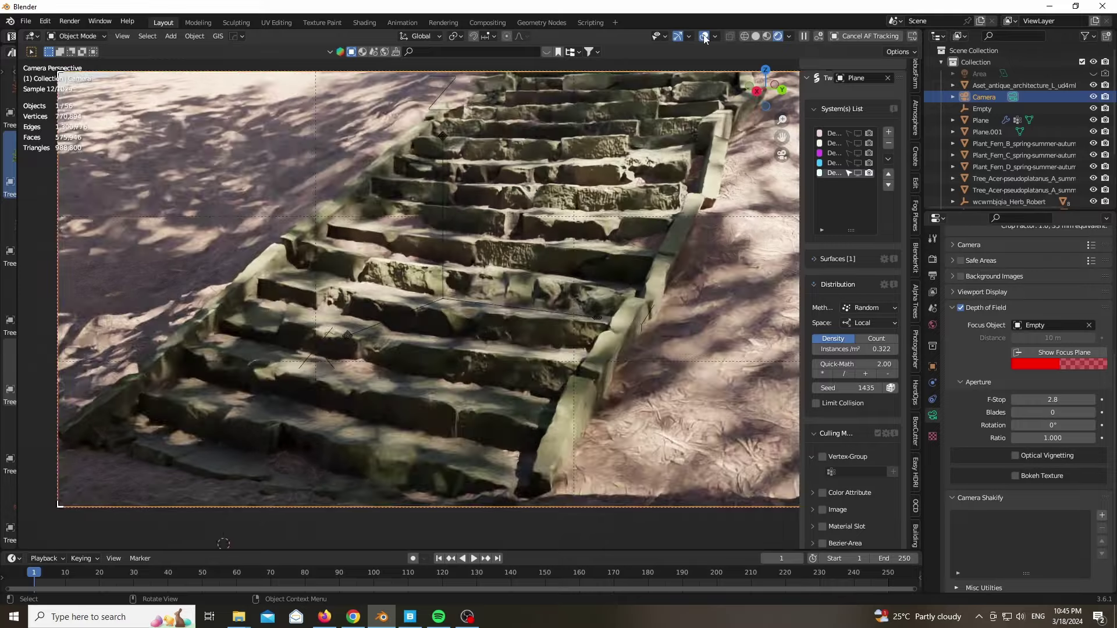
pyautogui.click(703, 36)
pyautogui.scroll(8, 82, 129)
pyautogui.scroll(-5, 82, 130)
# Set the camera's depth of field F-stop to 2.4
pyautogui.click(1016, 399)
pyautogui.click(1016, 399)
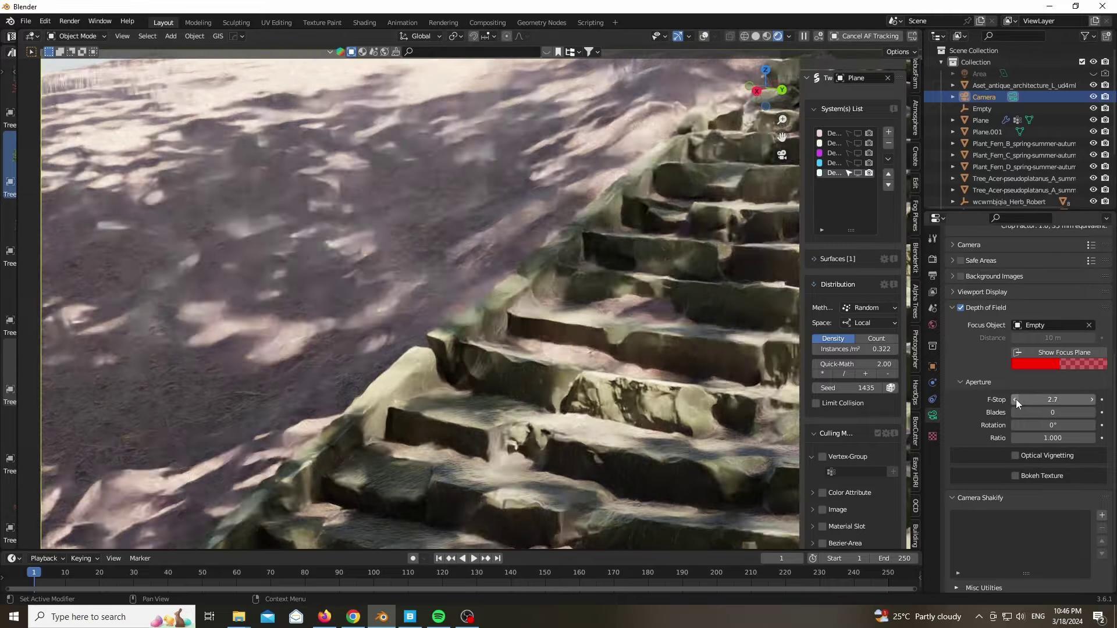
pyautogui.click(1016, 399)
pyautogui.click(1016, 400)
pyautogui.scroll(-3, 473, 282)
# Show all scatter systems in the rendered camera view and examine the vegetation with depth of field
pyautogui.moveTo(857, 133); pyautogui.dragTo(857, 173)
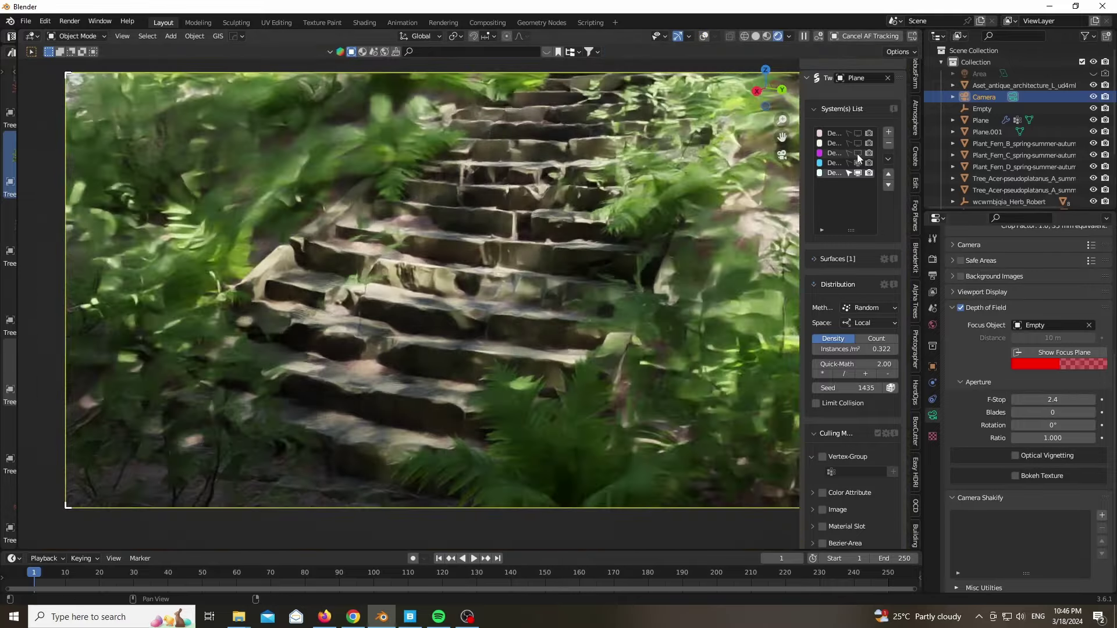
pyautogui.scroll(-1, 131, 251)
pyautogui.scroll(1, 383, 229)
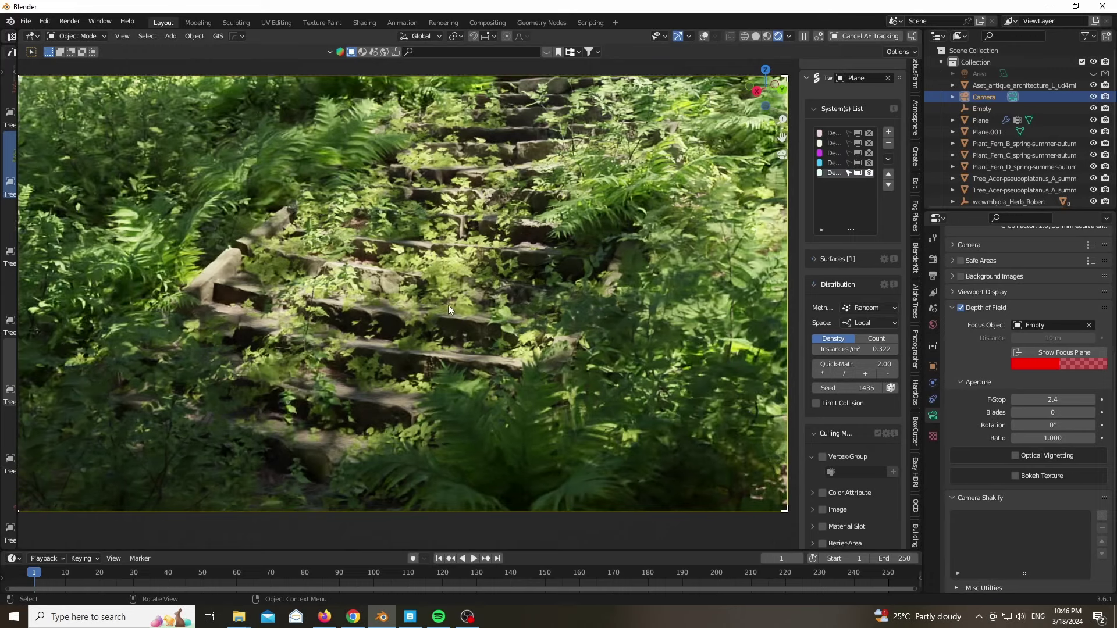
pyautogui.scroll(-1, 525, 284)
# Return to solid shading with all scatter systems hidden and widen the asset browser
pyautogui.press('z')
pyautogui.moveTo(857, 173); pyautogui.dragTo(858, 133)
pyautogui.moveTo(15, 287); pyautogui.dragTo(351, 287)
pyautogui.scroll(2, 564, 312)
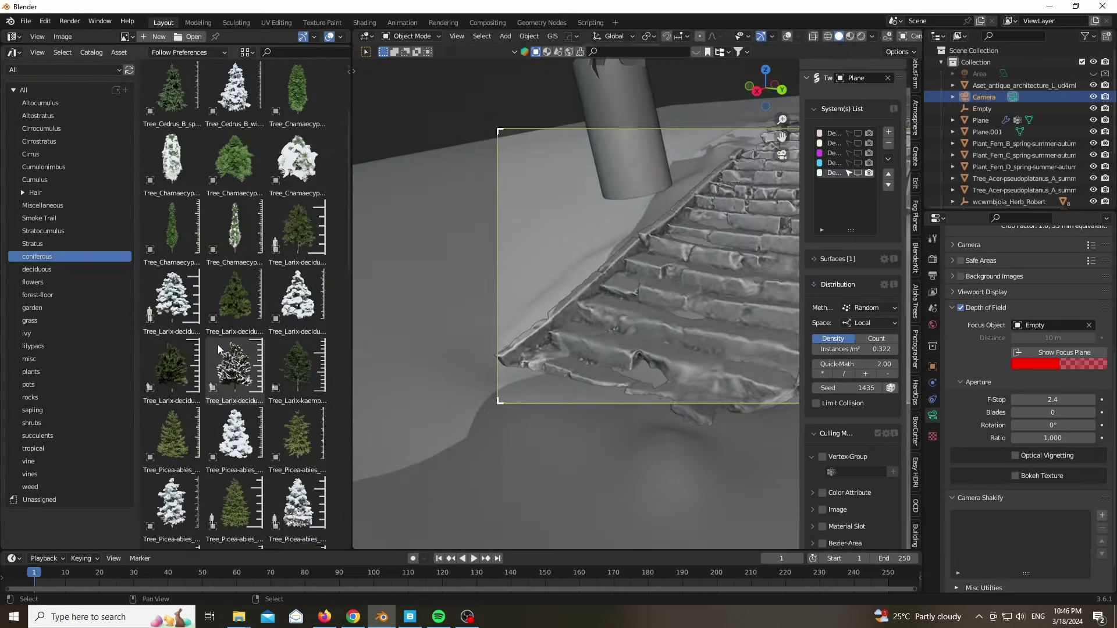
# Place the Tree_Pinus-ponderosa_A spring-summer-autumn asset on the slope beside the staircase and rotate it freely until the trunk stands upright
pyautogui.scroll(-2, 218, 338)
pyautogui.moveTo(231, 276); pyautogui.dragTo(535, 277)
pyautogui.press('r')
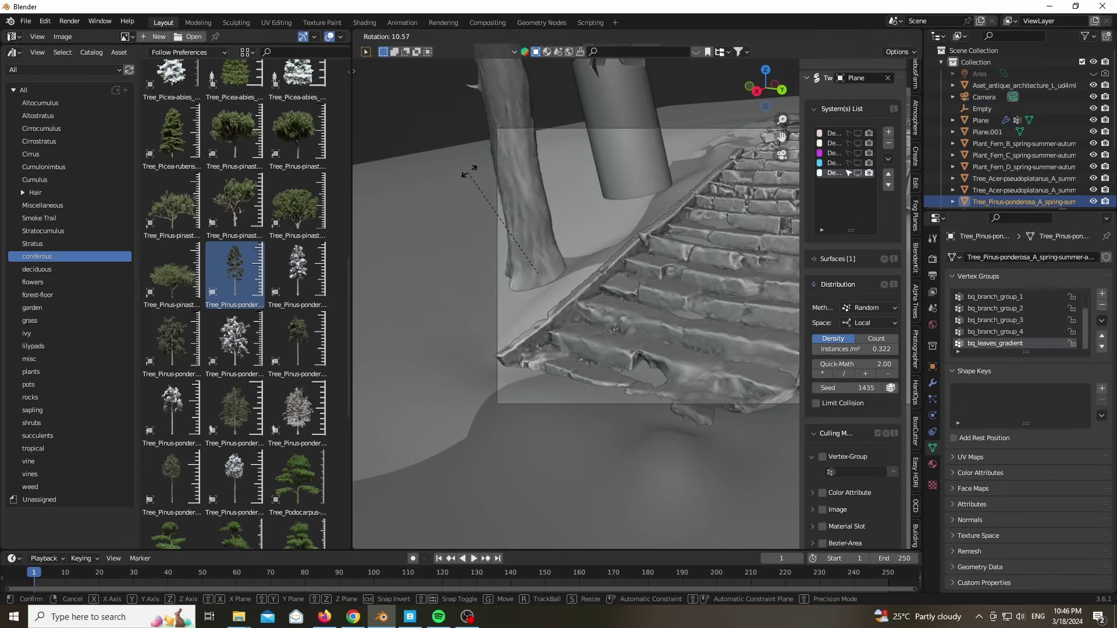
pyautogui.press('r')
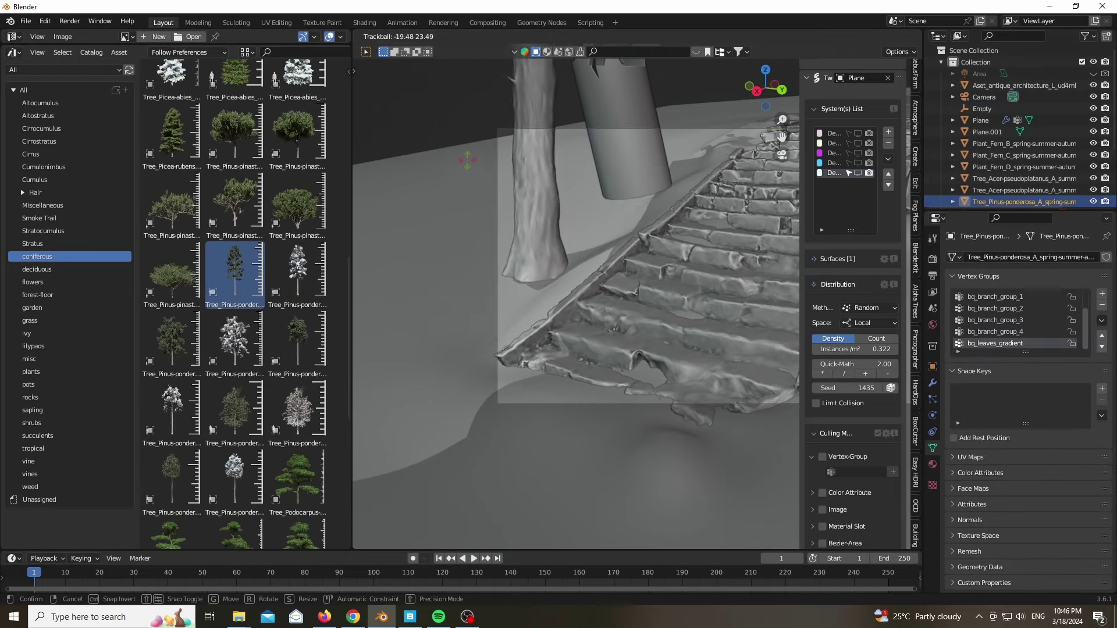
pyautogui.click(470, 165)
# Move the pine horizontally close to the lower staircase wall and preview it in rendered shading
pyautogui.press('g')
pyautogui.hotkey('shift', 'z')
pyautogui.click(501, 275)
pyautogui.press('z')
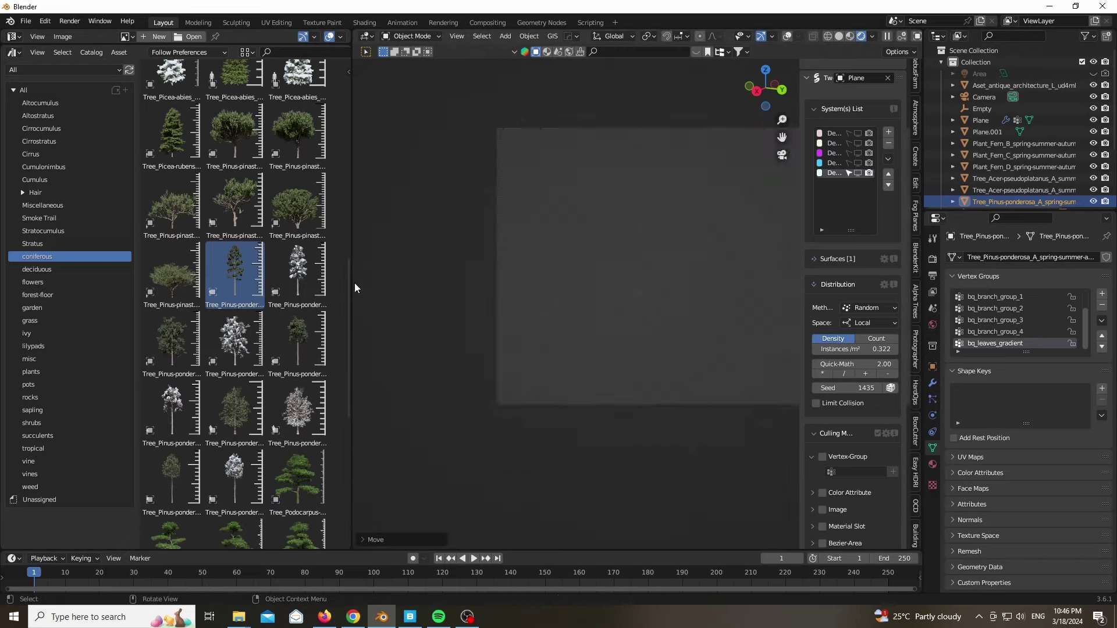
# Add the Tree_Pinus-ponderosa_C_spring-summer-autumn asset farther up the slope behind the first pine
pyautogui.scroll(-1, 354, 283)
pyautogui.moveTo(298, 344); pyautogui.dragTo(563, 129)
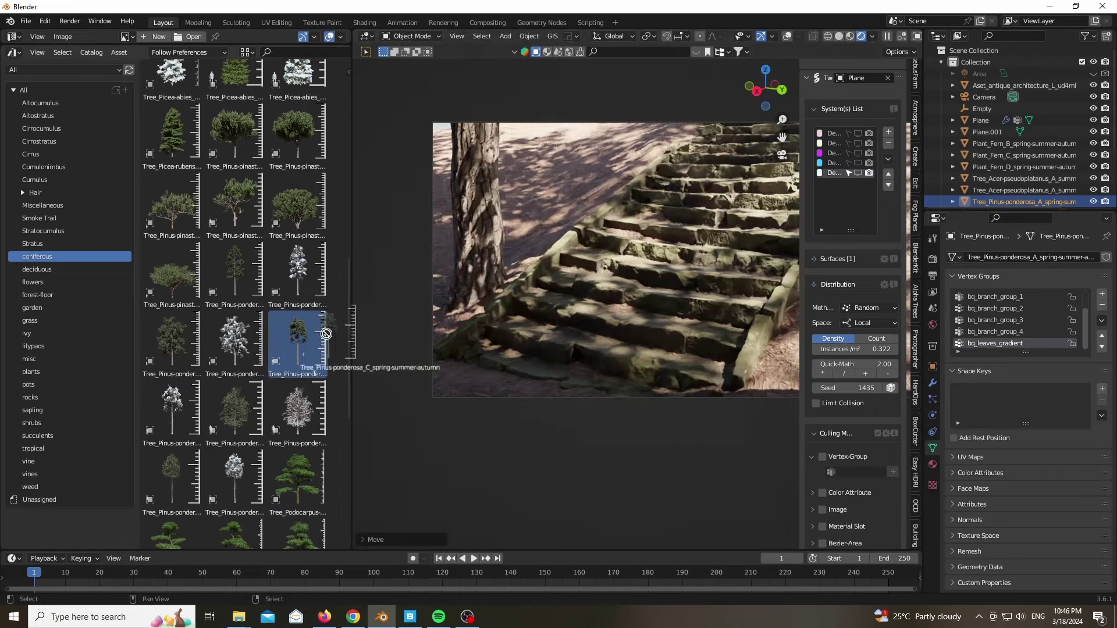
pyautogui.moveTo(325, 333); pyautogui.dragTo(300, 351)
pyautogui.moveTo(532, 218); pyautogui.dragTo(533, 252)
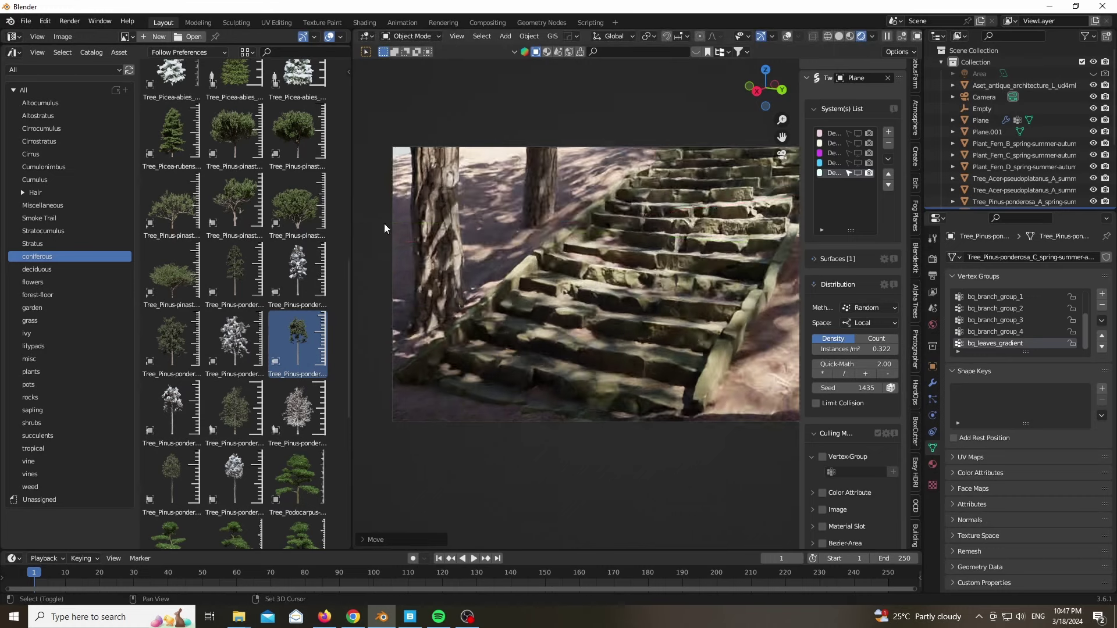
# Duplicate the Pinus ponderosa C tree horizontally to a spot farther back on the slope and adjust the copy's height
pyautogui.click(462, 211)
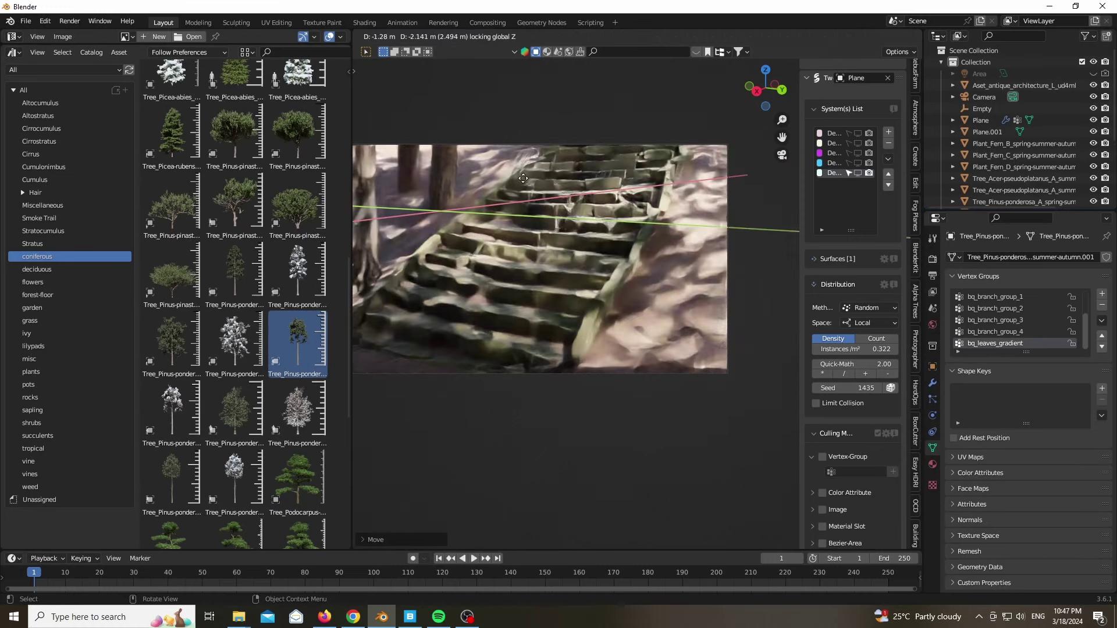
pyautogui.click(392, 151)
pyautogui.scroll(4, 392, 152)
pyautogui.keyDown('shift'); pyautogui.moveTo(392, 152); pyautogui.dragTo(454, 156, button='middle'); pyautogui.keyUp('shift')
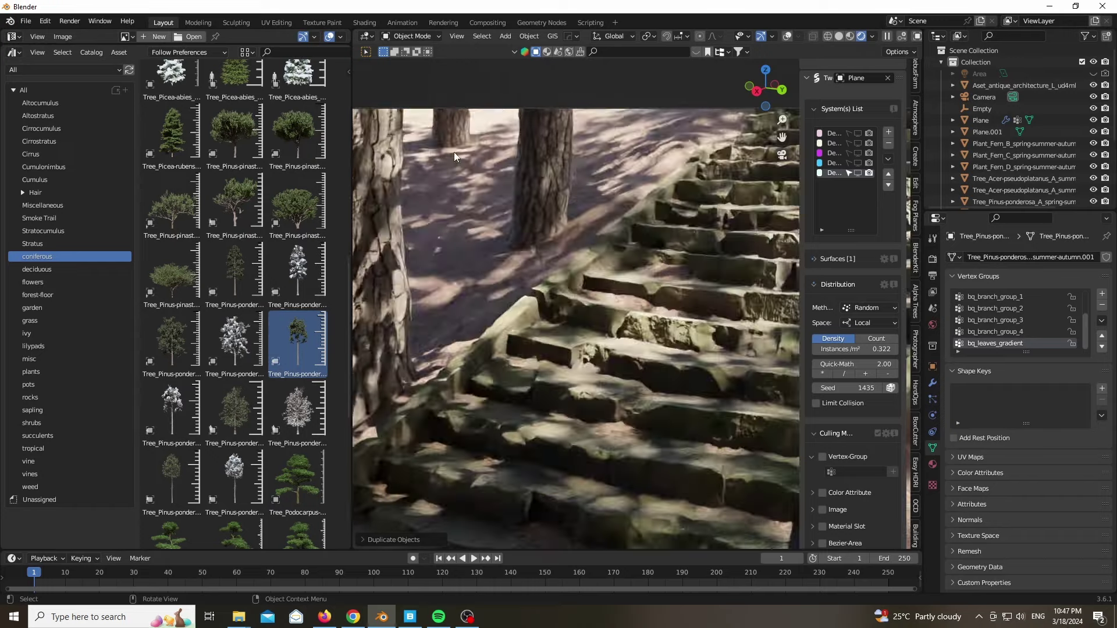
pyautogui.press('g')
pyautogui.press('z')
pyautogui.click(498, 68)
pyautogui.scroll(-4, 404, 188)
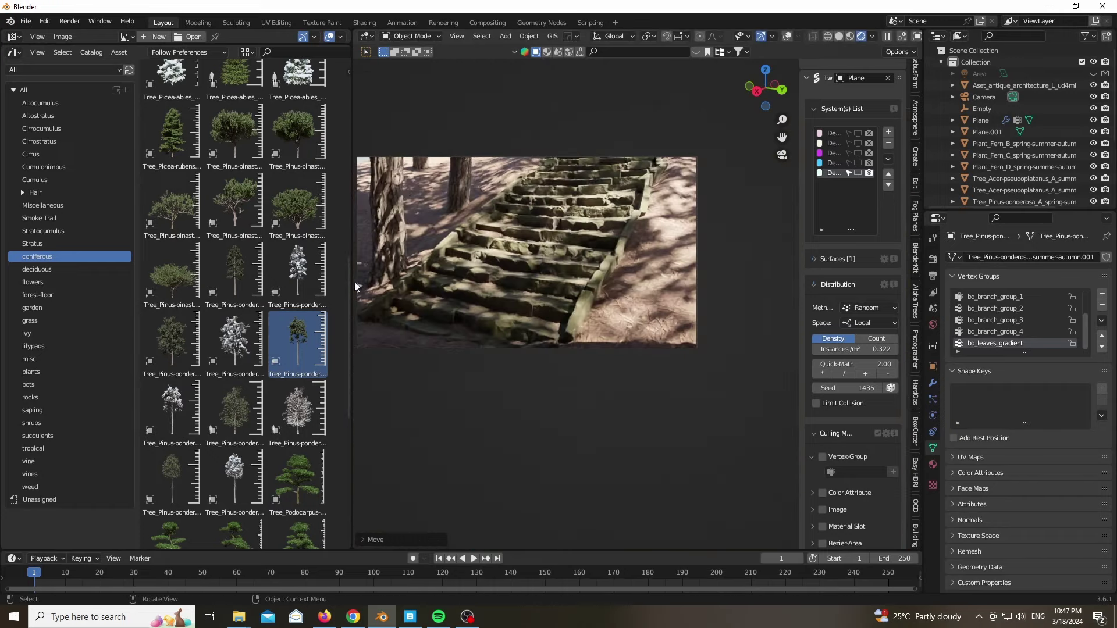
# Collapse the asset browser and show the first three scatter systems again in the rendered view
pyautogui.moveTo(353, 282); pyautogui.dragTo(17, 262)
pyautogui.keyDown('shift'); pyautogui.moveTo(172, 181); pyautogui.dragTo(263, 204, button='middle'); pyautogui.keyUp('shift')
pyautogui.scroll(2, 263, 204)
pyautogui.click(857, 133)
pyautogui.click(857, 144)
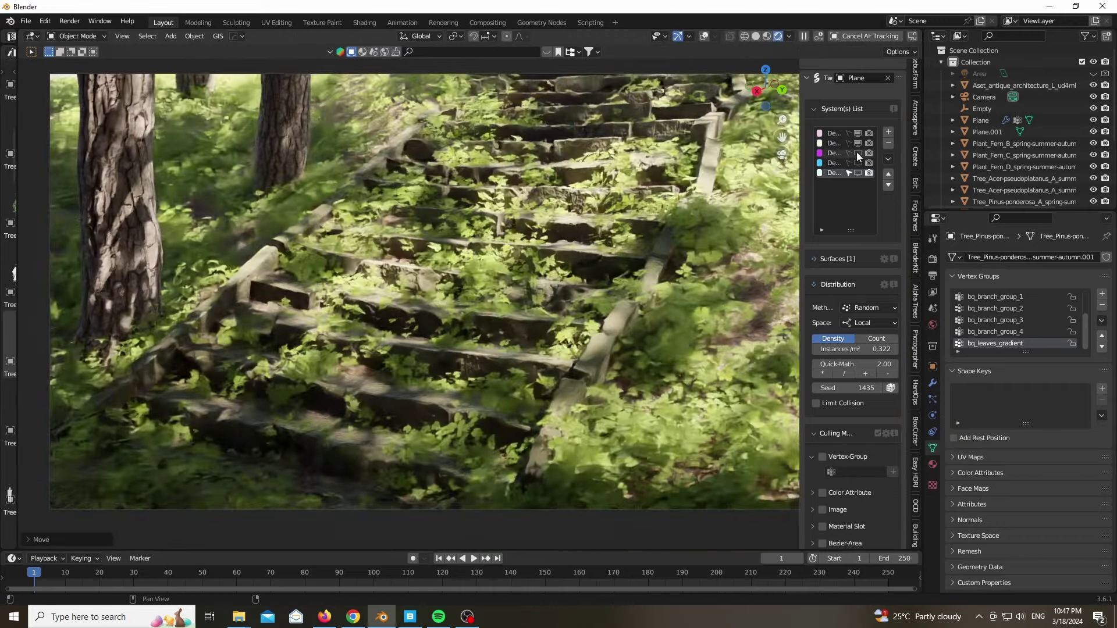
pyautogui.click(857, 153)
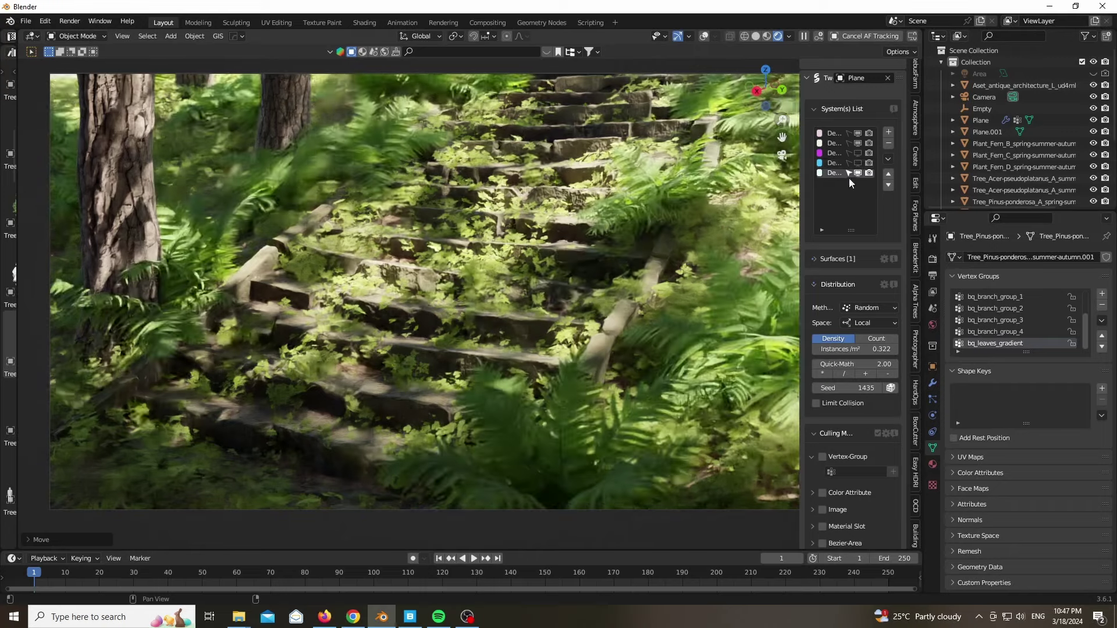
pyautogui.scroll(-1, 853, 175)
pyautogui.click(857, 130)
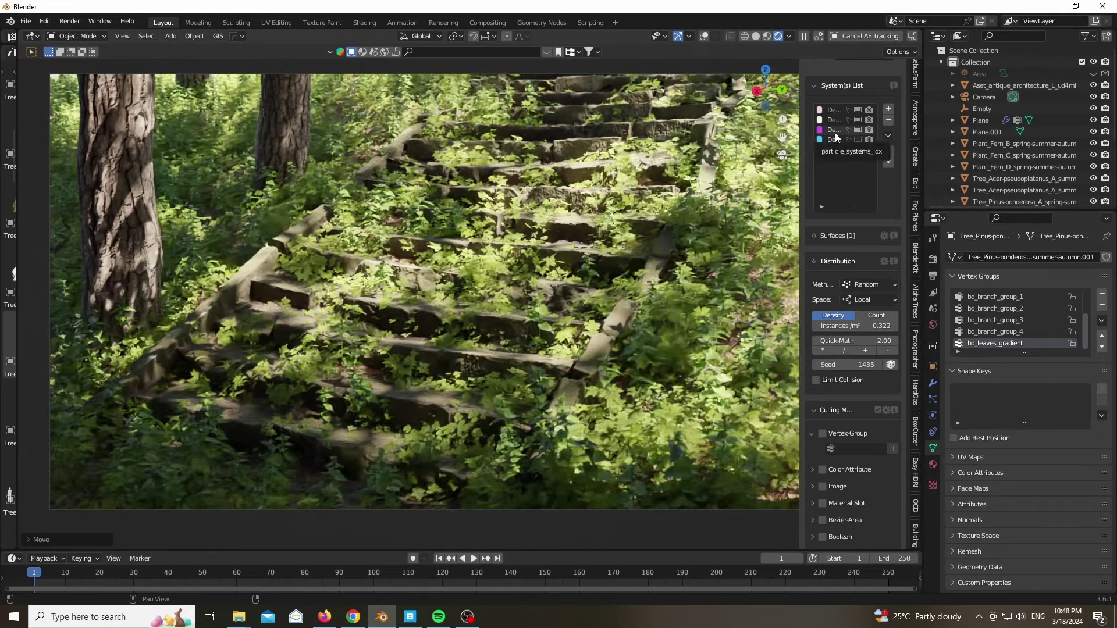
# Show the fourth scatter system, set its default scale factors to 0.90 and enable random scale
pyautogui.click(859, 139)
pyautogui.click(835, 139)
pyautogui.scroll(-20, 844, 244)
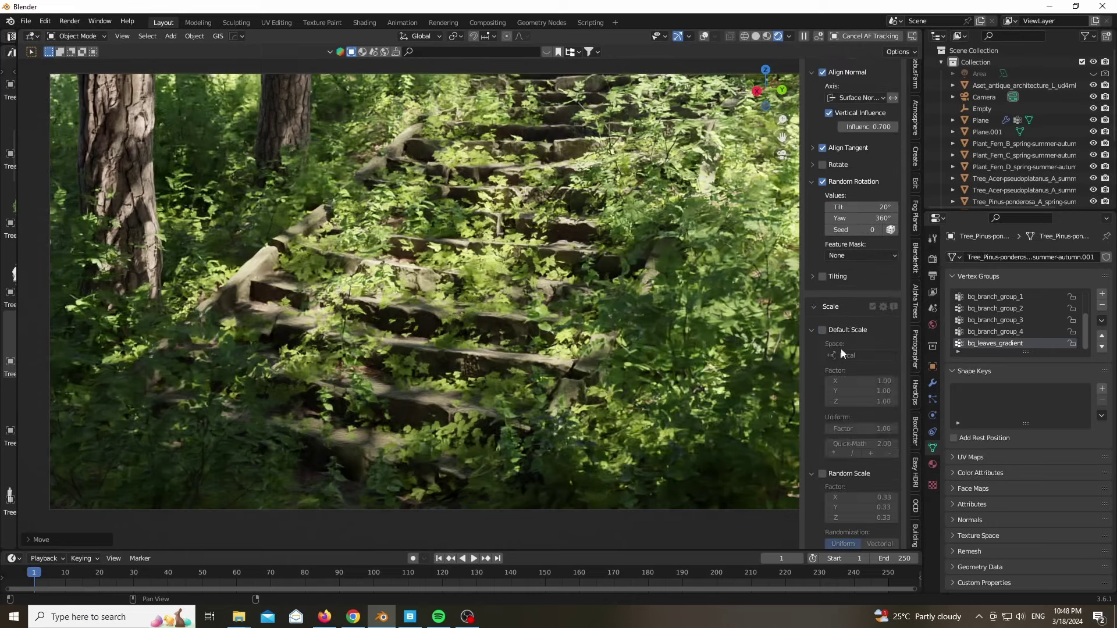
pyautogui.click(822, 329)
pyautogui.click(823, 473)
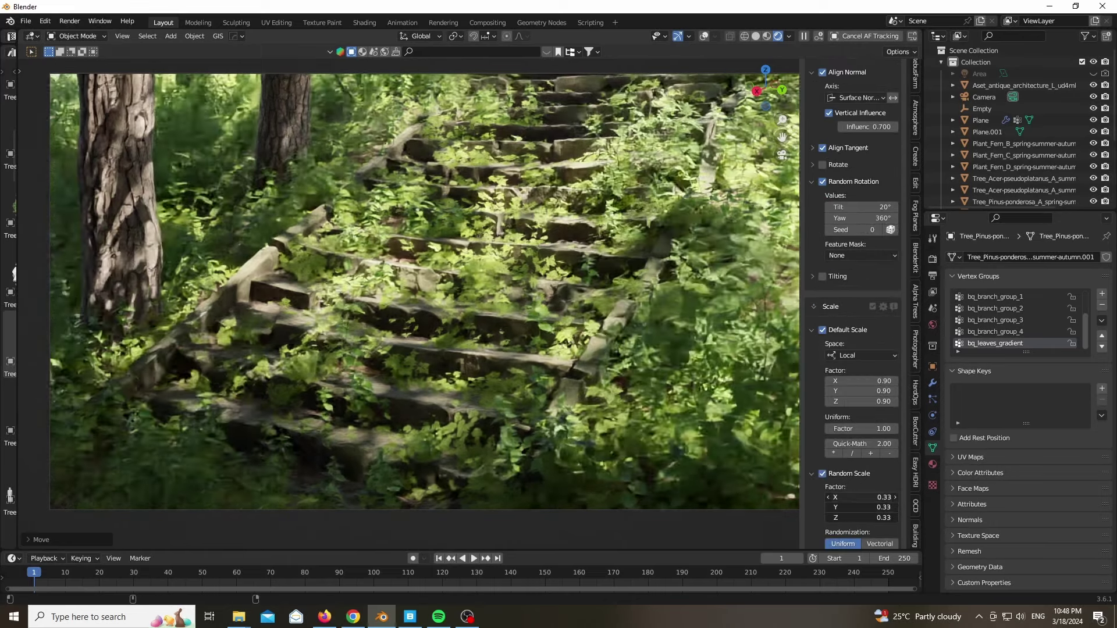
# Show the fifth scatter system, the ferns, and set its default scale factors to 0.76
pyautogui.scroll(15, 849, 280)
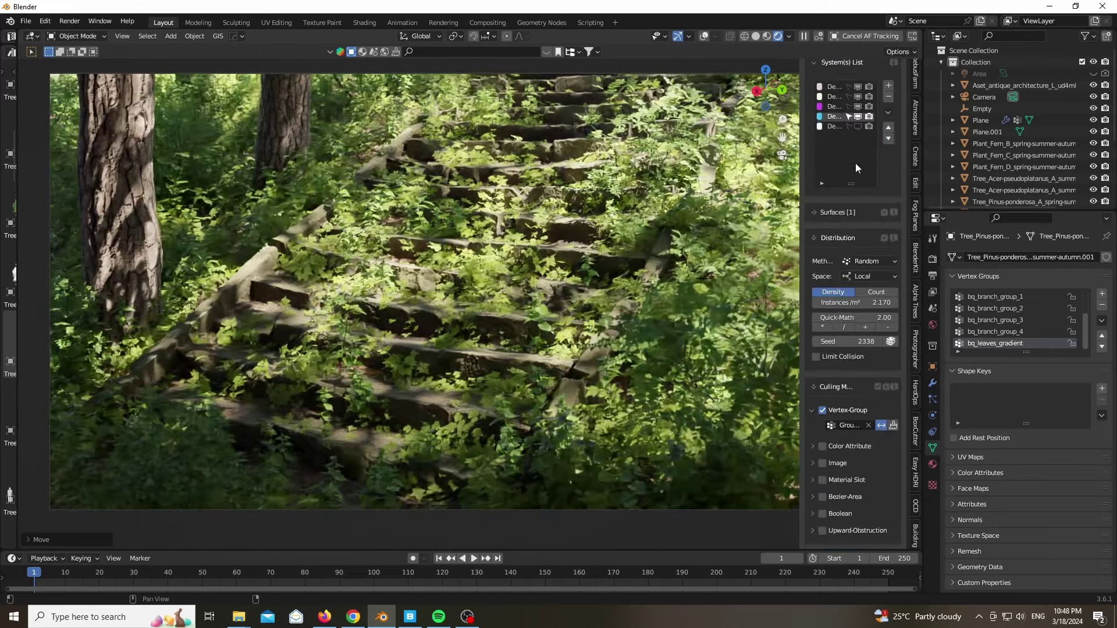
pyautogui.click(857, 126)
pyautogui.scroll(-14, 843, 415)
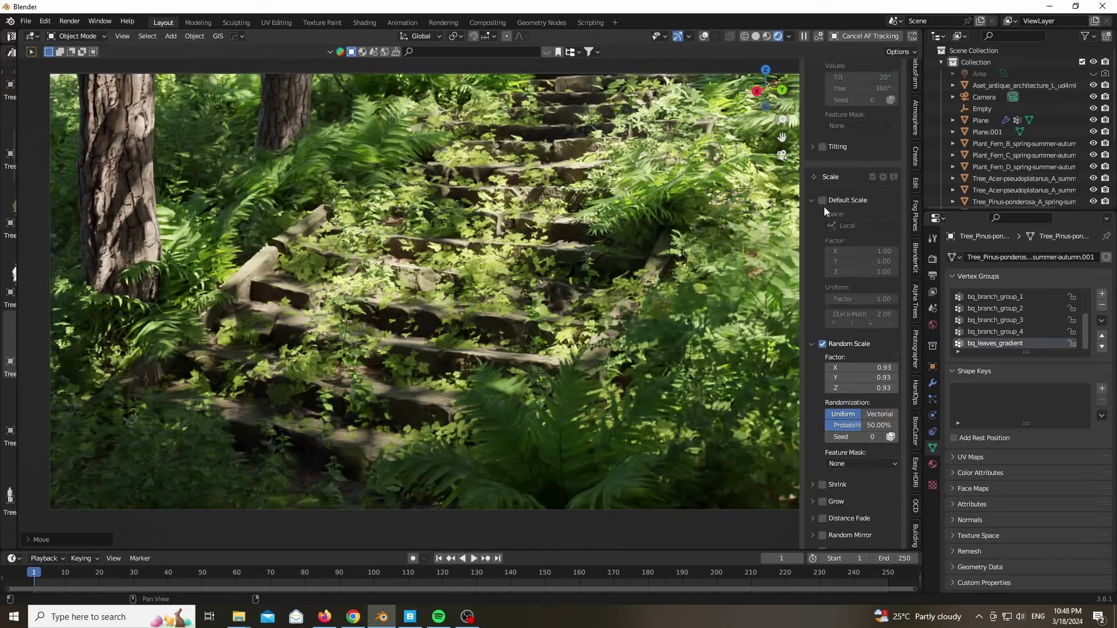
pyautogui.click(822, 200)
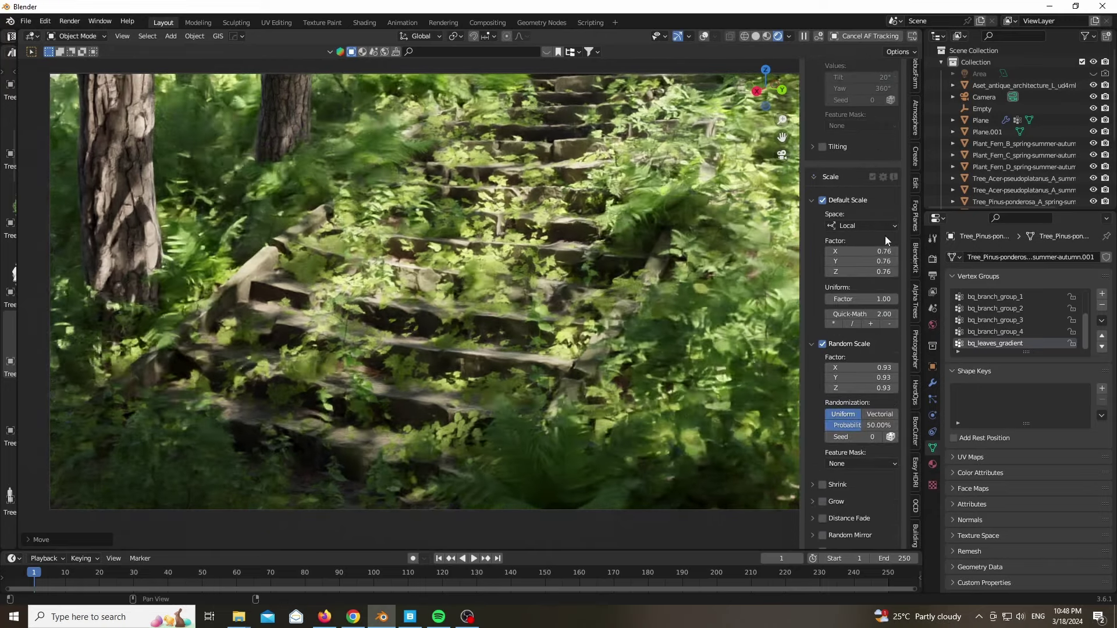
pyautogui.scroll(14, 843, 186)
pyautogui.click(858, 335)
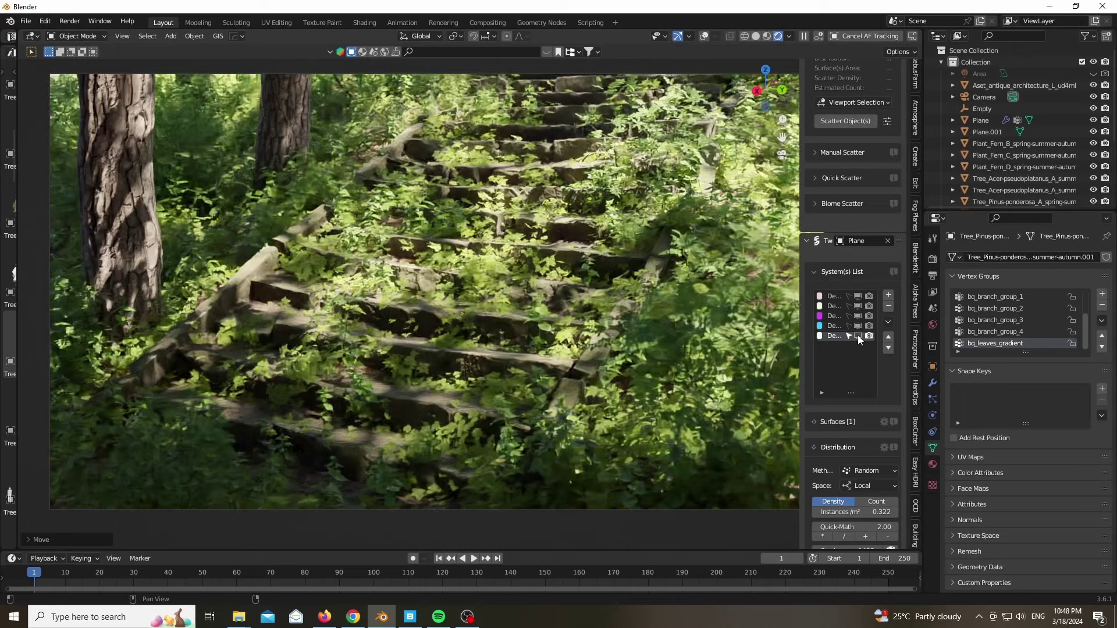
pyautogui.scroll(-1, 504, 194)
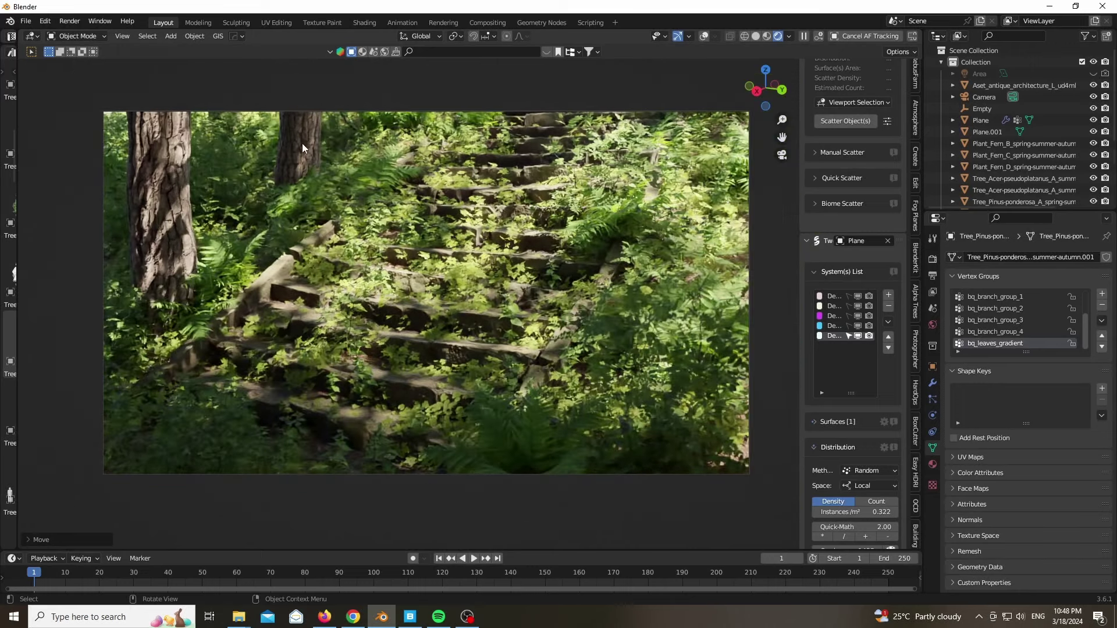
# Try to duplicate the Acer pseudoplatanus tree horizontally to another spot in the scene
pyautogui.click(302, 143)
pyautogui.hotkey('shift', 'd')
pyautogui.hotkey('shift', 'z')
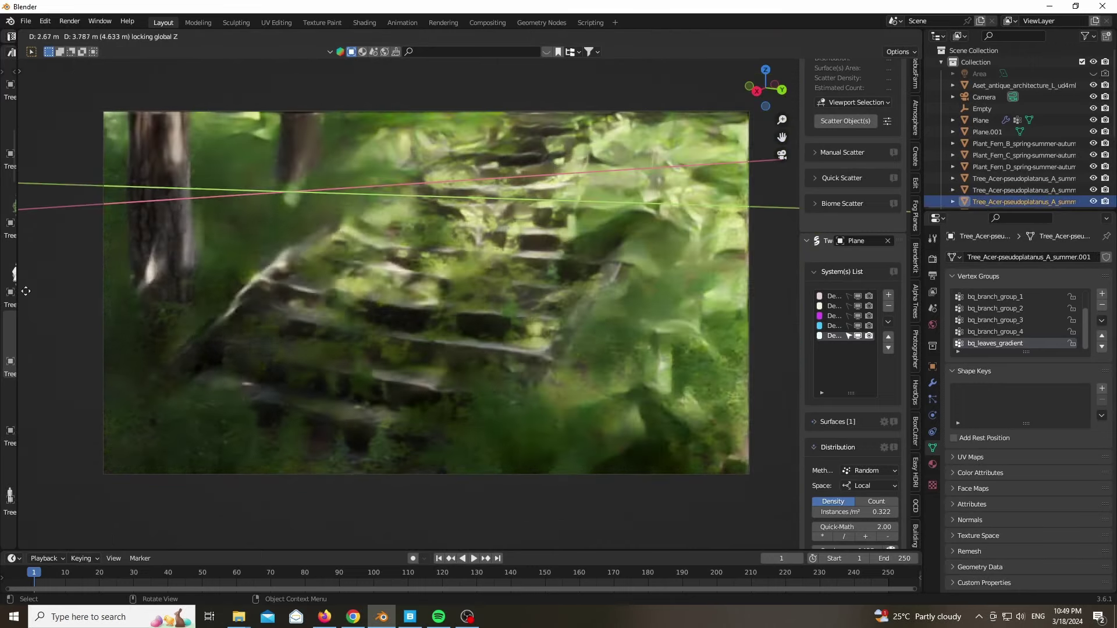
pyautogui.click(887, 207)
pyautogui.moveTo(759, 86); pyautogui.dragTo(759, 93)
pyautogui.scroll(-3, 396, 229)
pyautogui.hotkey('ctrl', 'z')
pyautogui.press('KP_0')
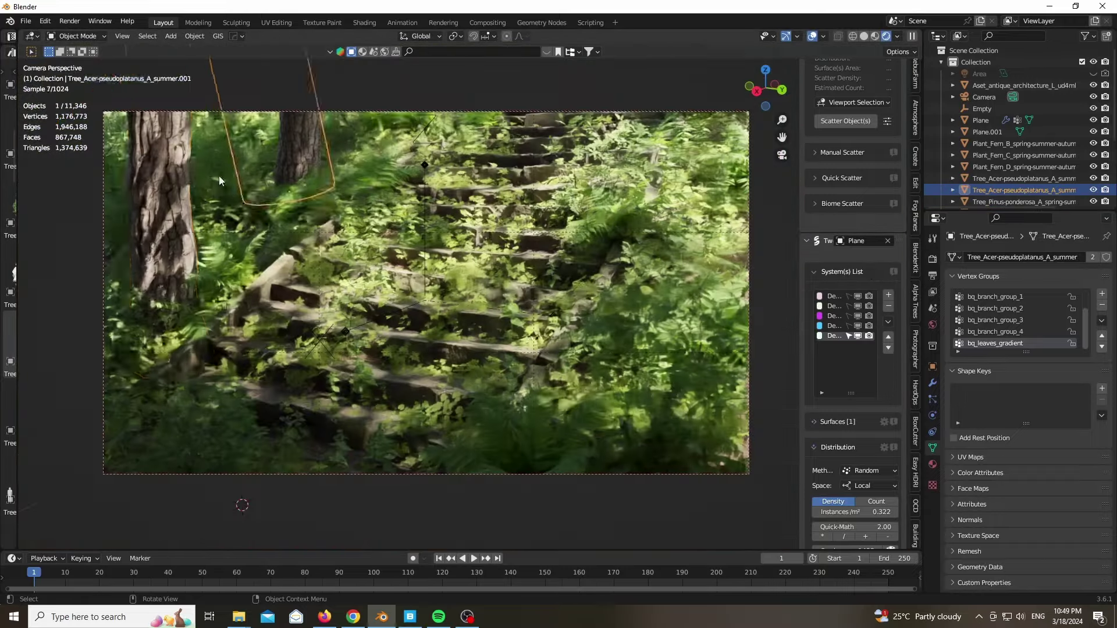
# Duplicate the Pinus ponderosa A tree horizontally by about 4.2 m to the opposite side of the staircase
pyautogui.click(1023, 201)
pyautogui.hotkey('shift', 'd')
pyautogui.hotkey('shift', 'z')
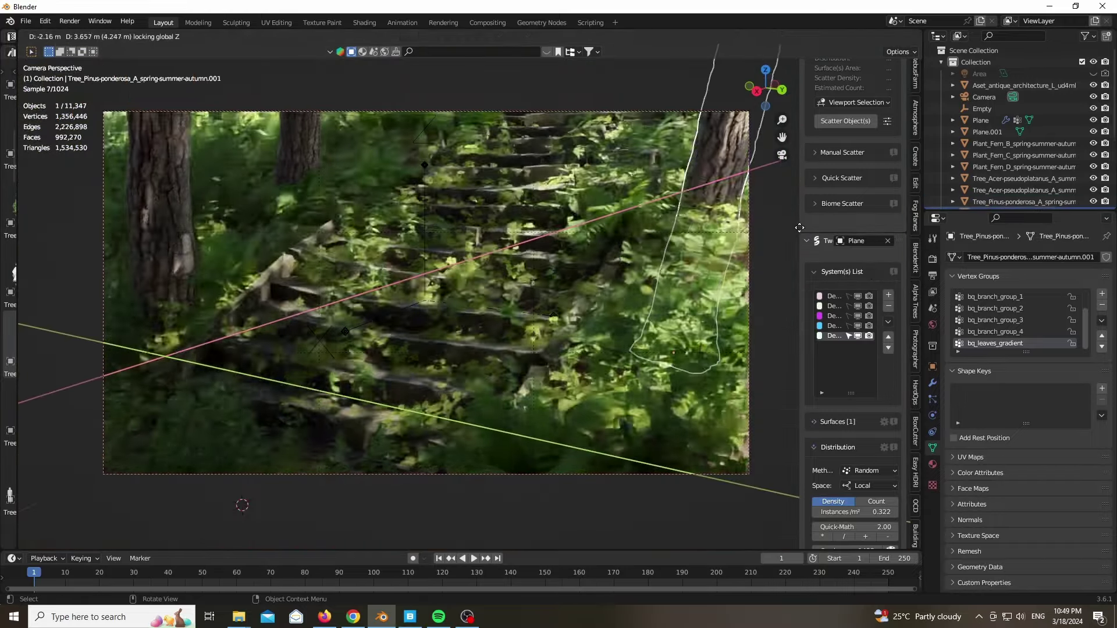
pyautogui.click(799, 227)
# Disable shadow ray visibility for the duplicated Pinus ponderosa A tree
pyautogui.click(933, 366)
pyautogui.scroll(-6, 994, 428)
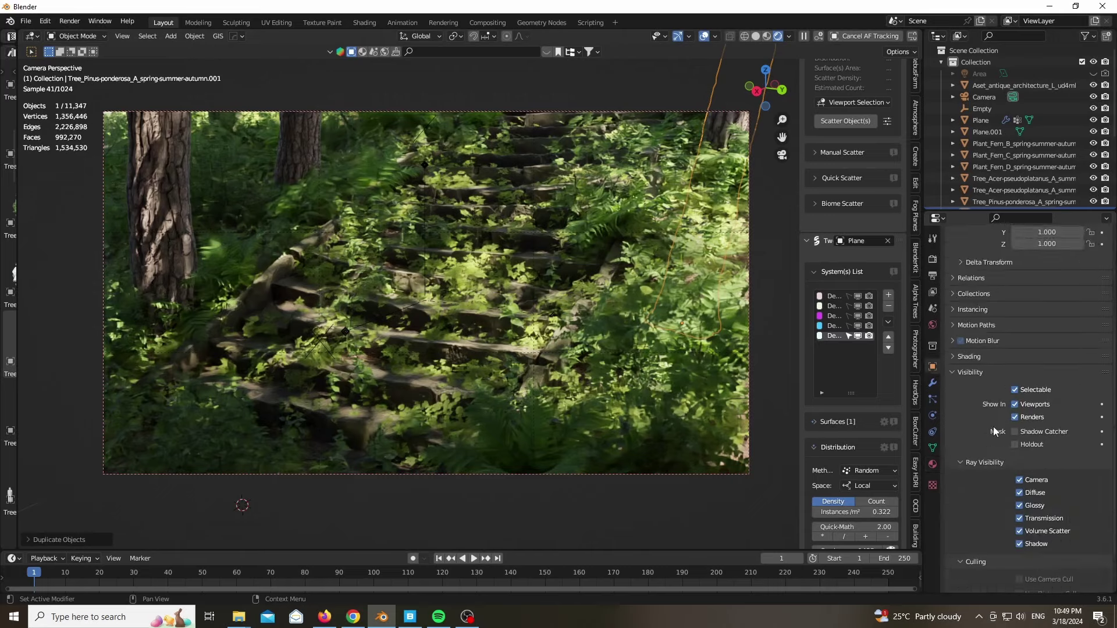
pyautogui.scroll(-3, 994, 427)
pyautogui.click(1033, 485)
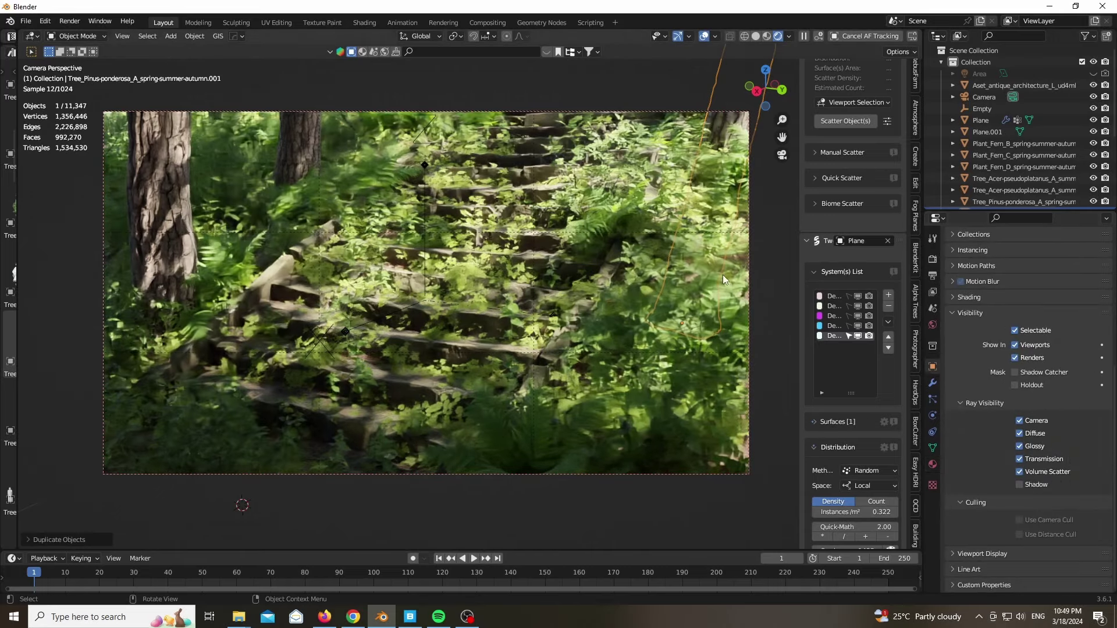
# Move the duplicated Pinus ponderosa A tree horizontally by about 1.2 m, keeping its height locked, and check it in the camera view
pyautogui.press('g')
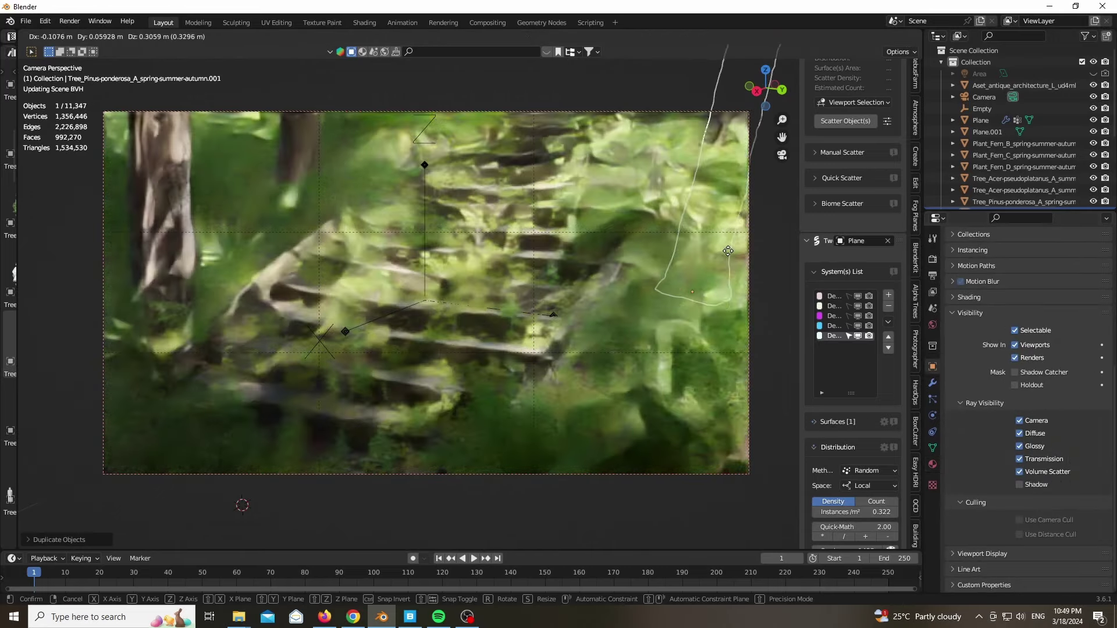
pyautogui.hotkey('shift', 'z')
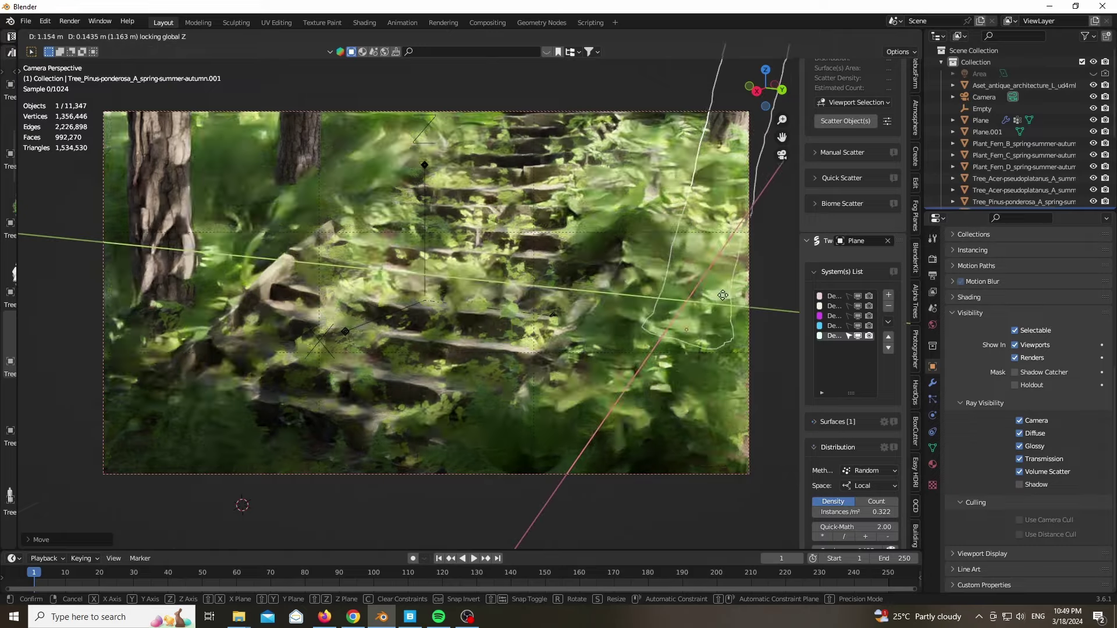
pyautogui.click(693, 291)
pyautogui.scroll(4, 104, 236)
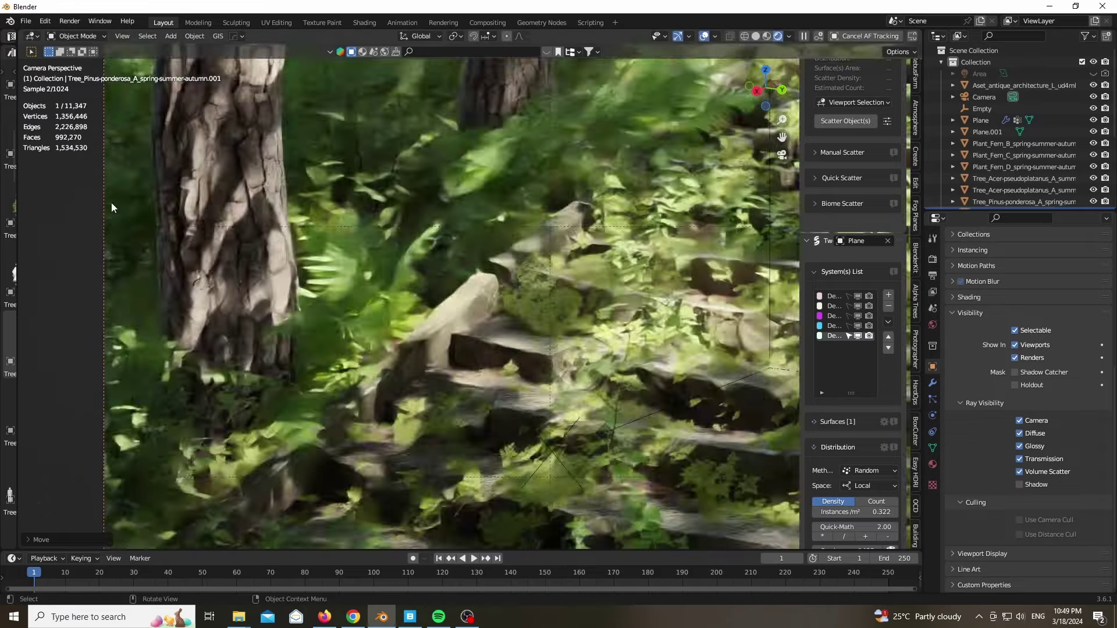
pyautogui.scroll(4, 117, 233)
pyautogui.scroll(-3, 149, 339)
pyautogui.scroll(7, 242, 93)
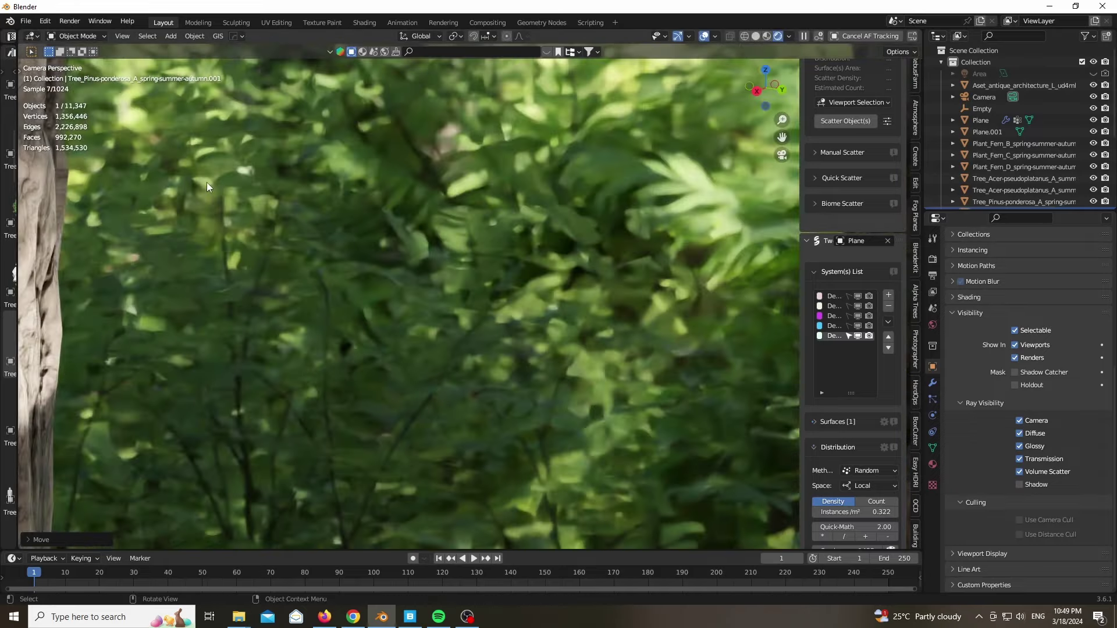
pyautogui.scroll(-5, 198, 100)
# Straighten the duplicated pine with a rotation of about -12°, shift it toward the image edge, and hide the viewport overlays
pyautogui.press('r')
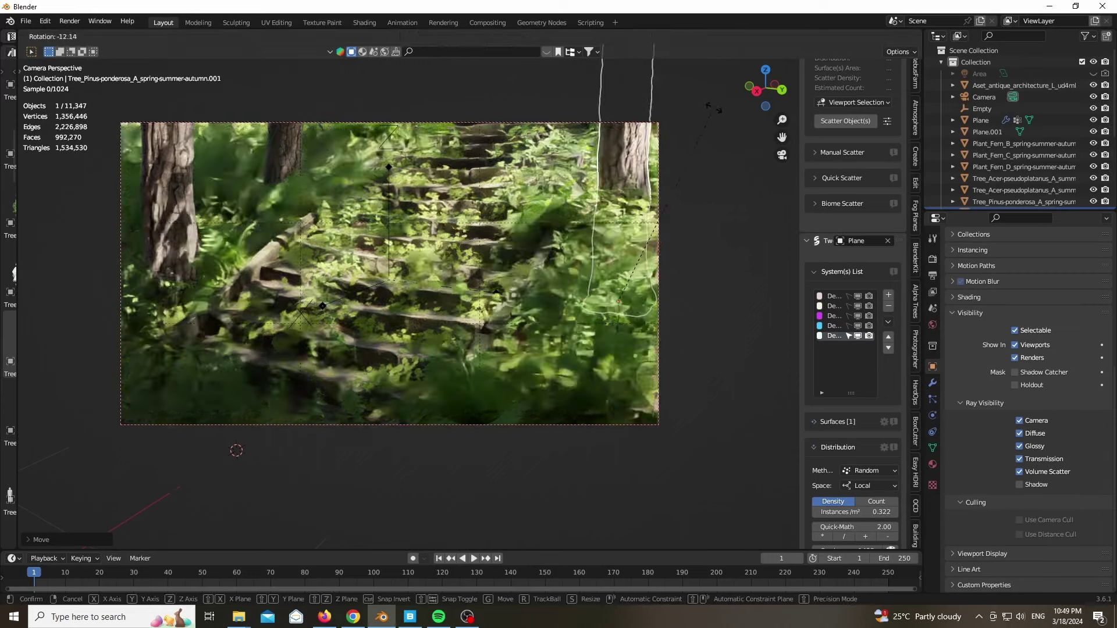
pyautogui.press('g')
pyautogui.click(750, 160)
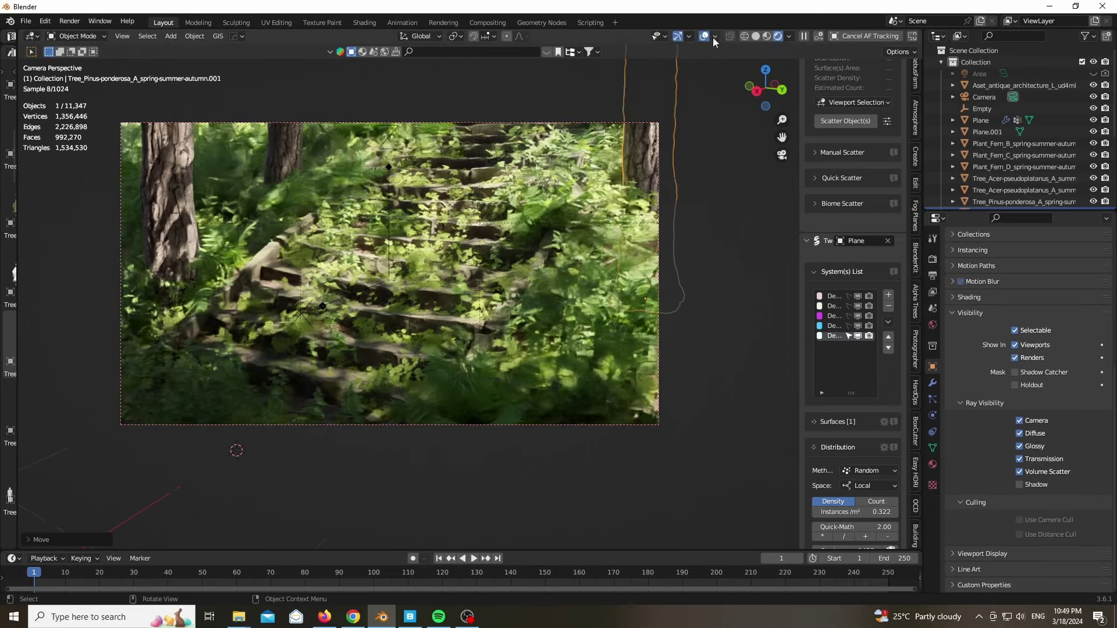
pyautogui.click(704, 36)
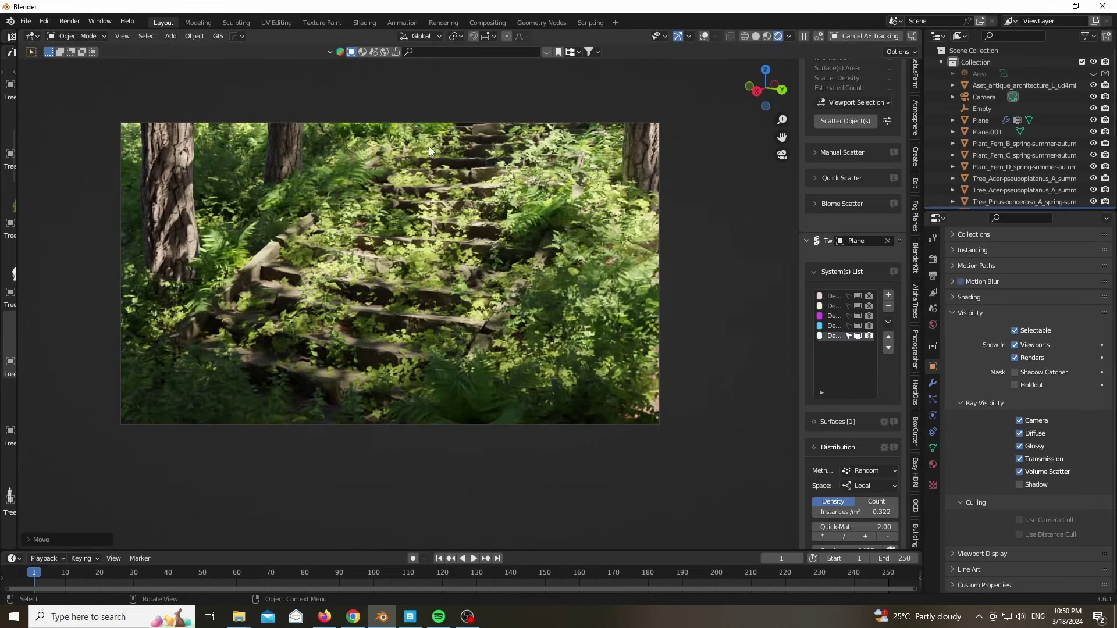
# Add a cube and scale it up until it encloses the camera and the visible scene
pyautogui.hotkey('shift', 'a')
pyautogui.moveTo(408, 42)
pyautogui.click(487, 52)
pyautogui.press('s')
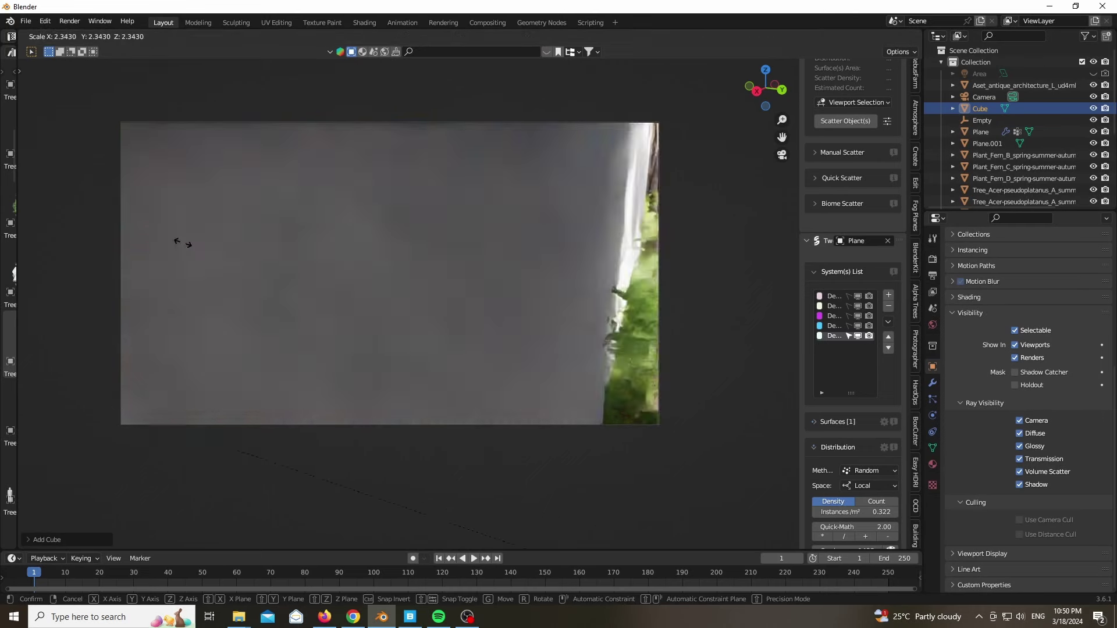
pyautogui.click(64, 397)
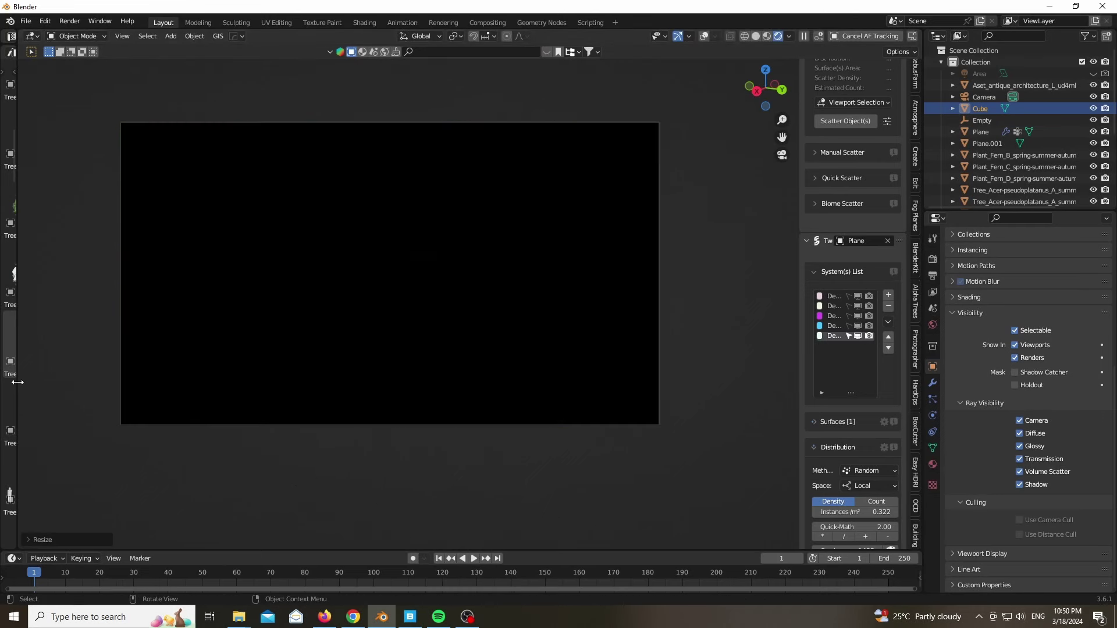
# Widen the area beside the viewport, switch it to the Shader Editor, and create a new material for the cube
pyautogui.moveTo(17, 382); pyautogui.dragTo(487, 251)
pyautogui.click(13, 52)
pyautogui.click(58, 175)
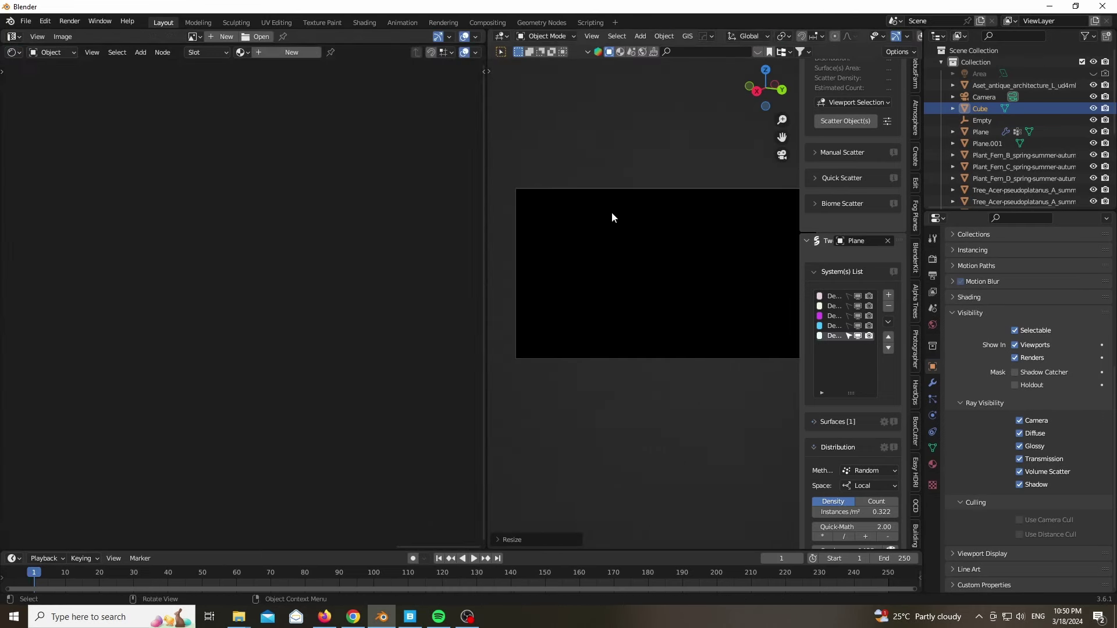
pyautogui.press('n')
pyautogui.click(288, 52)
pyautogui.scroll(-8, 215, 147)
pyautogui.moveTo(168, 178); pyautogui.dragTo(277, 60, button='middle')
pyautogui.scroll(5, 173, 103)
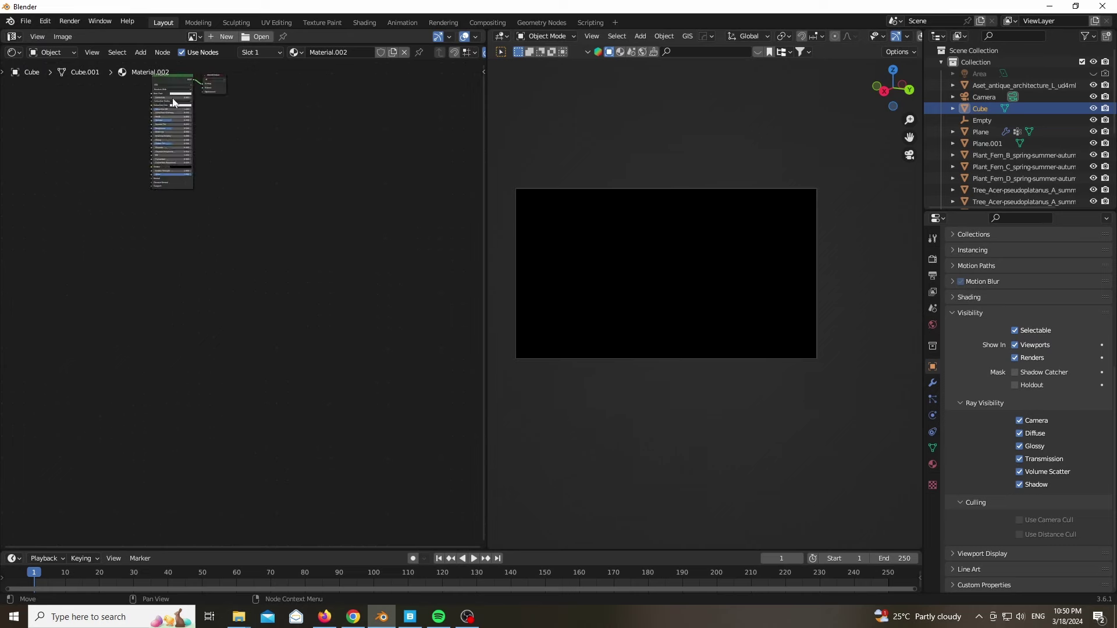
# Replace the cube material's Principled BSDF with a Principled Volume node connected to the Volume input of the Material Output
pyautogui.click(172, 103)
pyautogui.press('x')
pyautogui.click(104, 106)
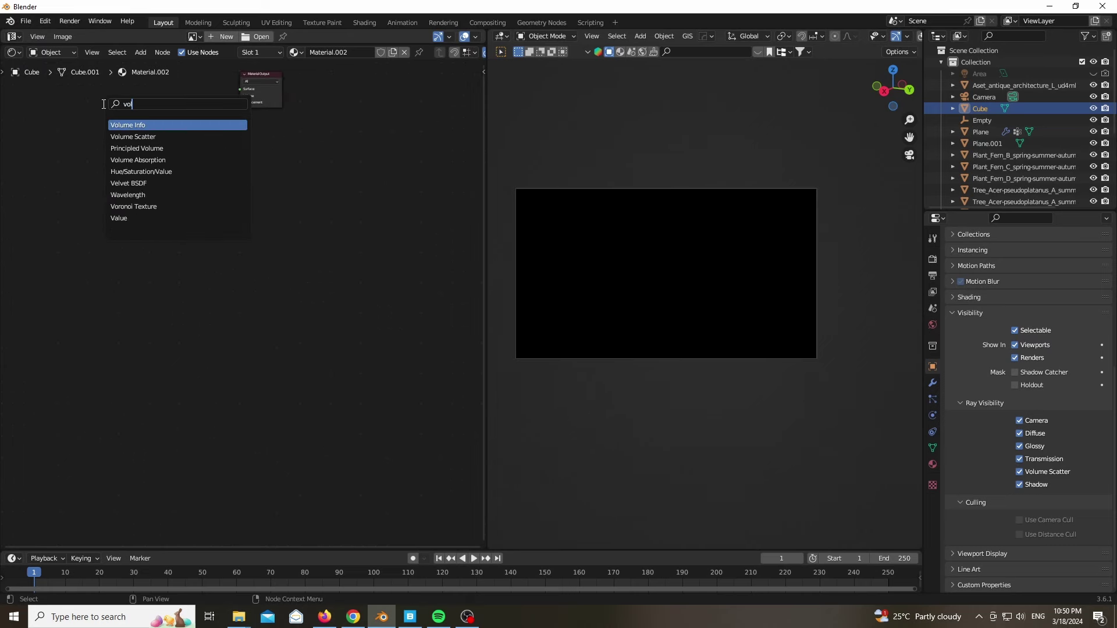
pyautogui.click(174, 147)
pyautogui.click(100, 133)
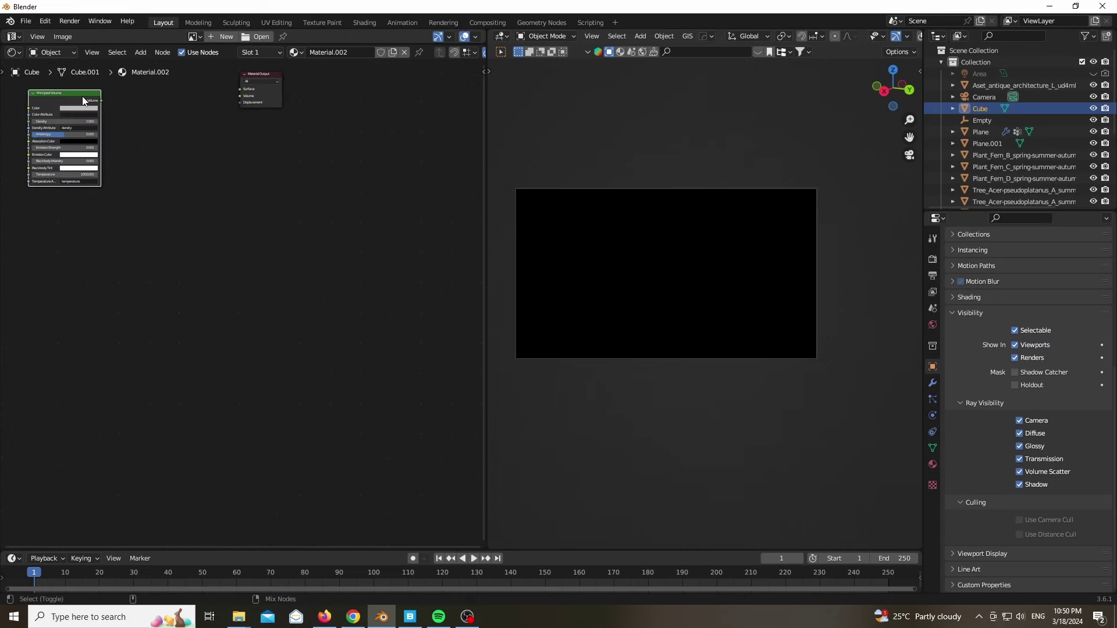
pyautogui.moveTo(103, 100); pyautogui.dragTo(239, 96)
# Set the Principled Volume's density to 0.020 and its anisotropy to about 0.736
pyautogui.scroll(12, 29, 76)
pyautogui.scroll(4, 657, 268)
pyautogui.scroll(-4, 655, 269)
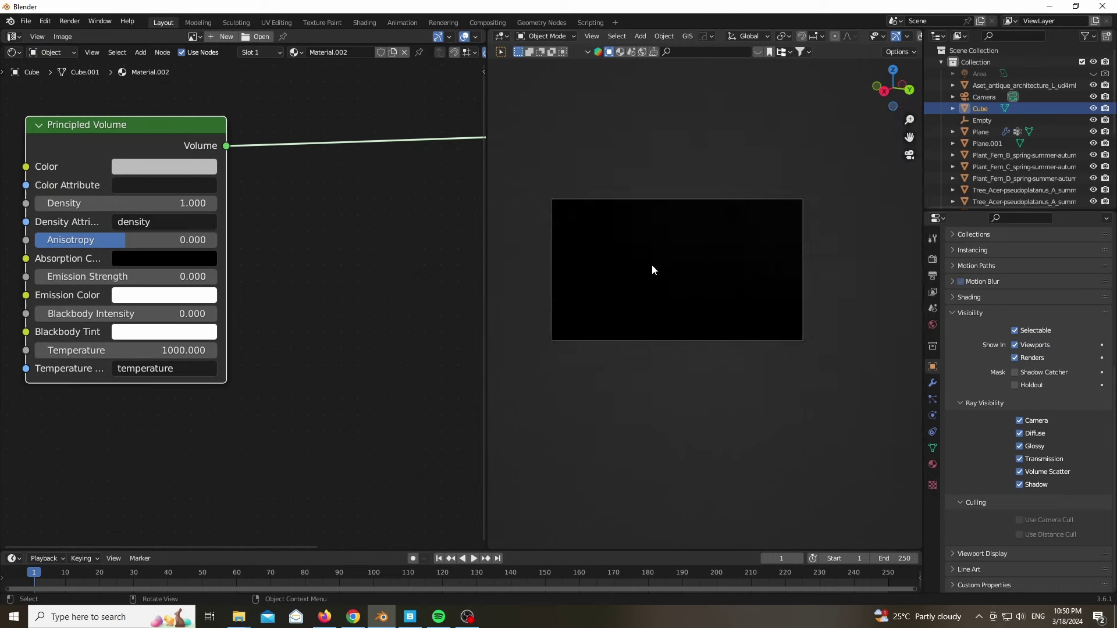
pyautogui.scroll(3, 651, 269)
pyautogui.keyDown('shift'); pyautogui.moveTo(152, 204); pyautogui.dragTo(72, 203); pyautogui.keyUp('shift')
pyautogui.moveTo(125, 240); pyautogui.dragTo(188, 240)
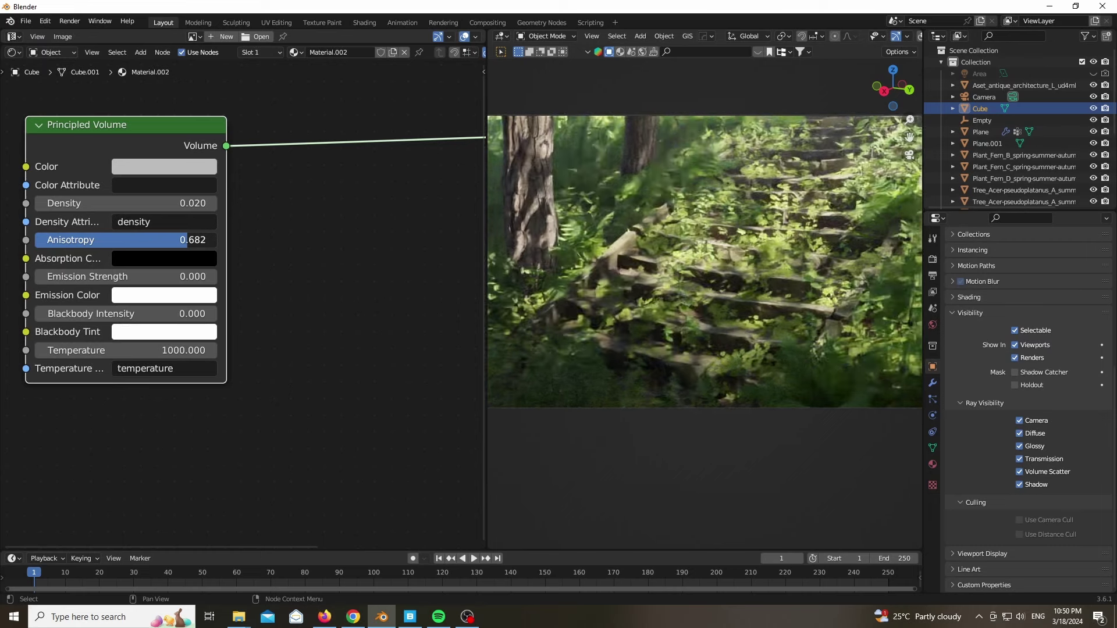
# Brighten the volume colour to value 1.000 with a faint warm tint, and shrink the Shader Editor to enlarge the viewport
pyautogui.click(164, 166)
pyautogui.moveTo(255, 205); pyautogui.dragTo(255, 185)
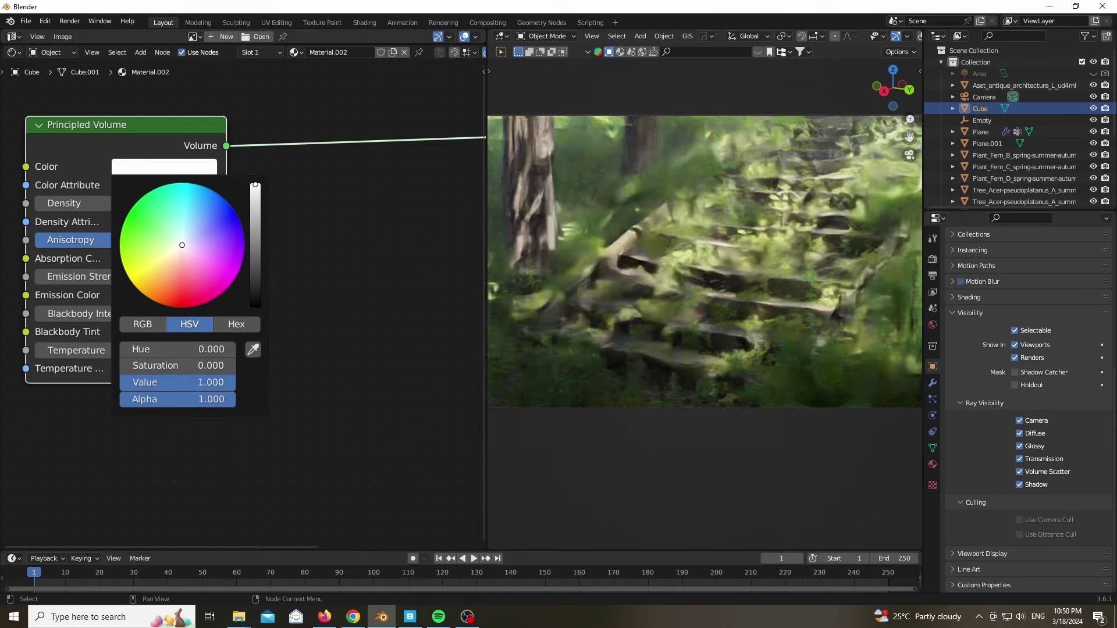
pyautogui.moveTo(488, 299); pyautogui.dragTo(390, 300)
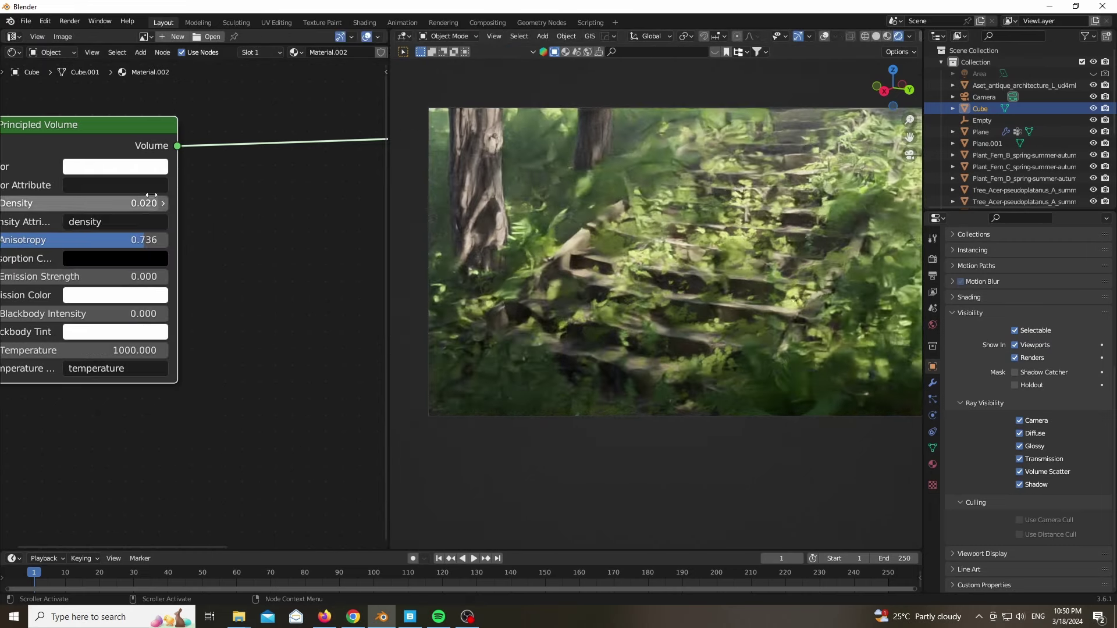
pyautogui.click(132, 167)
pyautogui.moveTo(135, 247); pyautogui.dragTo(131, 251)
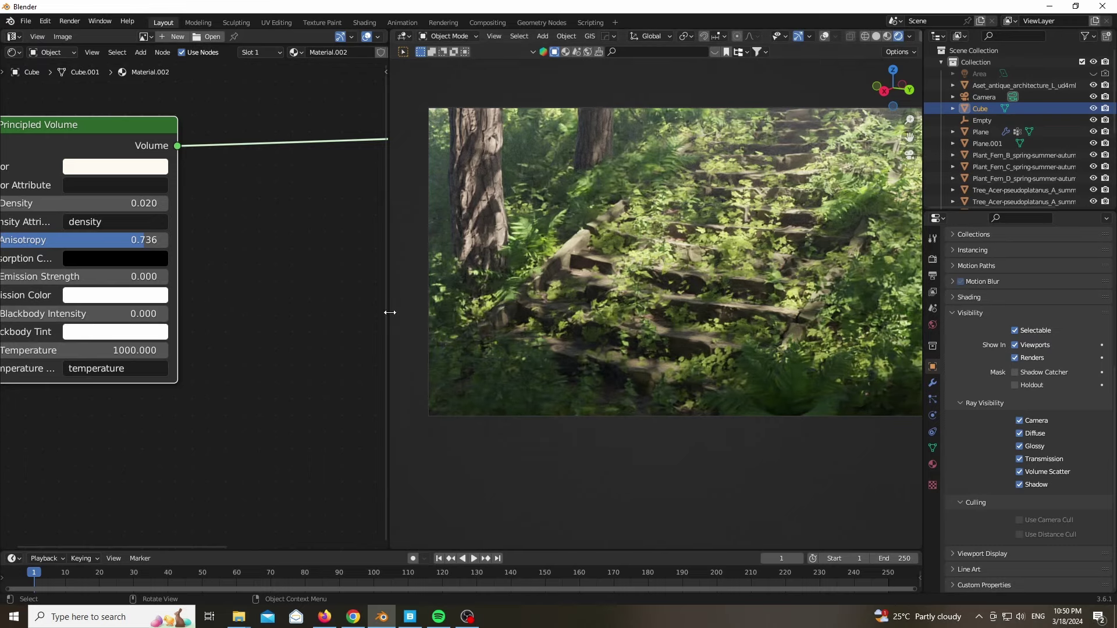
pyautogui.moveTo(389, 312); pyautogui.dragTo(19, 312)
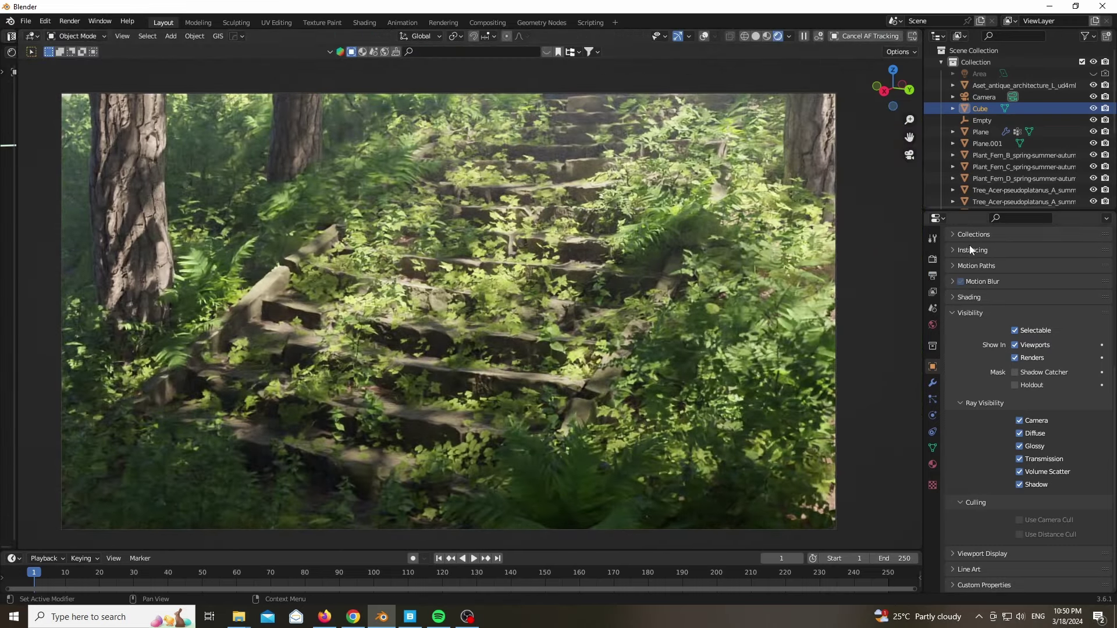
# Collapse the render settings, expand Color Management, and choose AgX as the view transform
pyautogui.click(933, 259)
pyautogui.scroll(5, 977, 323)
pyautogui.moveTo(954, 333); pyautogui.dragTo(917, 519)
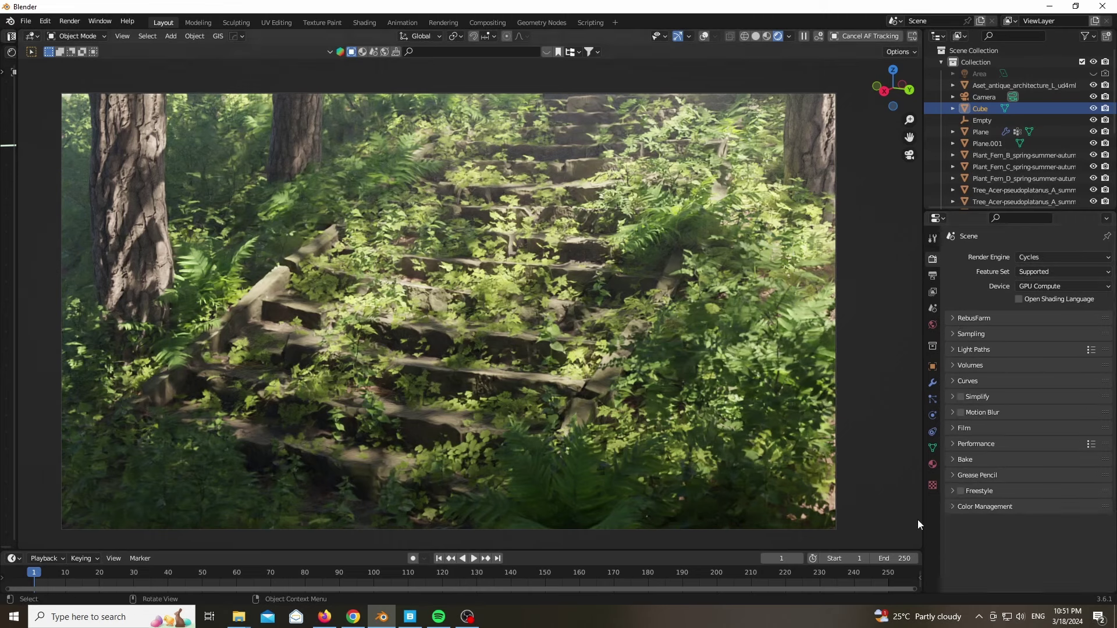
pyautogui.click(955, 507)
pyautogui.click(1020, 511)
pyautogui.click(1023, 483)
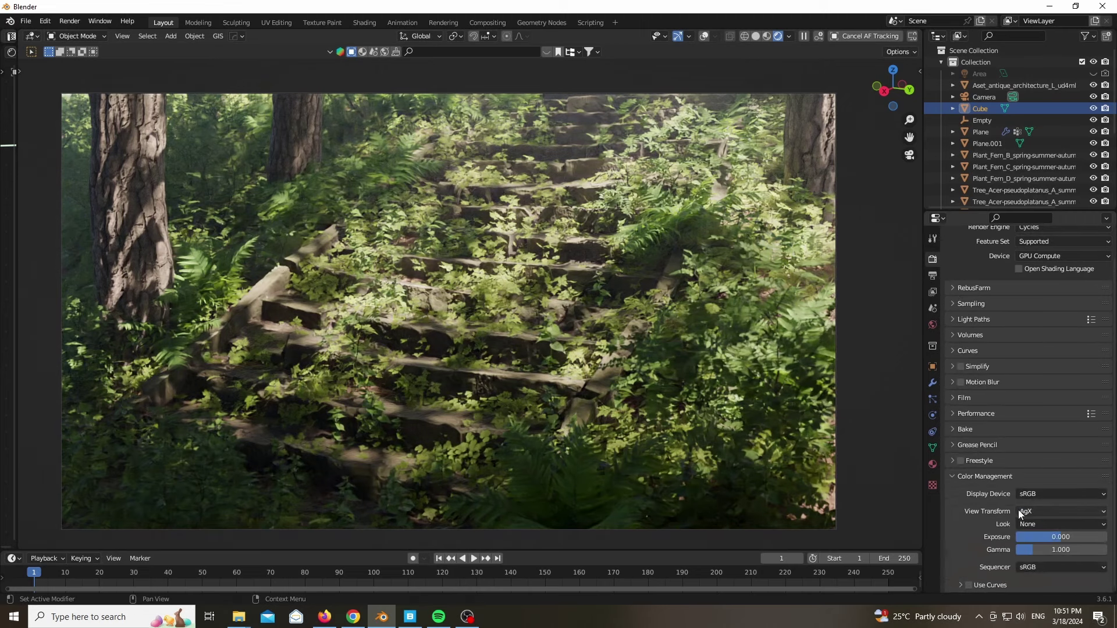
# Compare the Filmic view transform with AgX, returning to AgX
pyautogui.click(1040, 509)
pyautogui.click(1043, 481)
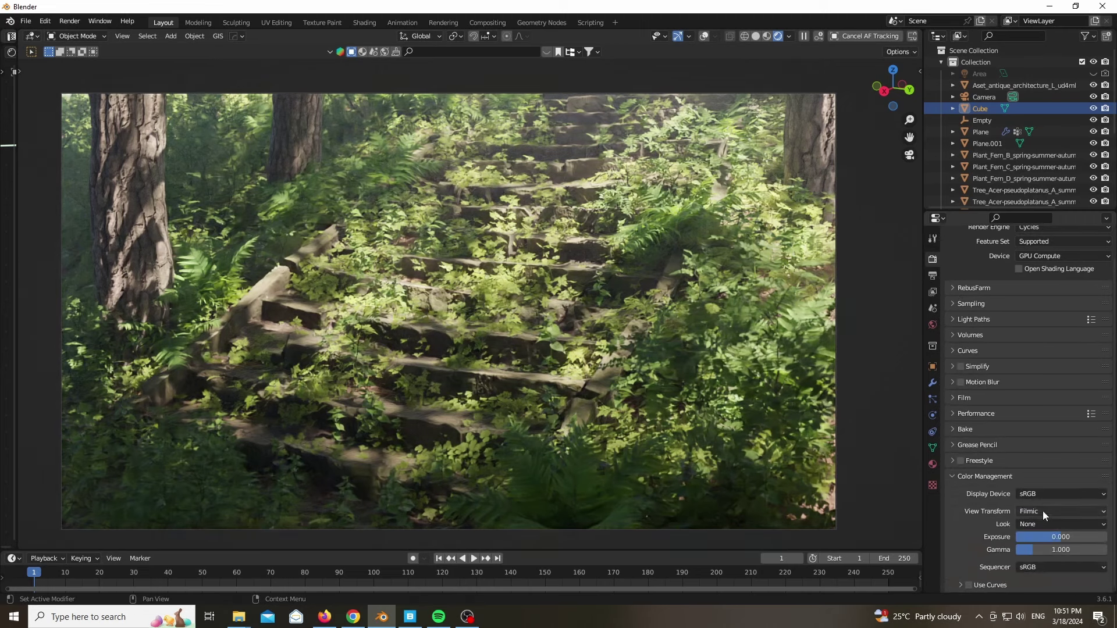
pyautogui.click(1042, 511)
pyautogui.click(1048, 507)
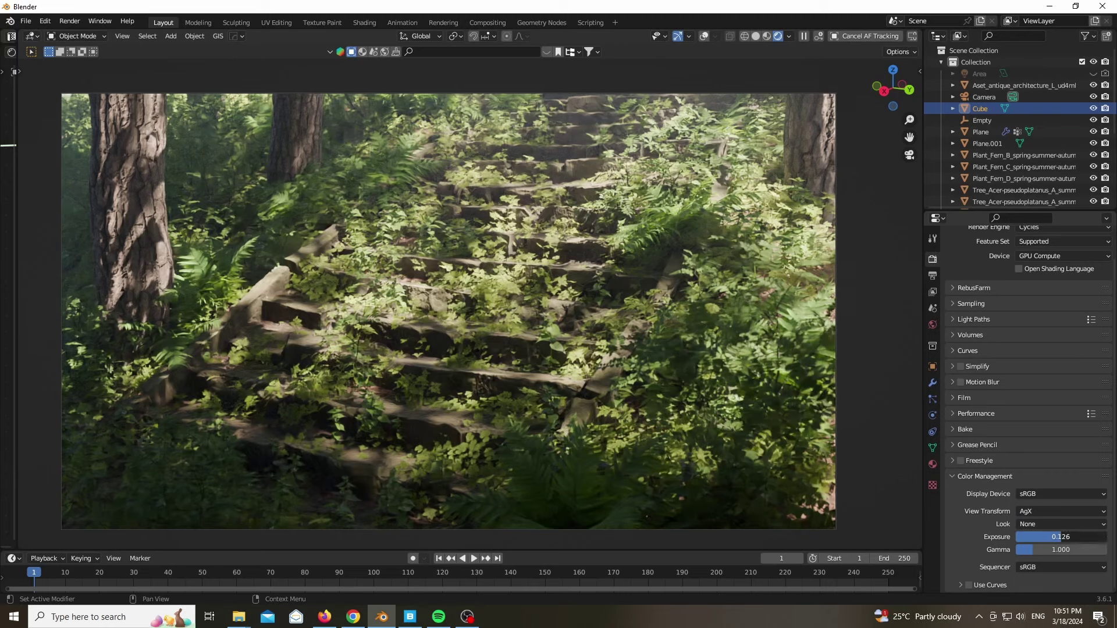
# Raise the Color Management exposure to about 0.377, keeping AgX as the view transform
pyautogui.moveTo(1058, 537); pyautogui.dragTo(1056, 549)
pyautogui.rightClick(1061, 550)
pyautogui.click(1038, 514)
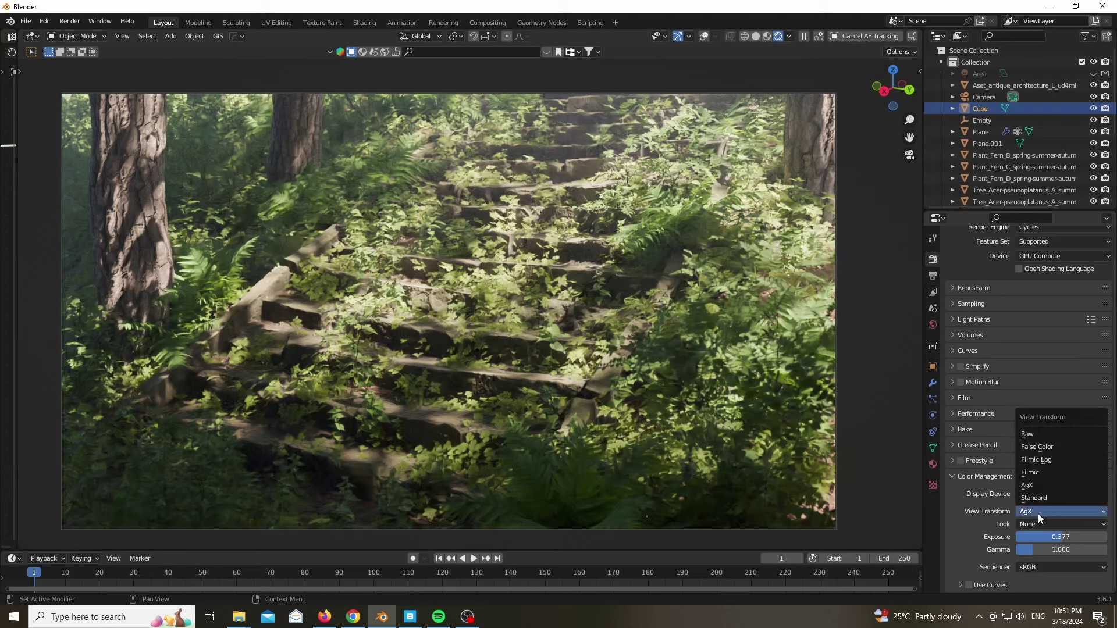
pyautogui.click(1038, 514)
# Test the High Contrast and Punchy looks and a gamma of about 1.06, returning the look to None
pyautogui.click(1038, 523)
pyautogui.click(1034, 485)
pyautogui.click(1038, 526)
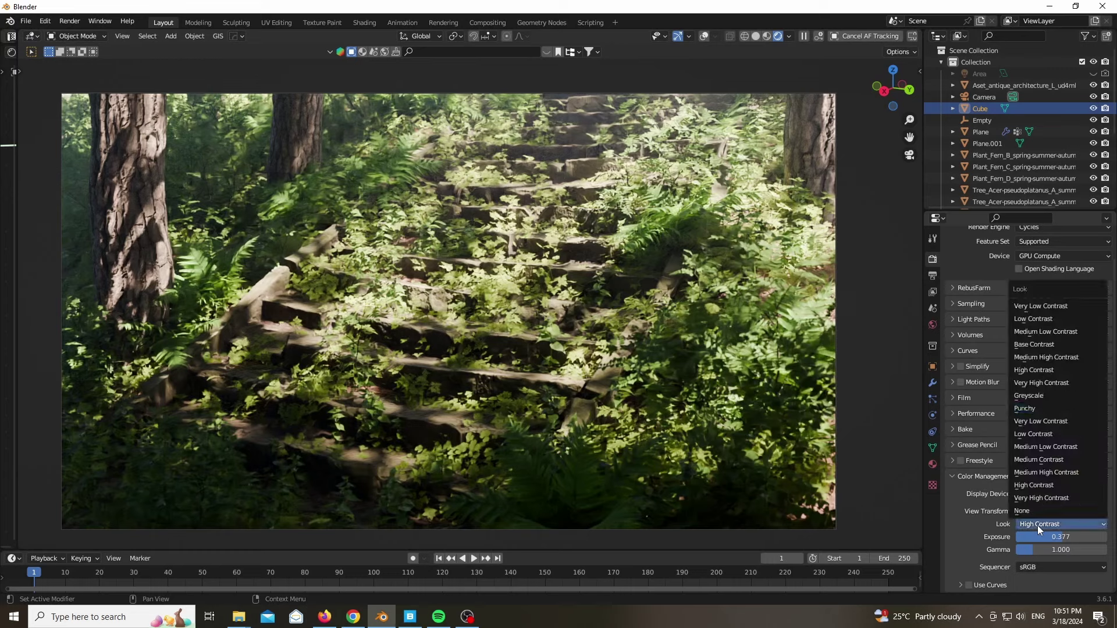
pyautogui.click(1042, 408)
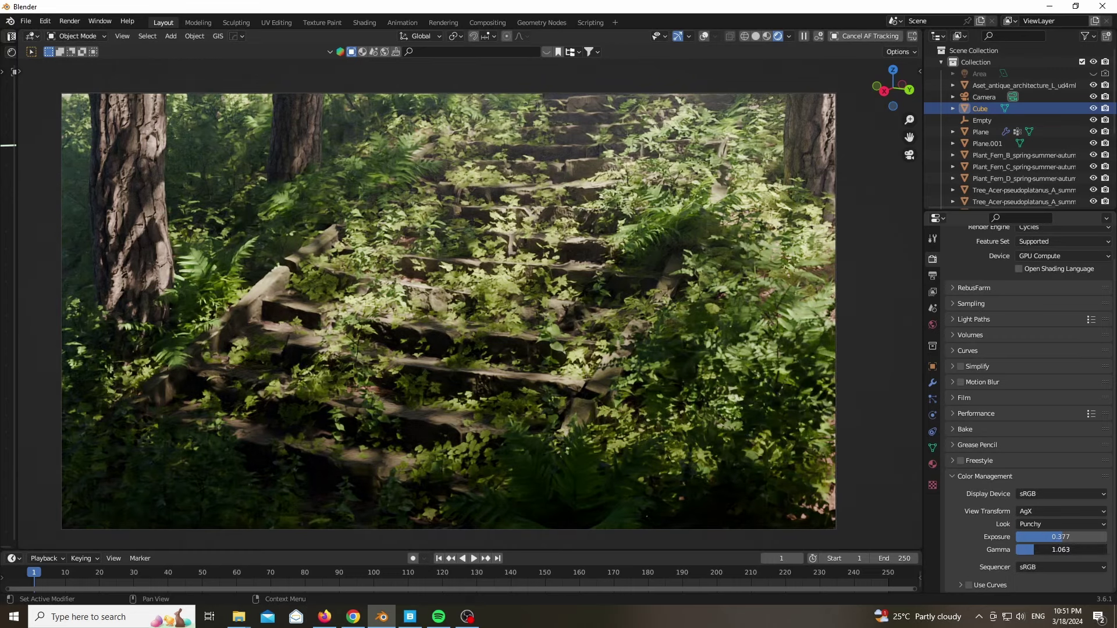
pyautogui.moveTo(1042, 550); pyautogui.dragTo(1047, 549)
pyautogui.rightClick(1046, 550)
pyautogui.click(1045, 524)
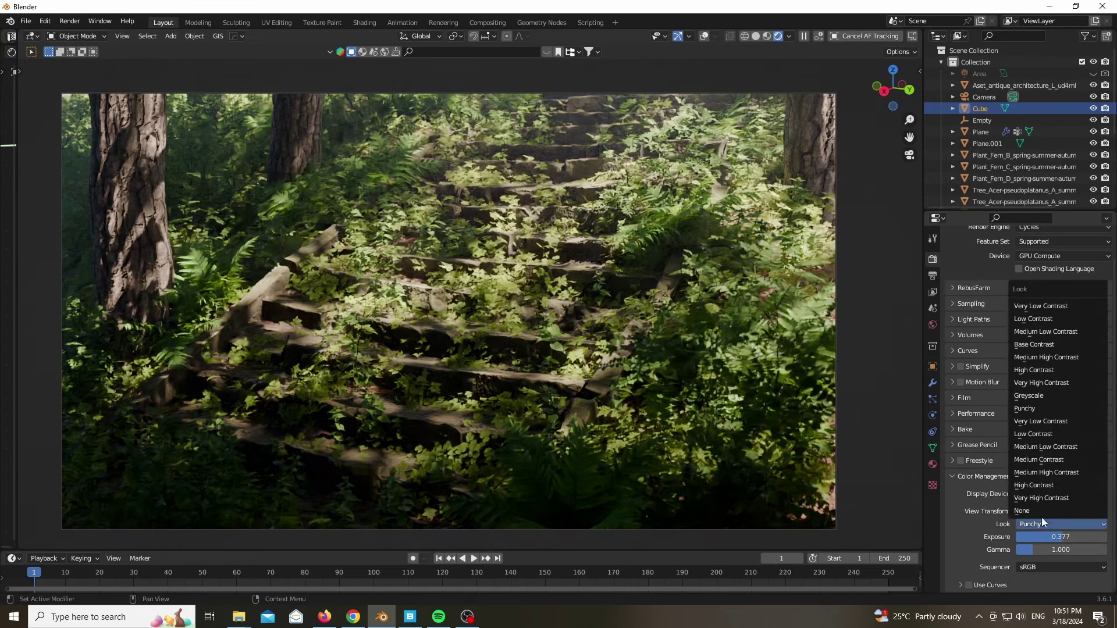
pyautogui.click(1039, 510)
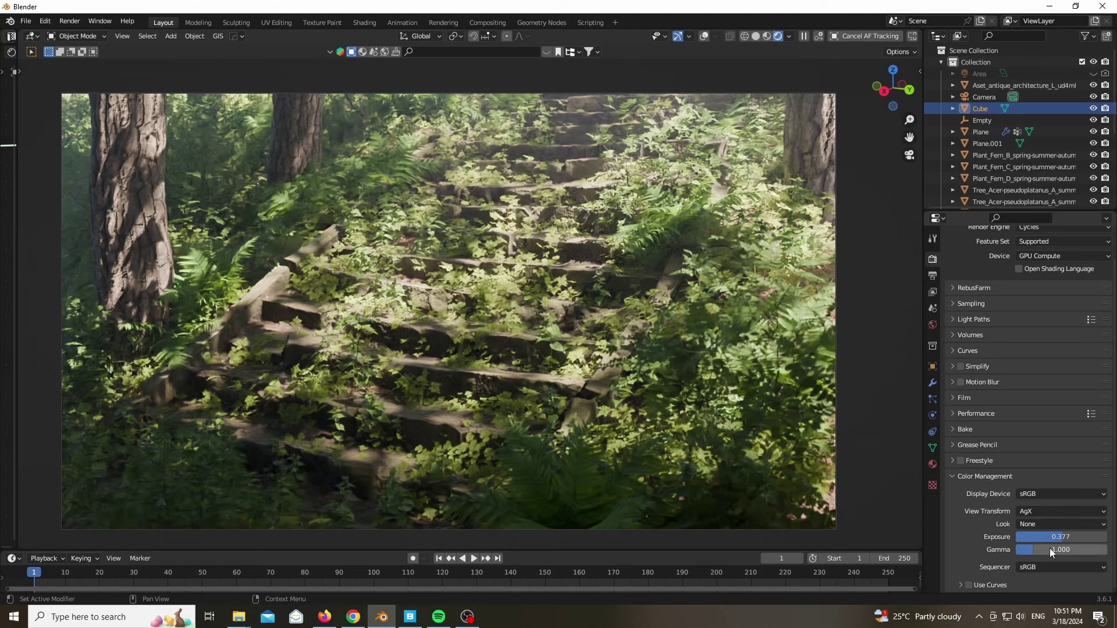
# Lower the gamma to about 0.874, and enable Use Curves with a slight S-shape on the combined curve
pyautogui.moveTo(1050, 548); pyautogui.dragTo(1036, 549)
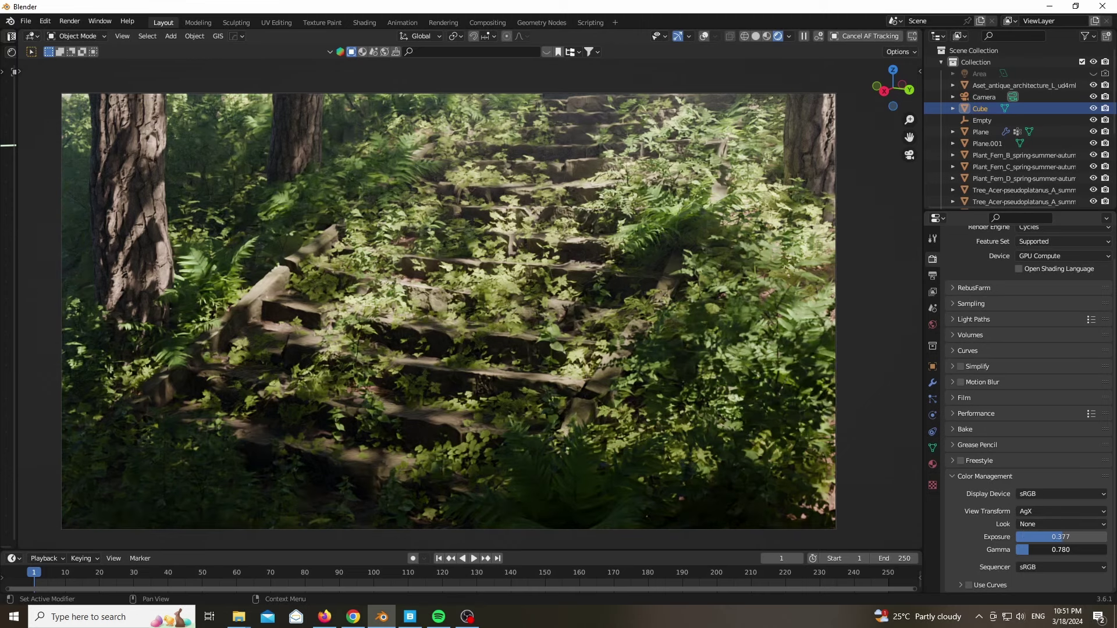
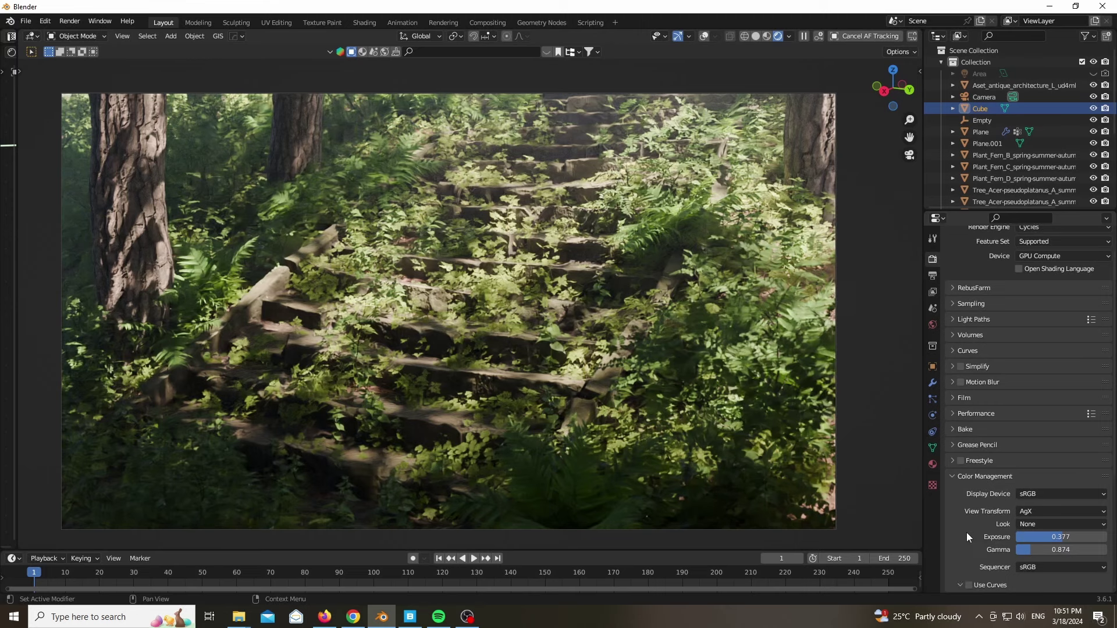
pyautogui.scroll(-6, 966, 533)
pyautogui.click(968, 403)
pyautogui.click(965, 515)
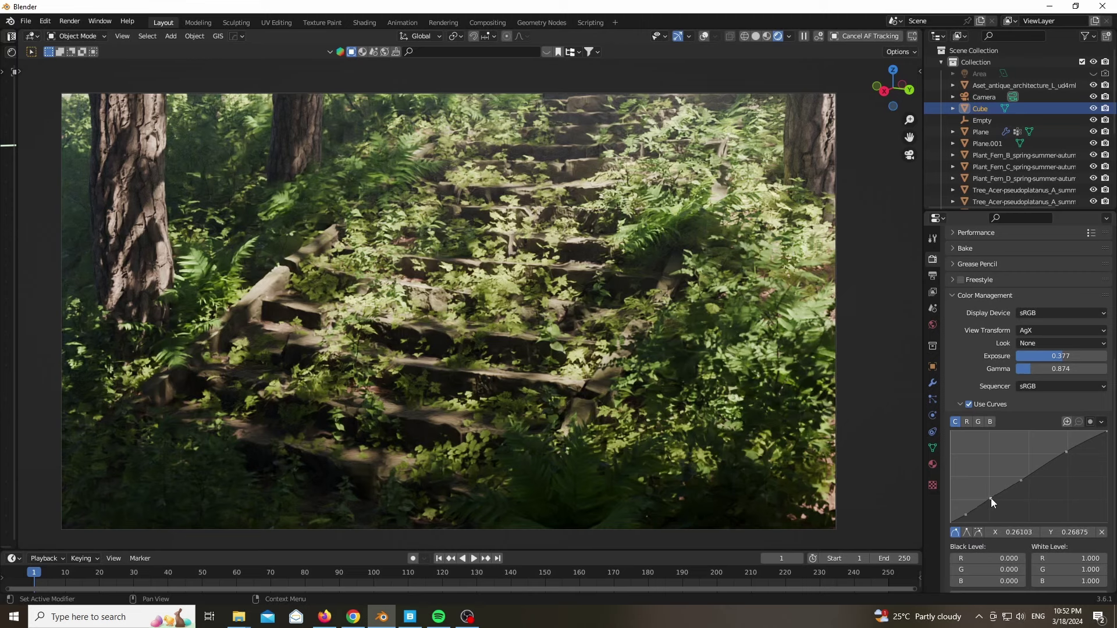
pyautogui.click(951, 523)
# Adjust the green channel curve's midtones and place a red channel midpoint at about X 0.456, Y 0.481
pyautogui.click(978, 422)
pyautogui.click(1022, 478)
pyautogui.moveTo(1017, 477); pyautogui.dragTo(1019, 479)
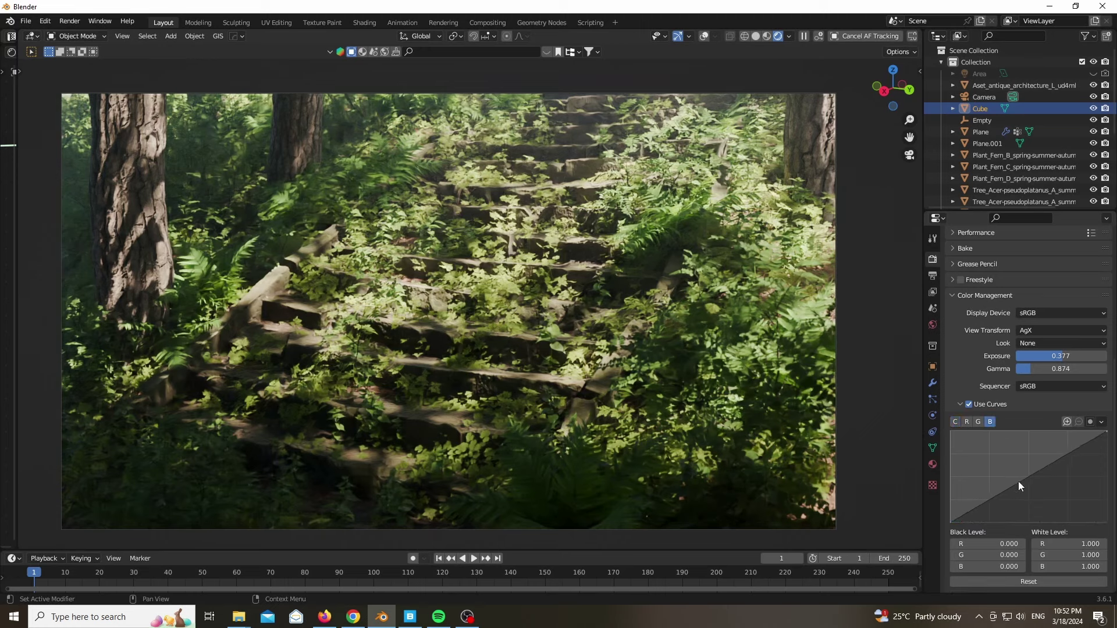
pyautogui.click(967, 422)
pyautogui.click(1022, 478)
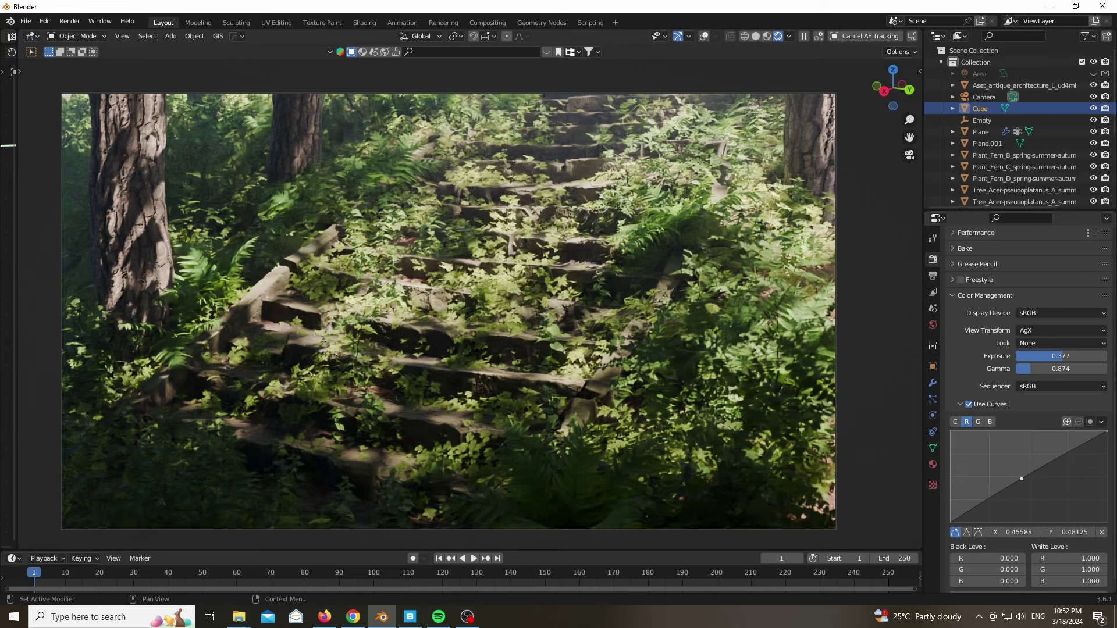
pyautogui.scroll(-1, 368, 282)
pyautogui.scroll(1, 476, 285)
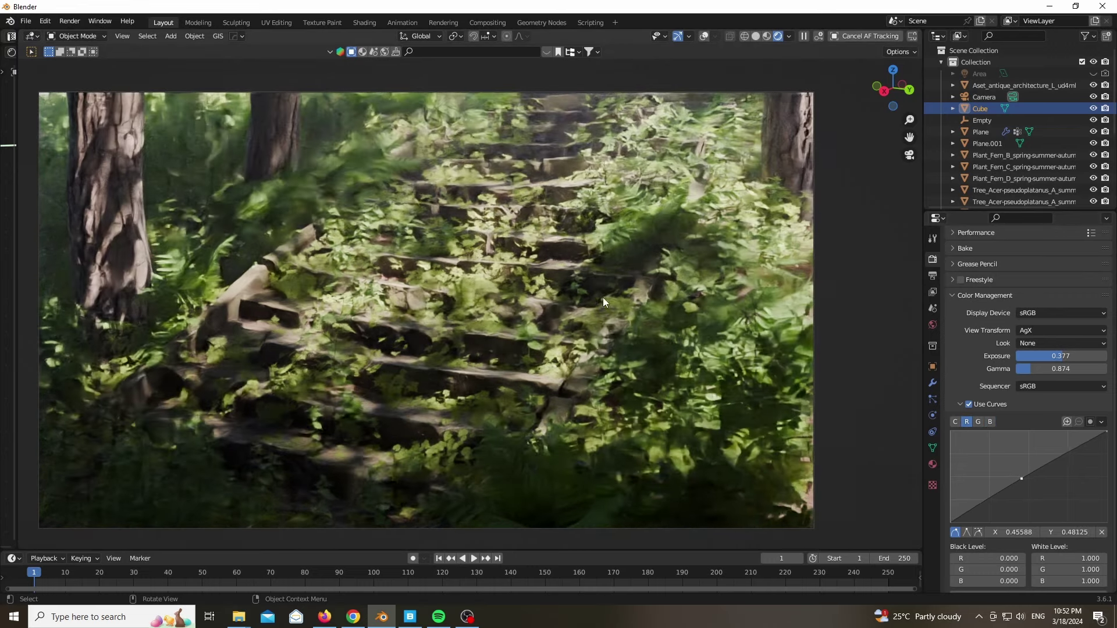
pyautogui.scroll(-1, 637, 326)
pyautogui.rightClick(542, 324)
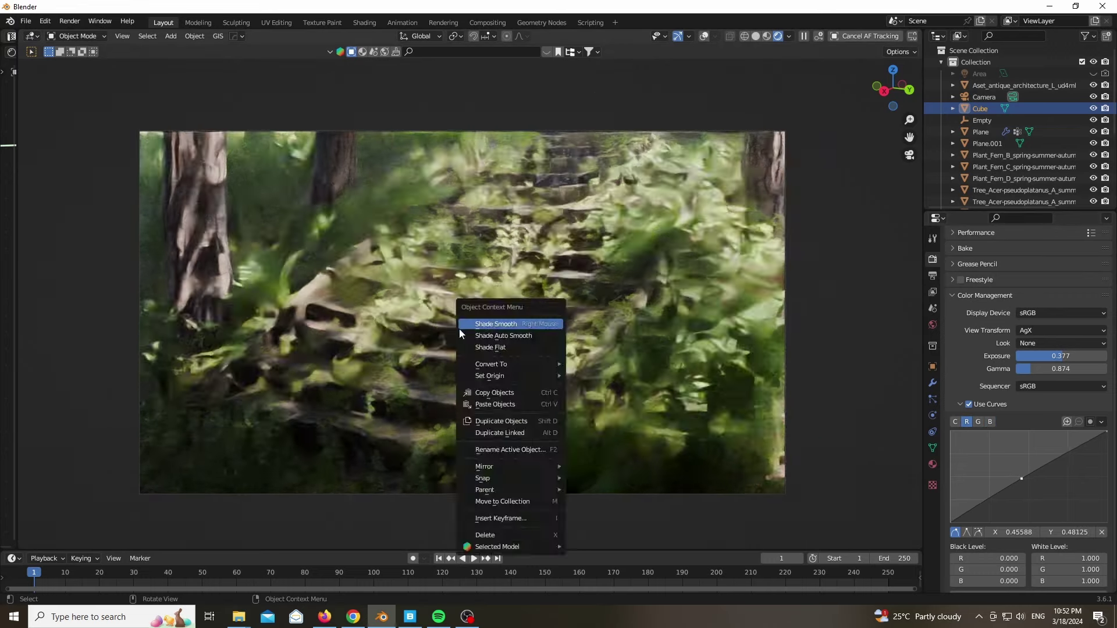
# Enable Camera Post FX in the Photographer add-on, show it in Camera viewport rendering, and set the passepartout to 1
pyautogui.press('n')
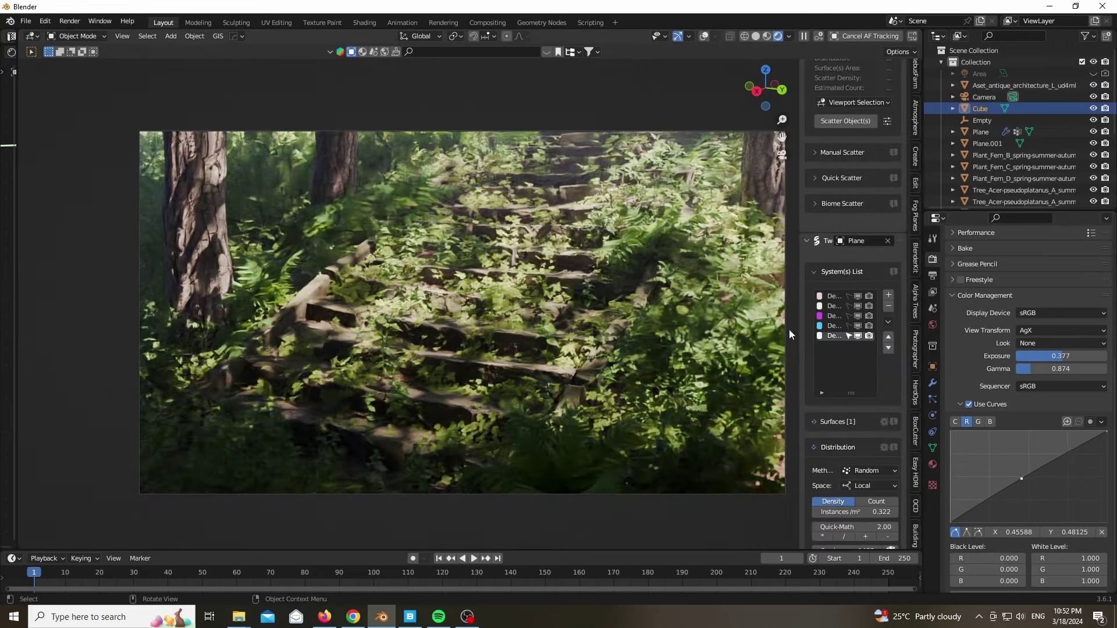
pyautogui.scroll(-2, 917, 212)
pyautogui.click(916, 229)
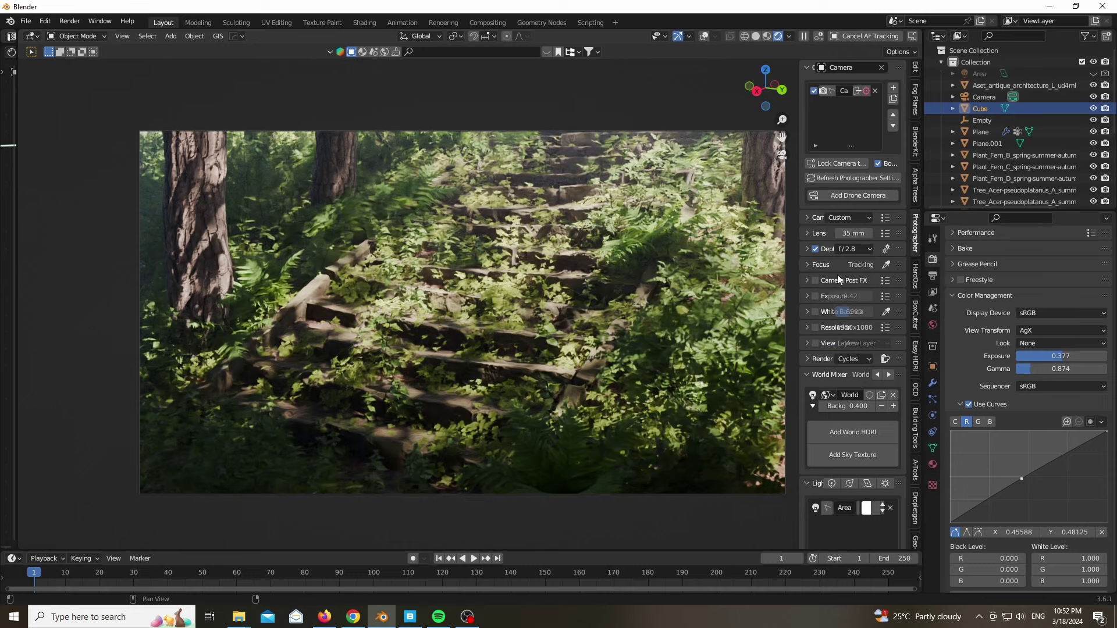
pyautogui.moveTo(799, 280); pyautogui.dragTo(776, 281)
pyautogui.click(785, 280)
pyautogui.click(870, 299)
pyautogui.click(844, 312)
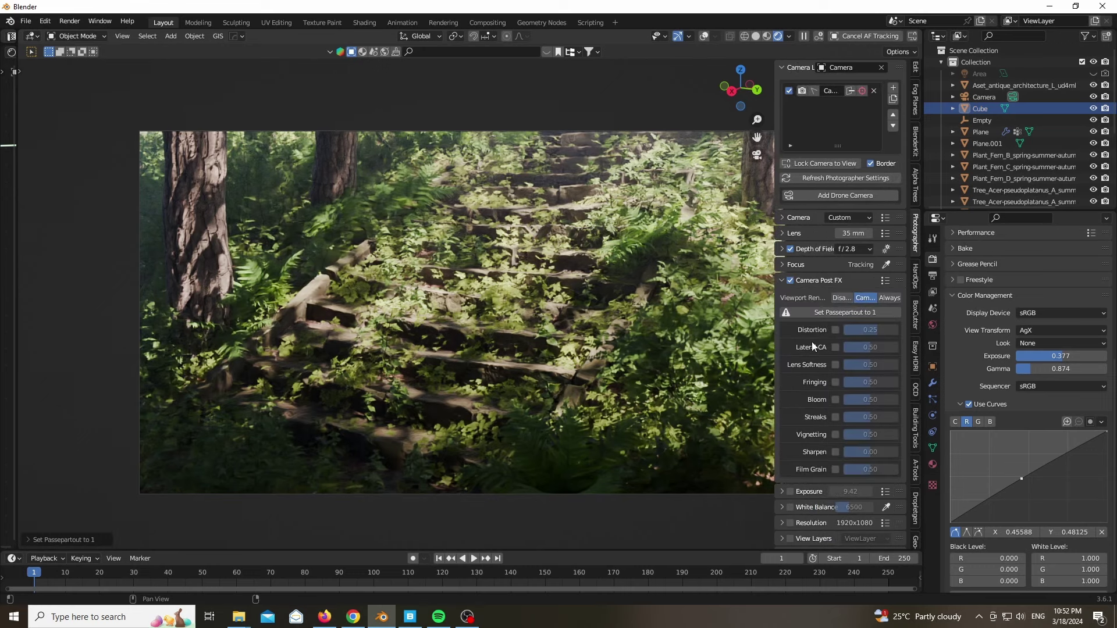
# Enable the Bloom post effect with an amount of 0.23 and High quality
pyautogui.scroll(-2, 813, 343)
pyautogui.click(834, 352)
pyautogui.moveTo(870, 353); pyautogui.dragTo(855, 353)
pyautogui.click(855, 369)
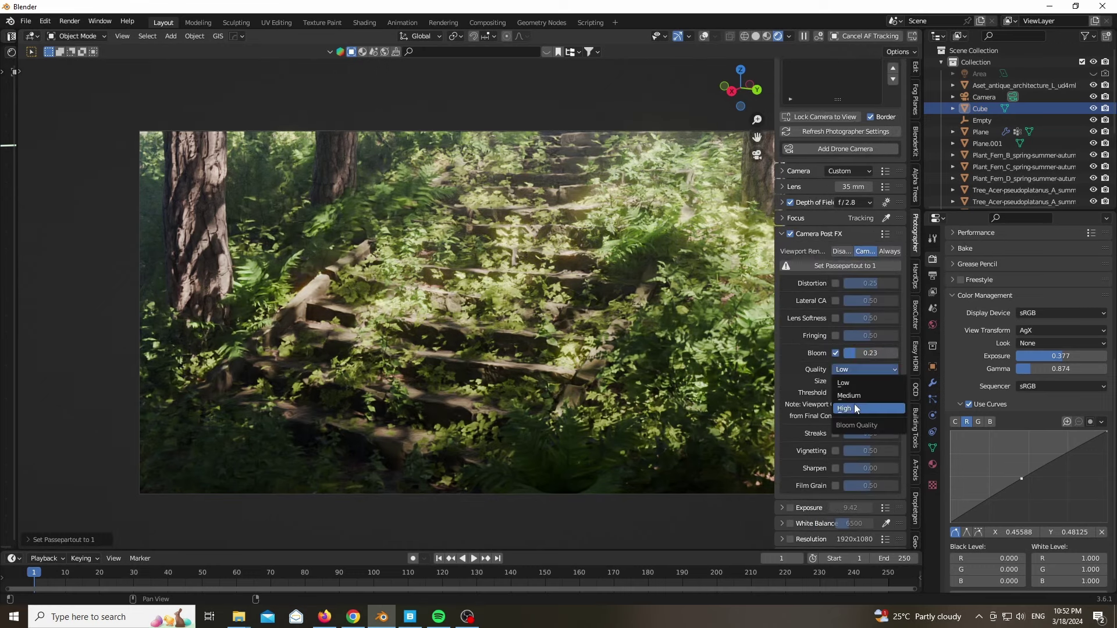
# Enable the Streaks post effect at 0.33, and reduce the Bloom amount to 0.07
pyautogui.click(836, 433)
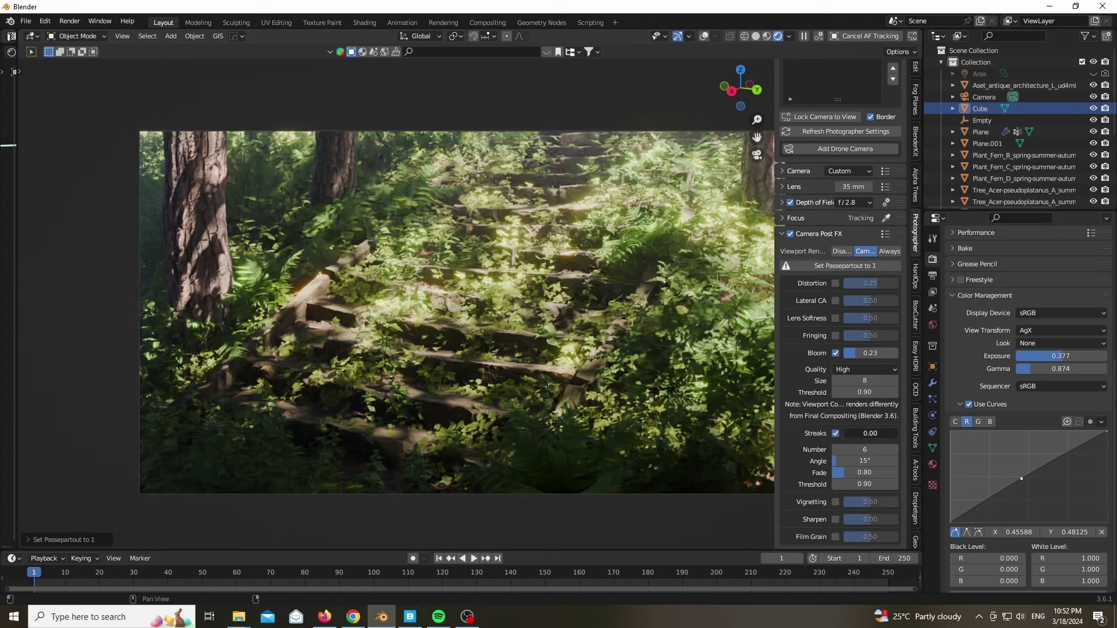
pyautogui.moveTo(870, 353); pyautogui.dragTo(858, 353)
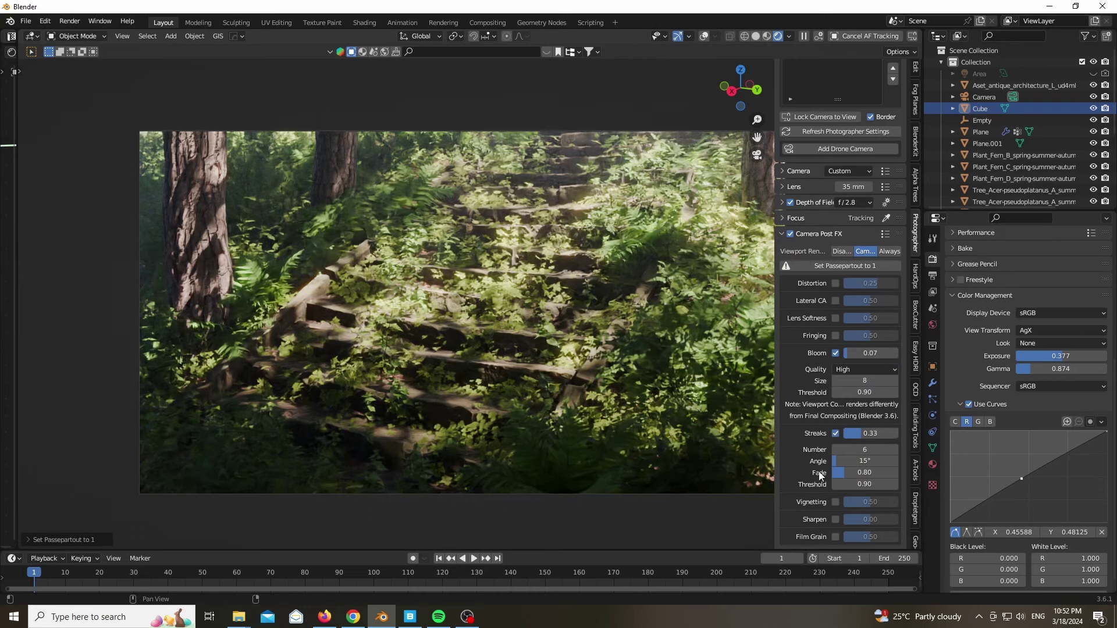
pyautogui.press('n')
# Expand the final render's sampling settings in the Cycles render properties, and collapse the viewport sampling settings
pyautogui.scroll(8, 954, 315)
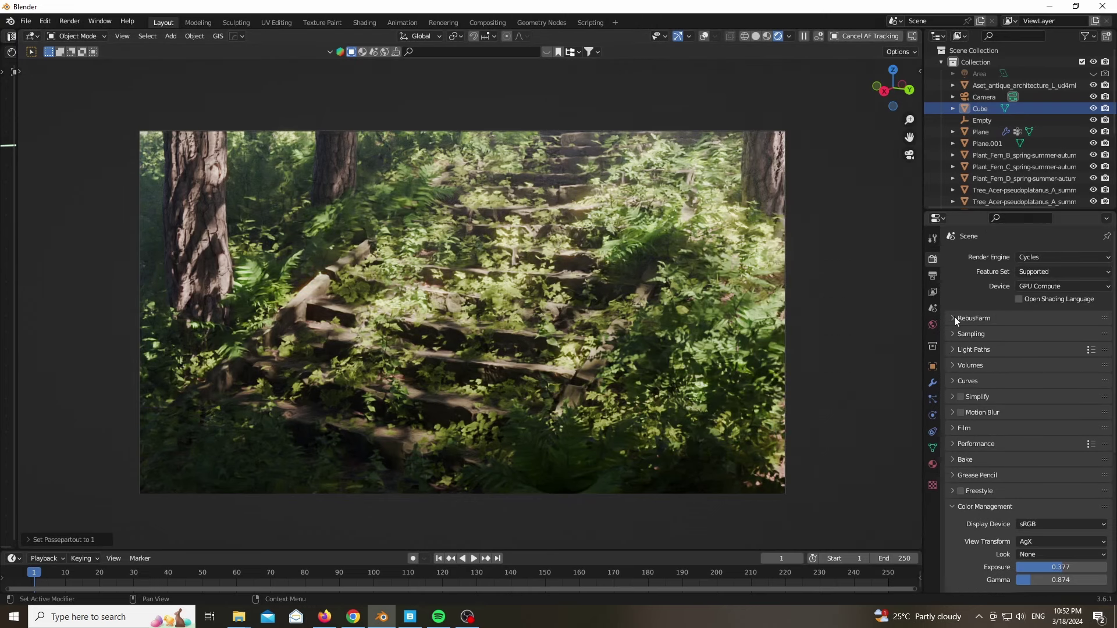
pyautogui.click(955, 332)
pyautogui.scroll(-1, 959, 365)
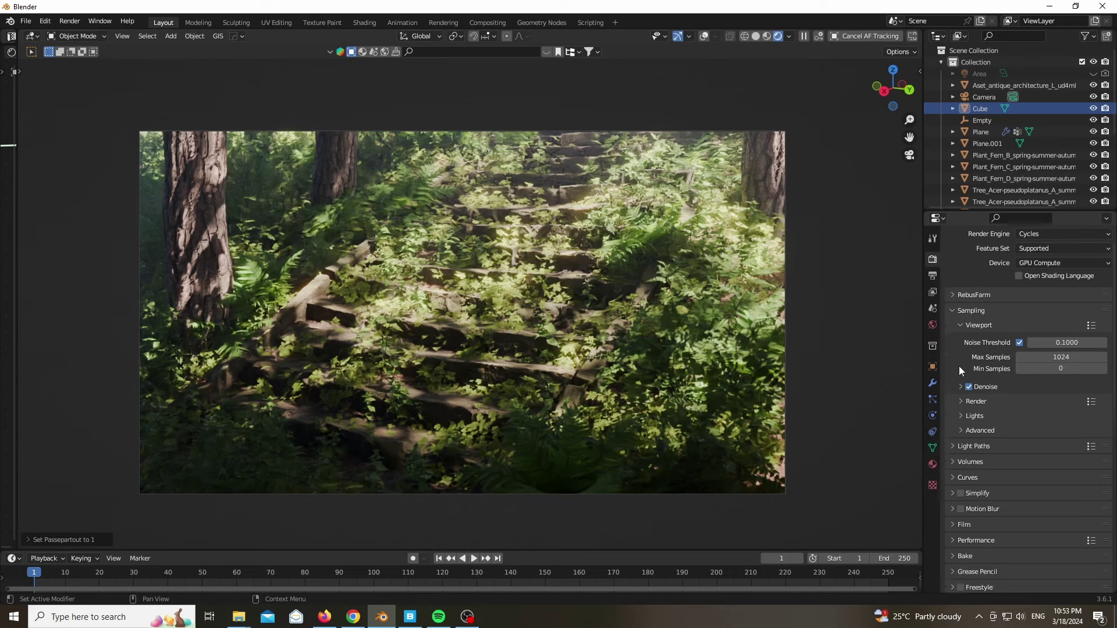
pyautogui.click(963, 398)
pyautogui.scroll(-3, 963, 326)
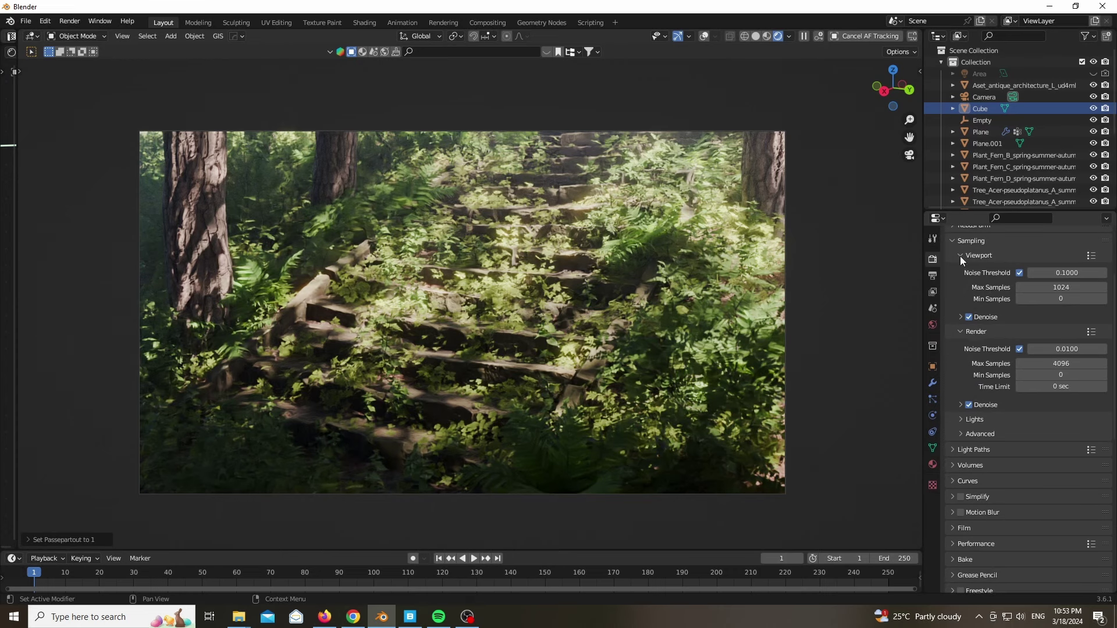
pyautogui.click(960, 256)
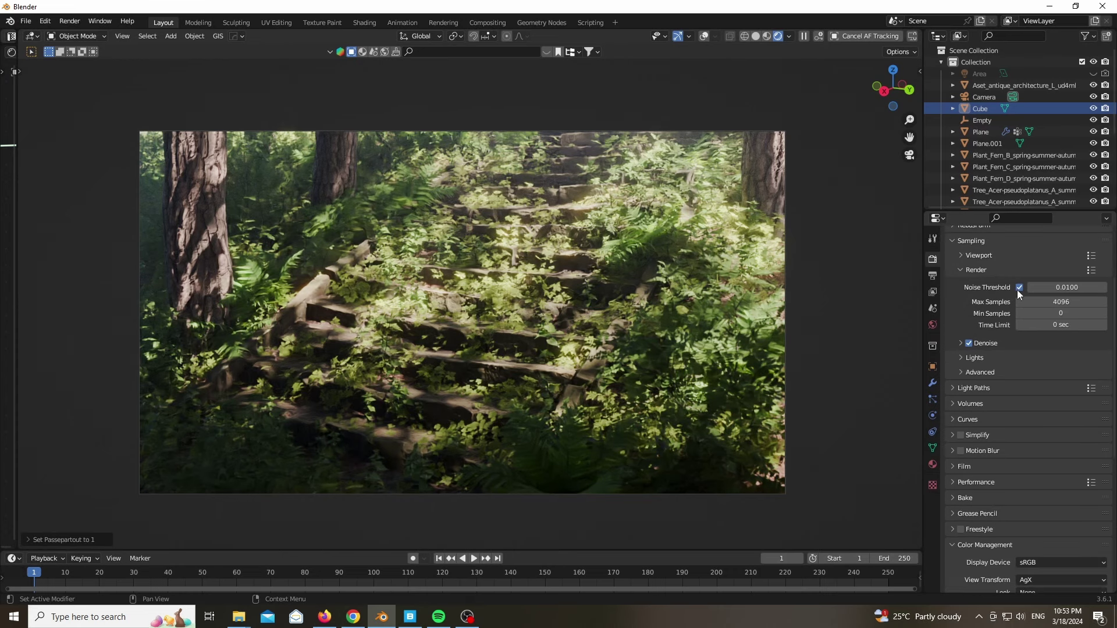